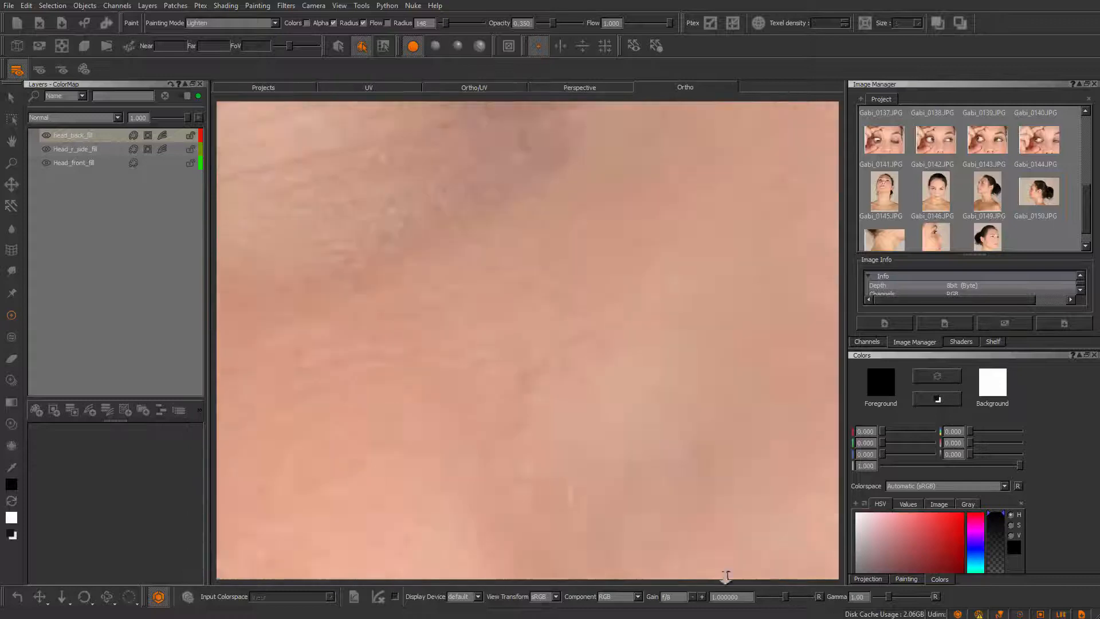
- Add a paint layer above Head_back_fill and name it Head_front
mouse_move(560, 417)
middle_mouse_down("alt")
mouse_move(459, 507)
mouse_move(377, 546)
middle_mouse_up("alt")
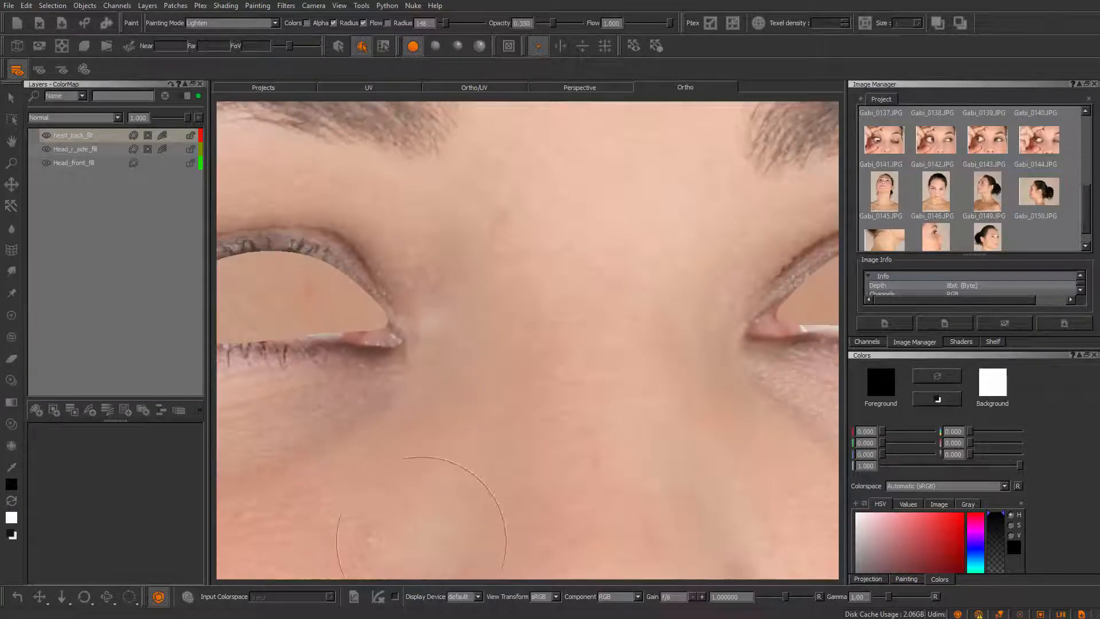
middle_click_drag(536, 469, 376, 534, "alt")
mouse_move(481, 475)
middle_mouse_down("alt")
mouse_move(433, 472)
mouse_move(434, 451)
mouse_move(558, 347)
middle_mouse_up("alt")
right_click_drag(558, 347, 435, 398, "alt")
left_click_drag(1092, 229, 1084, 143)
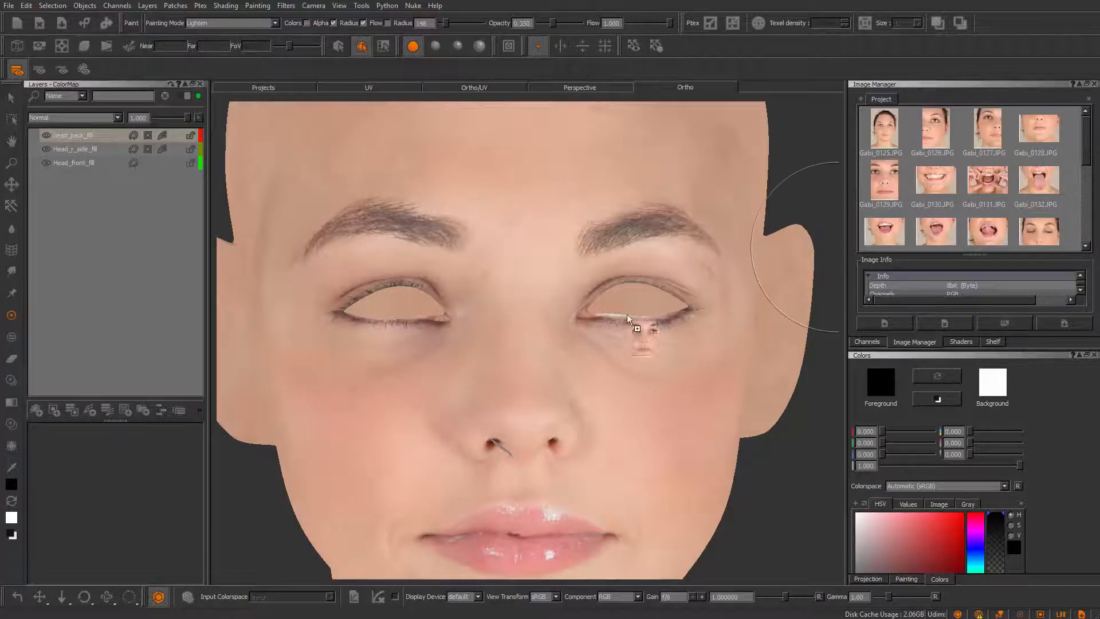
left_click(35, 410)
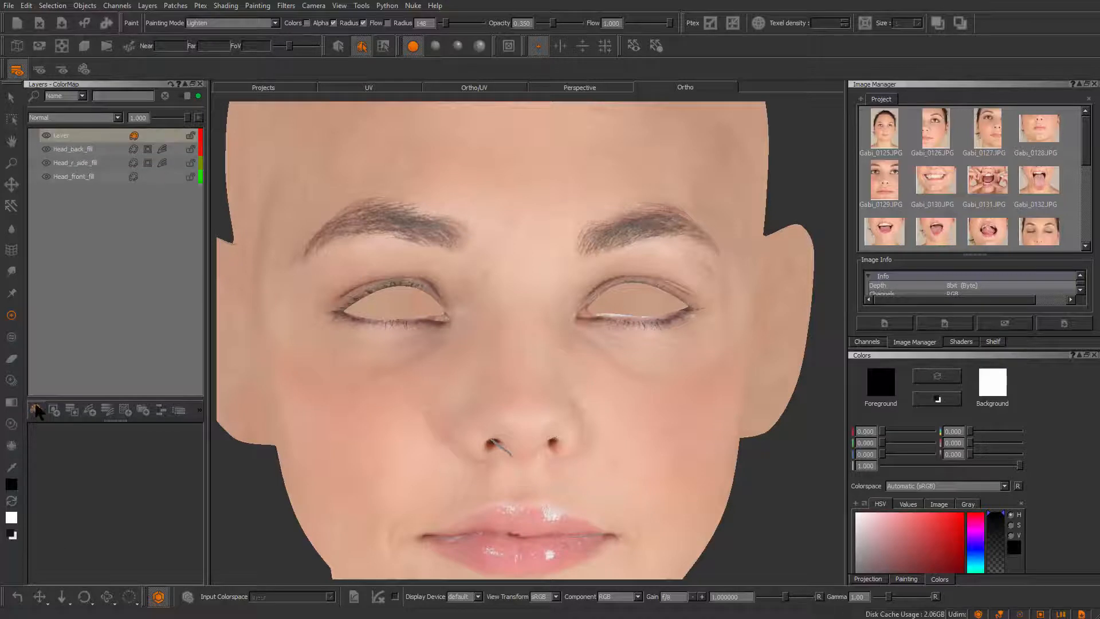
double_click(78, 132)
type("Head")
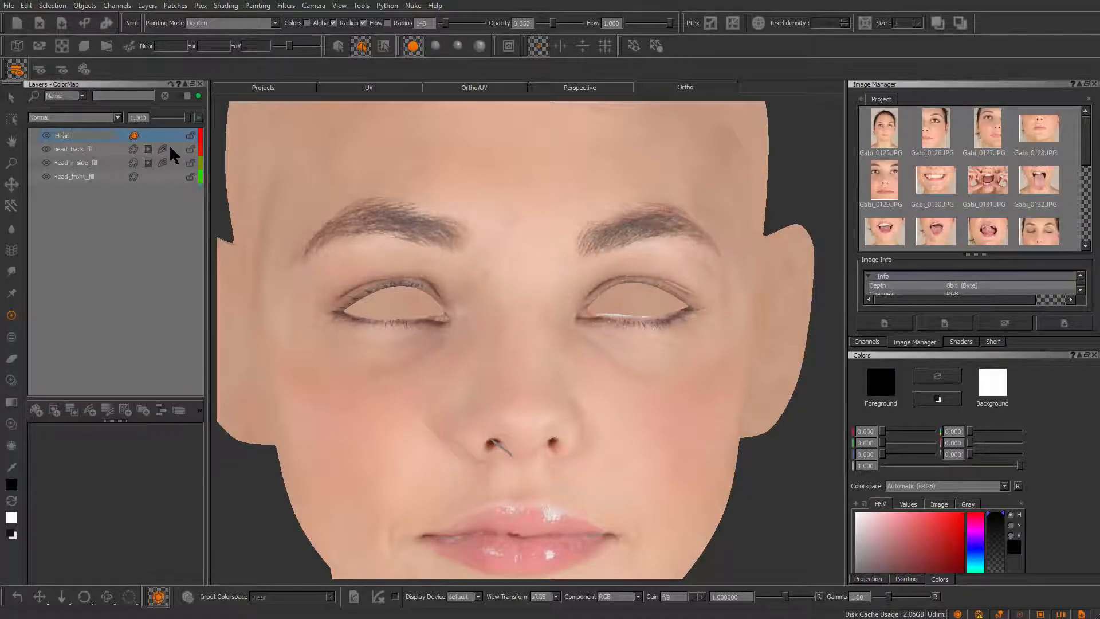
type("_ft")
type("ont")
key("Return")
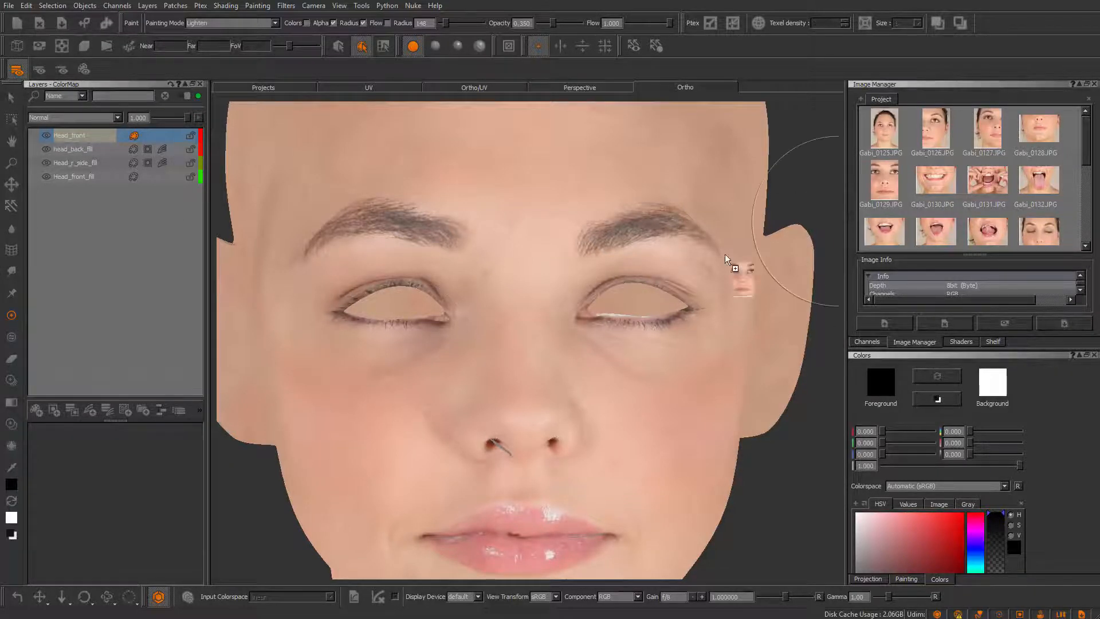
- Load Gabi_0129.JPG as the Paint Through image, then scale and position it over the face's eyes, nose and mouth
mouse_move(724, 254)
left_mouse_down()
mouse_move(498, 349)
mouse_move(550, 390)
mouse_move(594, 383)
mouse_move(569, 393)
left_mouse_up()
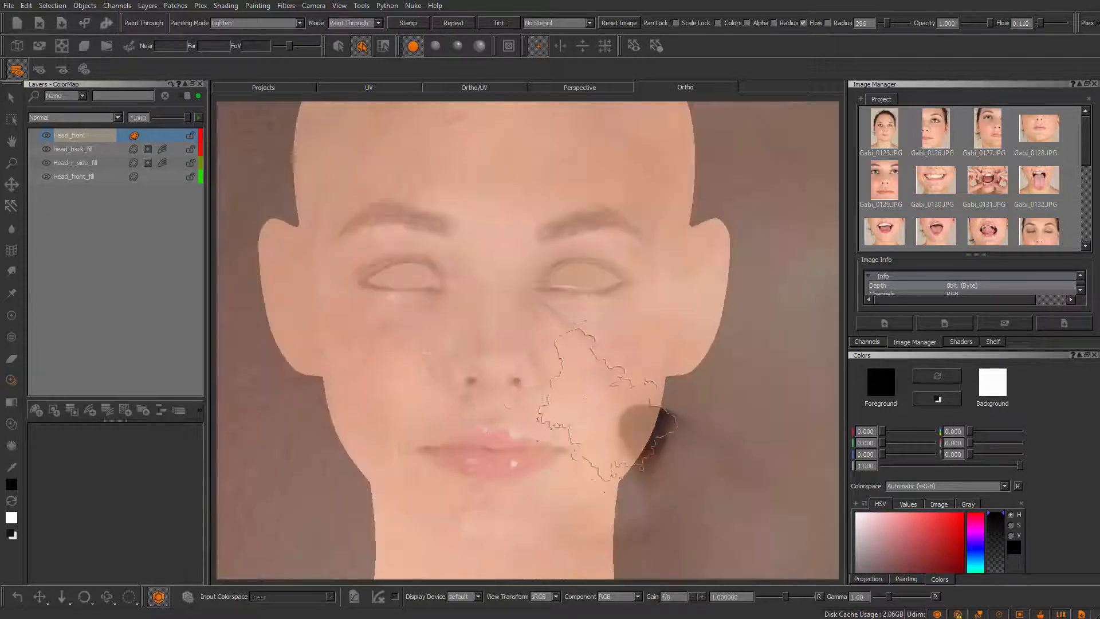
mouse_move(536, 355)
left_mouse_down("shift")
mouse_move(577, 321)
mouse_move(668, 349)
mouse_move(481, 378)
left_mouse_up("shift")
mouse_move(470, 376)
left_mouse_down("ctrl")
mouse_move(505, 358)
mouse_move(441, 390)
mouse_move(553, 380)
left_mouse_up("ctrl")
left_click_drag(556, 381, 469, 363, "ctrl+shift")
right_click_drag(523, 366, 568, 358, "alt")
mouse_move(567, 358)
middle_mouse_down("alt")
mouse_move(591, 341)
mouse_move(557, 382)
middle_mouse_up("alt")
mouse_move(558, 382)
right_mouse_down("alt")
mouse_move(641, 311)
mouse_move(587, 326)
right_mouse_up("alt")
middle_click_drag(586, 327, 589, 335, "alt")
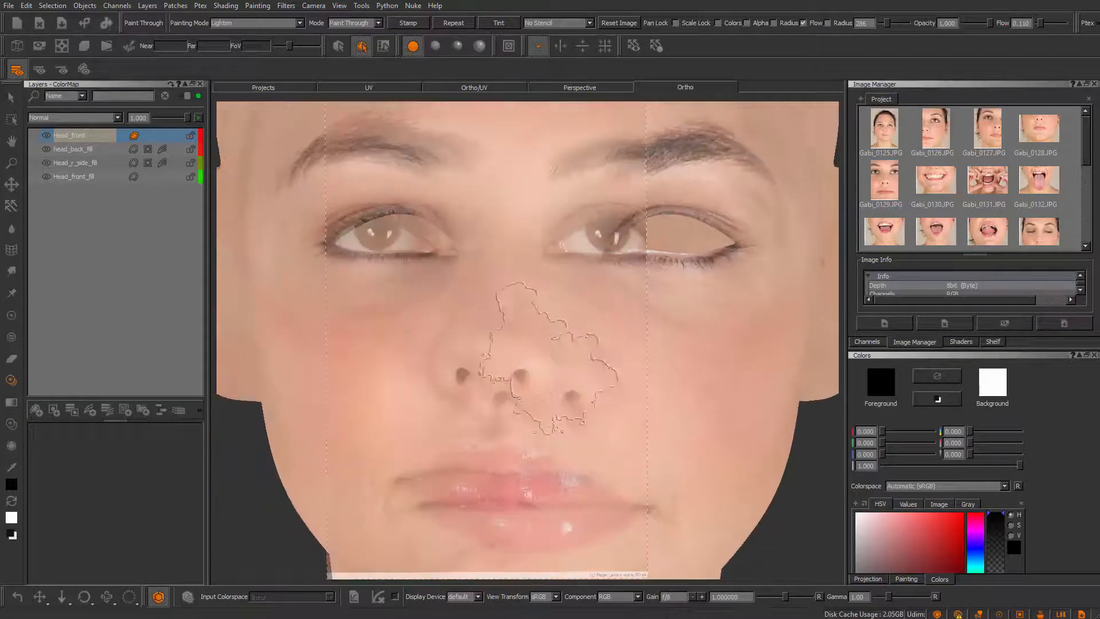
mouse_move(549, 358)
left_mouse_down("shift")
mouse_move(592, 376)
mouse_move(567, 391)
left_mouse_up("shift")
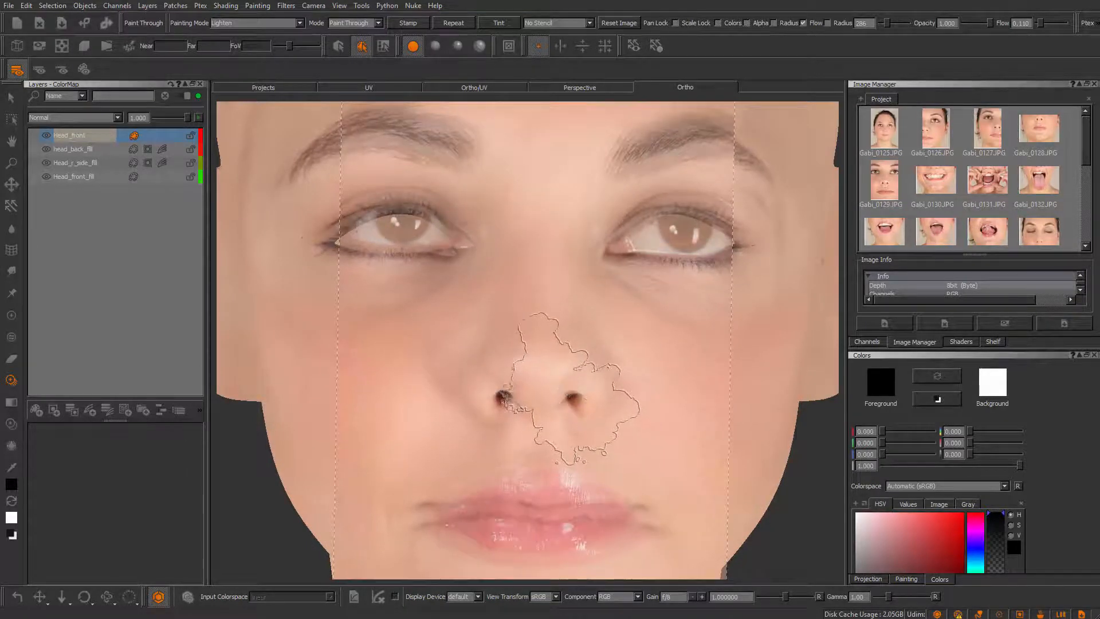
- Check the reference photos in the file folder and paint the aligned frontal photo onto the face
left_click(539, 360)
key("r")
key("r")
key("r")
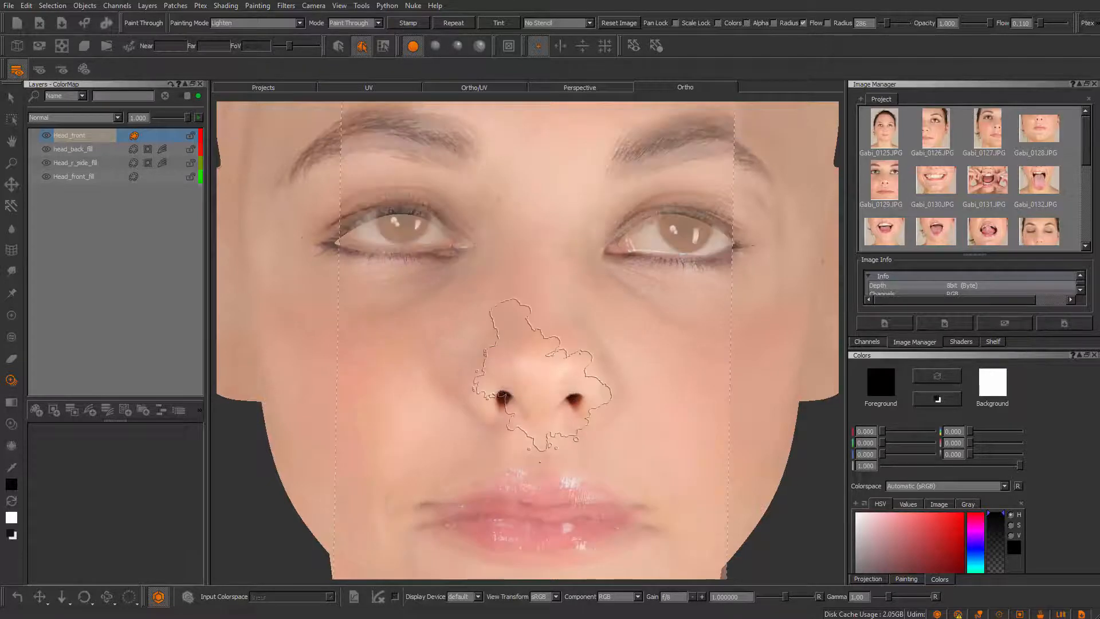
key("alt+Tab")
key("alt+Tab")
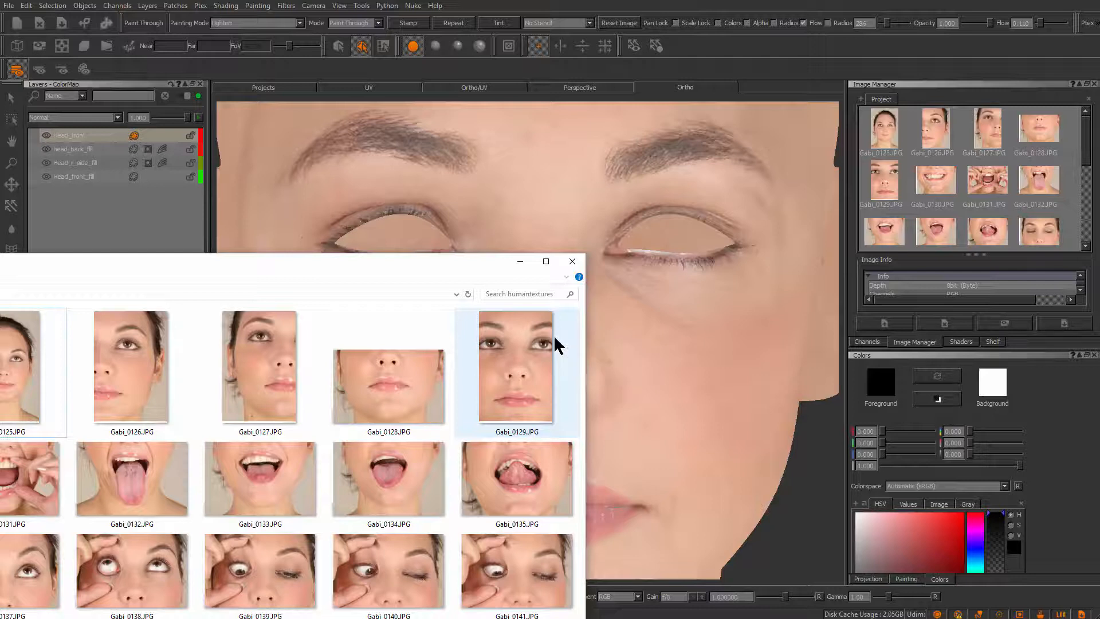
key("alt+Tab")
left_click(545, 367)
mouse_move(544, 320)
left_mouse_down()
mouse_move(567, 229)
mouse_move(401, 223)
mouse_move(458, 412)
mouse_move(584, 366)
mouse_move(687, 230)
mouse_move(701, 144)
left_mouse_up()
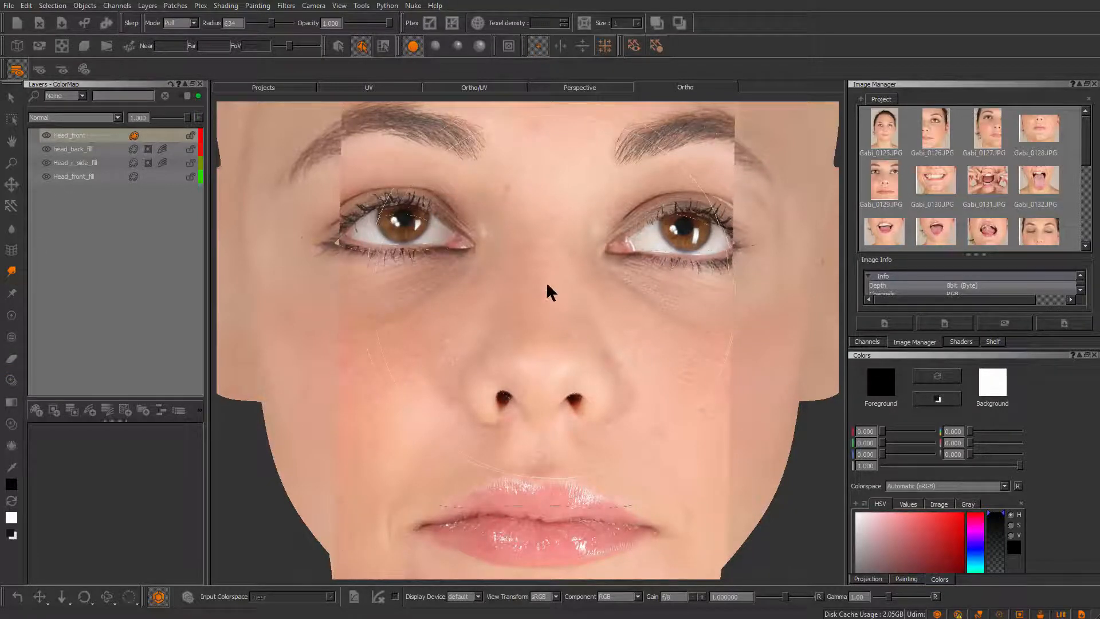
- Turn on basic lighting and use Slerp to warp the projected nostrils onto the model's nose
left_click(435, 46)
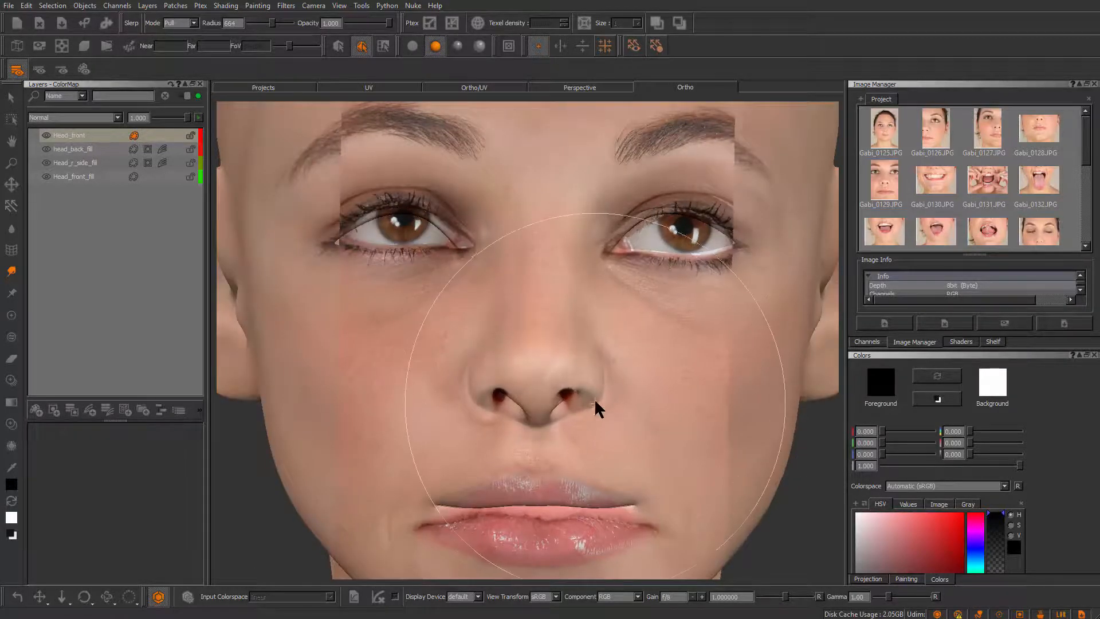
mouse_move(491, 419)
left_mouse_down()
mouse_move(499, 406)
mouse_move(478, 379)
mouse_move(516, 400)
left_mouse_up()
key("r")
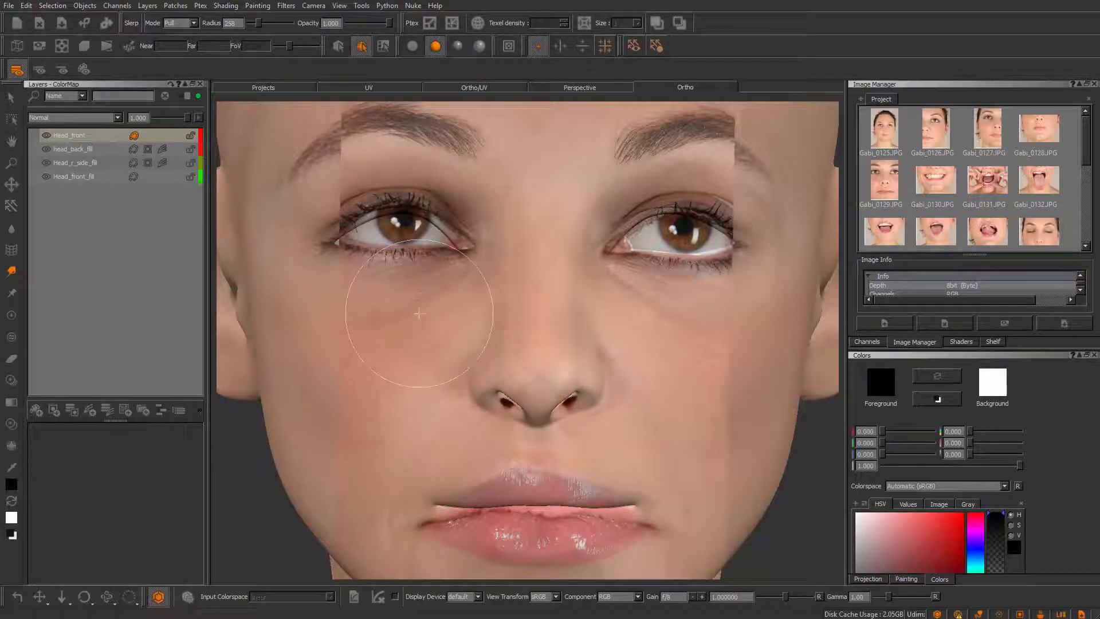
- Warp the projected eye on the model's right side with Slerp to match its eyelids and corners
key("r")
mouse_move(450, 270)
left_mouse_down()
mouse_move(472, 269)
mouse_move(440, 260)
left_mouse_up()
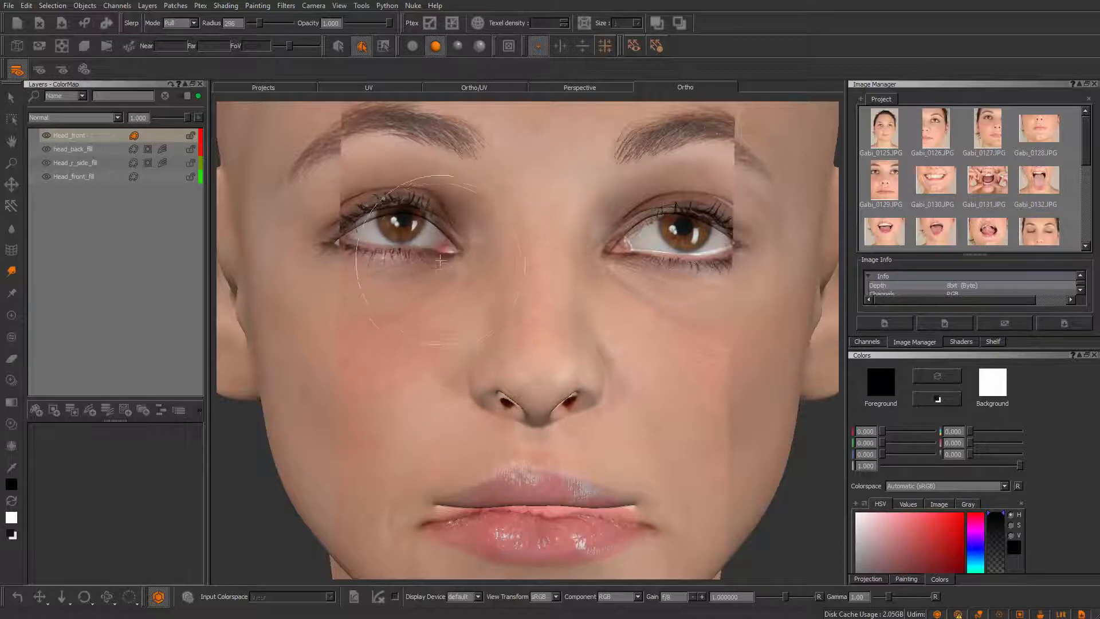
key("r")
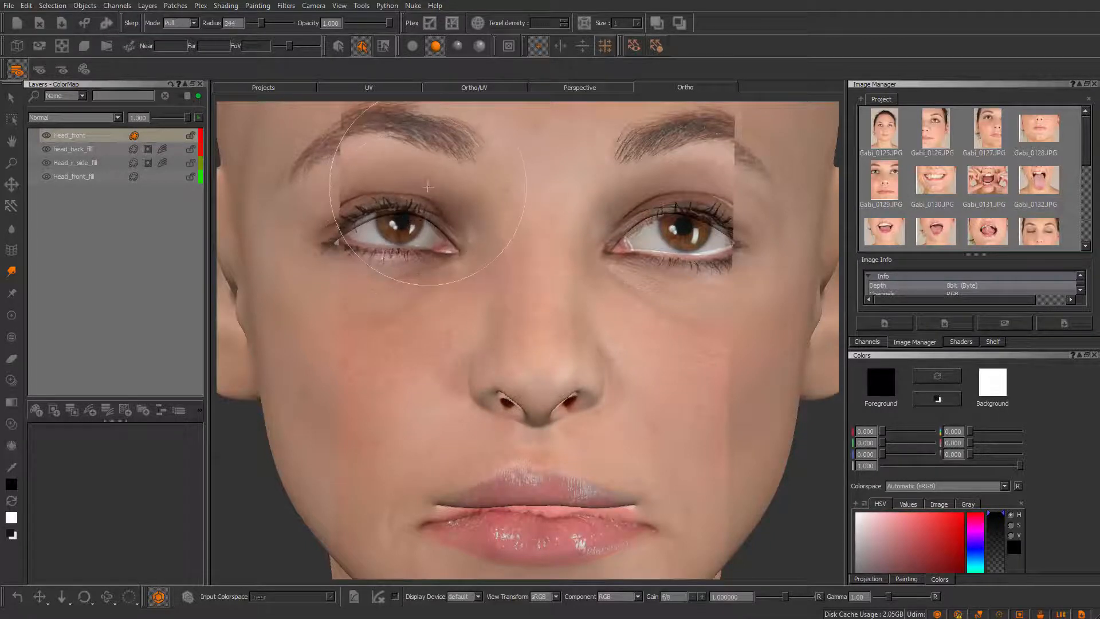
mouse_move(428, 187)
left_mouse_down()
mouse_move(368, 184)
mouse_move(338, 208)
left_mouse_up()
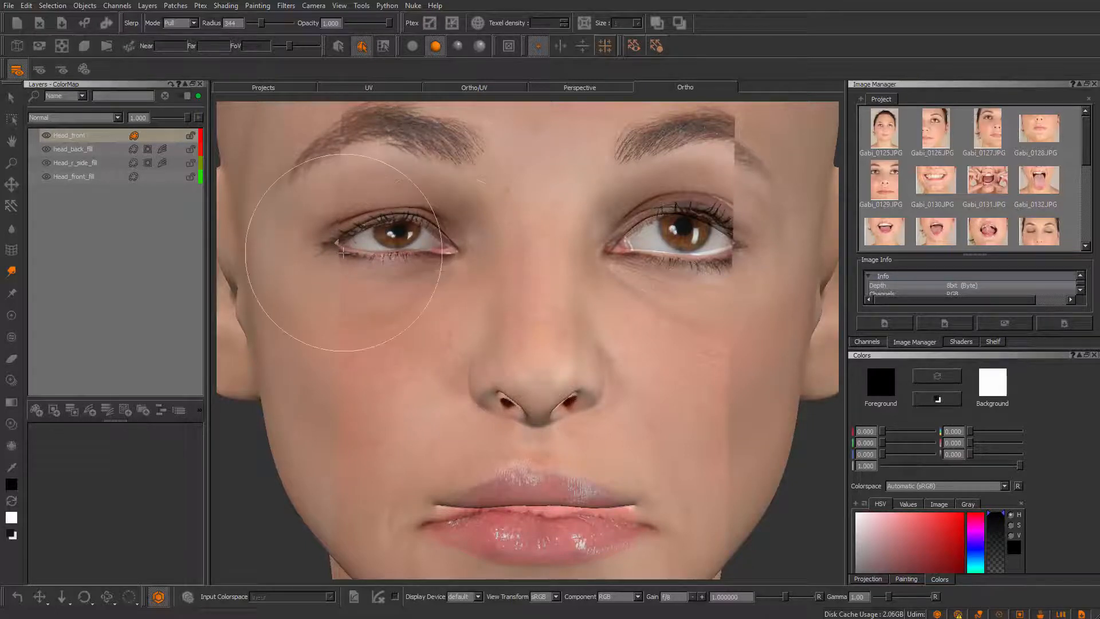
left_click_drag(342, 252, 343, 247)
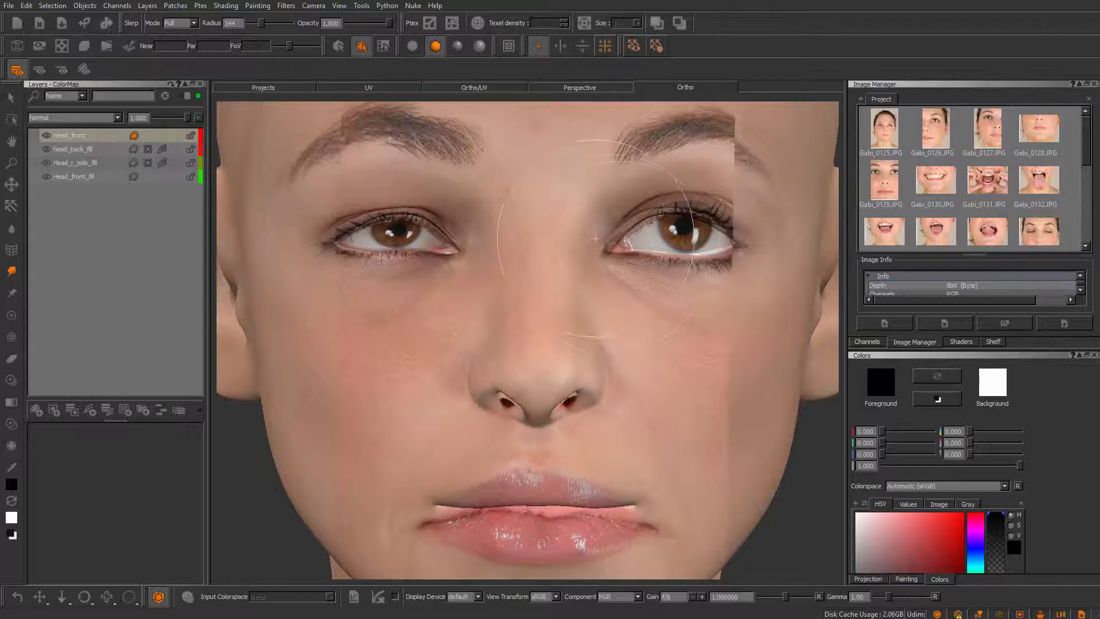
- Slerp the projected eye on the model's left side into its socket and align both eyebrows with the underlying texture
left_click_drag(595, 238, 616, 257)
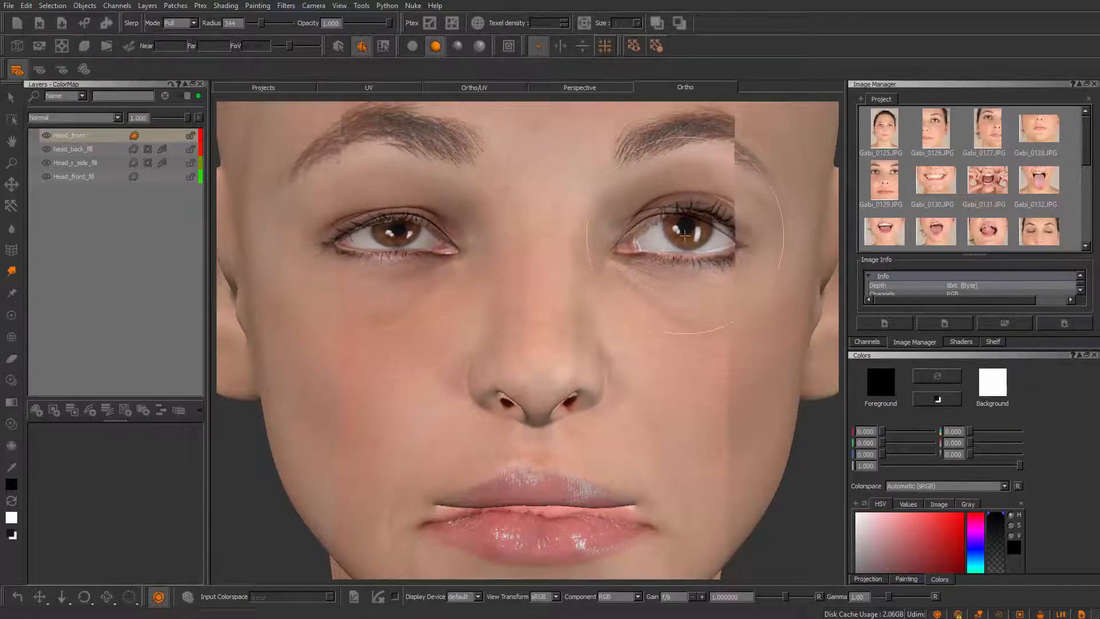
left_click_drag(684, 235, 605, 232)
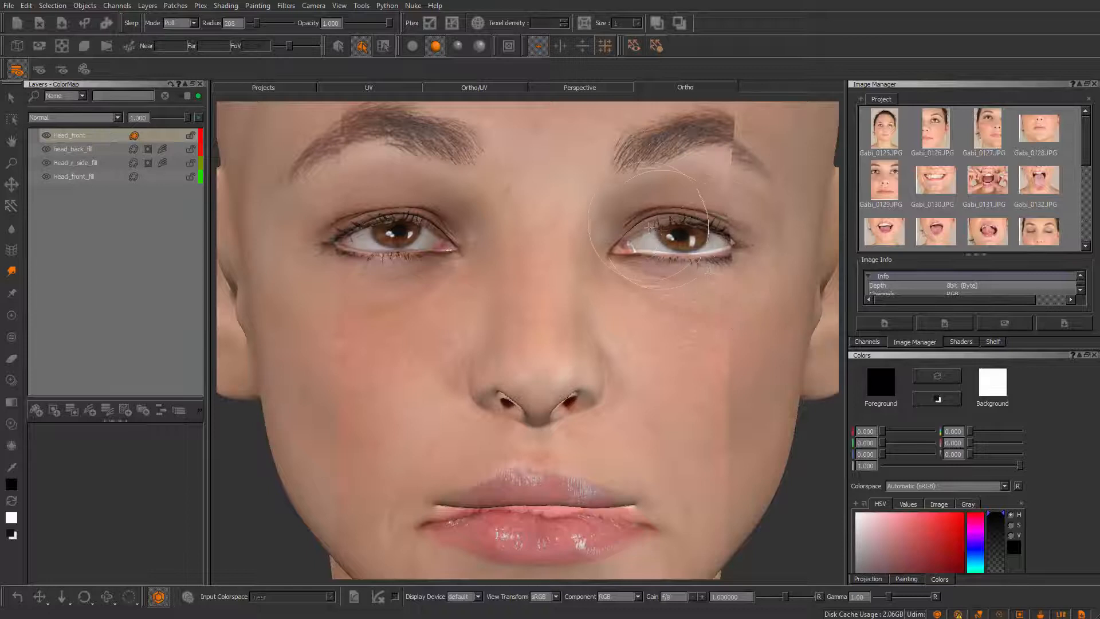
mouse_move(648, 227)
left_mouse_down()
mouse_move(639, 218)
mouse_move(728, 137)
mouse_move(614, 161)
mouse_move(710, 132)
left_mouse_up()
left_click_drag(447, 127, 379, 127)
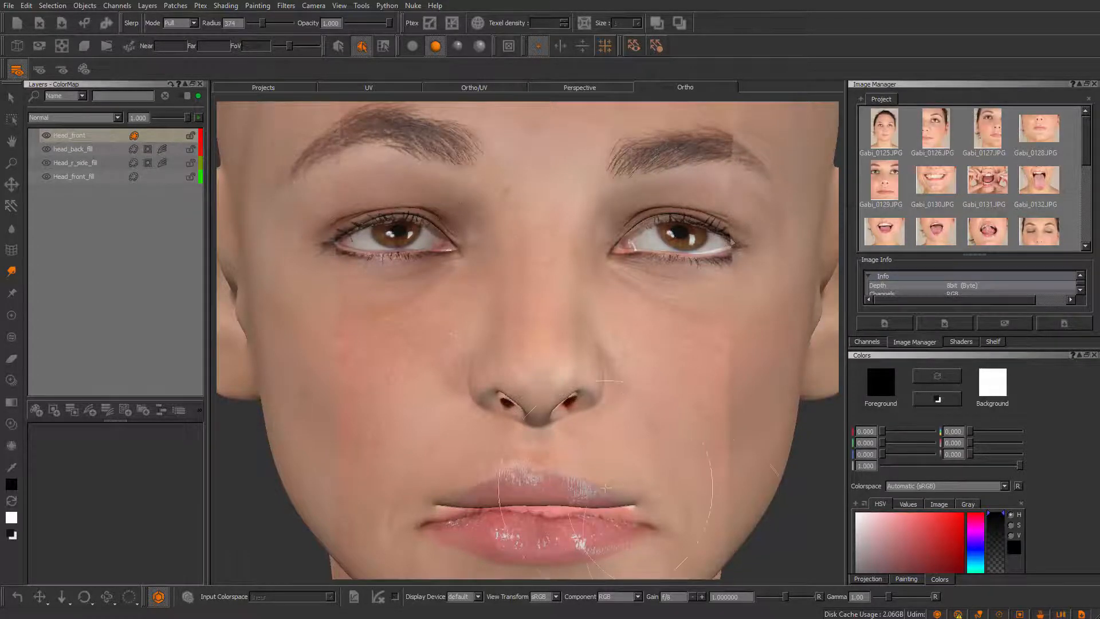
- Warp the projected lips with Slerp to fit the model's mouth and corners, then bake the projection
mouse_move(665, 504)
left_mouse_down("shift")
mouse_move(645, 514)
mouse_move(629, 505)
left_mouse_up("shift")
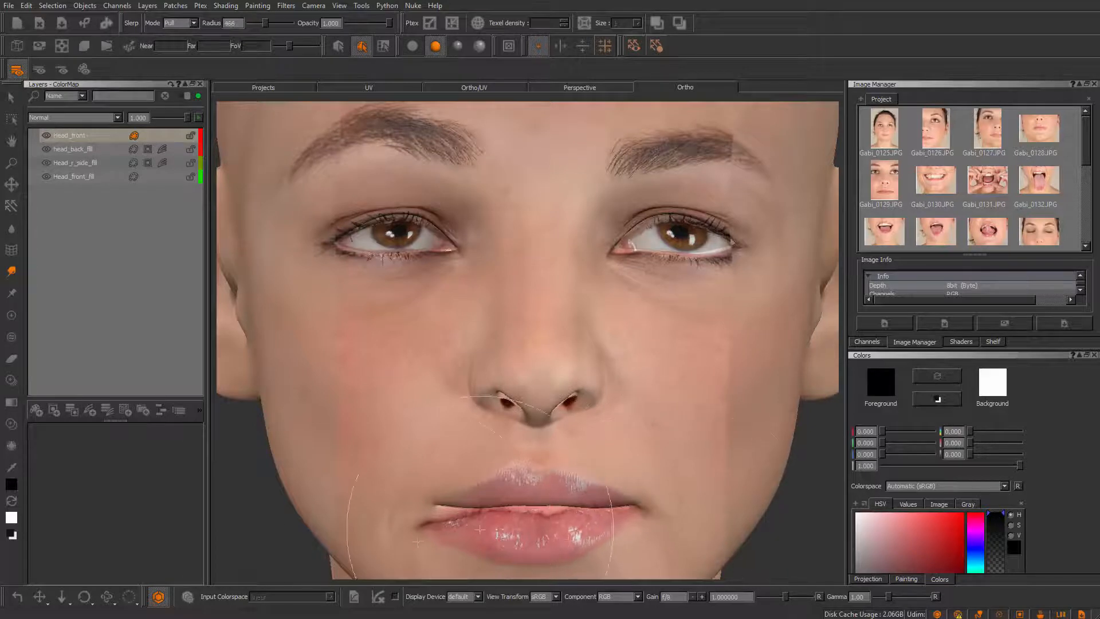
left_click_drag(421, 528, 448, 509)
mouse_move(544, 536)
left_mouse_down()
mouse_move(524, 519)
mouse_move(596, 487)
left_mouse_up()
left_click_drag(484, 471, 541, 509)
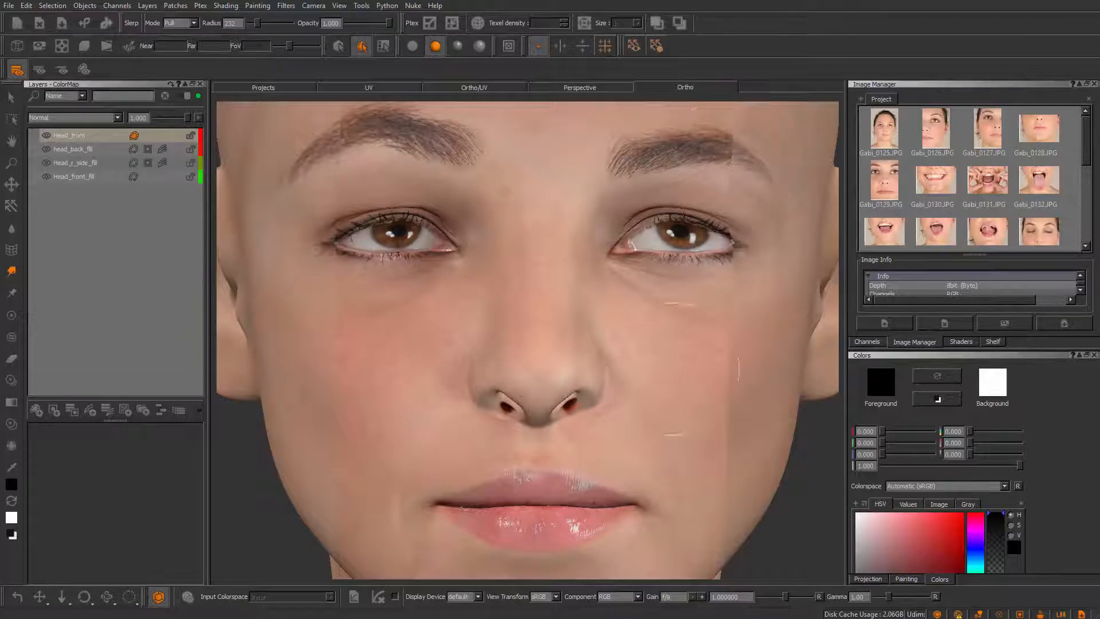
key("b")
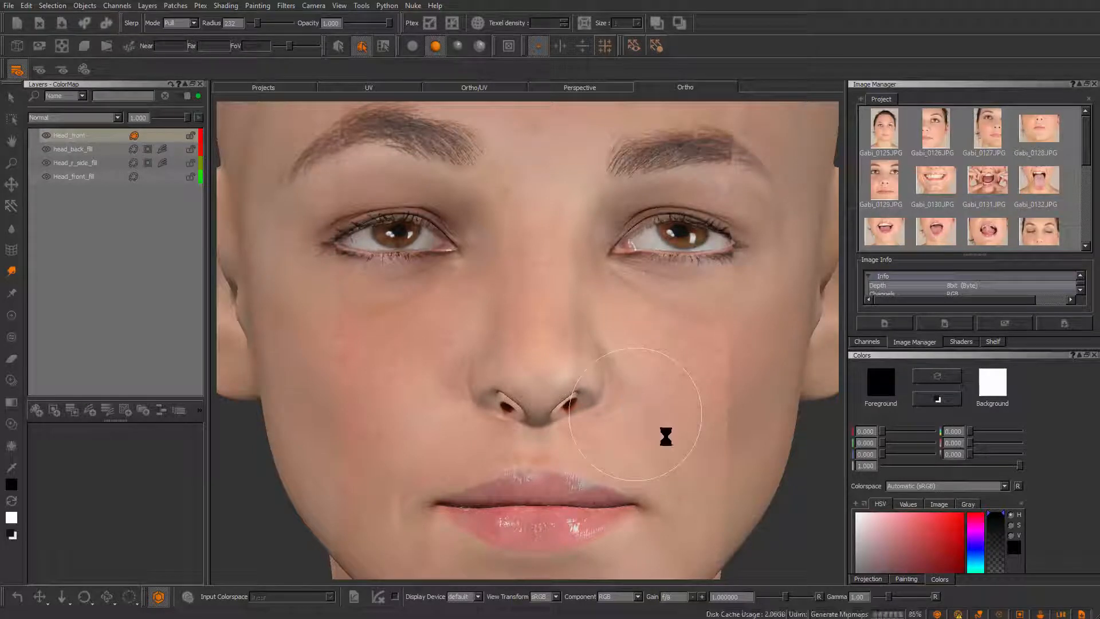
- Add a layer mask to Head_front that keeps its paint revealed
key("f")
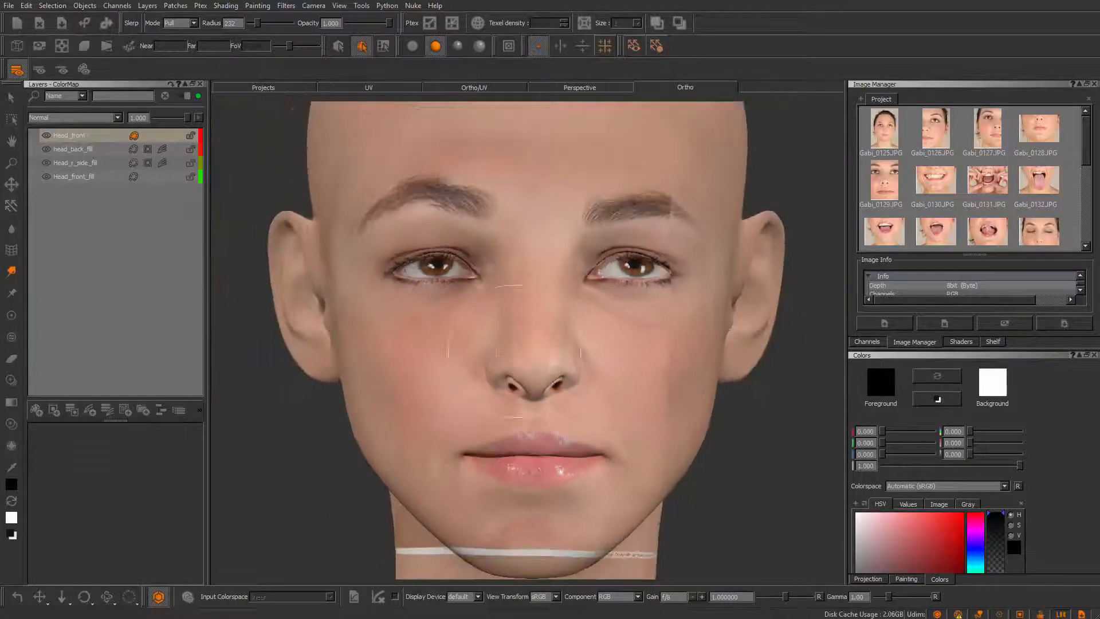
left_click_drag(515, 351, 532, 368, "alt")
middle_click_drag(429, 481, 469, 400, "alt")
mouse_move(469, 401)
left_mouse_down("alt")
mouse_move(479, 365)
mouse_move(458, 365)
left_mouse_up("alt")
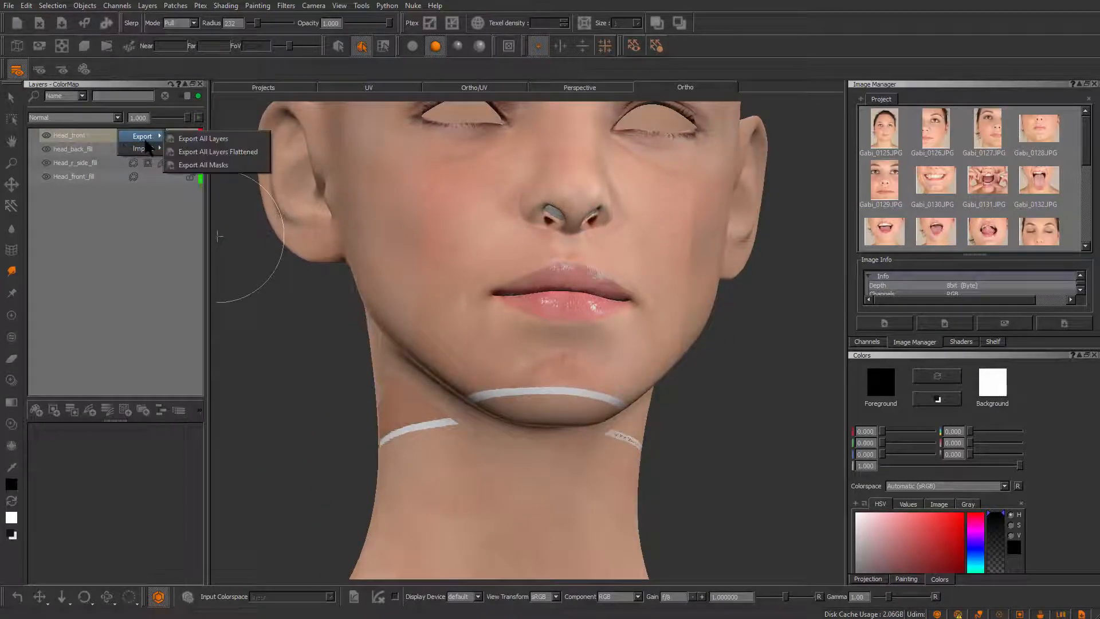
right_click(101, 137)
mouse_move(174, 324)
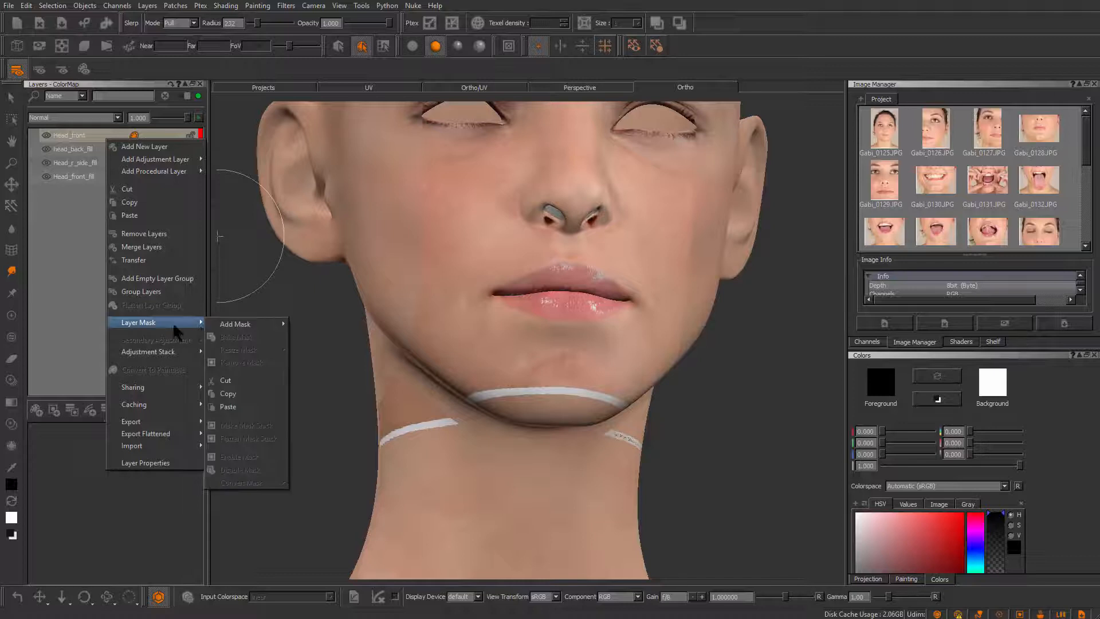
mouse_move(252, 324)
left_click(346, 325)
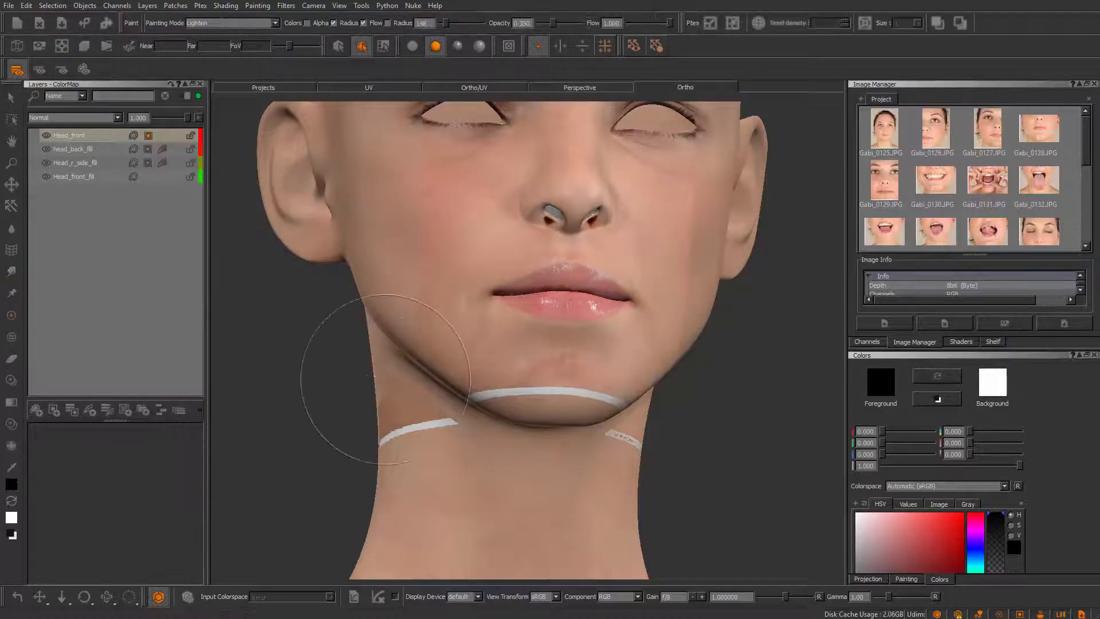
- Select the Head_front mask and paint out the white photo edge on the neck in black, using Normal painting mode
key("p")
left_click_drag(294, 401, 414, 401, "alt")
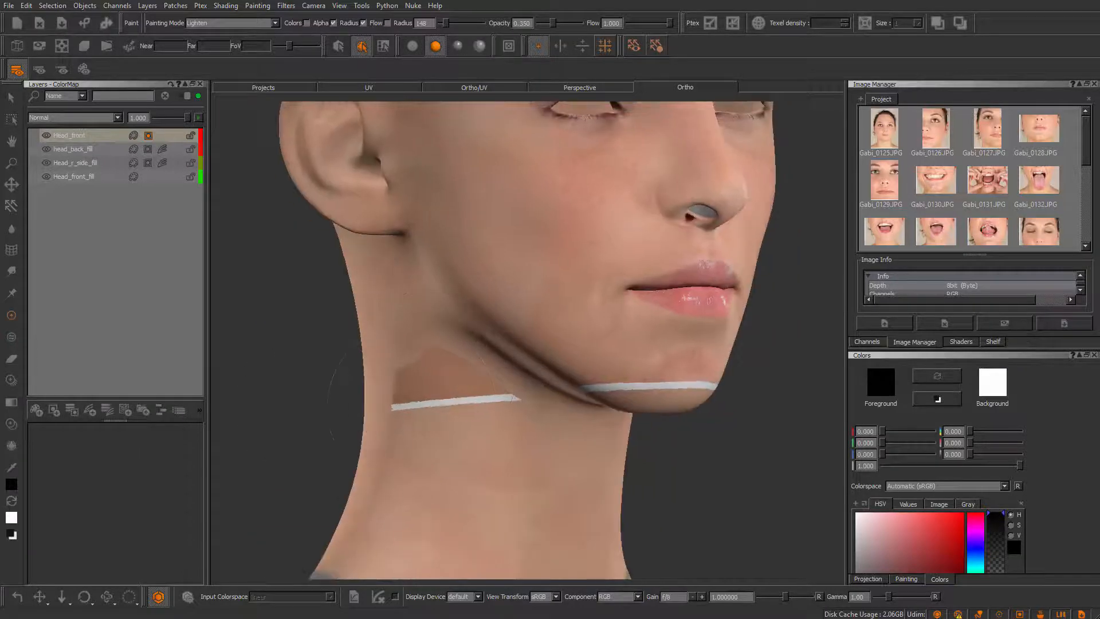
left_click(148, 139)
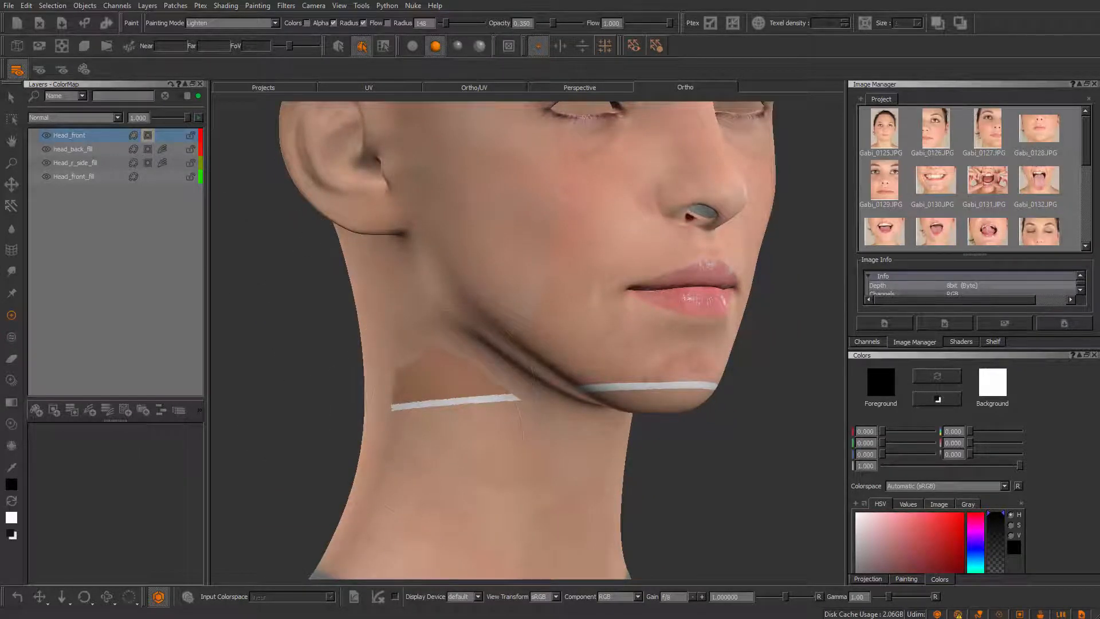
left_click(275, 23)
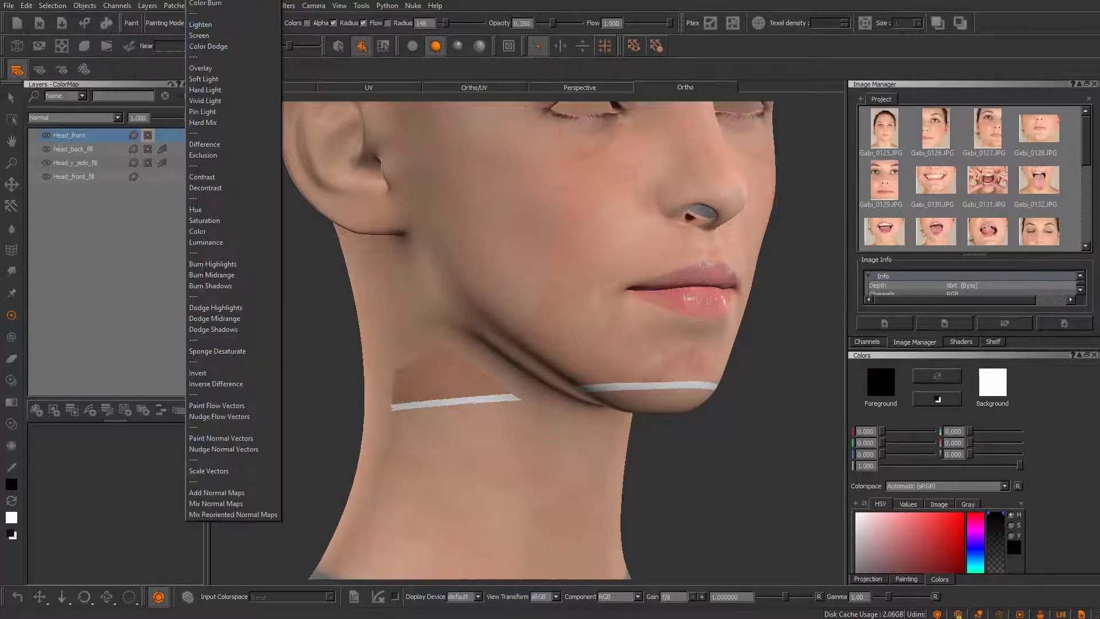
key("Escape")
left_click_drag(410, 390, 457, 390)
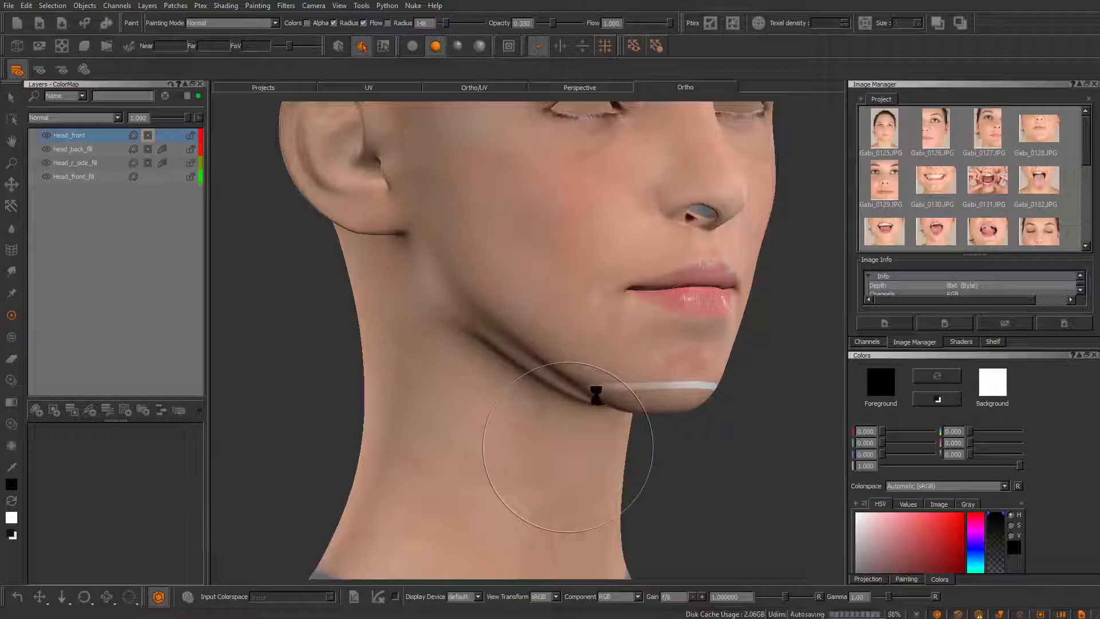
- Mask out the white photo edge under the chin with a brush radius of 112
left_click_drag(705, 395, 523, 388, "alt")
right_click_drag(523, 388, 611, 383, "alt")
key("r")
mouse_move(601, 408)
left_mouse_down()
mouse_move(511, 432)
mouse_move(678, 433)
left_mouse_up()
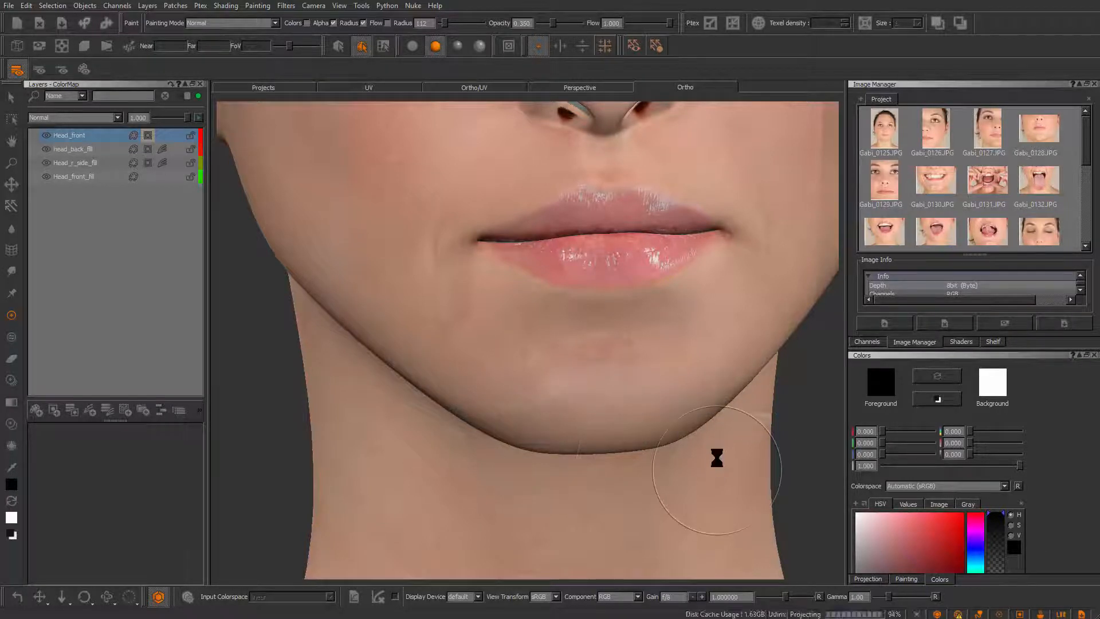
- Mask out the remaining photo edge along the side of the jaw and neck on the Head_front mask, baking the paint
left_click_drag(720, 449, 496, 357, "alt")
middle_click_drag(497, 358, 495, 311, "alt")
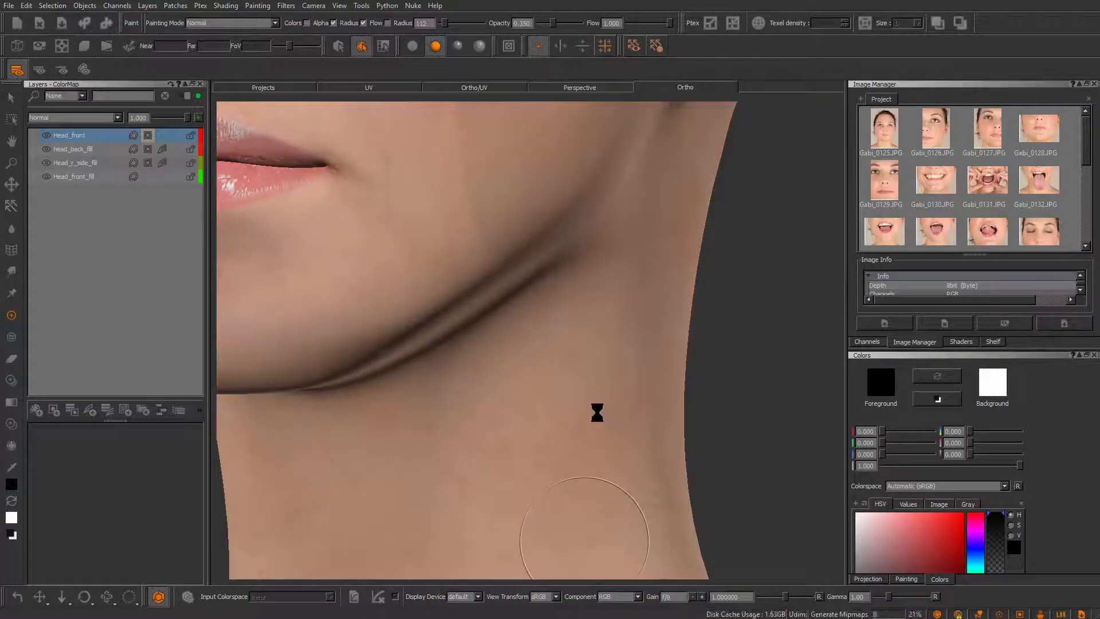
right_click_drag(540, 297, 541, 334, "alt")
left_click_drag(541, 334, 466, 234, "alt")
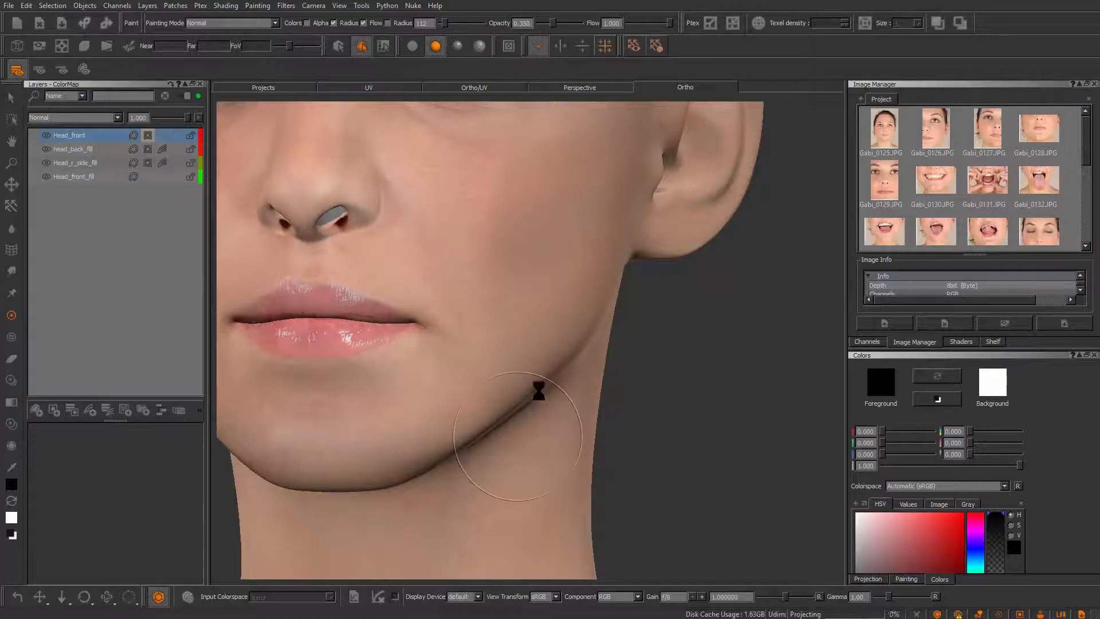
- Blend the photo edges on the temples, forehead, cheeks and jaw into the base texture on the Head_front mask, baking each pass
middle_click_drag(540, 299, 526, 507, "alt")
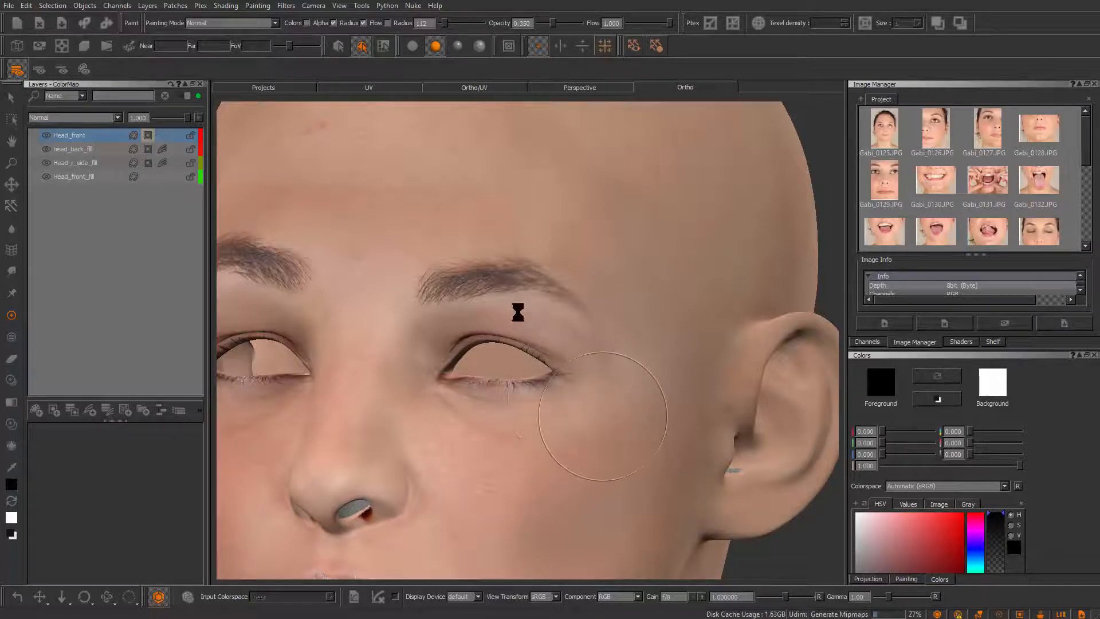
left_click_drag(518, 312, 536, 337, "alt")
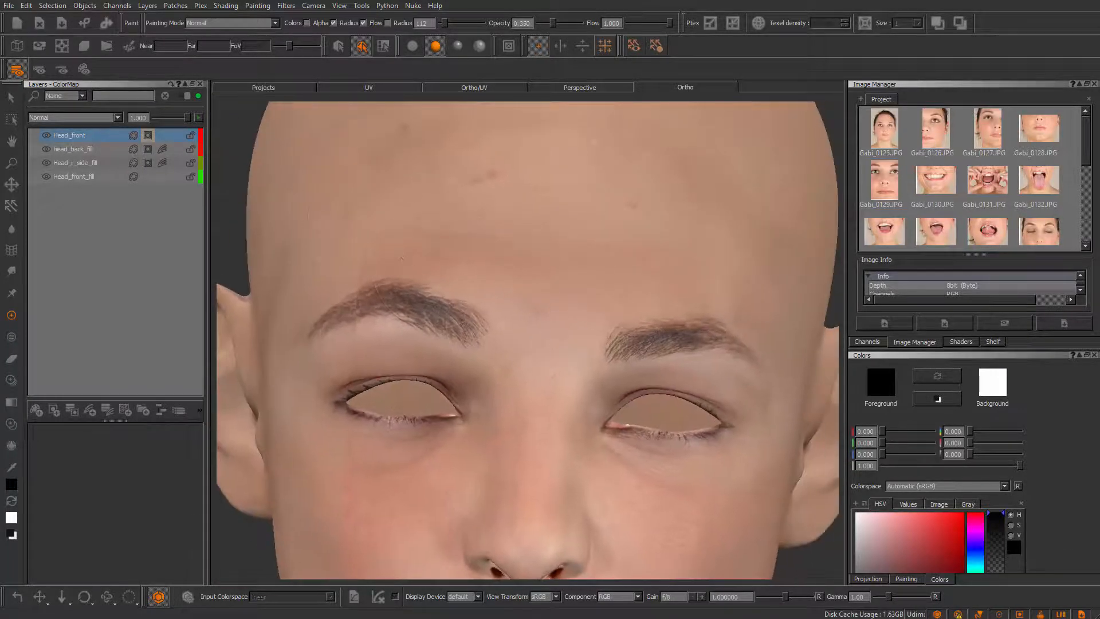
key("b")
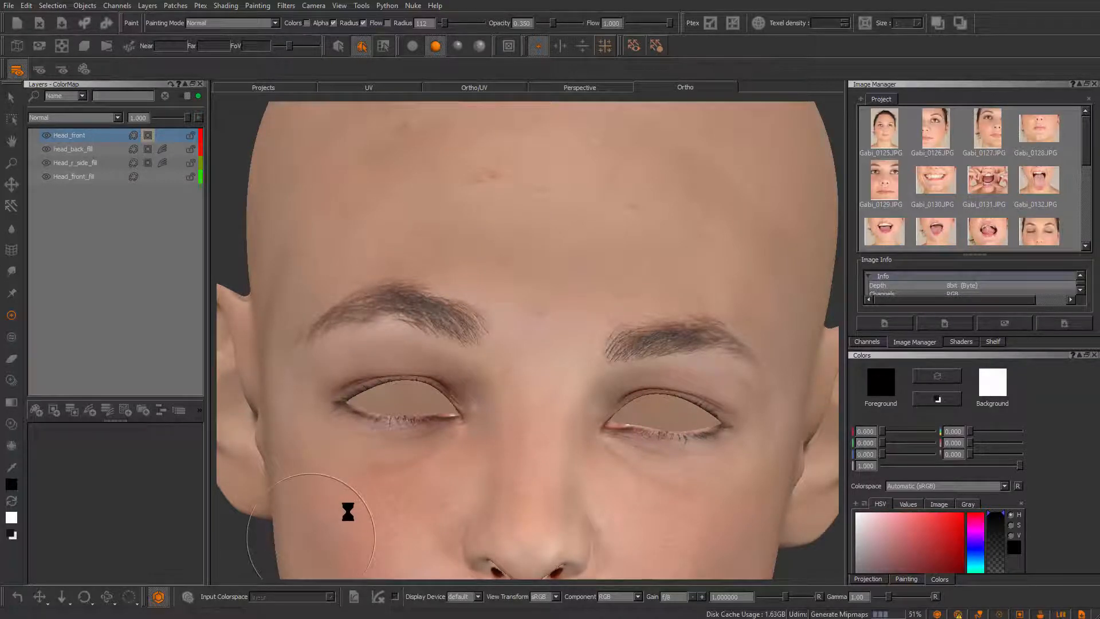
middle_click_drag(348, 507, 442, 359, "alt")
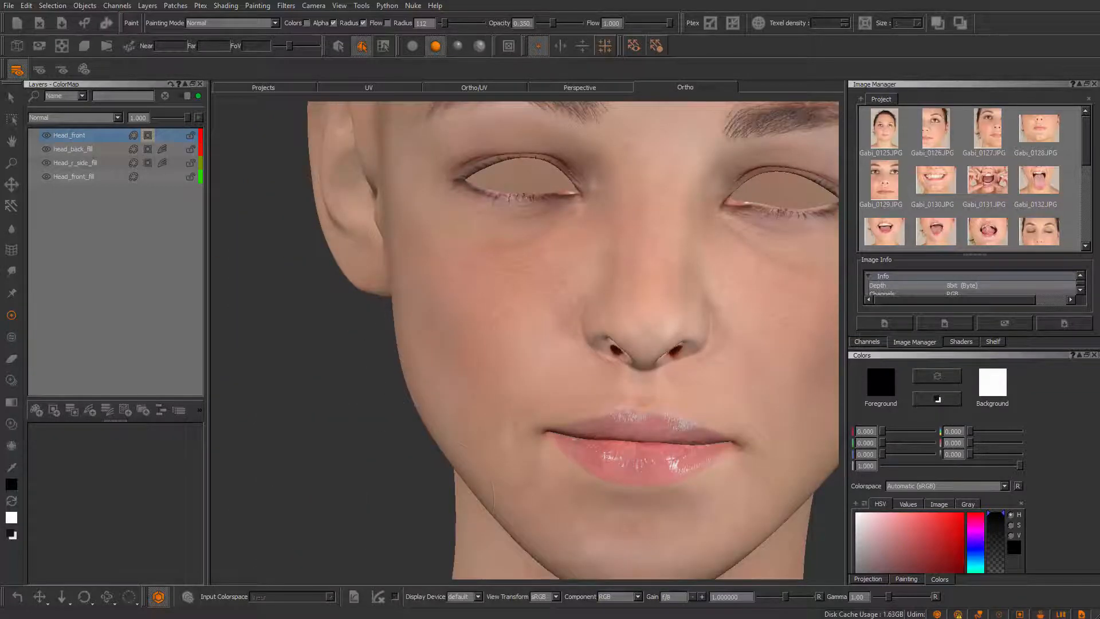
key("b")
- Inspect the masked face from the front and both sides to check how the photo blends with the base skin
left_click_drag(564, 341, 625, 344, "alt")
right_click_drag(624, 343, 539, 337, "alt")
left_click_drag(539, 338, 483, 336, "alt")
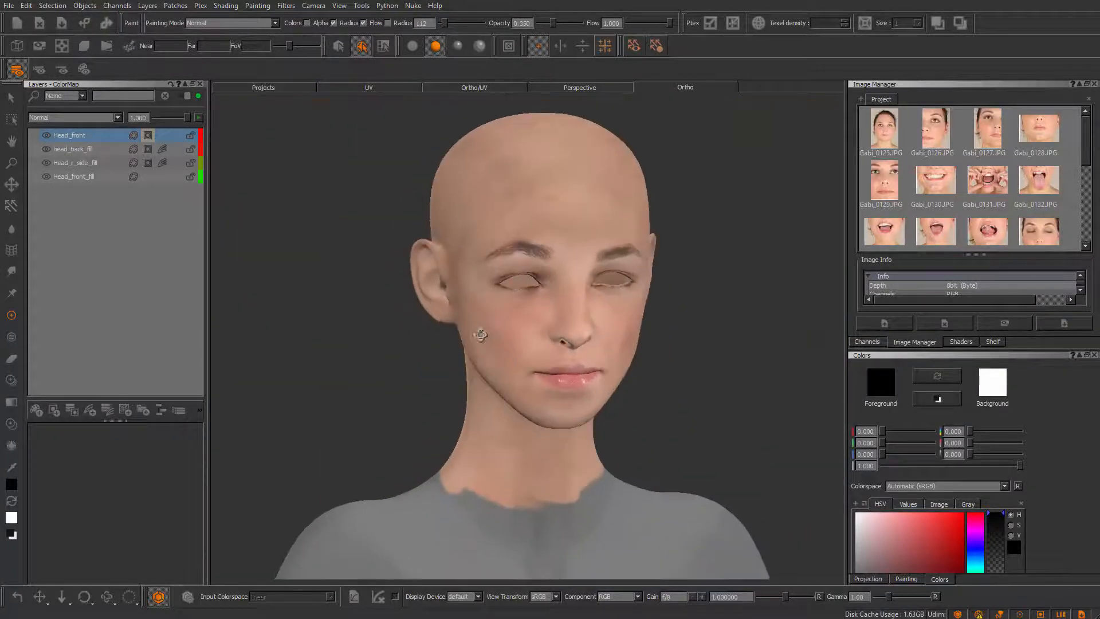
right_click_drag(483, 336, 567, 341, "alt")
left_click_drag(567, 342, 487, 342, "alt")
left_click_drag(630, 401, 592, 408, "alt")
left_click_drag(504, 372, 576, 392, "alt")
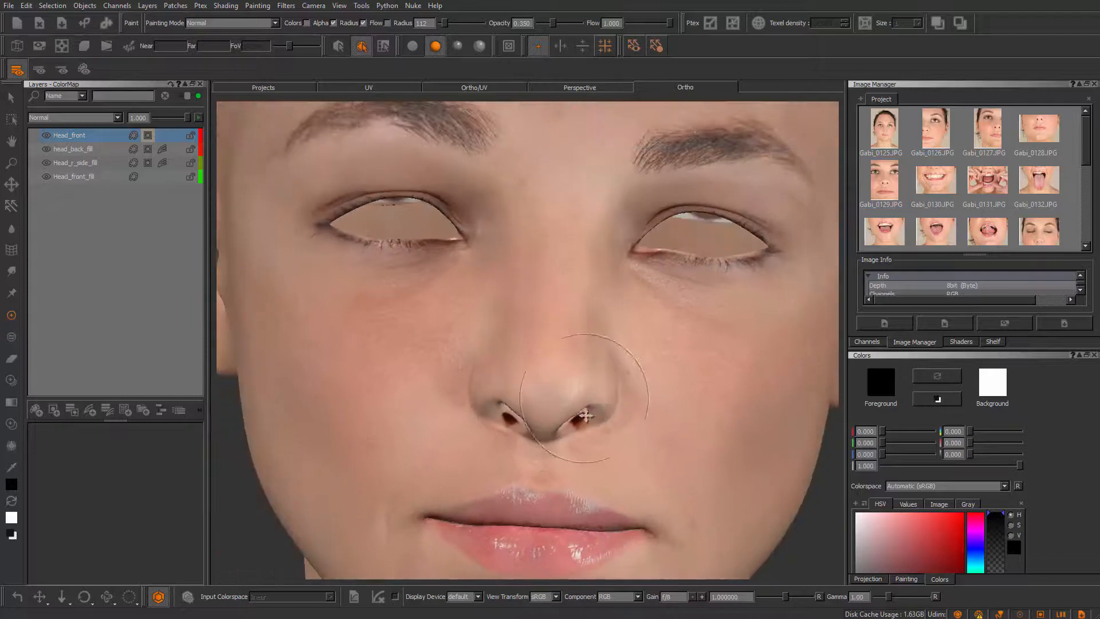
- Compare the nose with and without the projected photo by toggling the visibility of Head_front off and on
right_click_drag(544, 390, 599, 421, "alt")
middle_click_drag(599, 422, 561, 409, "alt")
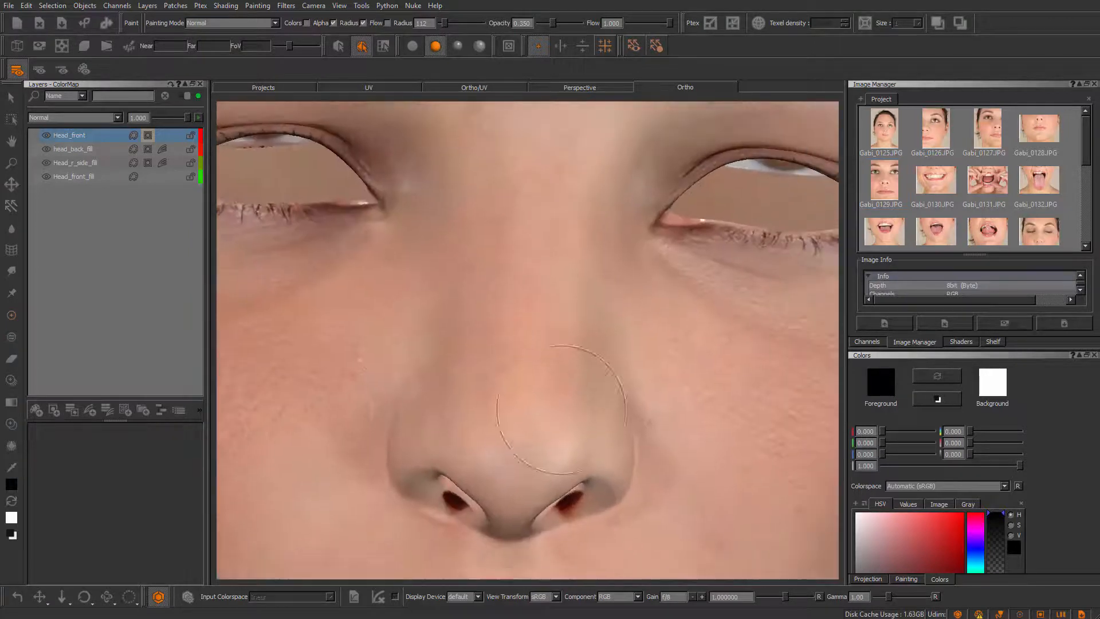
left_click(45, 135)
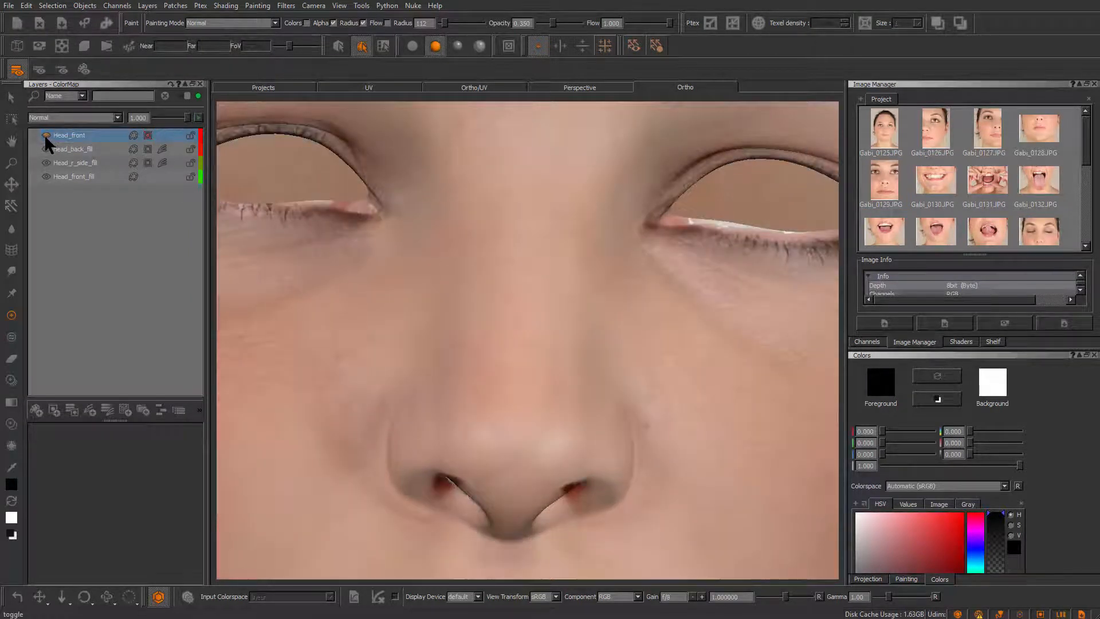
left_click(45, 135)
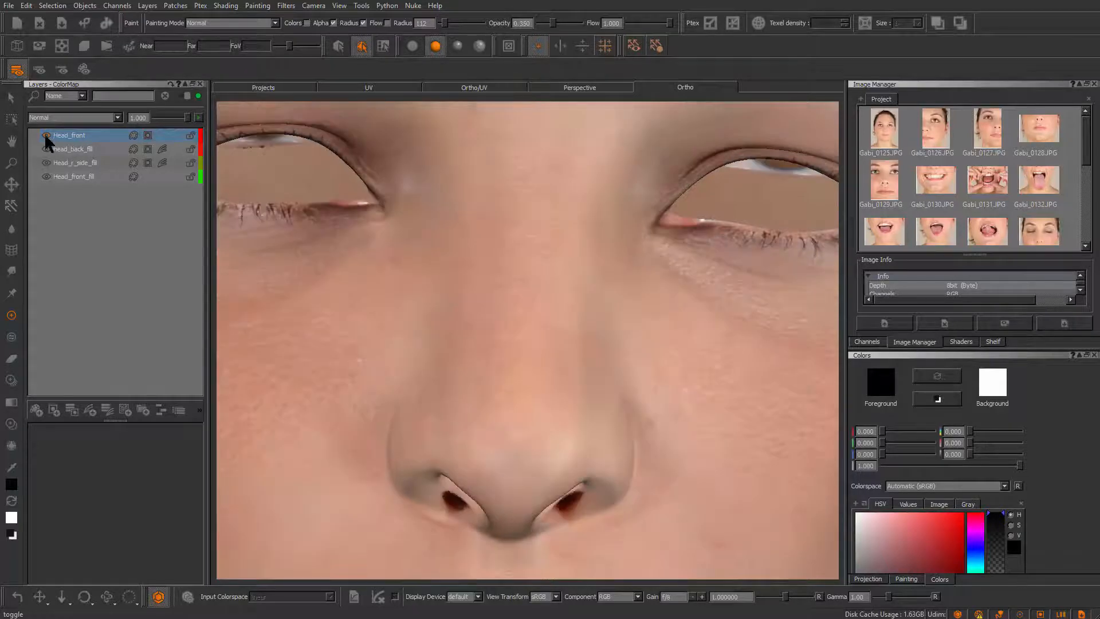
- Examine the texture on the profile, ears and back of the head for projection leftovers
right_click_drag(667, 399, 577, 363, "alt")
left_click_drag(576, 363, 466, 355, "alt")
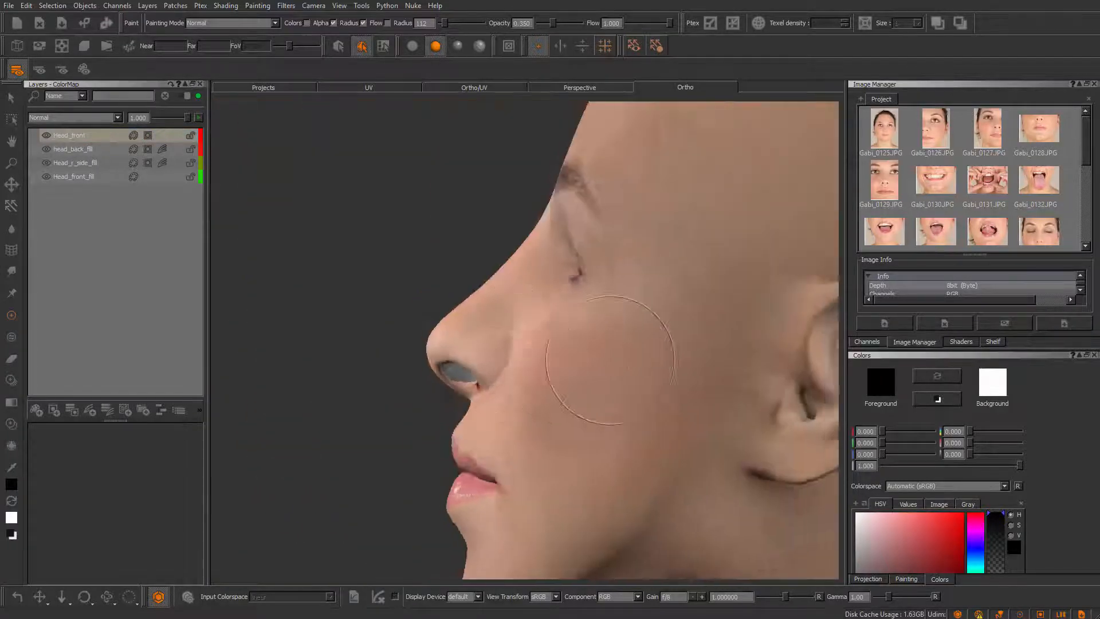
middle_click_drag(587, 358, 410, 367, "alt")
right_click_drag(579, 365, 502, 365, "alt")
middle_click_drag(502, 365, 478, 301, "alt")
left_click_drag(515, 337, 473, 338, "alt")
right_click_drag(515, 338, 592, 338, "alt")
left_click_drag(608, 338, 557, 333)
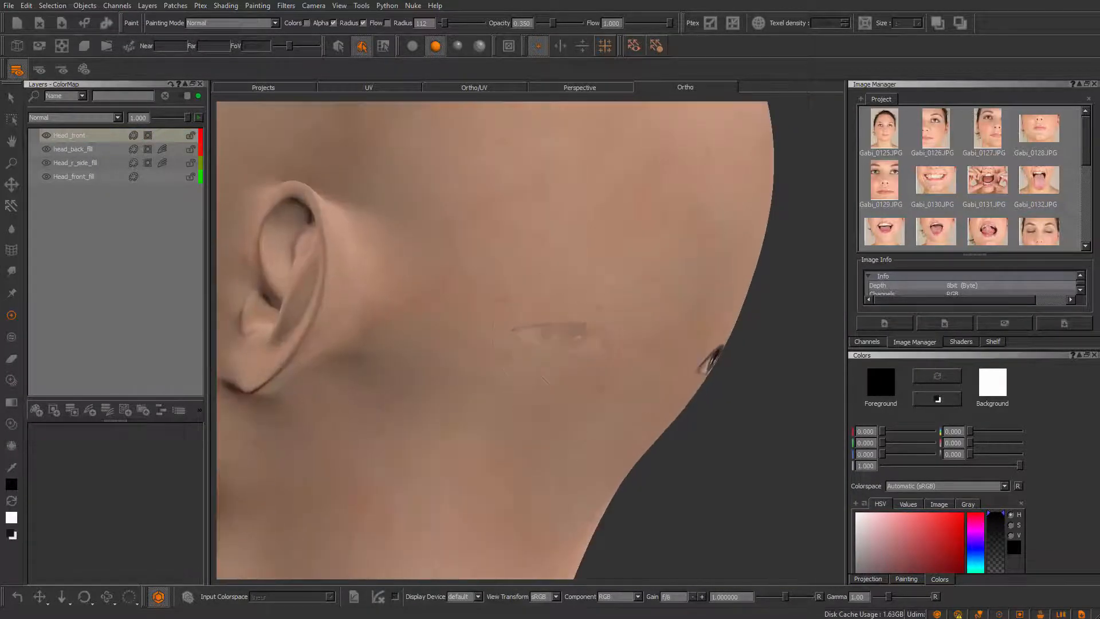
mouse_move(643, 363)
left_mouse_down("alt")
mouse_move(602, 338)
mouse_move(335, 428)
mouse_move(269, 435)
left_mouse_up("alt")
mouse_move(504, 338)
left_mouse_down()
mouse_move(467, 344)
mouse_move(469, 384)
left_mouse_up()
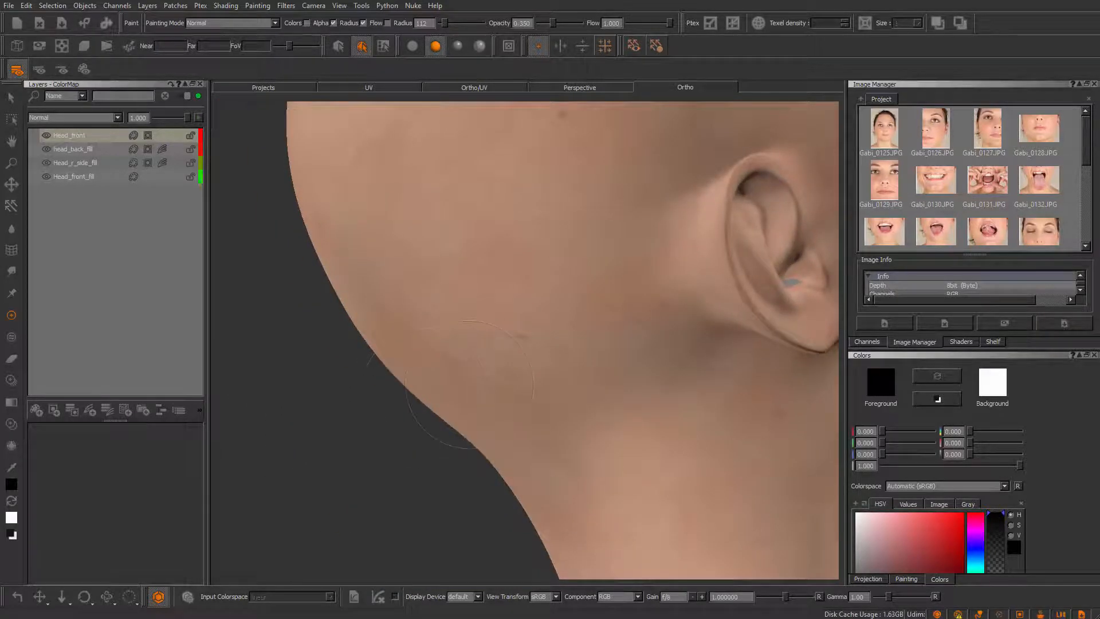
mouse_move(662, 376)
left_mouse_down("alt")
mouse_move(592, 319)
mouse_move(376, 412)
mouse_move(532, 428)
mouse_move(668, 373)
mouse_move(635, 383)
left_mouse_up("alt")
mouse_move(635, 384)
right_mouse_down("alt")
mouse_move(553, 367)
mouse_move(599, 333)
right_mouse_up("alt")
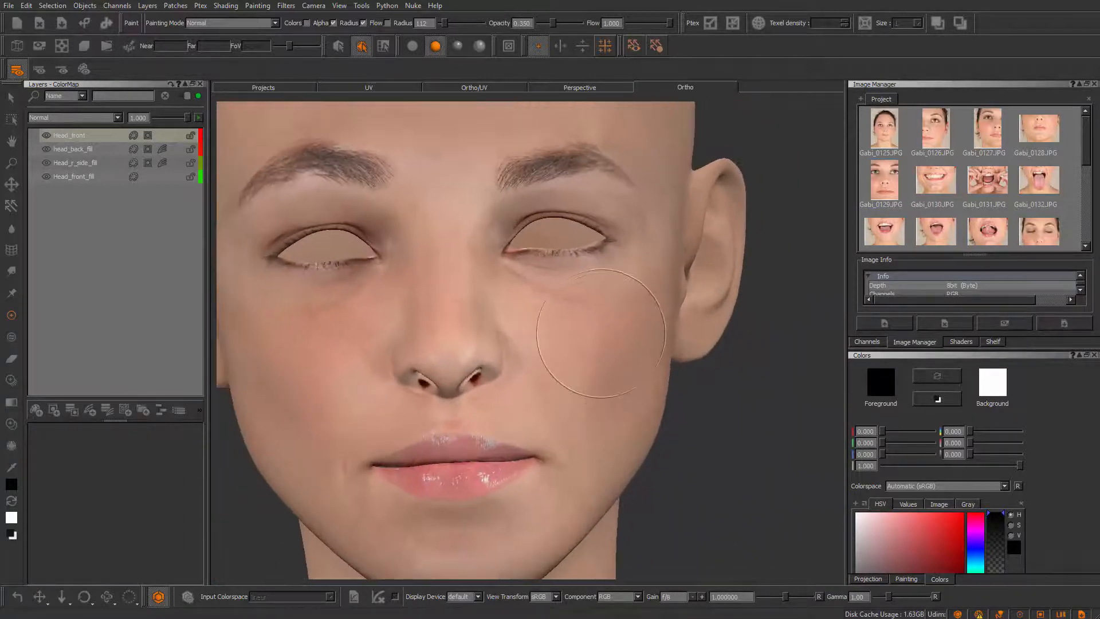
- Add an HSV adjustment stack to Head_front and slightly raise its Value Scale
right_click(163, 131)
mouse_move(252, 346)
mouse_move(316, 347)
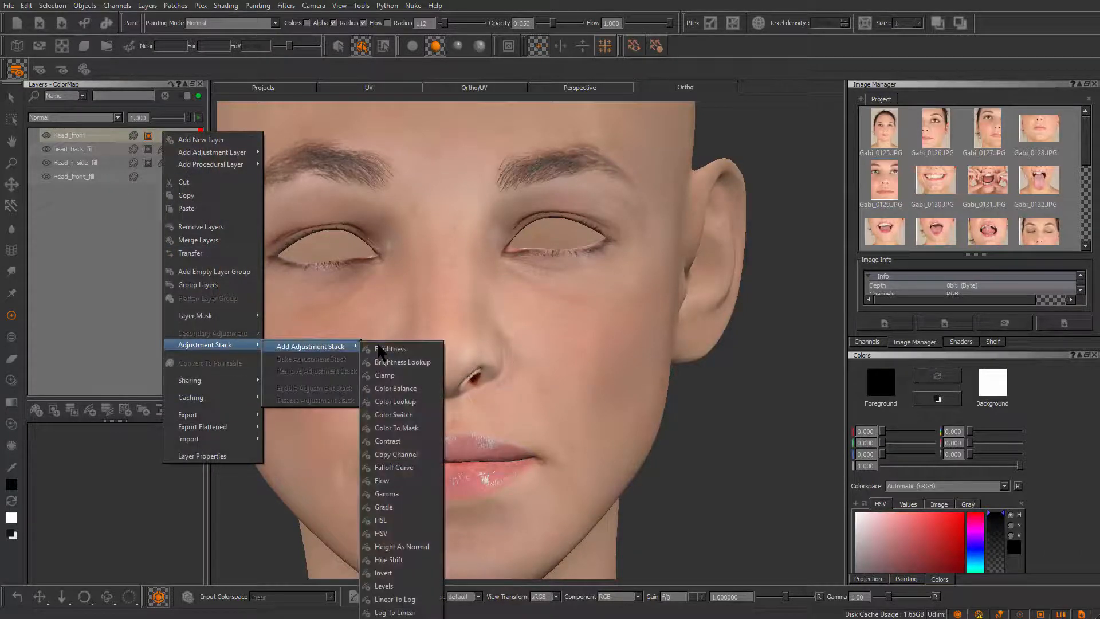
left_click(393, 533)
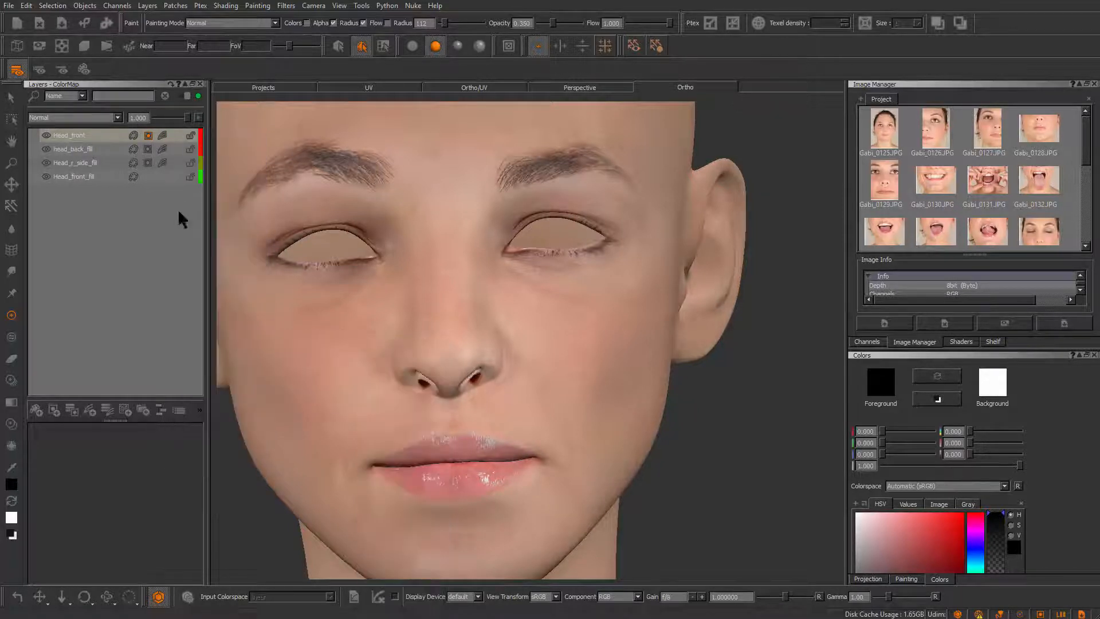
left_click(161, 135)
left_click(243, 194)
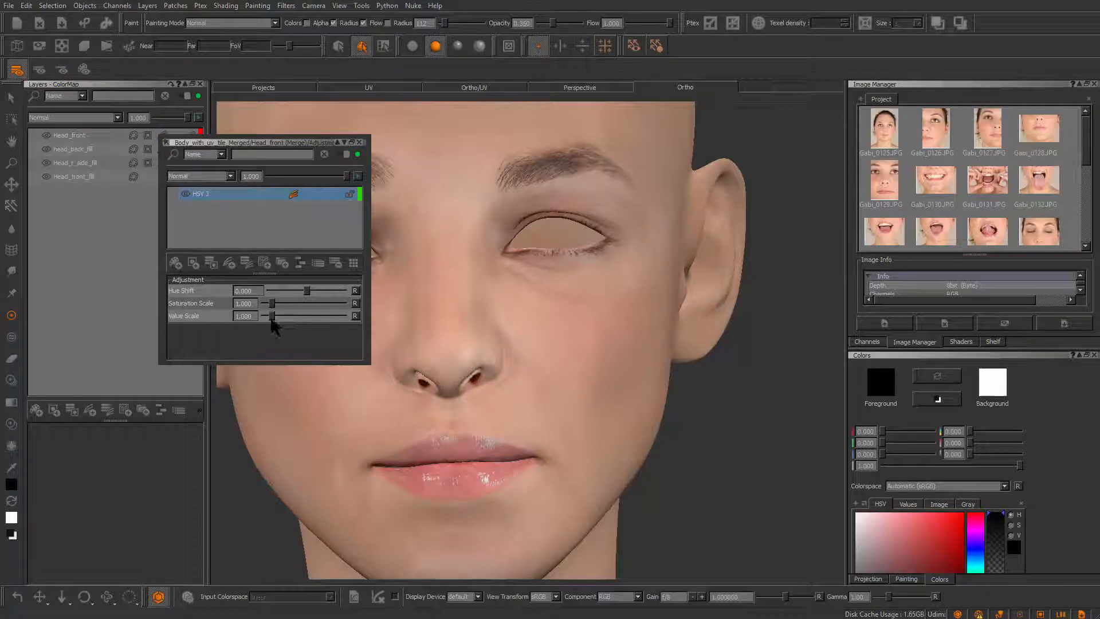
left_click_drag(271, 318, 274, 319)
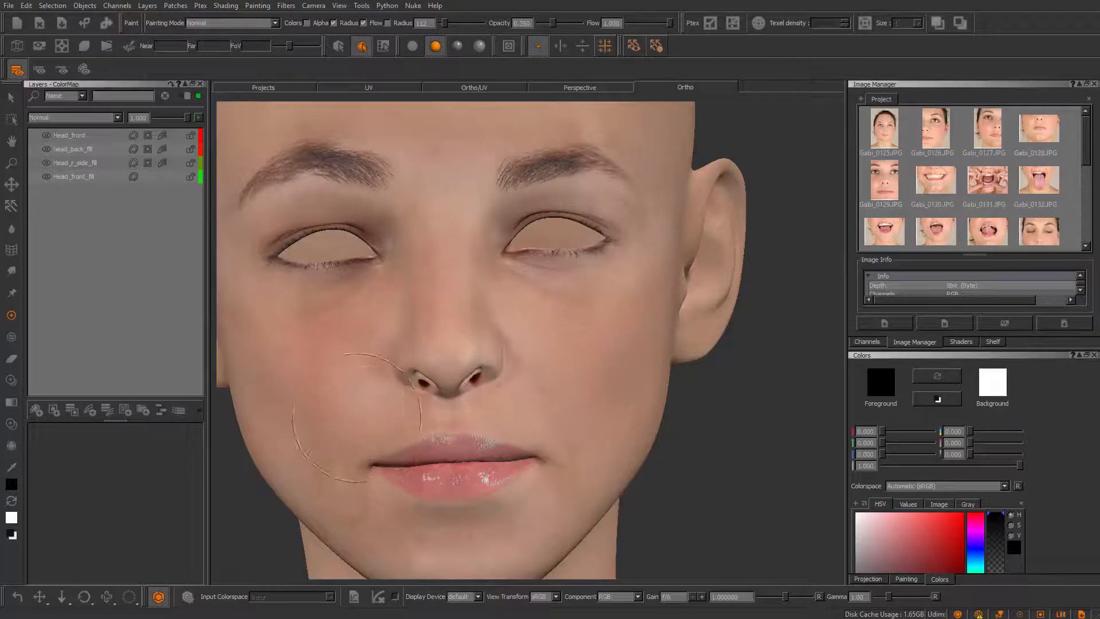
- Paint black on the Head_front mask to soften the photo's blend around the cheeks, and bake the paint
left_click_drag(360, 344, 363, 363, "alt")
middle_click_drag(363, 363, 447, 303, "alt")
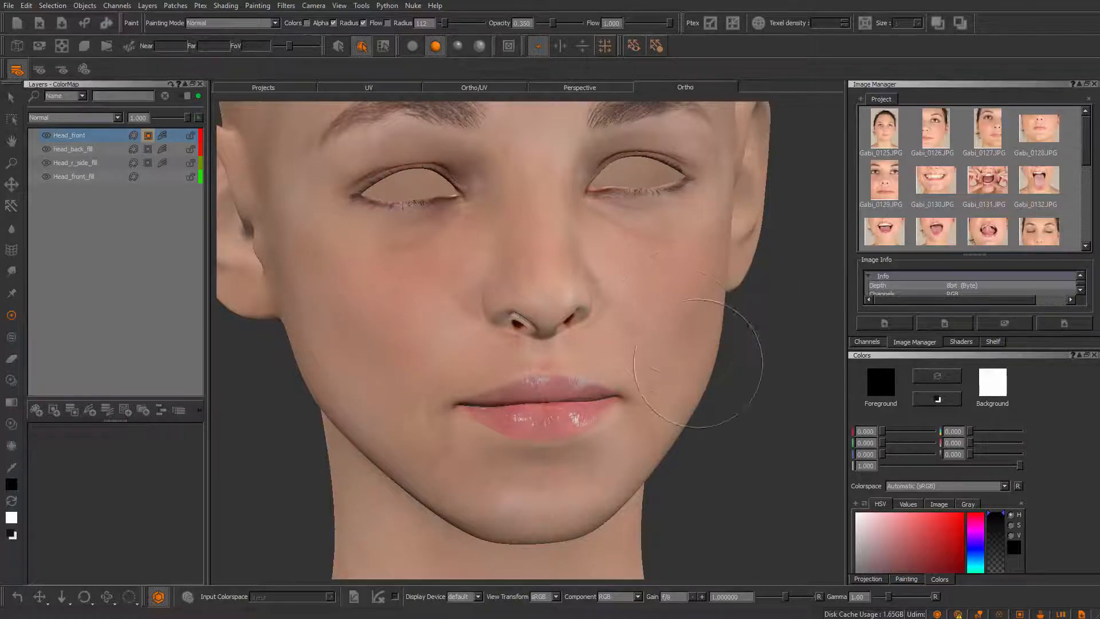
key("b")
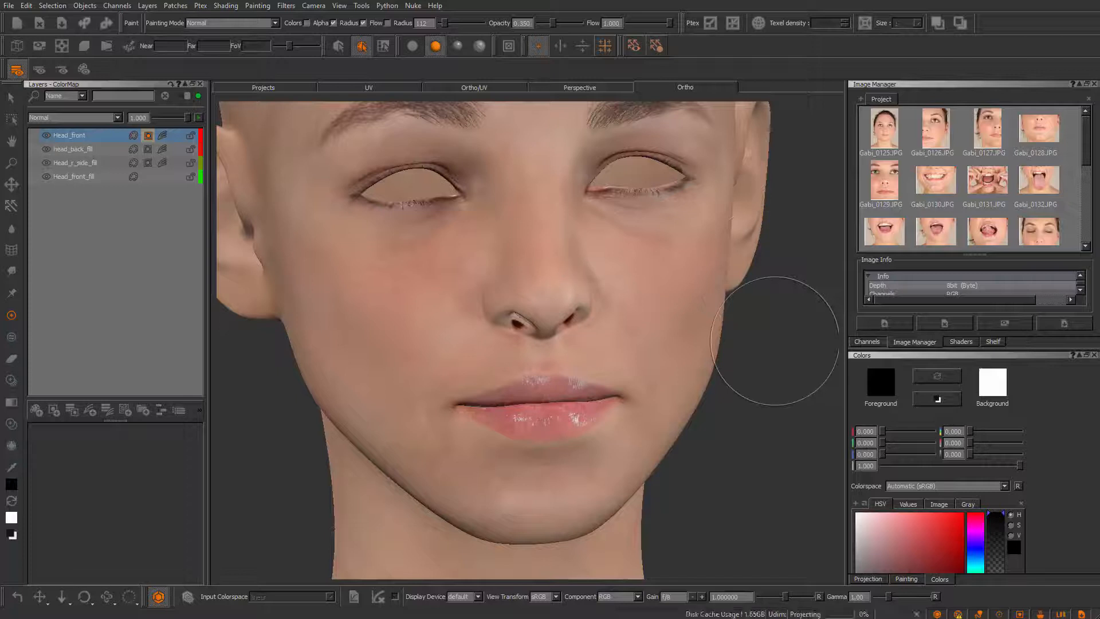
- Examine the forehead, cheeks and skin detail up close and from several angles to judge the texture quality
middle_click_drag(535, 371, 544, 496, "alt")
left_click_drag(544, 495, 466, 299, "alt")
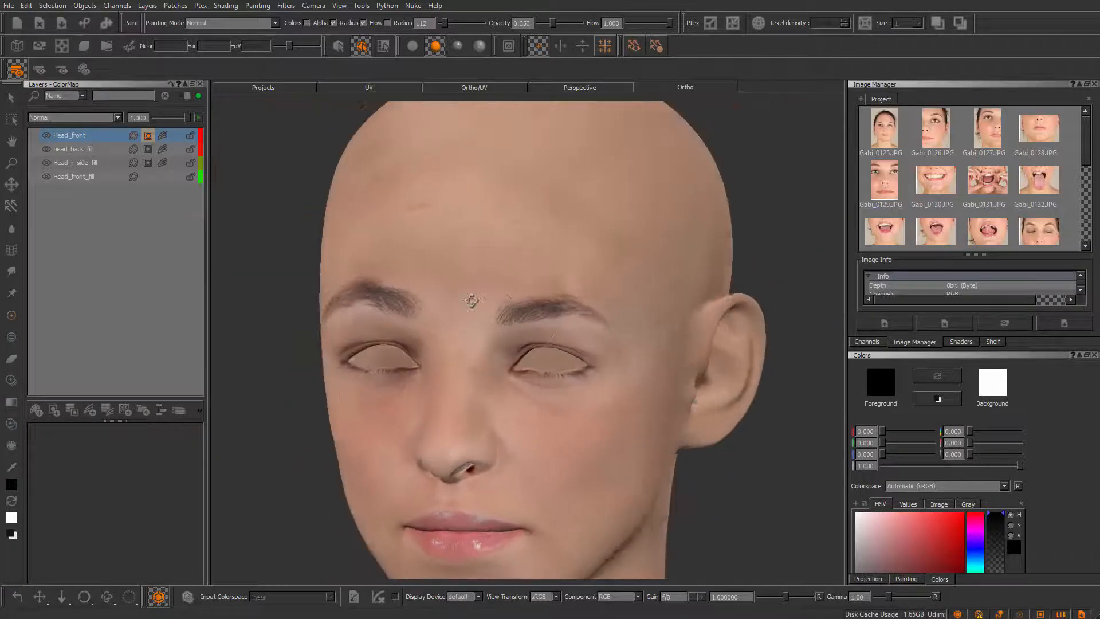
scroll(420, 245, "down", 5)
scroll(584, 358, "up", 6)
scroll(584, 358, "up", 4)
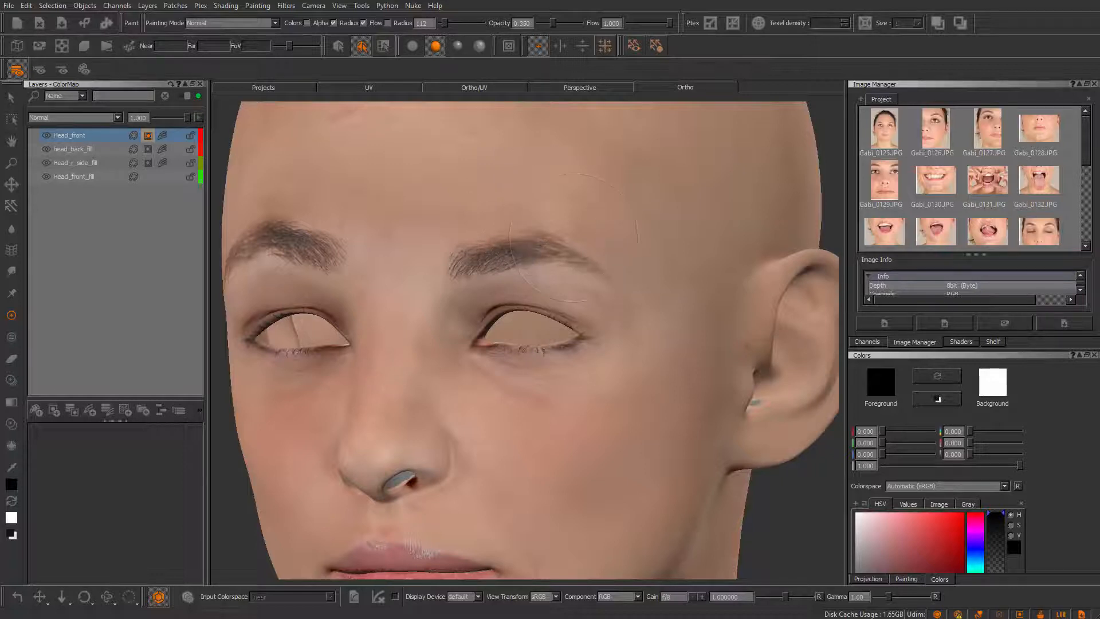
scroll(572, 238, "down", 3)
left_click_drag(573, 238, 356, 246, "alt")
right_click_drag(357, 246, 407, 299, "alt")
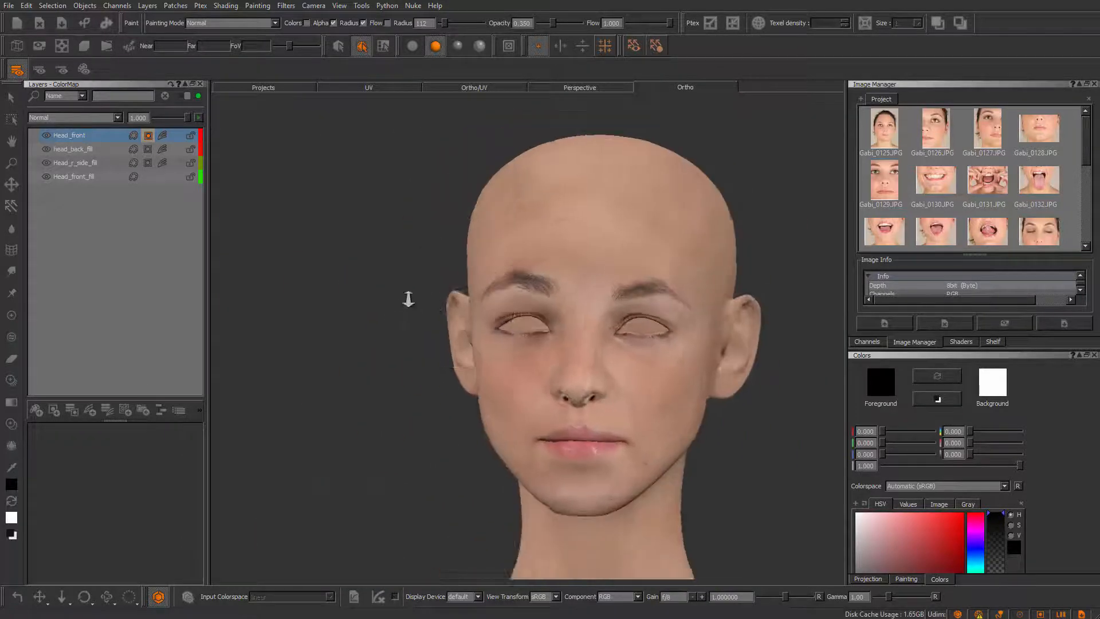
scroll(441, 343, "up", 8)
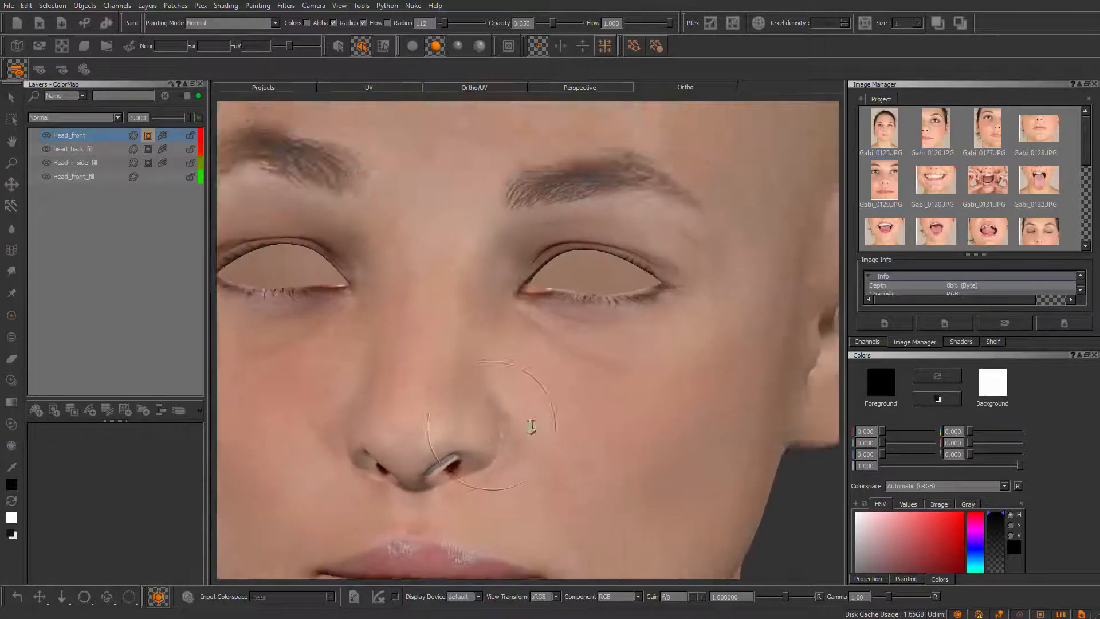
scroll(531, 426, "up", 8)
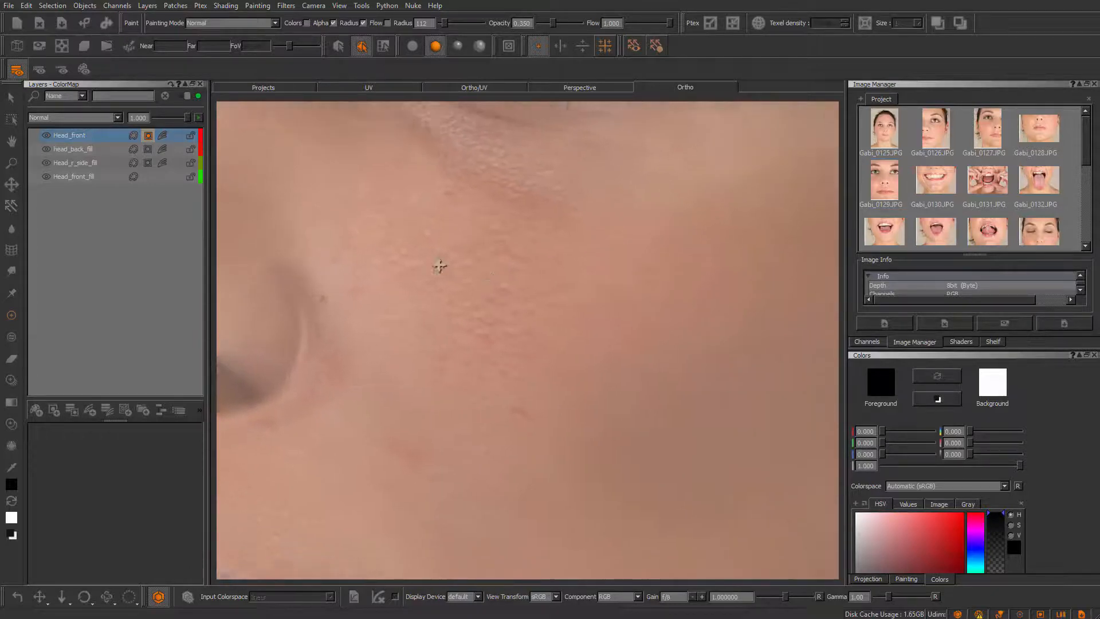
scroll(439, 265, "up", 2)
scroll(733, 342, "down", 10)
left_click_drag(733, 342, 516, 405, "alt")
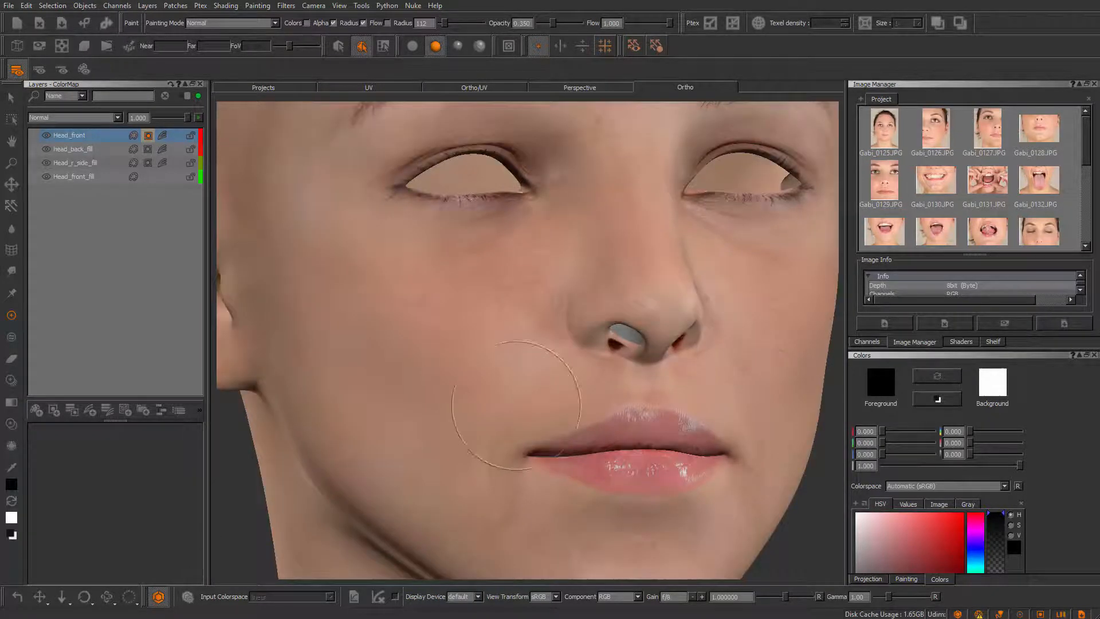
mouse_move(419, 313)
left_mouse_down("alt")
mouse_move(513, 336)
mouse_move(423, 351)
mouse_move(536, 365)
mouse_move(537, 351)
mouse_move(564, 340)
left_mouse_up("alt")
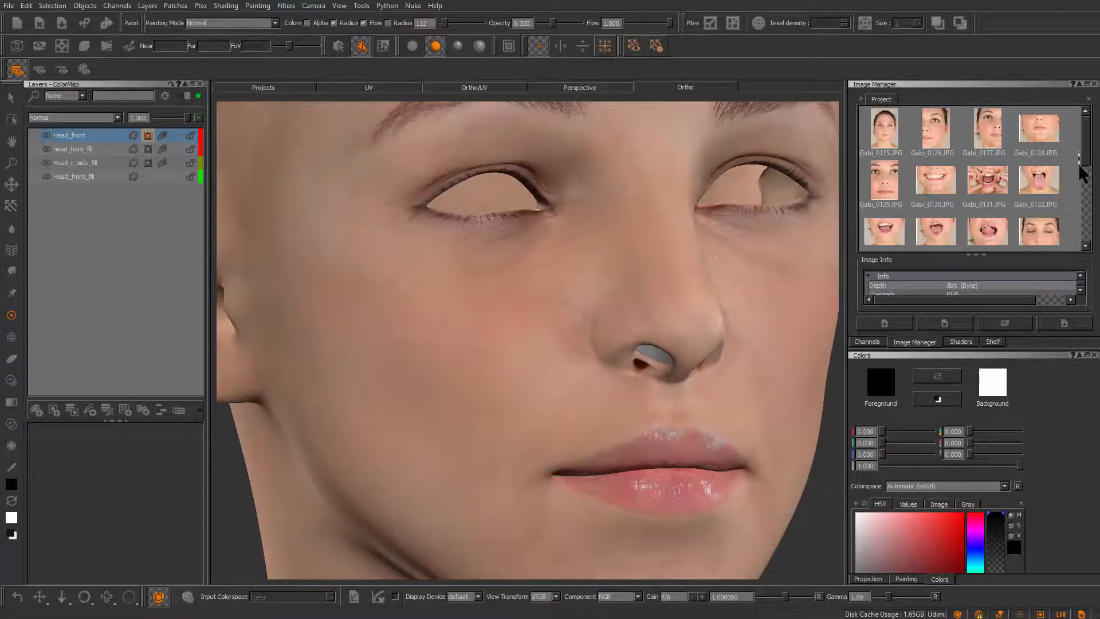
- Load an angled face photo from the project images for Paint Through and add a new layer above Head_front
mouse_move(1086, 154)
left_mouse_down()
mouse_move(1087, 167)
mouse_move(1086, 143)
left_mouse_up()
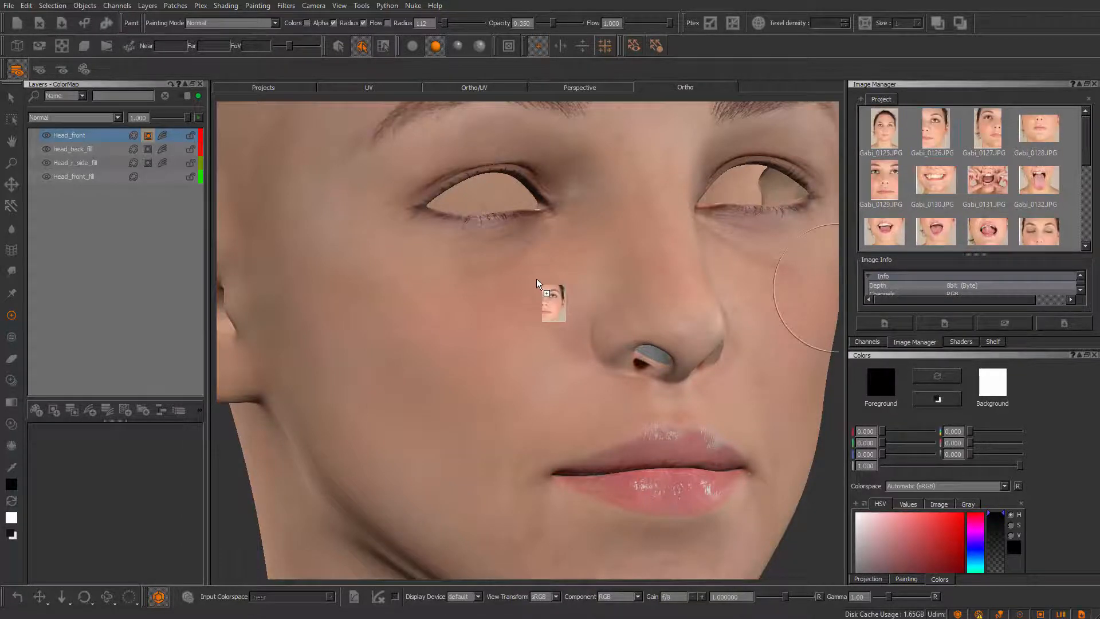
mouse_move(536, 279)
left_mouse_down()
mouse_move(538, 301)
mouse_move(419, 292)
mouse_move(465, 319)
mouse_move(552, 336)
mouse_move(476, 327)
mouse_move(670, 401)
mouse_move(603, 435)
mouse_move(616, 404)
mouse_move(570, 398)
mouse_move(577, 388)
left_mouse_up()
left_click(531, 368)
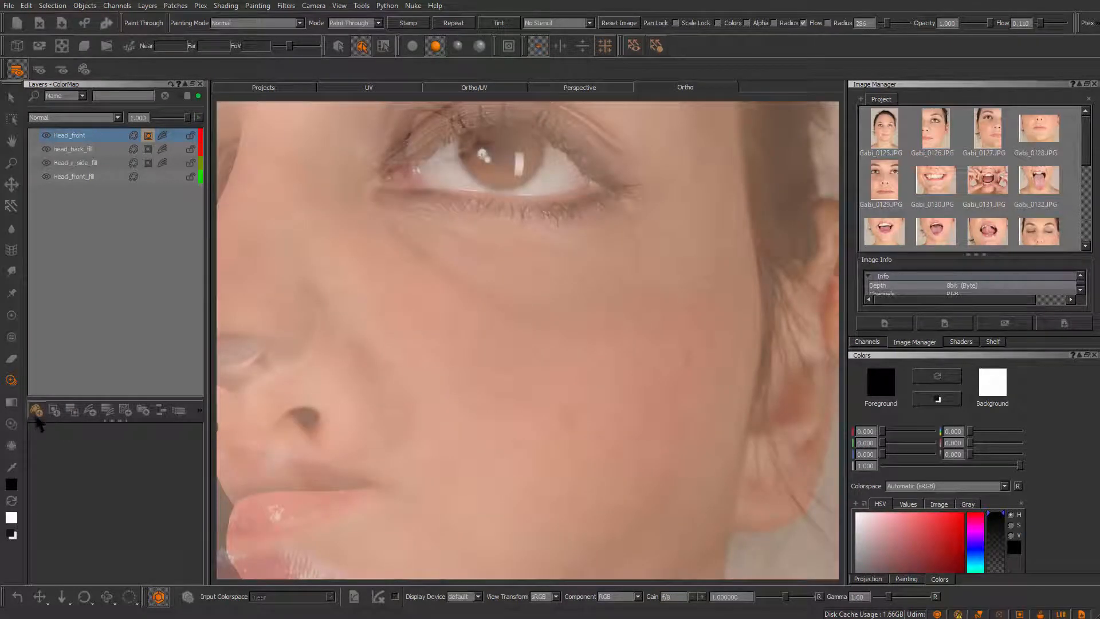
left_click(35, 410)
- Align the photo over the model's left cheek and paint it through onto the new layer from the cheek toward the ear
mouse_move(532, 418)
left_mouse_down()
mouse_move(499, 344)
mouse_move(457, 327)
left_mouse_up()
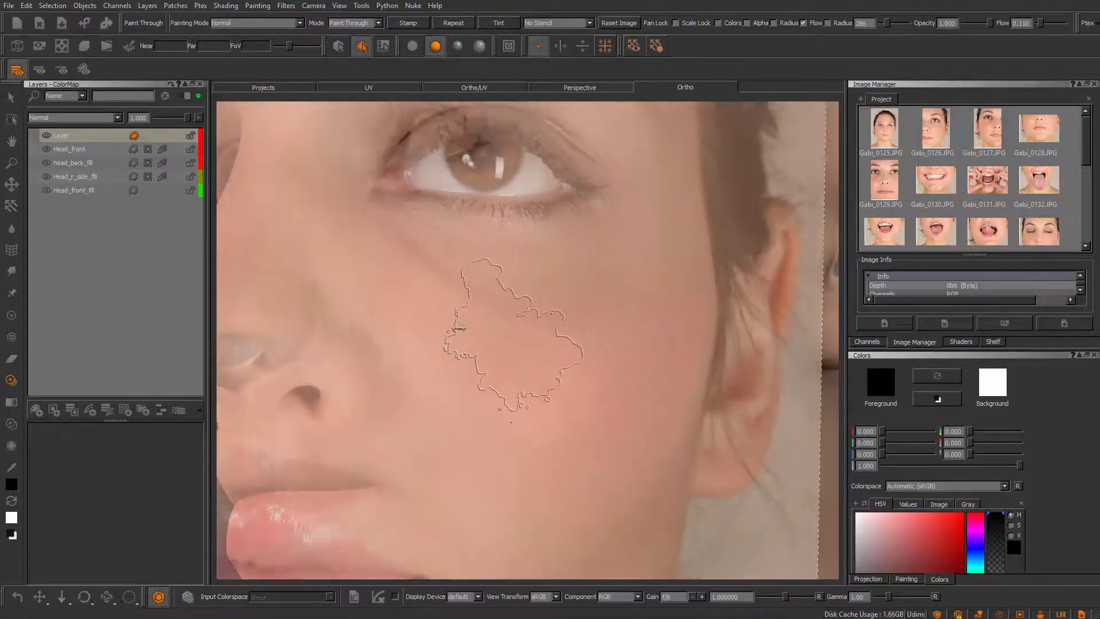
left_click_drag(466, 368, 422, 321, "ctrl+shift")
left_click(430, 323)
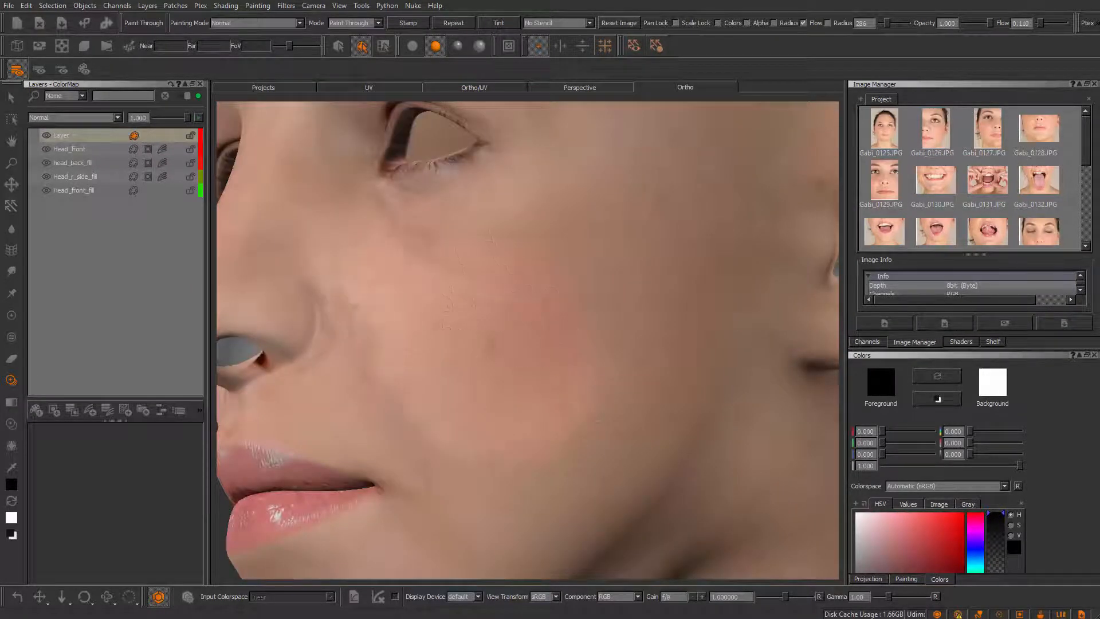
mouse_move(636, 229)
left_mouse_down()
mouse_move(641, 350)
mouse_move(630, 412)
left_mouse_up()
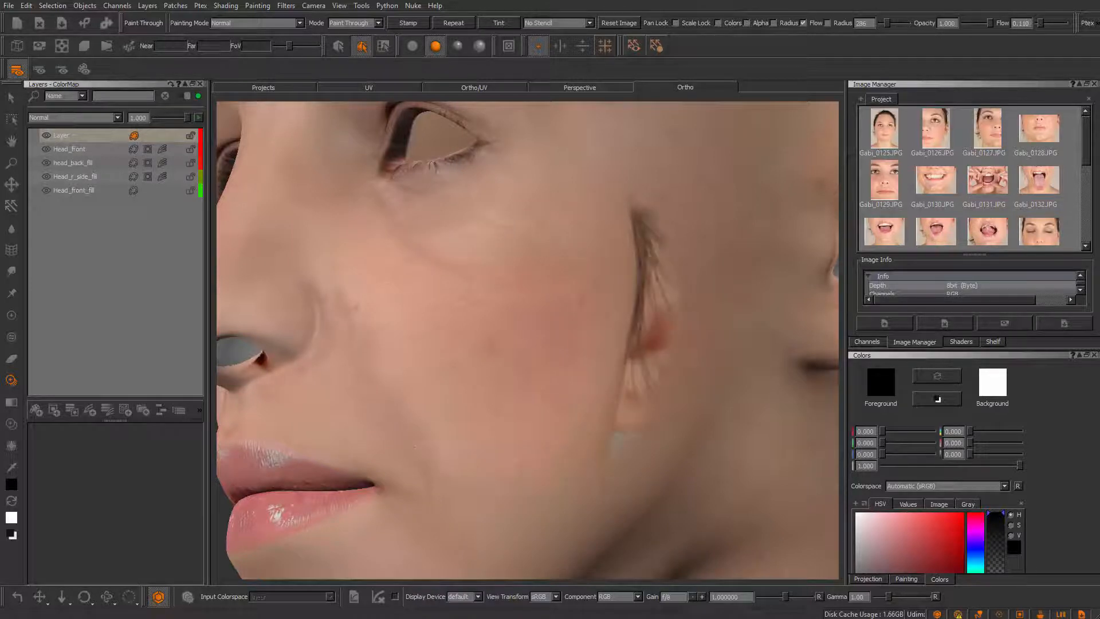
mouse_move(395, 404)
left_mouse_down()
mouse_move(427, 462)
mouse_move(481, 378)
left_mouse_up()
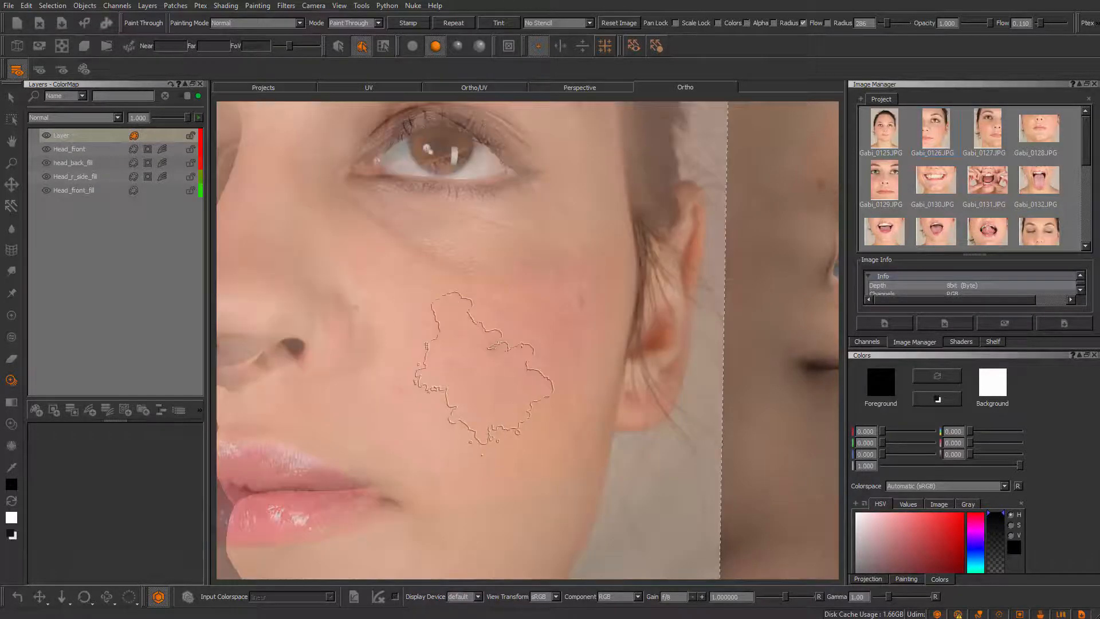
- Erase the projected ear, hair and hard outer edge of the left cheek patch with a large soft Eraser
left_click(11, 270)
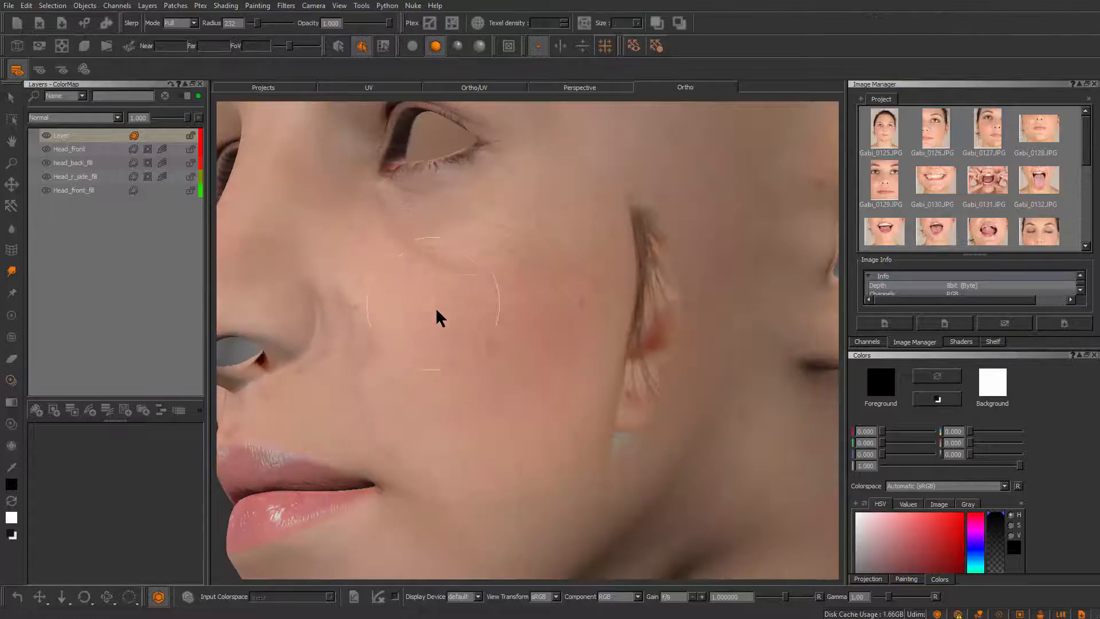
key("e")
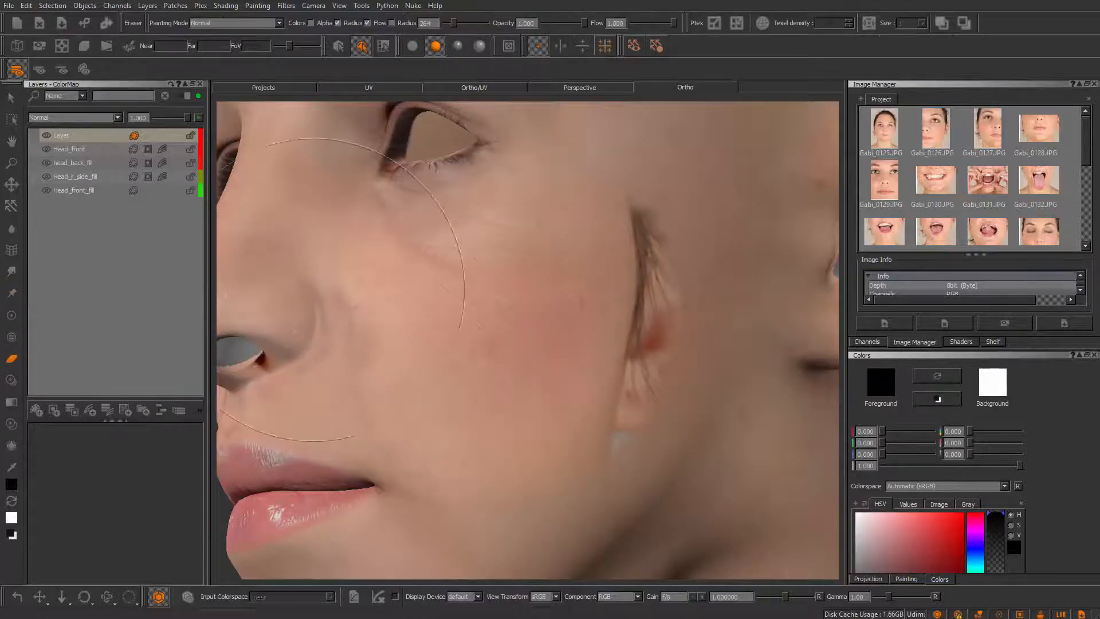
mouse_move(596, 366)
left_mouse_down()
mouse_move(607, 263)
mouse_move(613, 321)
left_mouse_up()
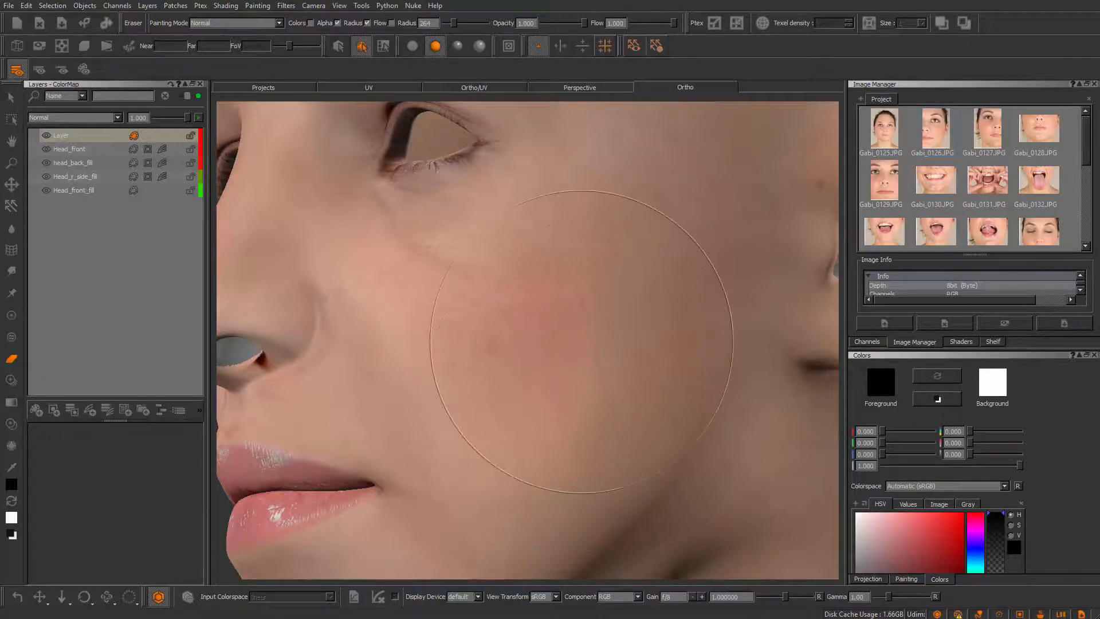
key("r")
left_click_drag(513, 499, 547, 509)
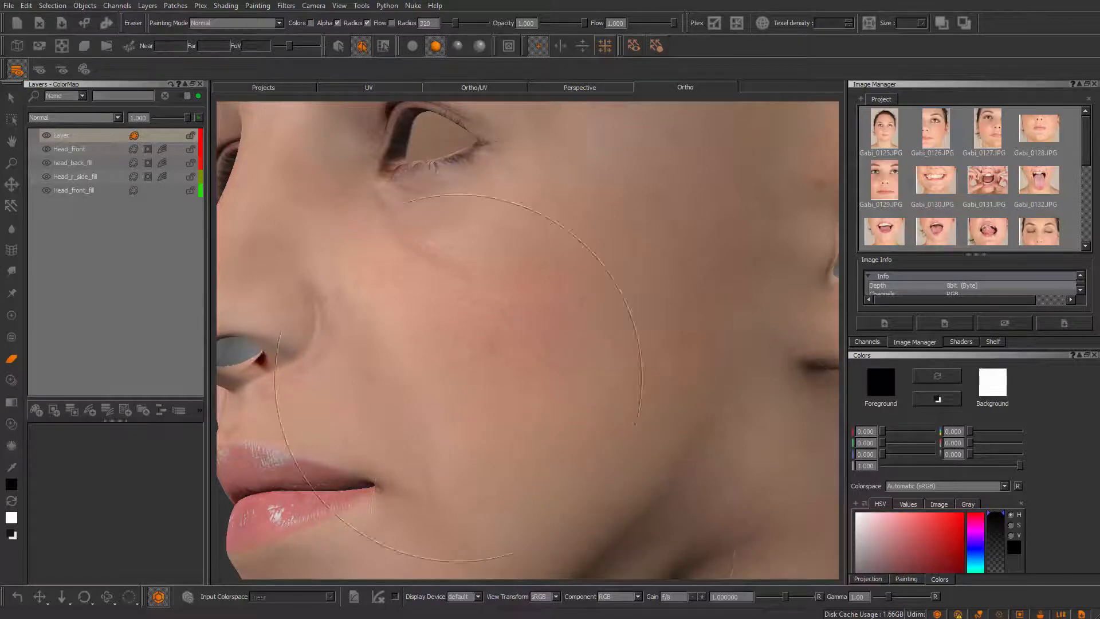
- Warp the left cheek patch with the Slerp tool so its under-eye crease and skin detail fit the model
left_click(12, 272)
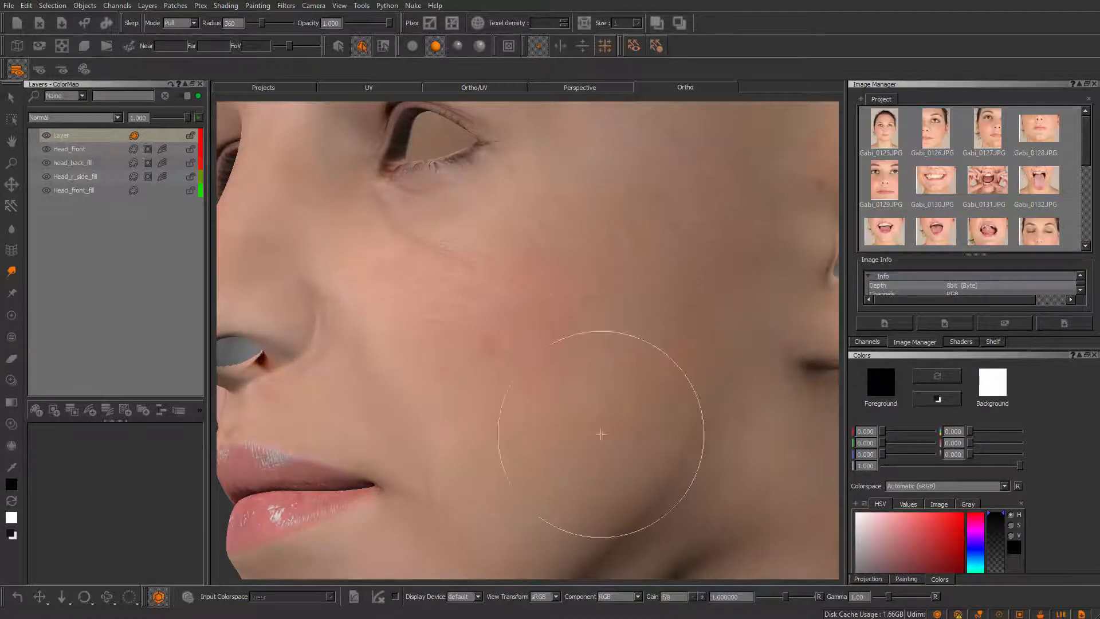
key("r")
left_click_drag(484, 416, 527, 416)
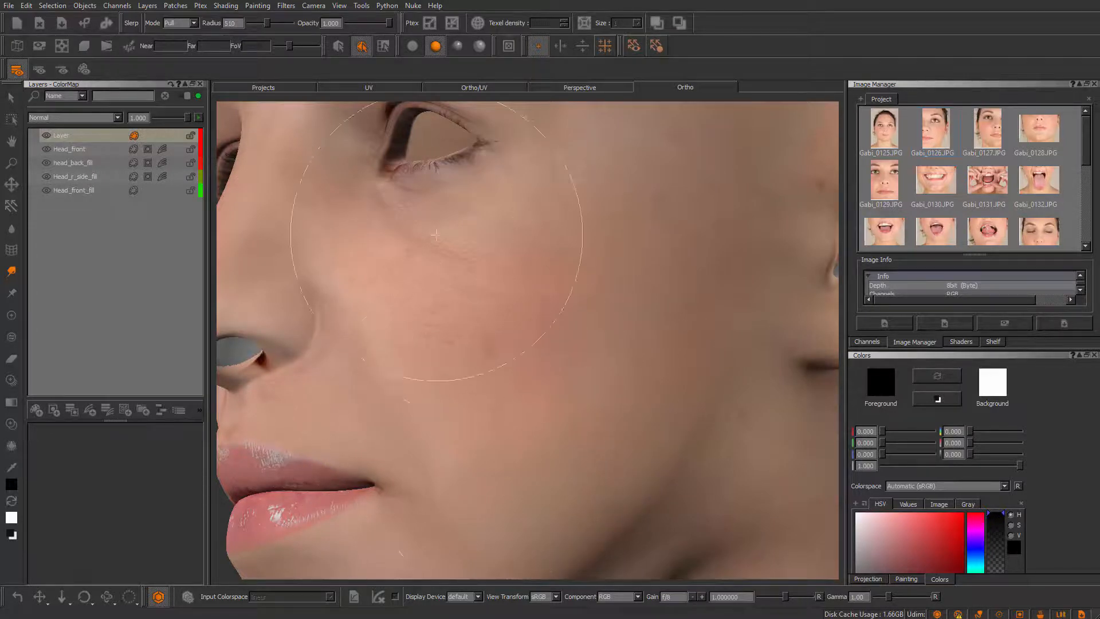
left_click_drag(422, 250, 375, 219)
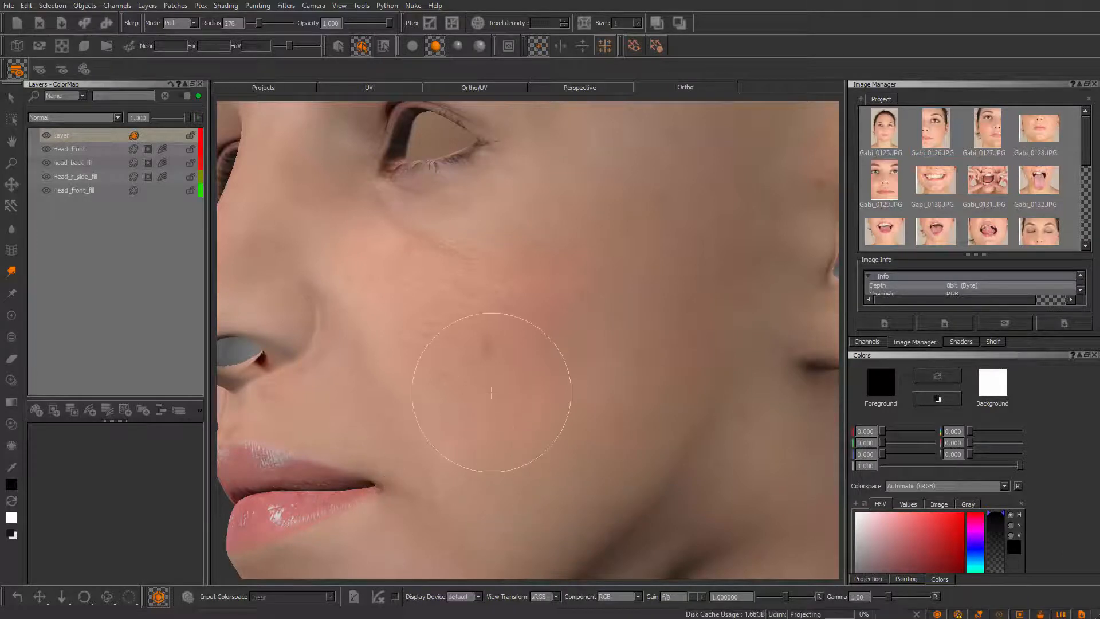
left_click_drag(506, 423, 495, 359, "alt")
right_click_drag(495, 360, 528, 351, "alt")
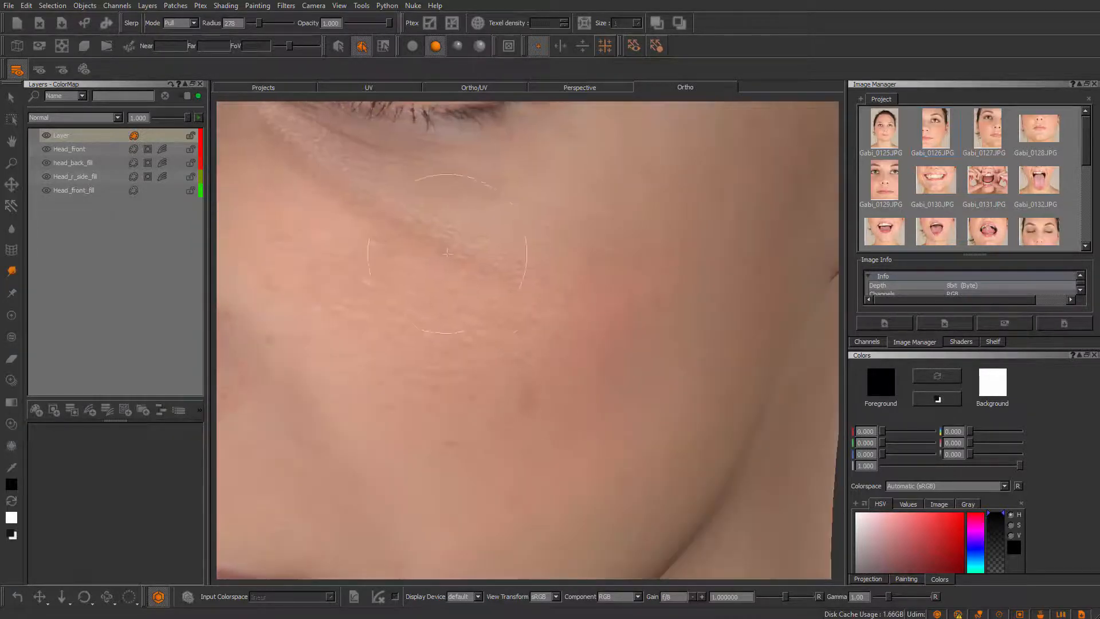
mouse_move(447, 253)
right_mouse_down("alt")
mouse_move(485, 319)
mouse_move(487, 294)
mouse_move(540, 341)
mouse_move(507, 315)
right_mouse_up("alt")
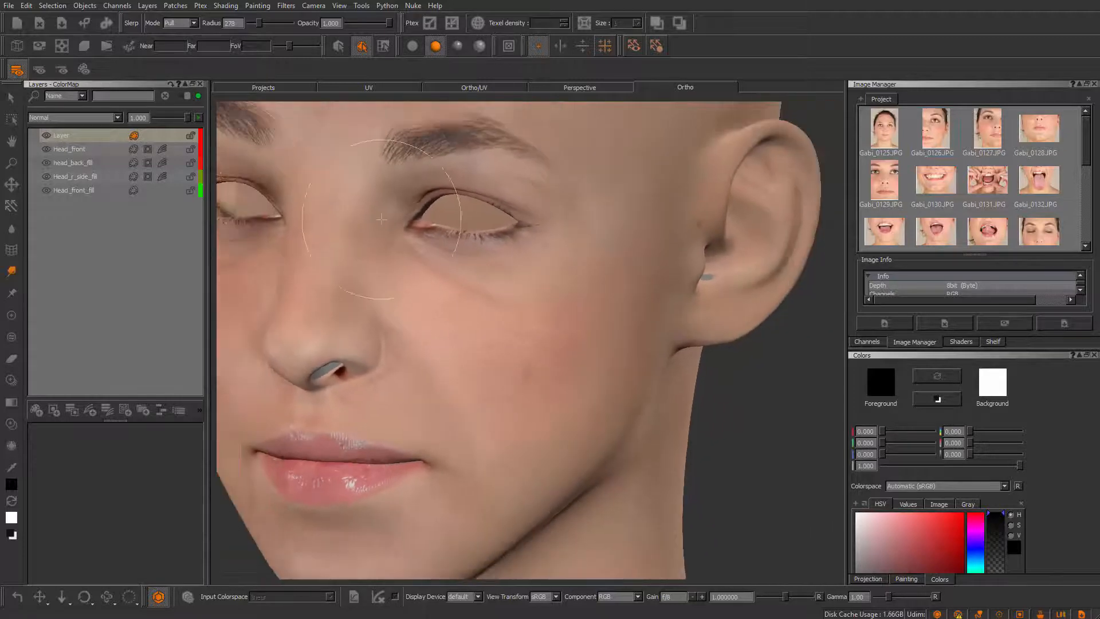
- Add a Reveal All mask to the new layer above Head_front
right_click(146, 136)
key("Escape")
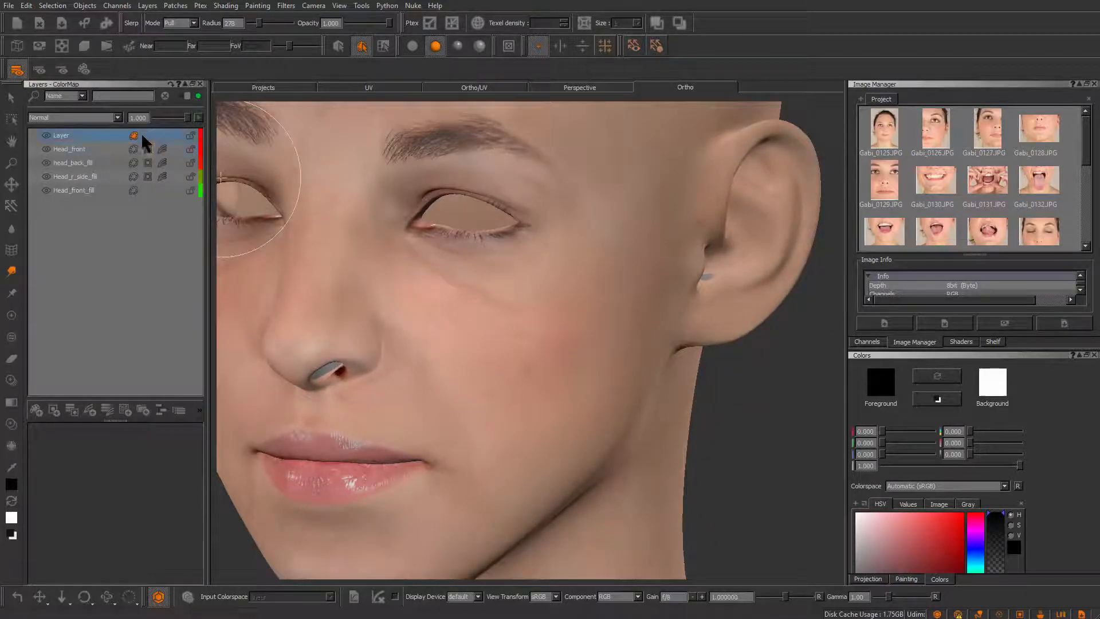
right_click(142, 136)
mouse_move(226, 316)
mouse_move(323, 320)
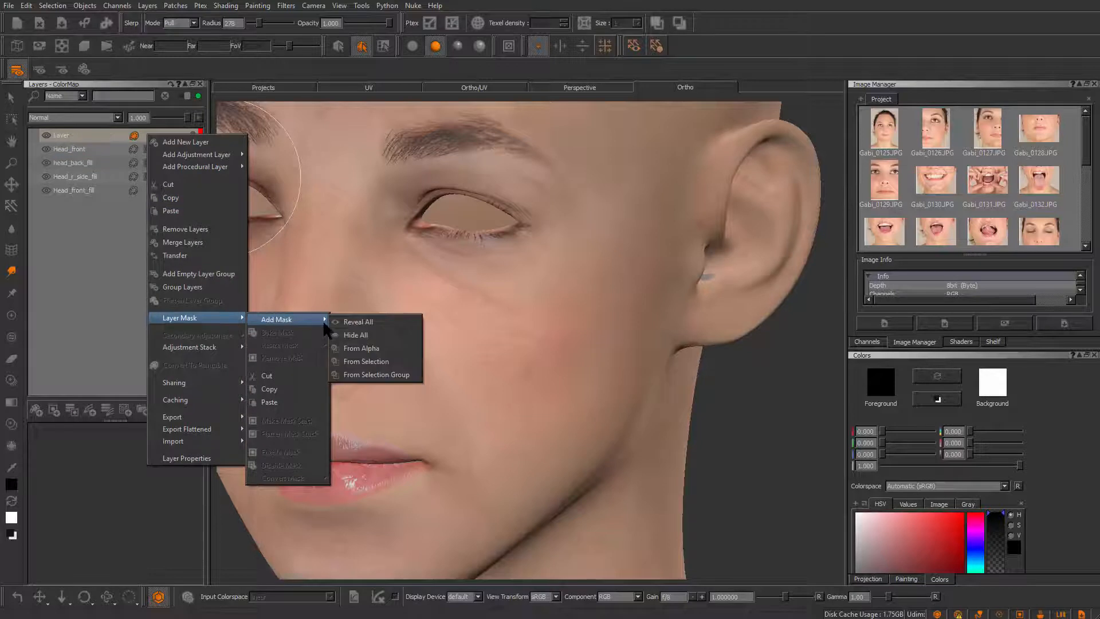
left_click(380, 327)
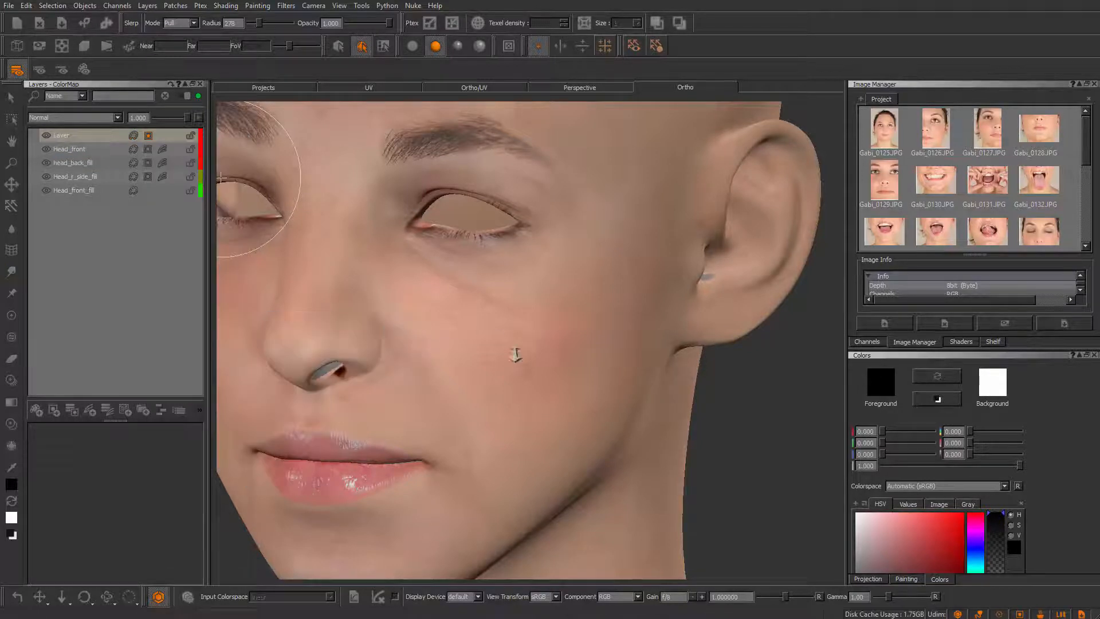
- Paint black on the new layer's mask to fade the patch under the left eye, and bake the paint
scroll(471, 340, "up", 4)
key("p")
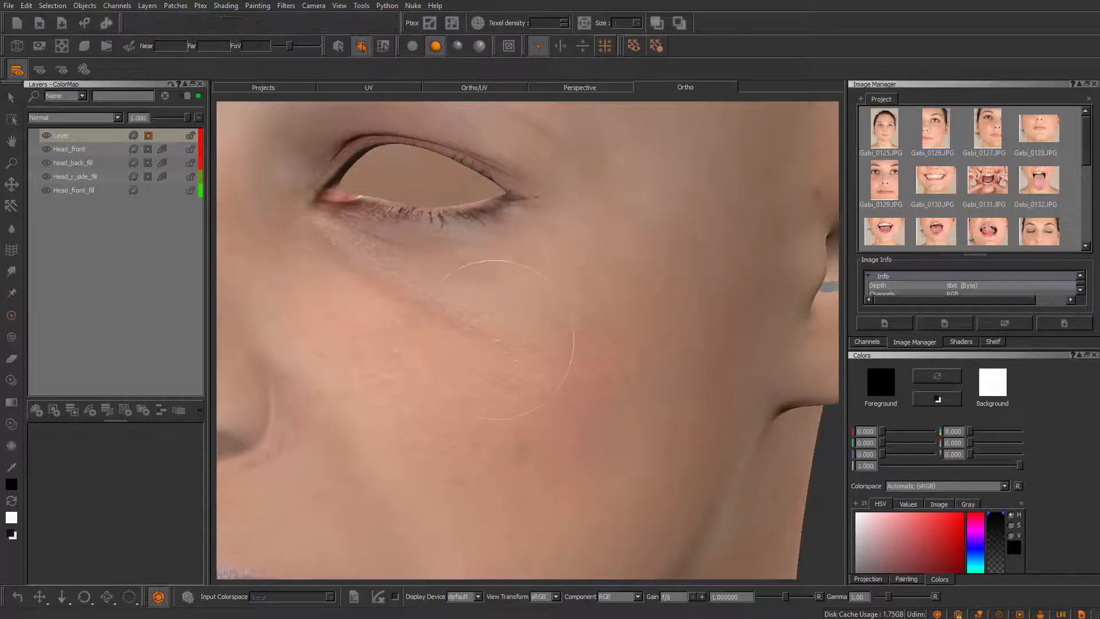
left_click_drag(464, 325, 484, 324)
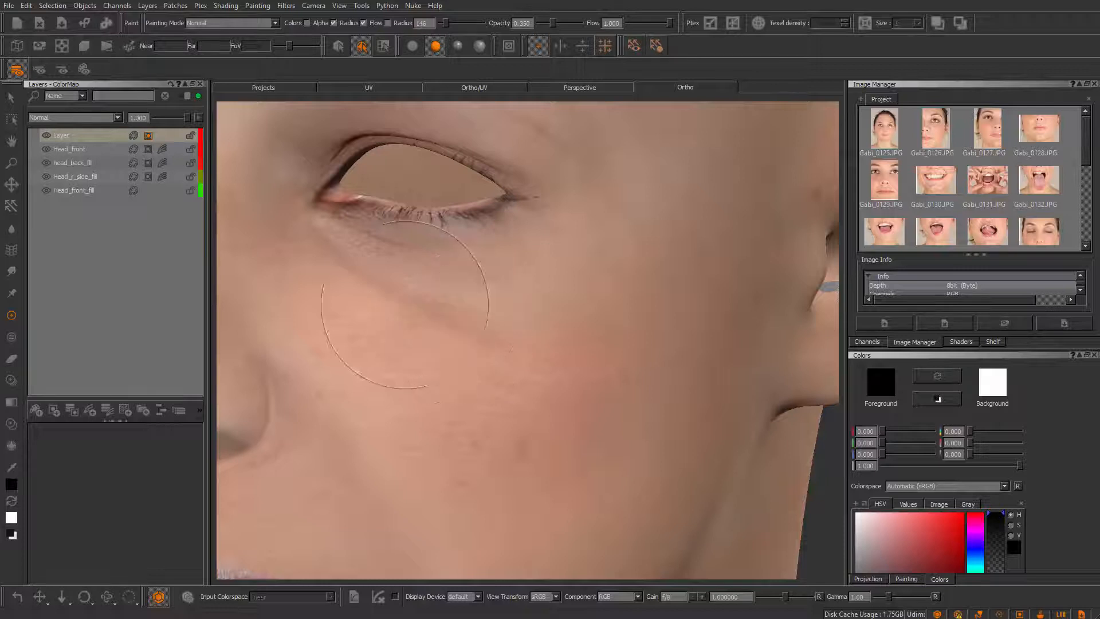
mouse_move(405, 304)
left_mouse_down()
mouse_move(442, 327)
mouse_move(409, 311)
left_mouse_up()
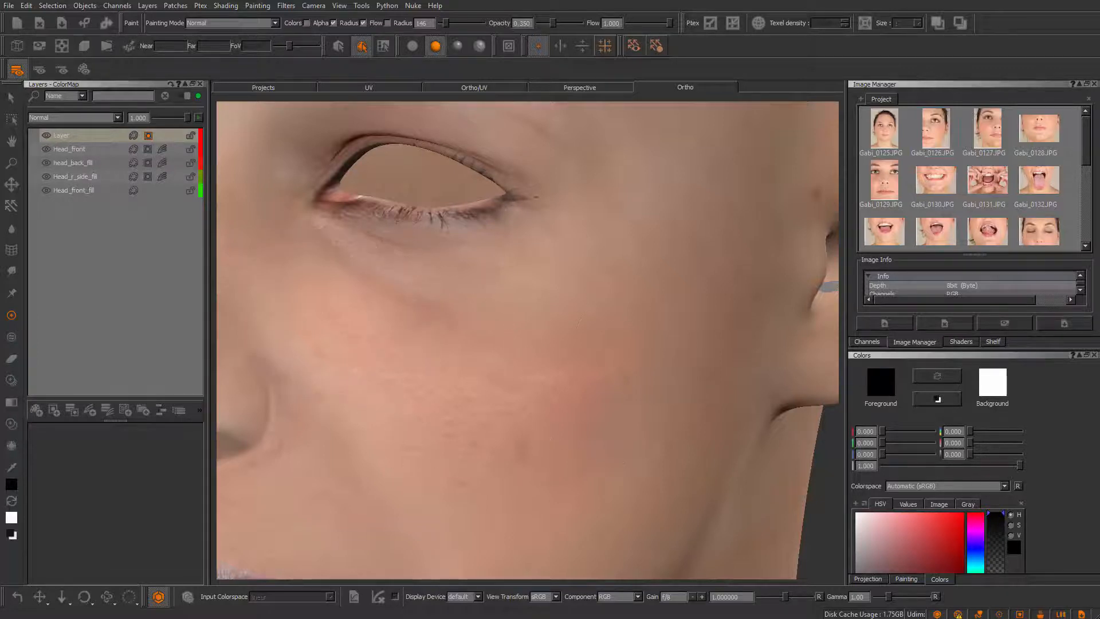
key("b")
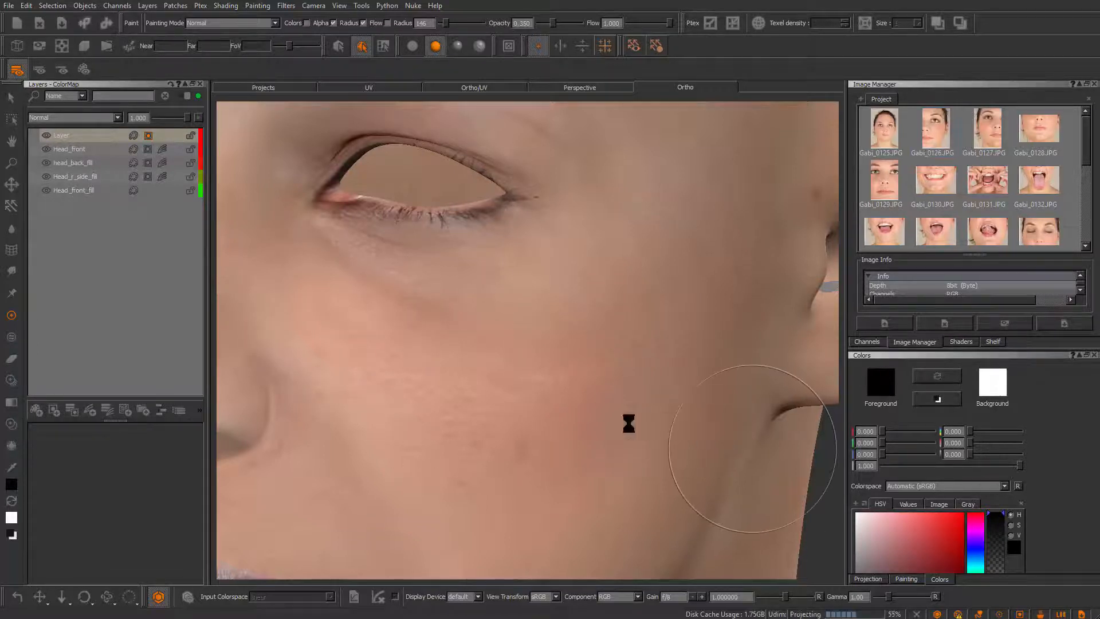
left_click_drag(560, 431, 596, 366, "alt")
mouse_move(556, 355)
right_mouse_down("alt")
mouse_move(458, 376)
mouse_move(511, 401)
right_mouse_up("alt")
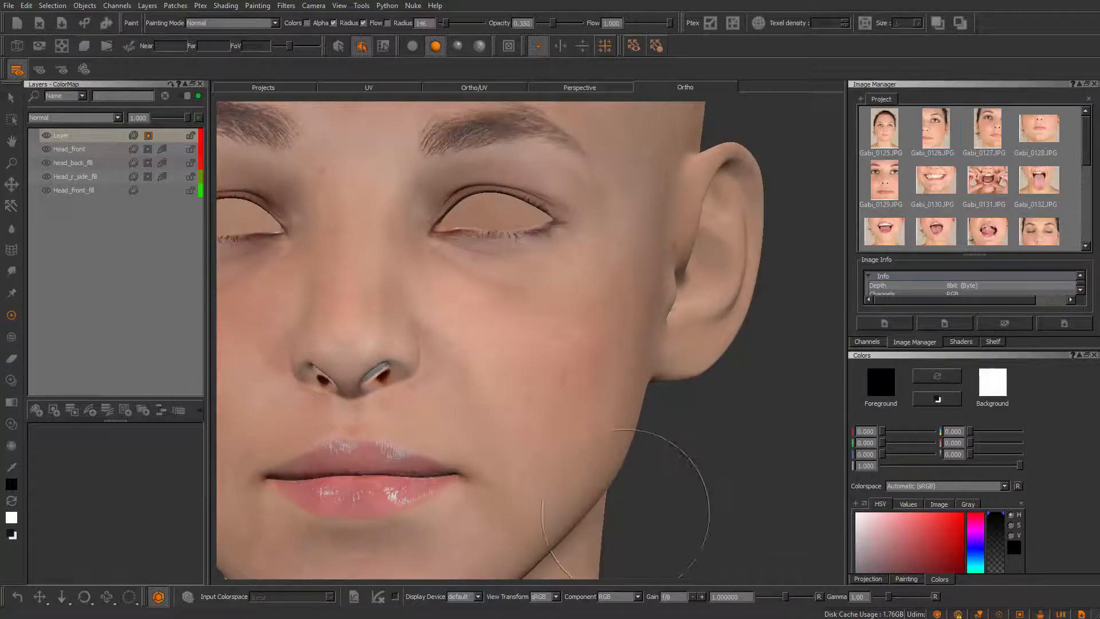
- Undo the last mask paint and enlarge the Paint brush radius to 216
key("ctrl+z")
key("r")
left_click_drag(512, 481, 551, 482)
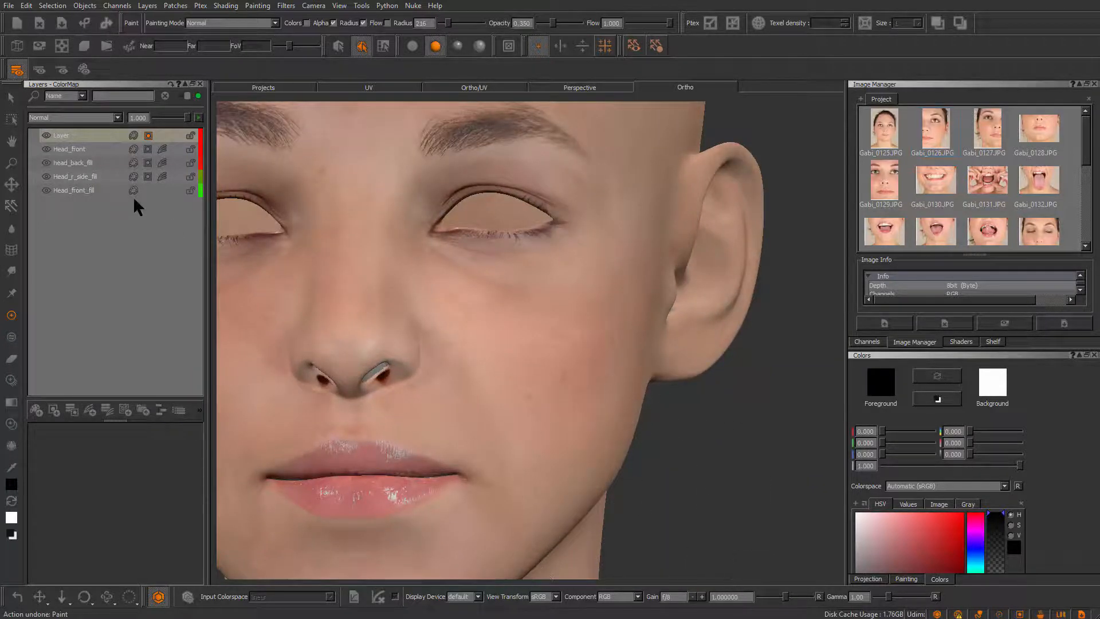
- Add an HSV adjustment stack to the left cheek layer
right_click(162, 138)
mouse_move(243, 349)
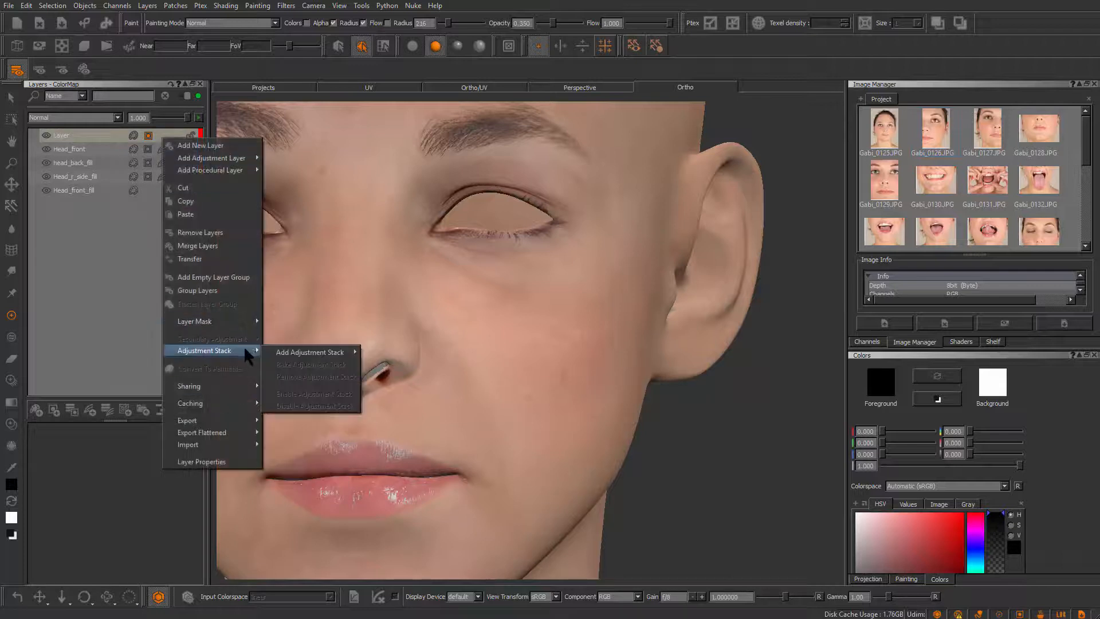
mouse_move(309, 351)
left_click(423, 539)
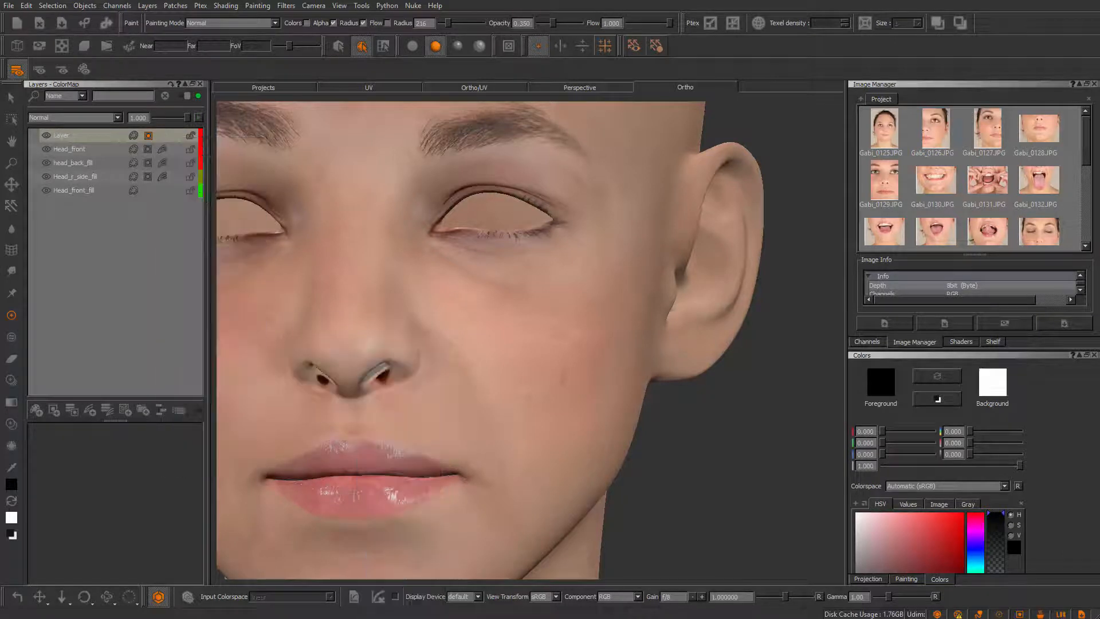
- Lower the Value Scale of the layer's HSV adjustment slightly to darken the cheek patch to match the surrounding skin
left_click(162, 138)
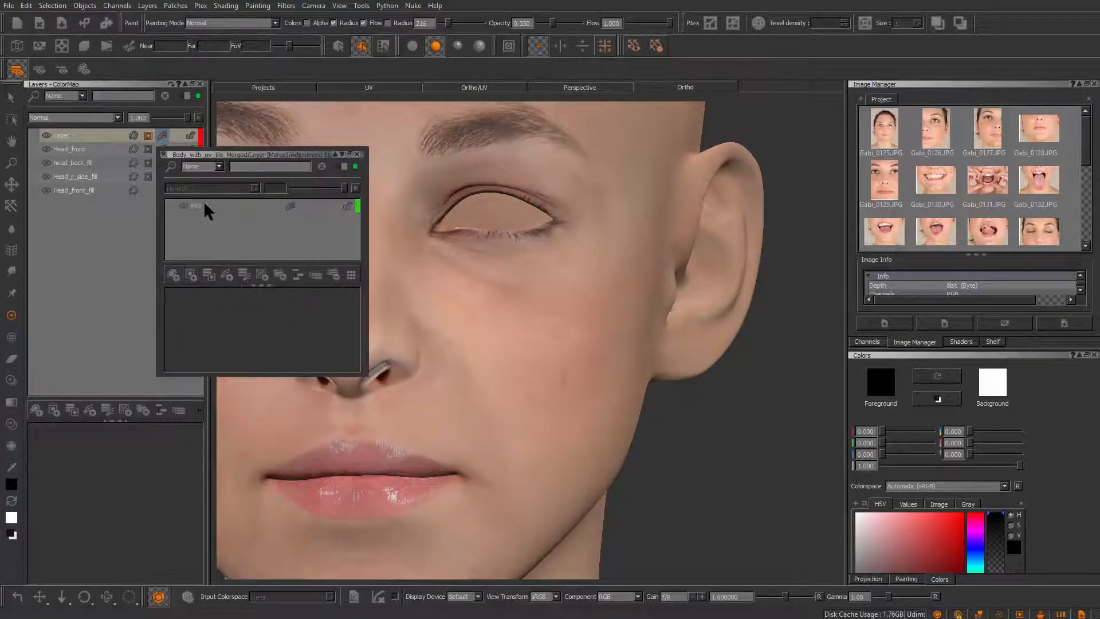
left_click(205, 206)
left_click(267, 327)
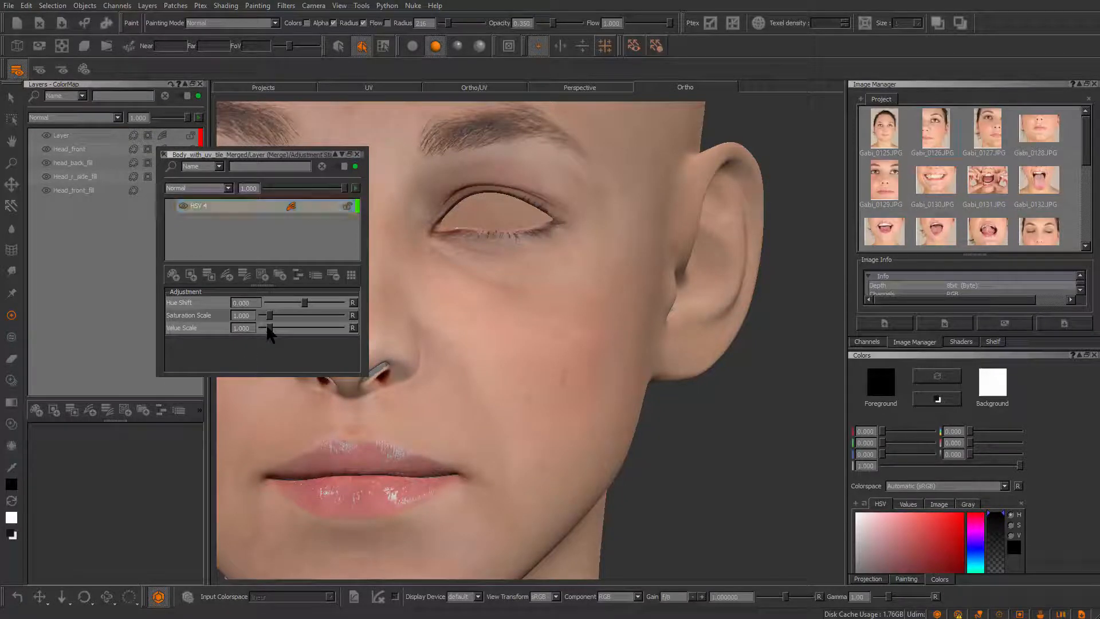
left_click_drag(267, 329, 269, 329)
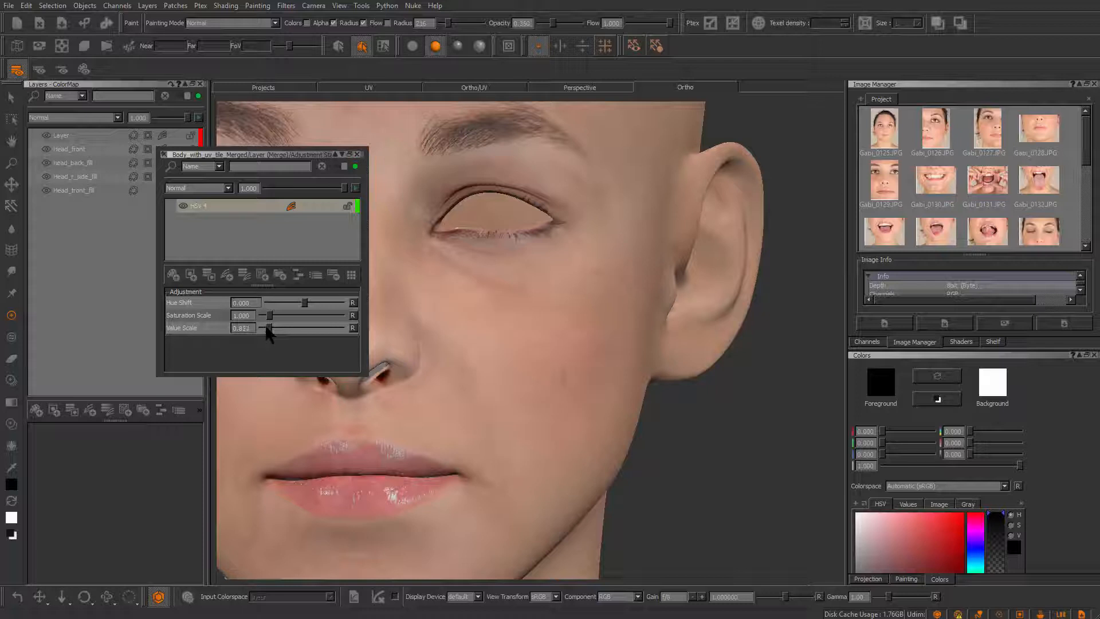
left_click_drag(266, 329, 265, 329)
- Examine both cheeks up close and from several angles to compare the skin detail and the patch's blend
left_click_drag(620, 364, 538, 358, "alt")
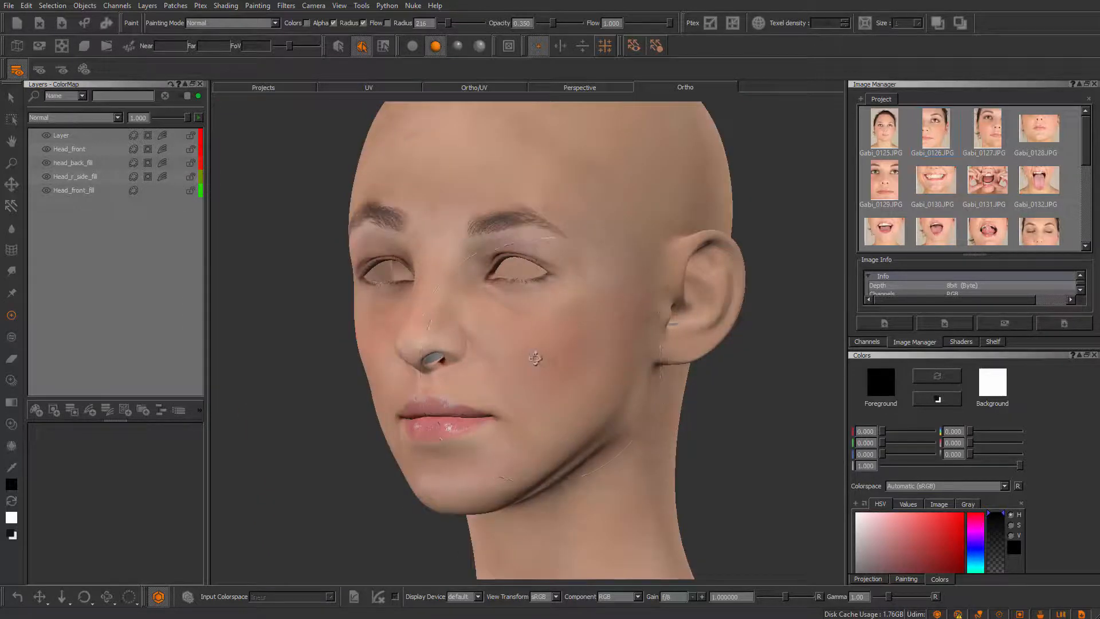
right_click_drag(538, 359, 621, 378, "alt")
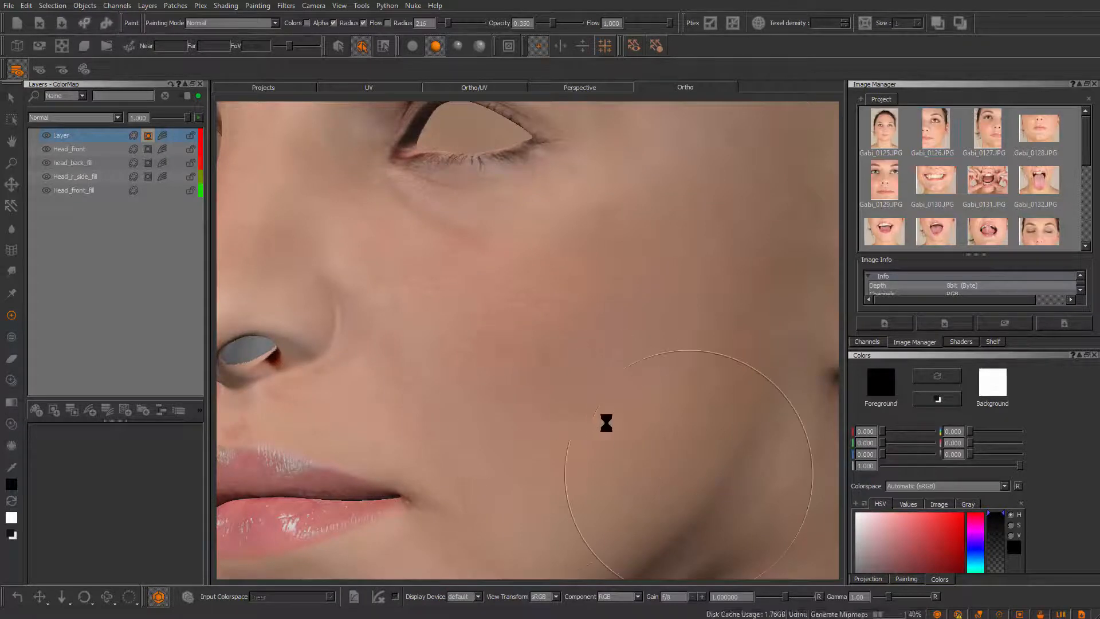
right_click_drag(607, 422, 638, 436, "alt")
left_click_drag(638, 436, 658, 396, "alt")
right_click_drag(659, 395, 487, 326, "alt")
left_click_drag(486, 326, 476, 447, "alt")
middle_click_drag(476, 446, 511, 412, "alt")
right_click_drag(511, 412, 619, 422, "alt")
middle_click_drag(567, 435, 831, 459, "alt")
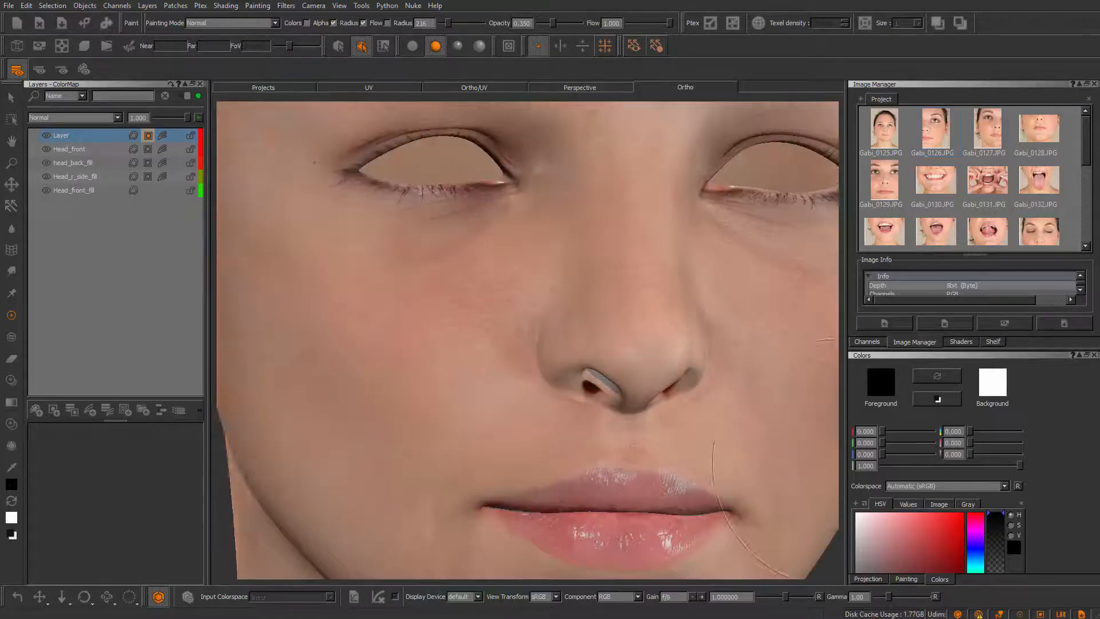
right_click_drag(659, 435, 775, 402, "alt")
middle_click_drag(775, 401, 808, 406, "alt")
middle_click_drag(740, 401, 223, 310, "alt")
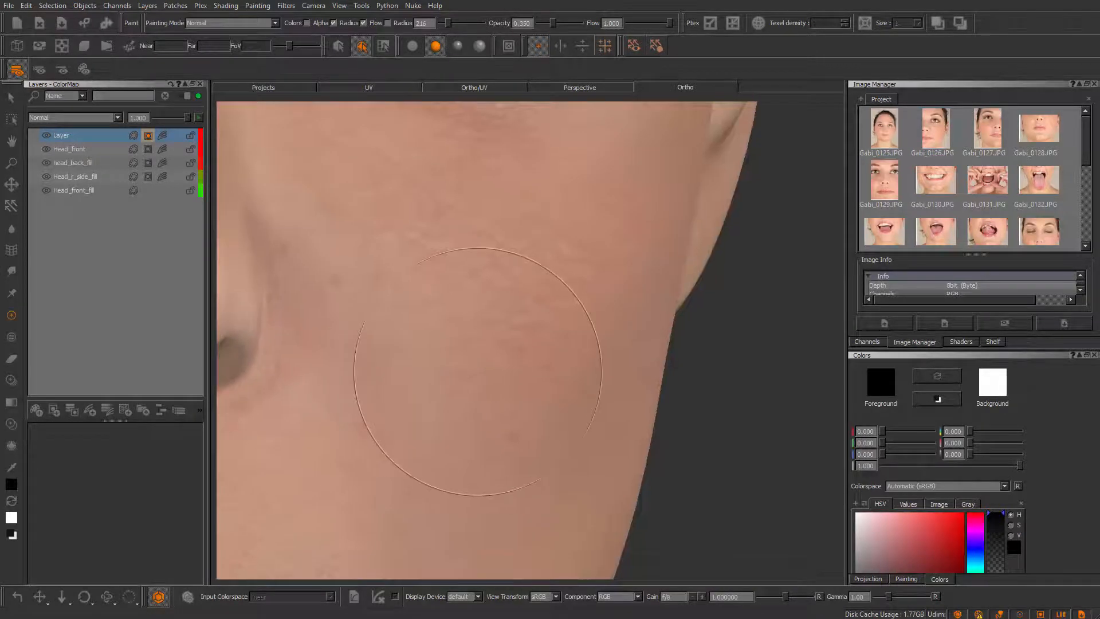
right_click_drag(518, 364, 593, 387, "alt")
right_click_drag(475, 443, 418, 338, "alt")
left_click_drag(500, 424, 582, 493, "alt")
right_click_drag(582, 493, 676, 516, "alt")
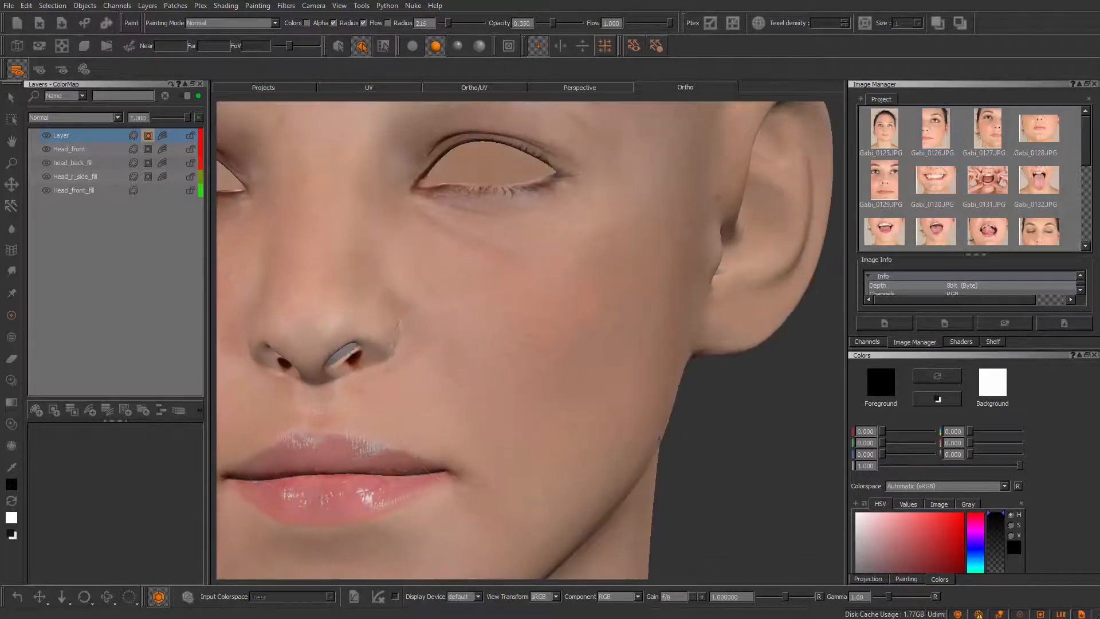
left_click_drag(544, 361, 461, 353, "alt")
middle_click_drag(620, 401, 483, 408, "alt")
left_click_drag(603, 352, 687, 378, "alt")
right_click_drag(687, 378, 513, 380, "alt")
middle_click_drag(513, 381, 679, 388, "alt")
right_click_drag(679, 388, 788, 536, "alt")
mouse_move(578, 393)
right_mouse_down("alt")
mouse_move(647, 441)
mouse_move(607, 394)
right_mouse_up("alt")
- Load the angled photo Gabi_0127.JPG for Paint Through, align it over the model's right cheek, and add a new layer on top
mouse_move(1086, 162)
left_mouse_down()
mouse_move(1089, 229)
mouse_move(1084, 163)
left_mouse_up()
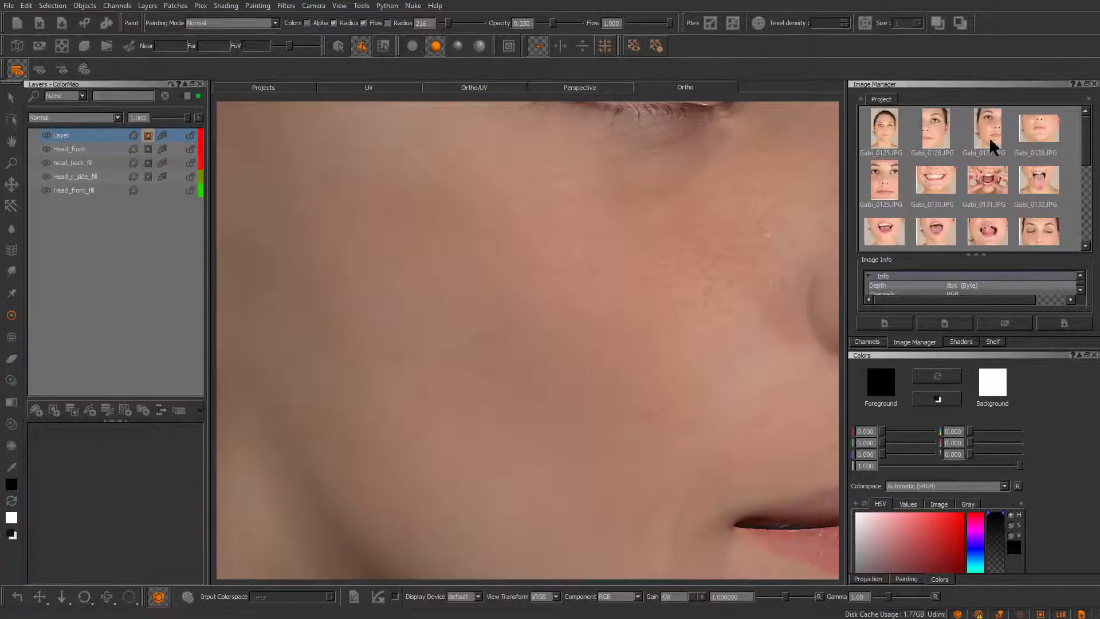
left_click_drag(468, 363, 468, 364)
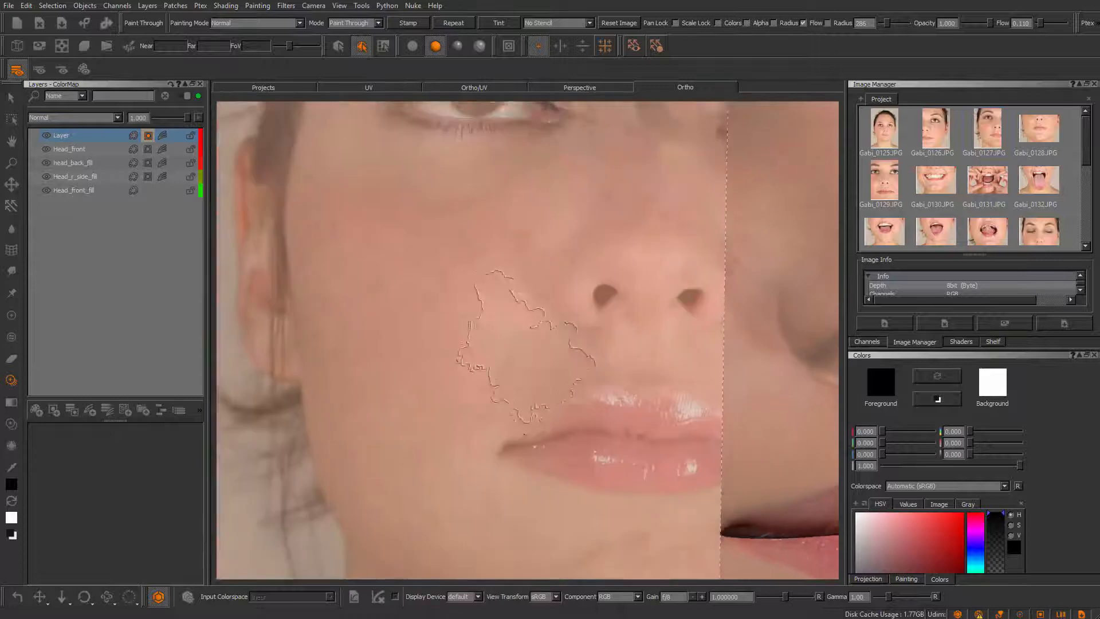
mouse_move(547, 342)
left_mouse_down()
mouse_move(589, 331)
mouse_move(549, 300)
left_mouse_up()
middle_click_drag(549, 300, 551, 239, "alt")
mouse_move(523, 302)
left_mouse_down("ctrl+shift")
mouse_move(569, 339)
mouse_move(687, 280)
mouse_move(606, 306)
mouse_move(547, 293)
left_mouse_up("ctrl+shift")
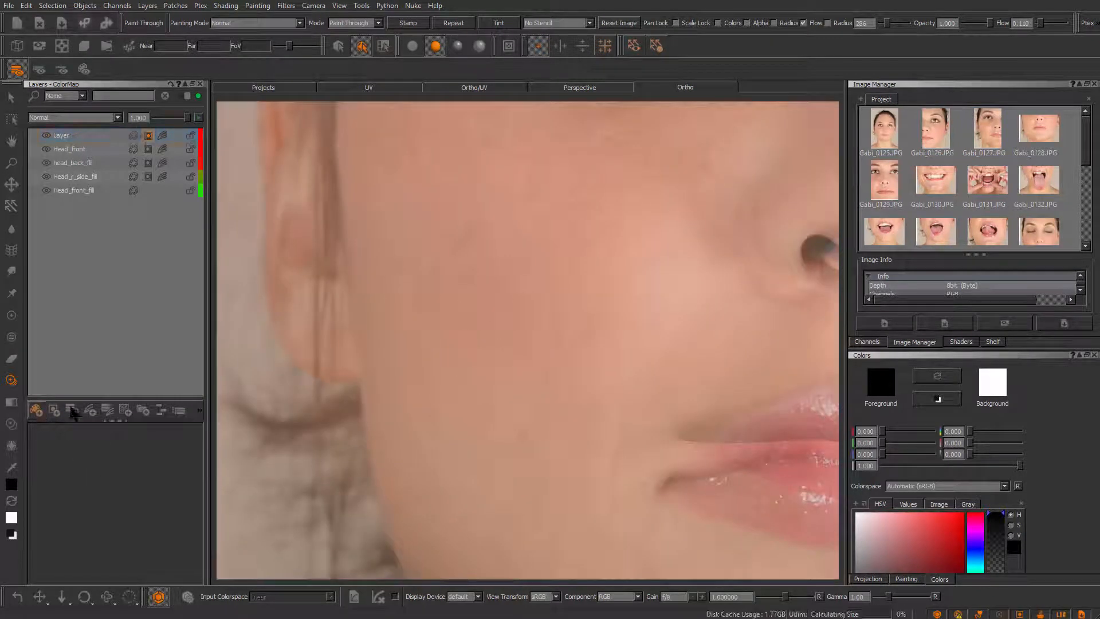
left_click(36, 409)
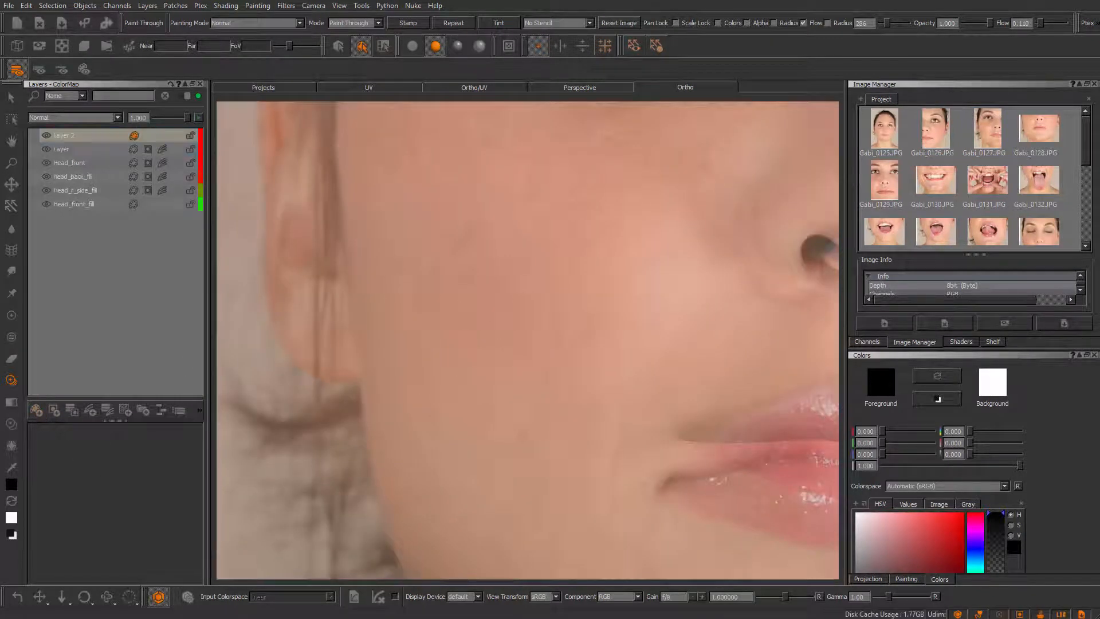
- Paint the angled photo's skin detail onto the model's right cheek, from beside the nose down toward the mouth corner and back toward the jaw
mouse_move(580, 286)
left_mouse_down()
mouse_move(591, 274)
mouse_move(596, 301)
mouse_move(658, 308)
left_mouse_up()
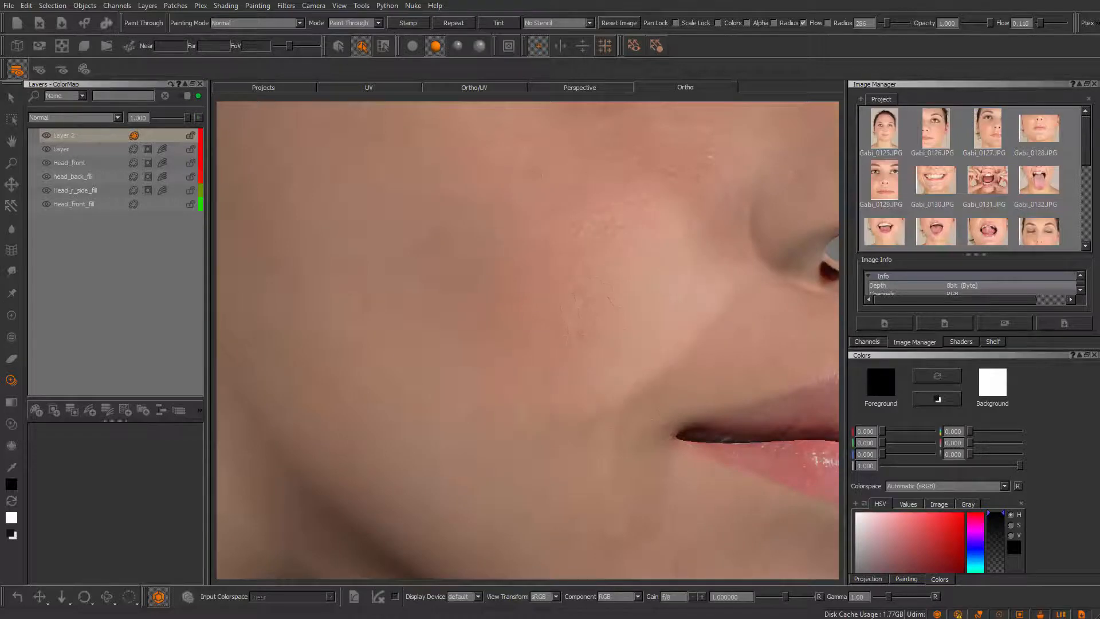
left_click_drag(371, 243, 354, 338)
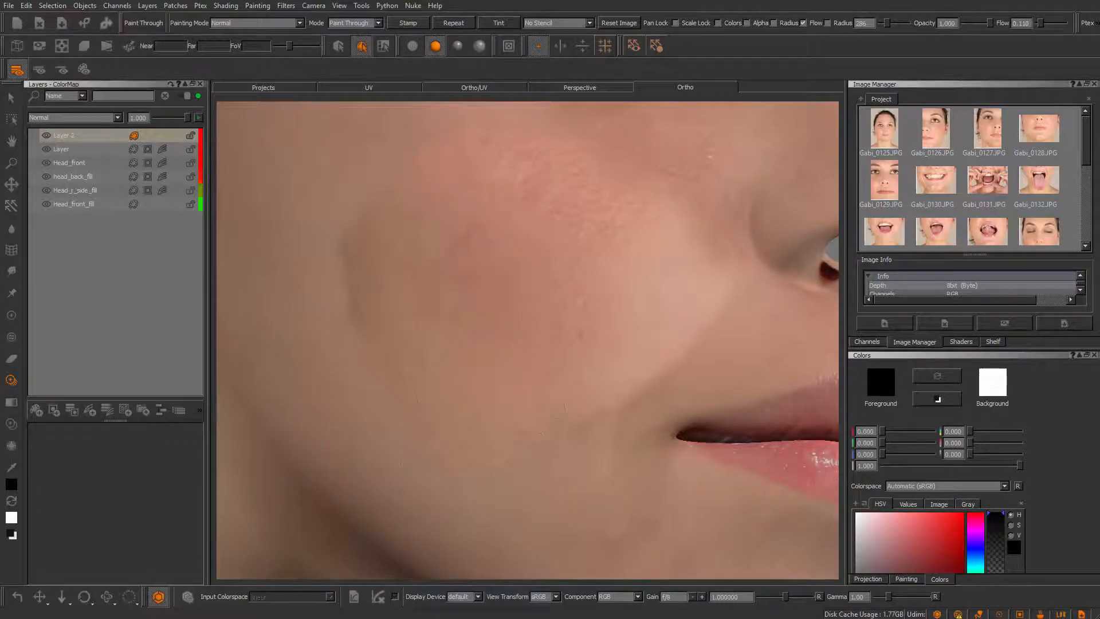
left_click_drag(633, 407, 573, 515)
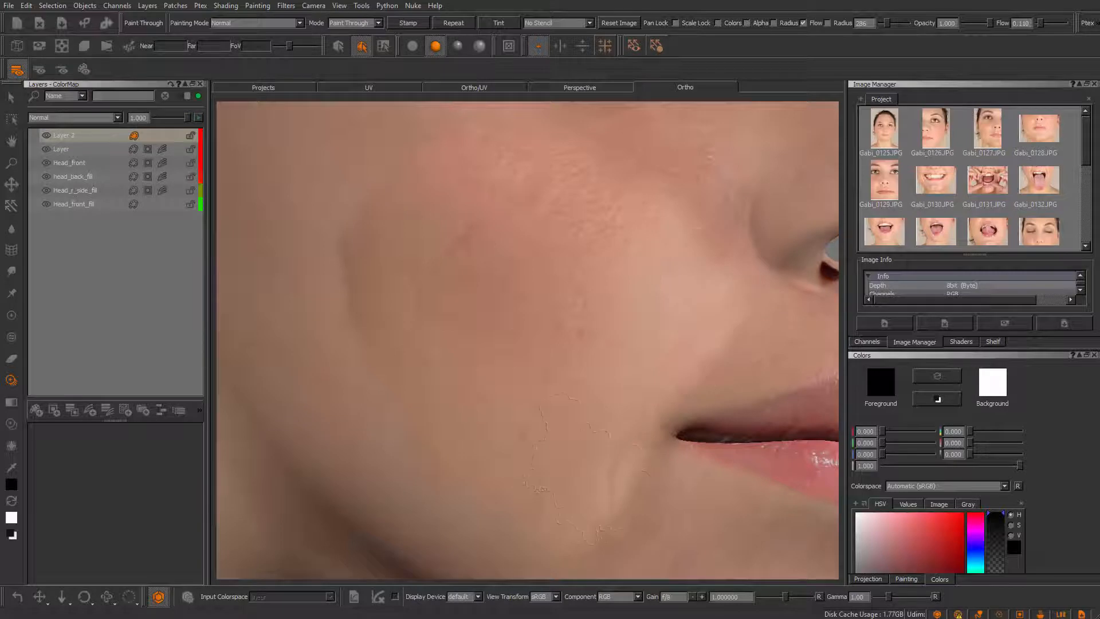
left_click_drag(667, 474, 661, 487)
left_click_drag(338, 229, 331, 343)
left_click_drag(352, 384, 361, 458)
left_click_drag(335, 172, 332, 375)
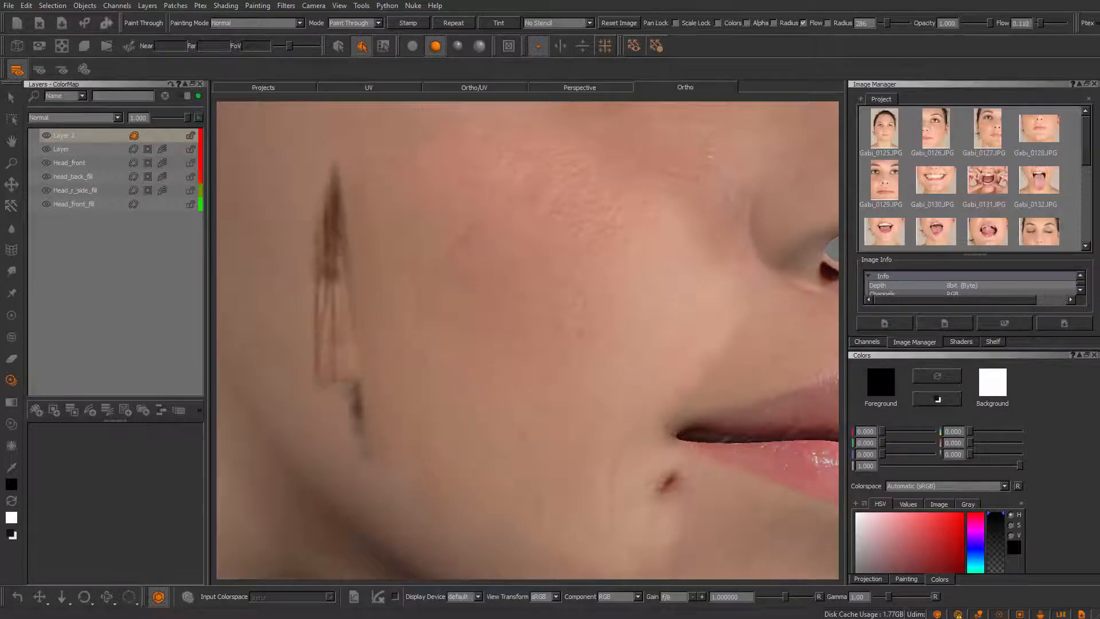
left_click_drag(653, 149, 721, 181)
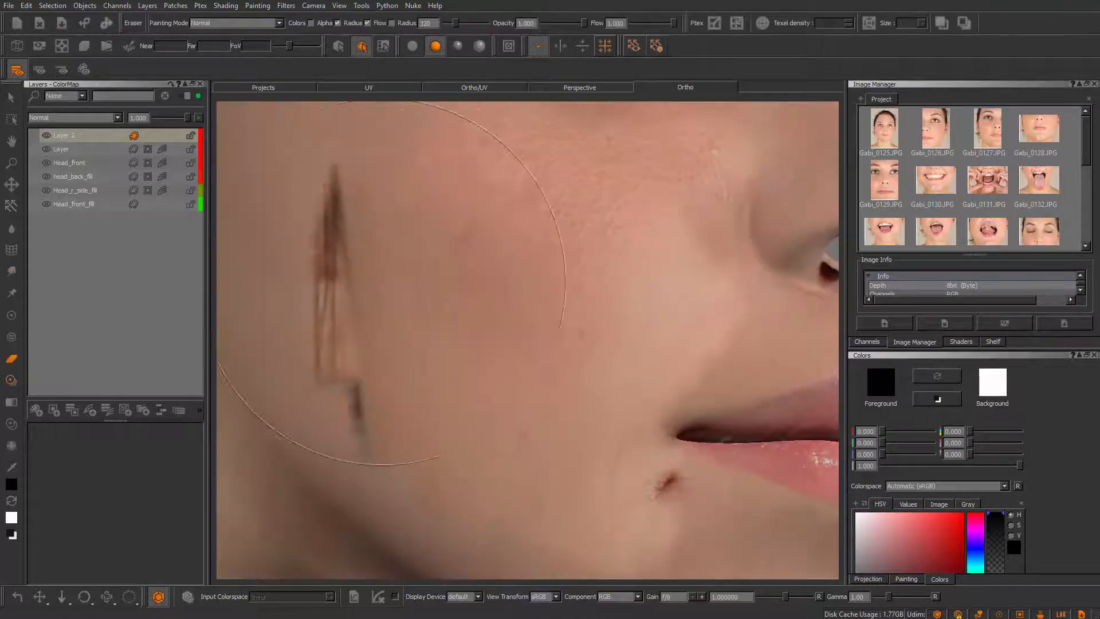
- Erase the stray hair and mouth-corner marks from the right cheek patch and warp its detail beside the nose with the Slerp tool
left_click_drag(344, 366, 321, 189)
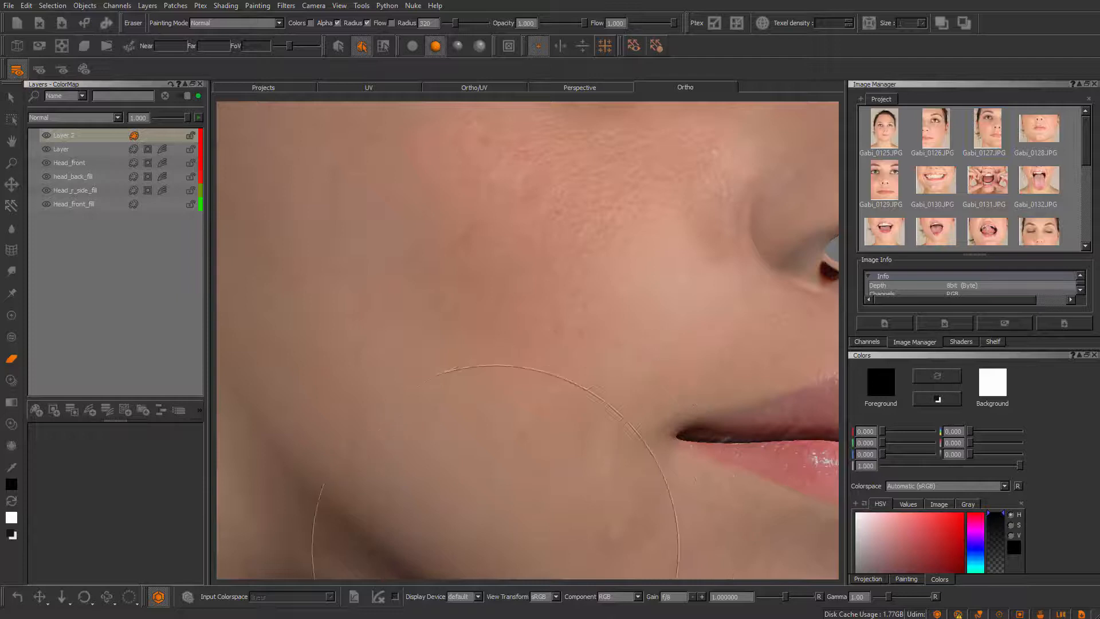
left_click(12, 271)
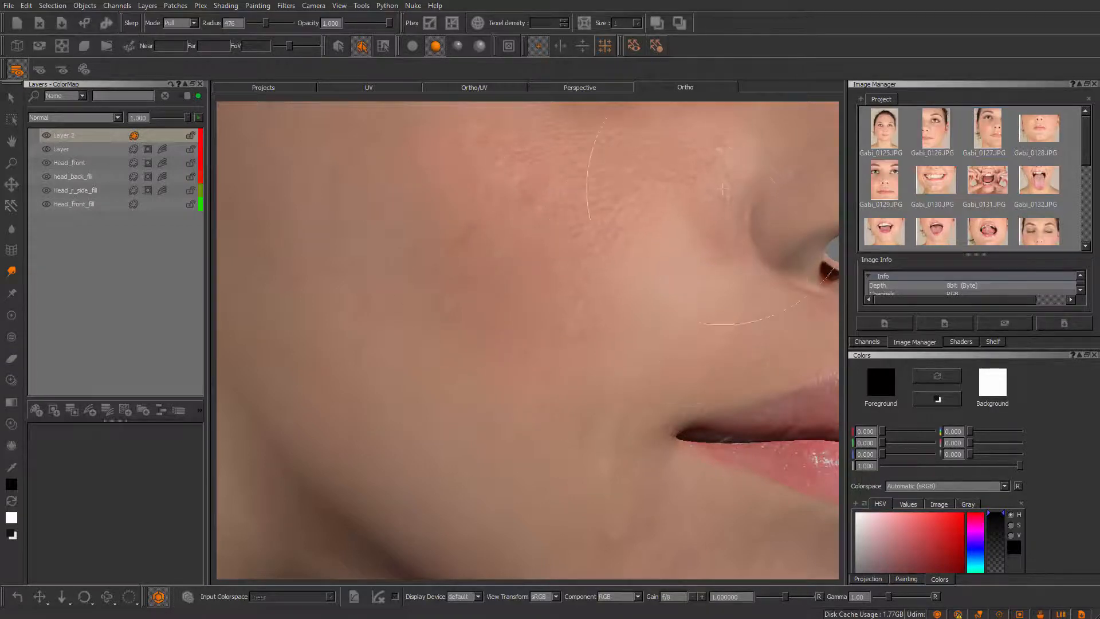
- Undo the last eraser stroke and erase the patch again more carefully between the nose and the mouth corner
key("e")
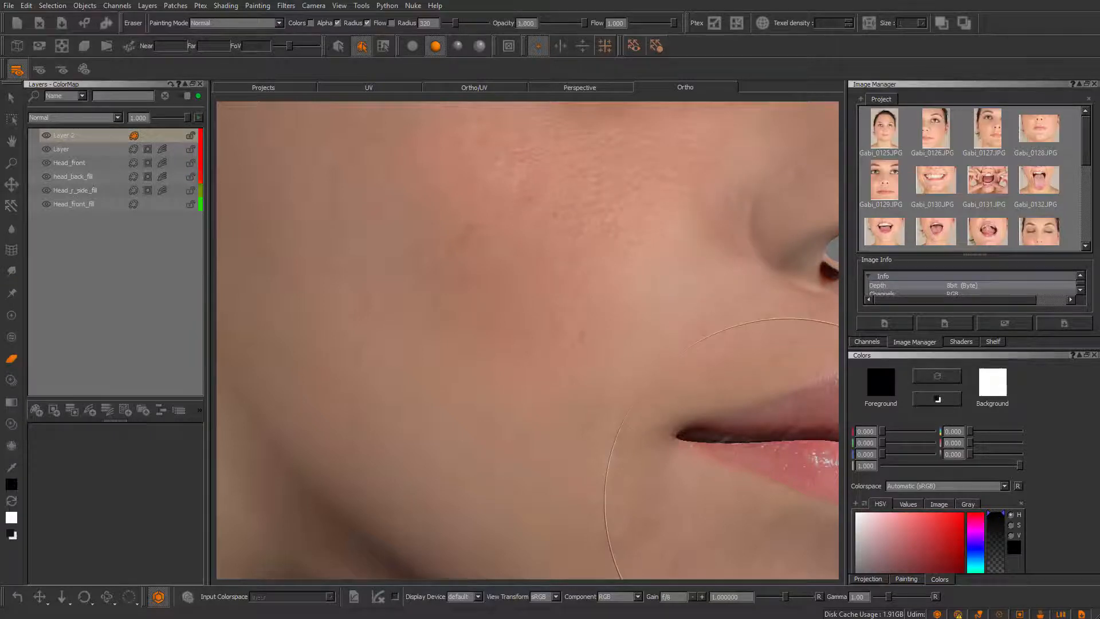
key("ctrl+z")
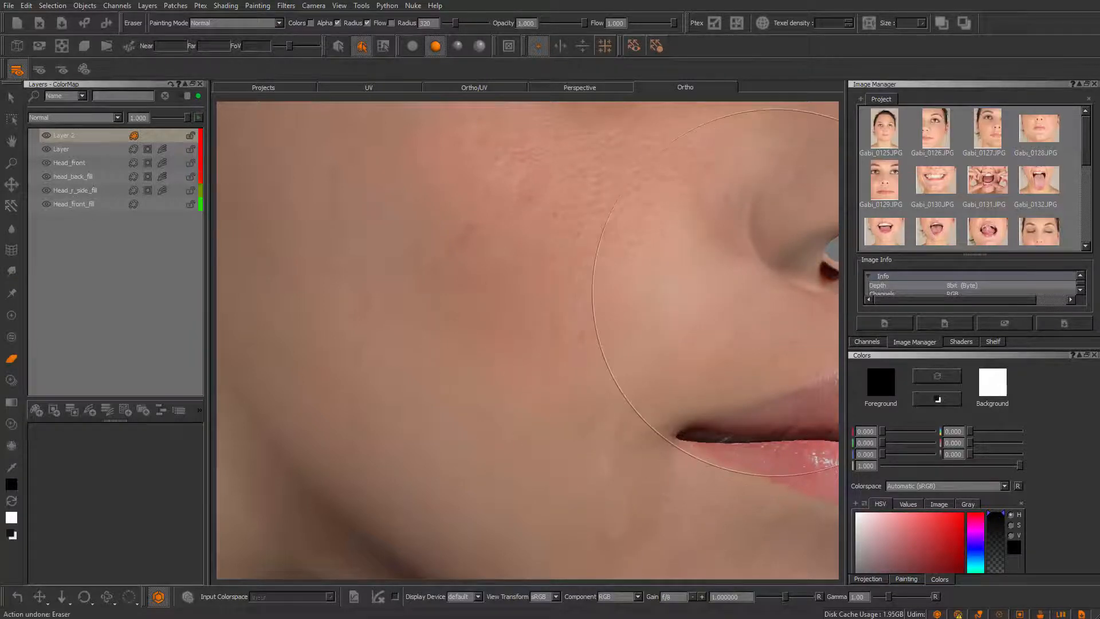
left_click(753, 282)
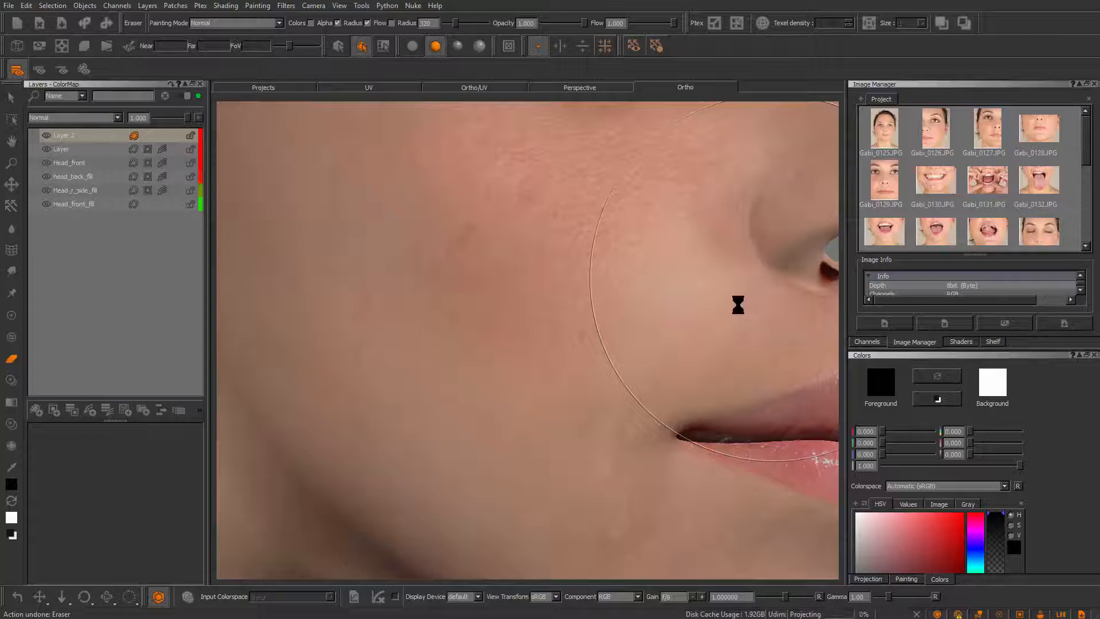
scroll(738, 305, "up", 5)
left_click_drag(597, 298, 635, 344, "alt")
scroll(648, 412, "down", 5)
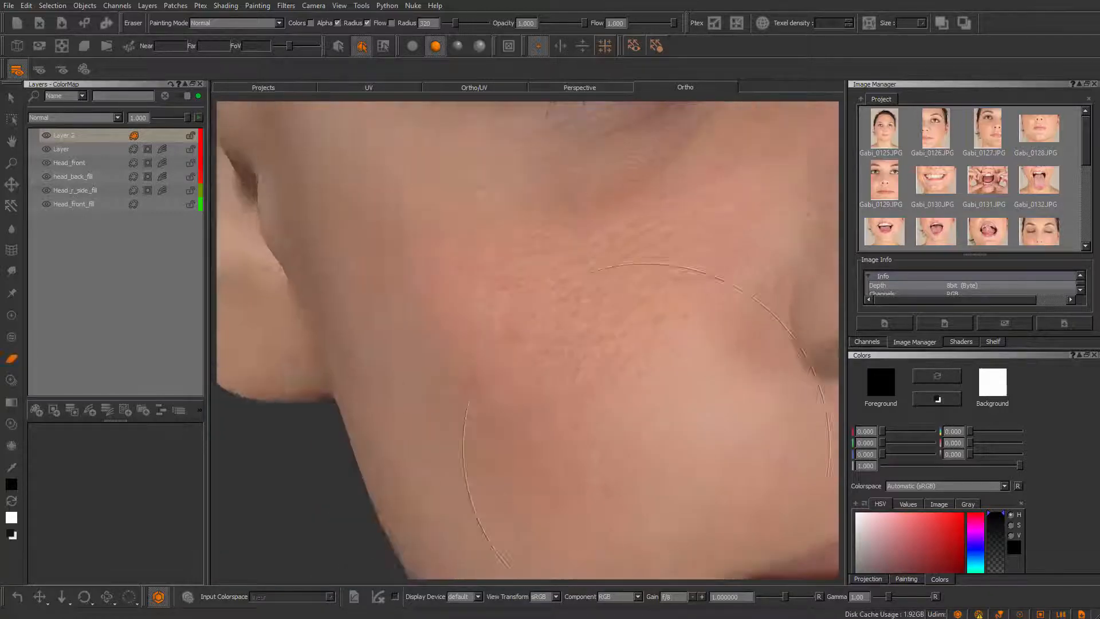
mouse_move(647, 414)
left_mouse_down("alt")
mouse_move(621, 376)
mouse_move(552, 385)
mouse_move(584, 378)
mouse_move(577, 370)
mouse_move(648, 332)
left_mouse_up("alt")
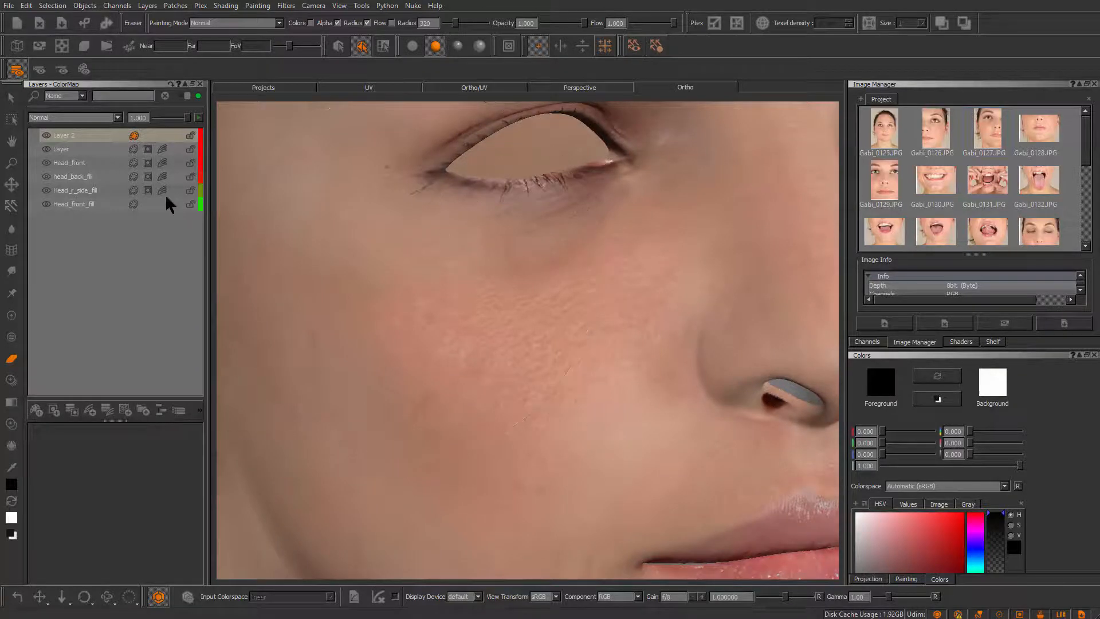
- Add a layer mask to the top layer holding the right cheek patch and make the mask active for painting with black
right_click(106, 137)
mouse_move(169, 319)
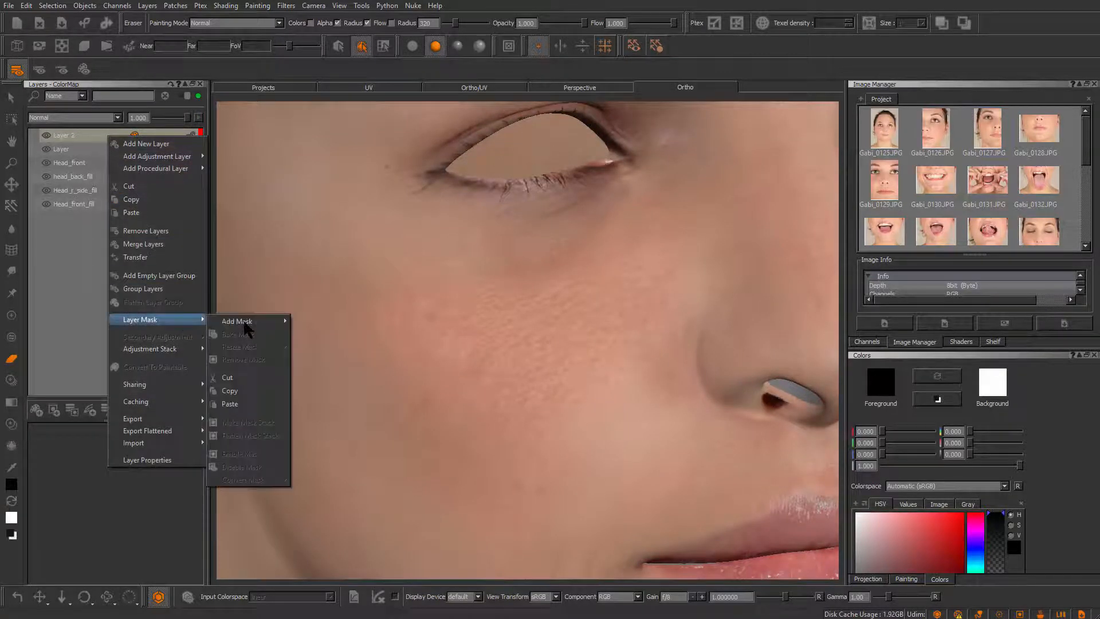
mouse_move(247, 321)
left_click(319, 323)
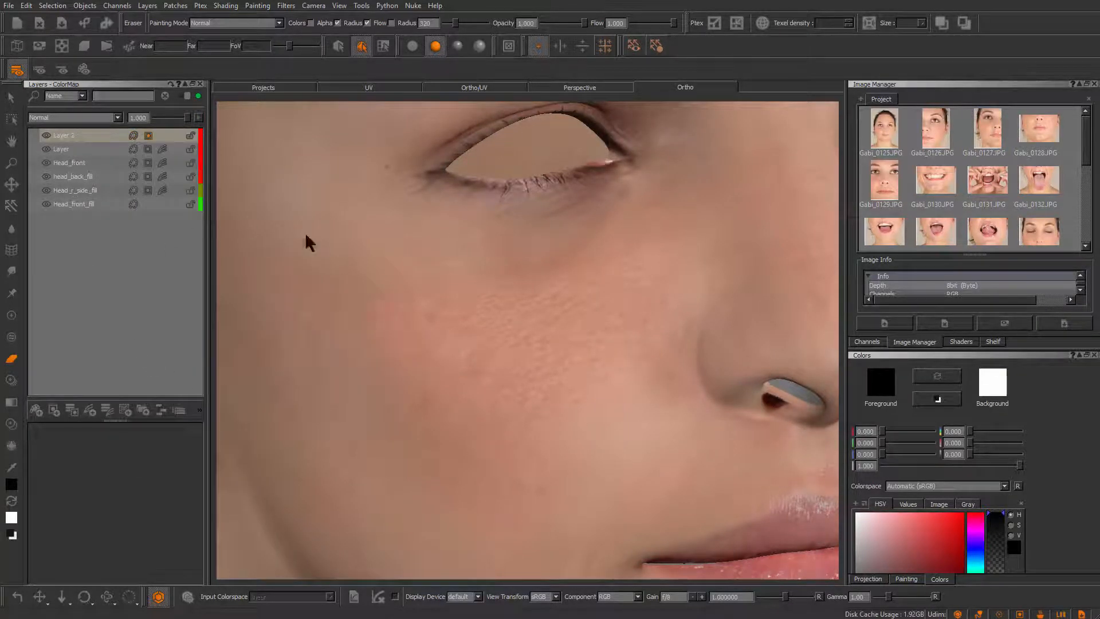
key("x")
key("x")
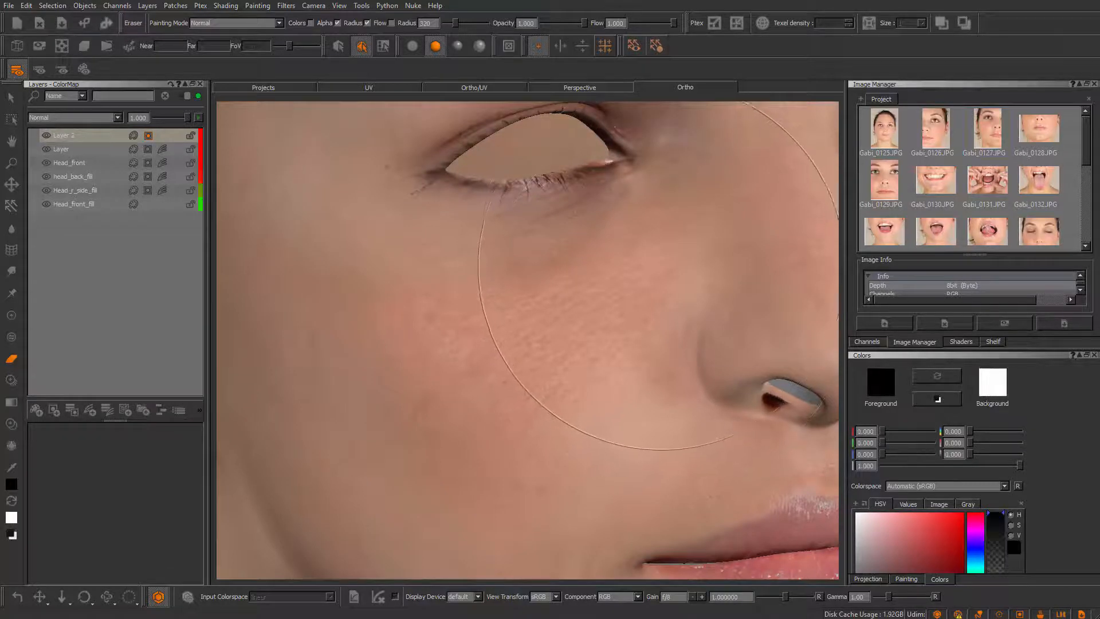
left_click(148, 136)
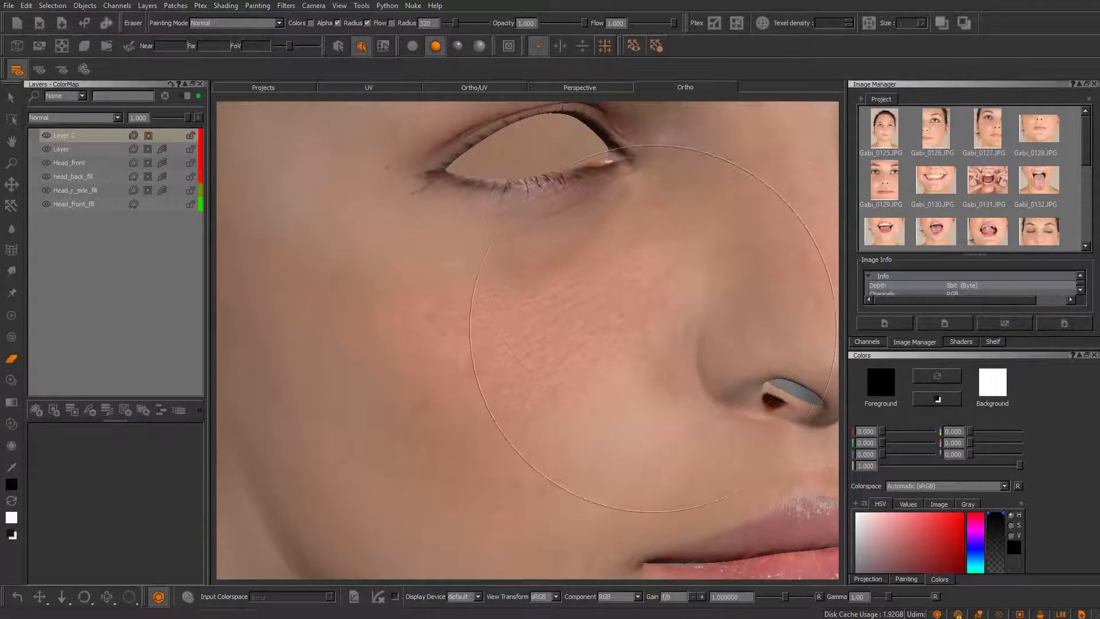
key("p")
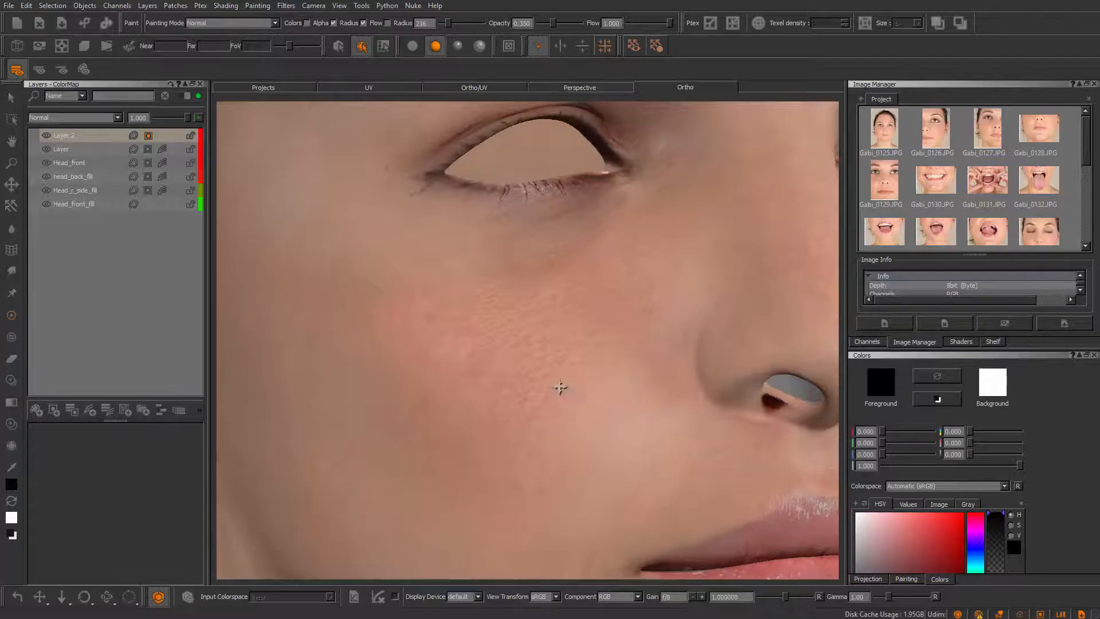
- Add an HSV adjustment stack to the right cheek's layer and open its settings
middle_click_drag(559, 386, 571, 311)
right_click(161, 134)
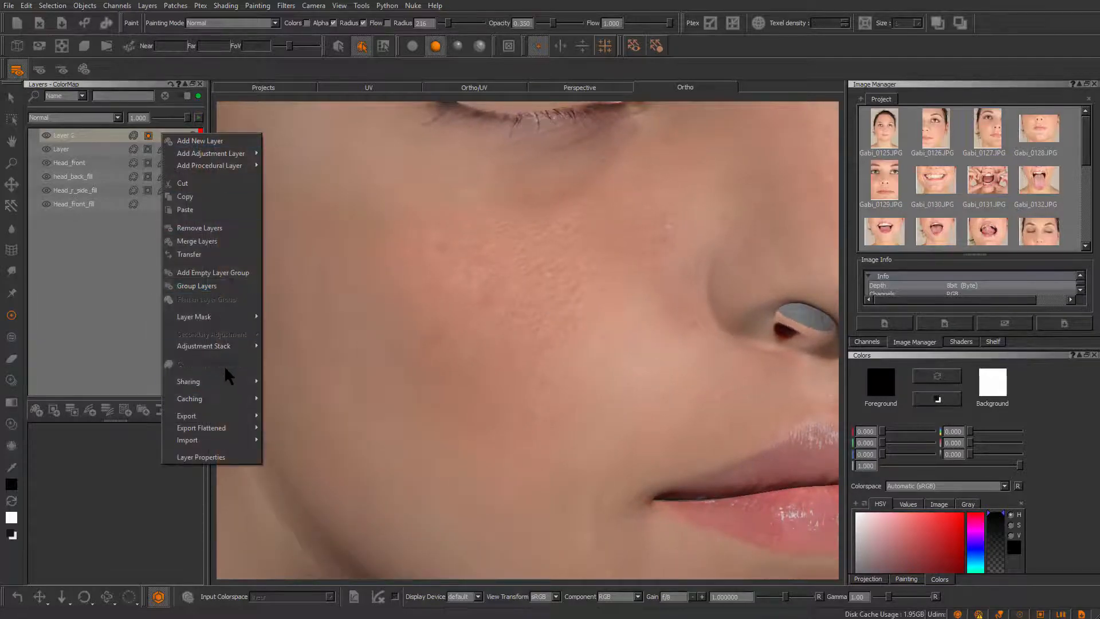
mouse_move(231, 347)
mouse_move(338, 348)
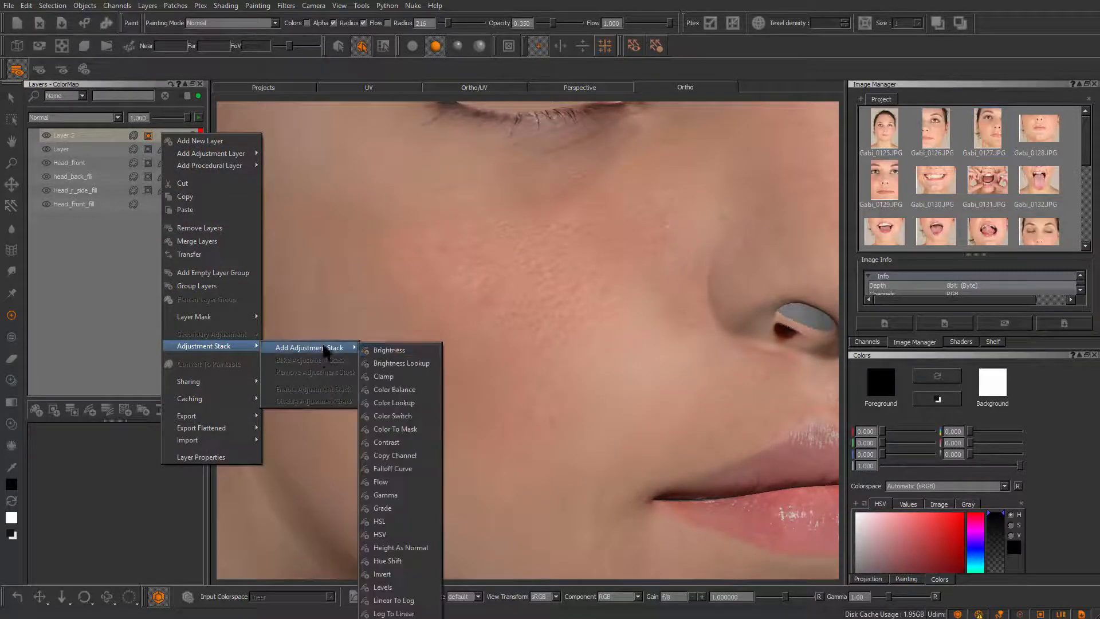
left_click(380, 521)
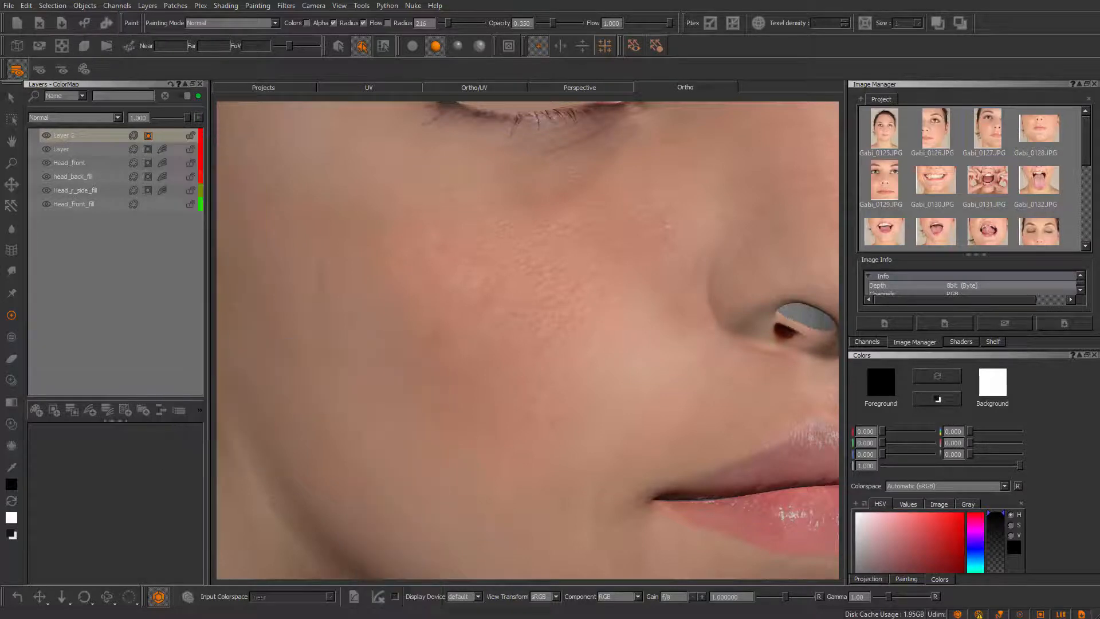
left_click(164, 136)
left_click(223, 225)
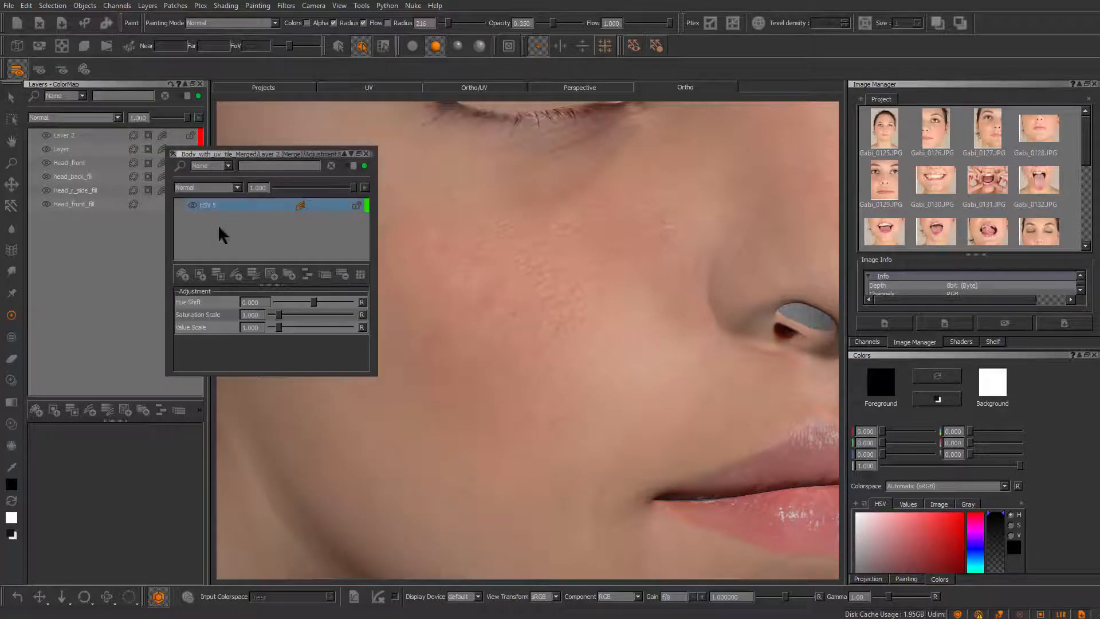
- Fine-tune the HSV adjustment's Value Scale to slightly below 1 so the right cheek patch matches the surrounding skin
left_click_drag(278, 327, 275, 327)
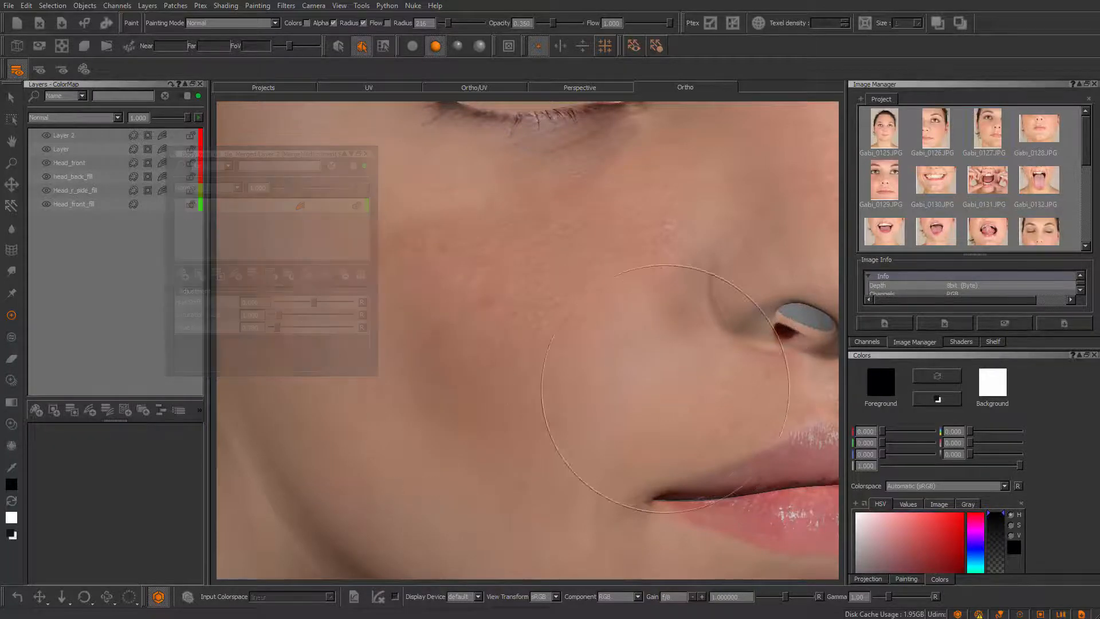
scroll(468, 362, "down", 10)
scroll(468, 362, "up", 5)
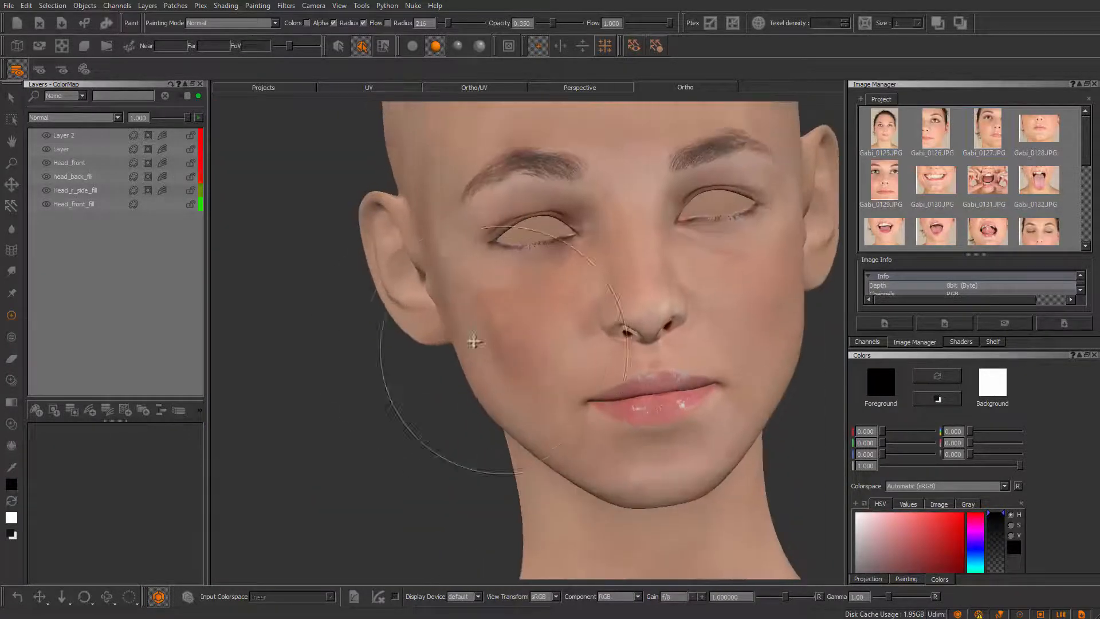
left_click(163, 136)
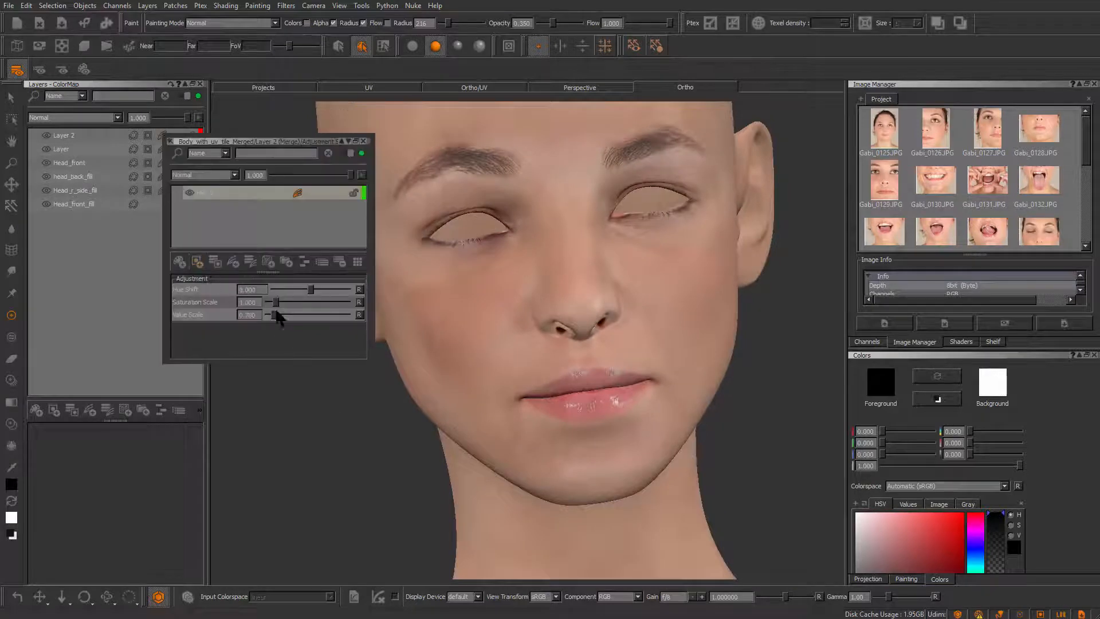
left_click_drag(275, 315, 277, 315)
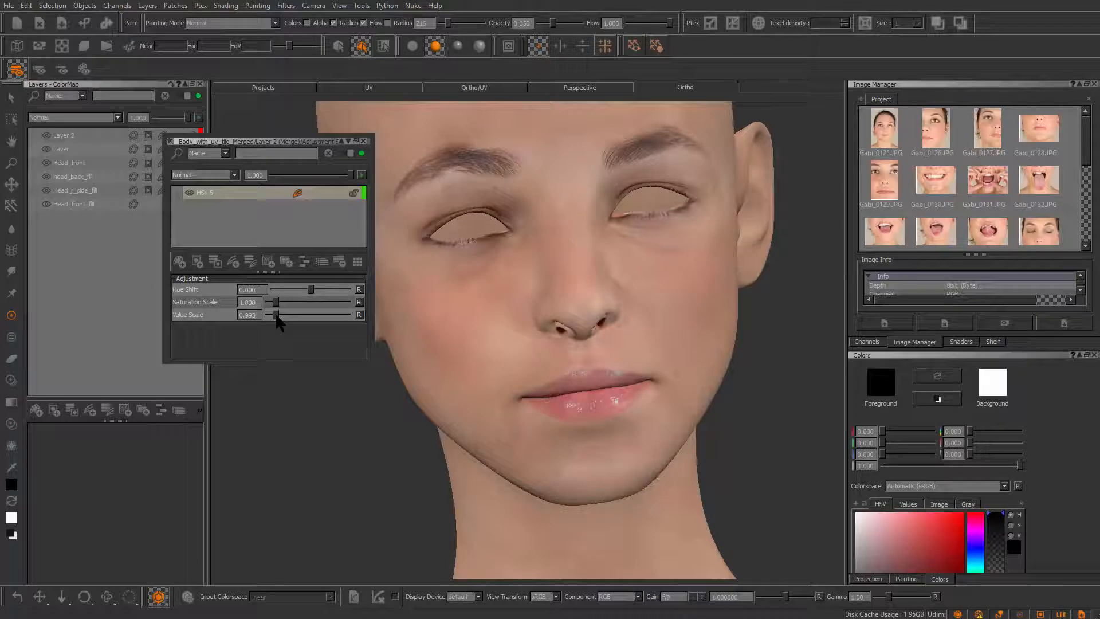
left_click_drag(276, 316, 276, 317)
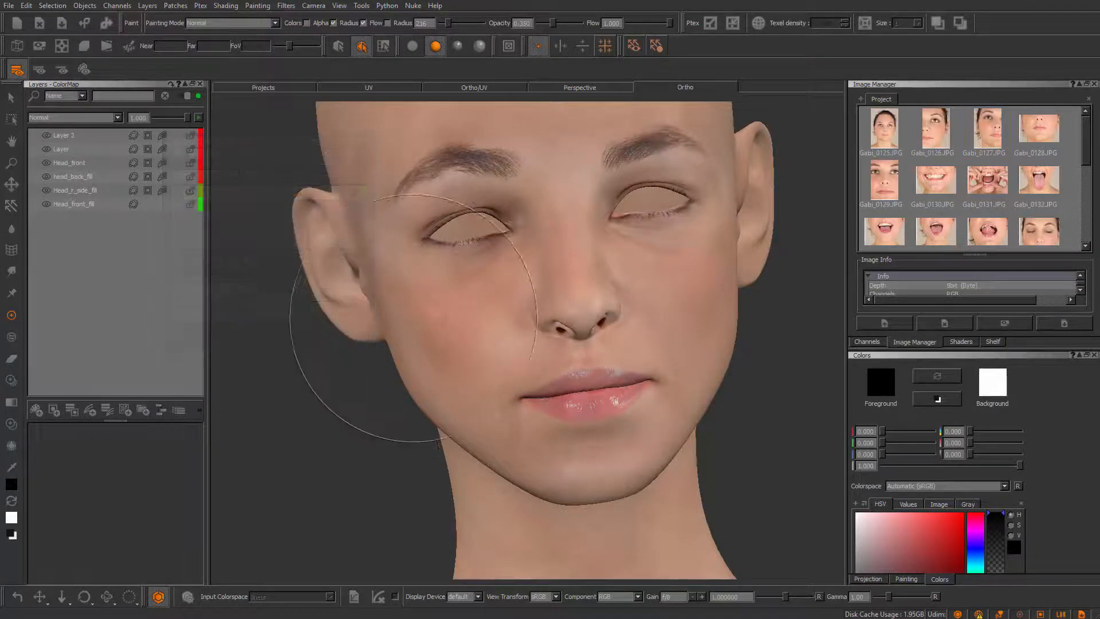
- Paint black on the right cheek layer's mask to blend the patch's edge near the mouth corner
left_click(147, 134)
left_click_drag(450, 351, 525, 374, "alt")
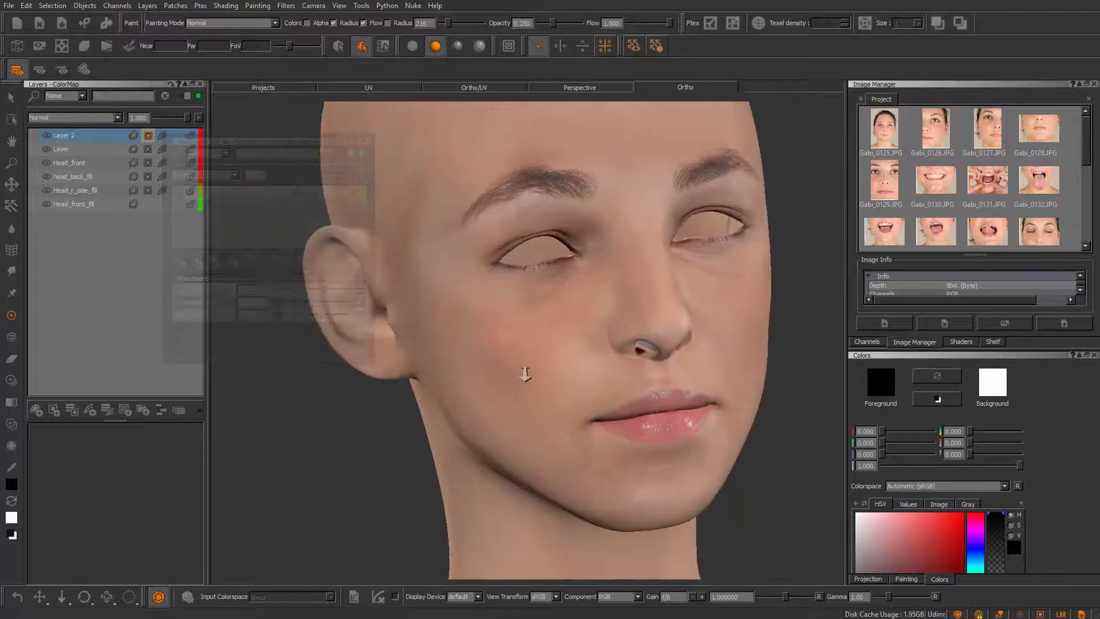
scroll(525, 374, "up", 3)
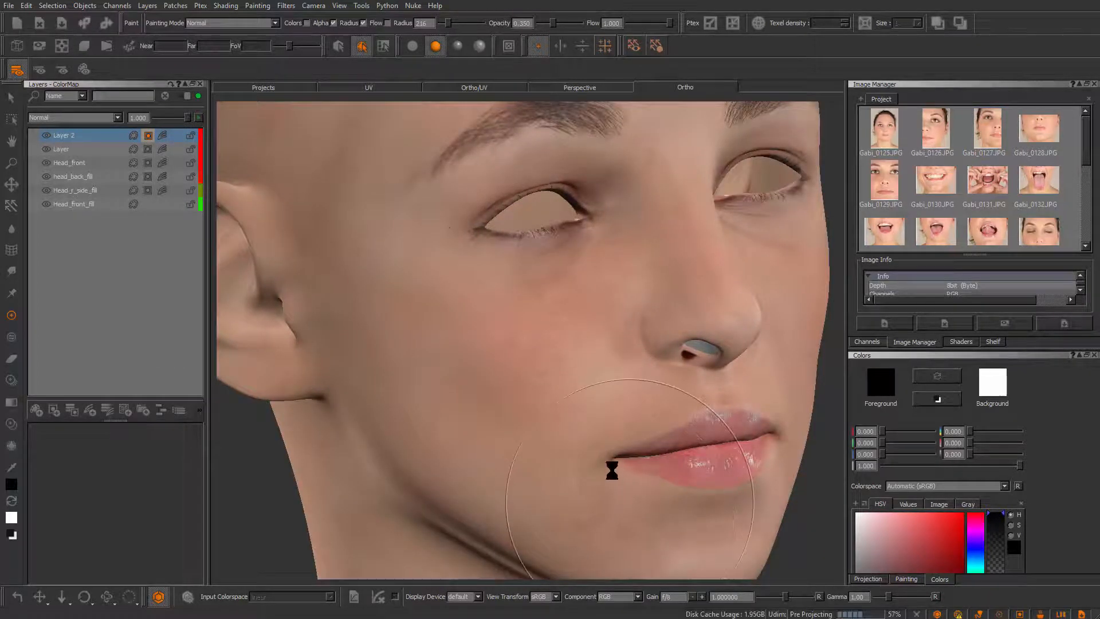
scroll(561, 410, "up", 5)
left_click_drag(570, 421, 640, 412, "alt")
scroll(639, 411, "down", 5)
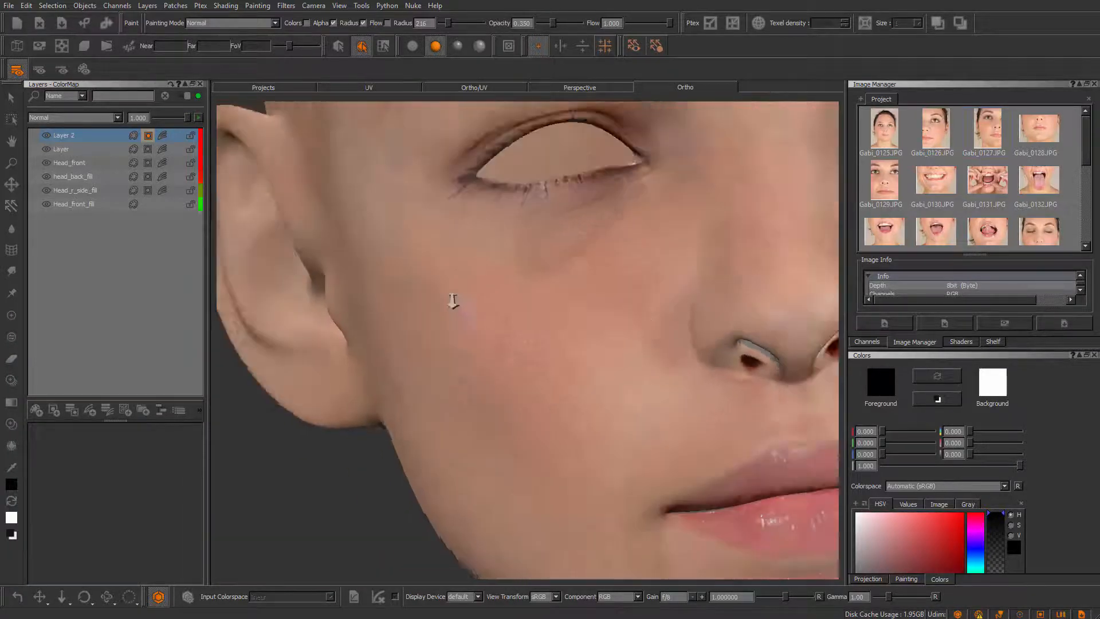
- Examine the head from several angles and distances to compare the blend of both cheeks
left_click_drag(452, 300, 417, 386, "alt")
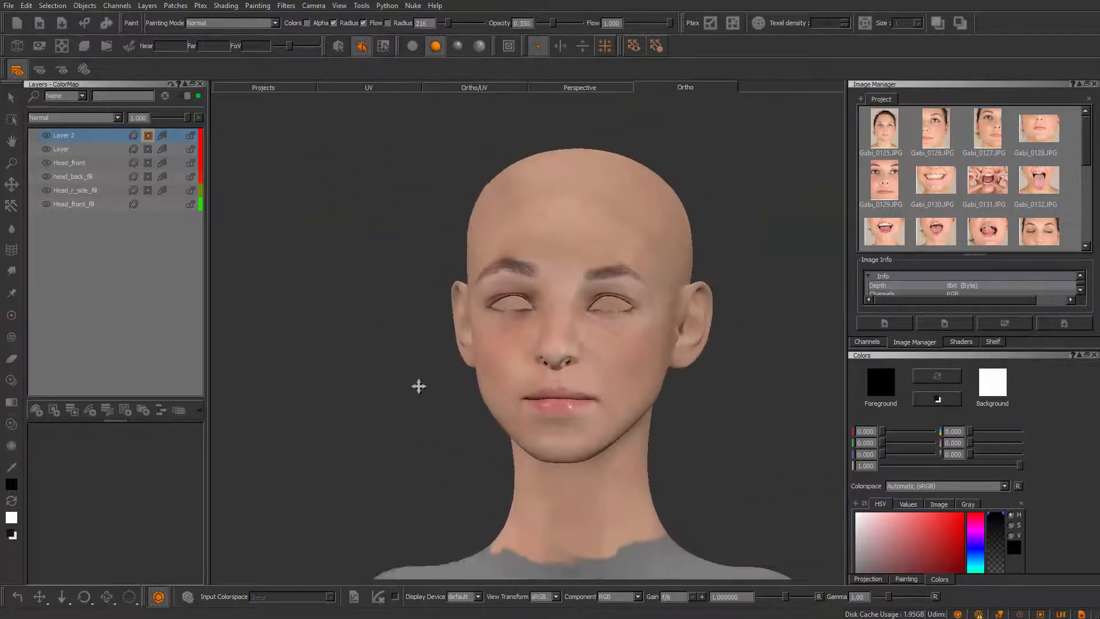
scroll(418, 386, "up", 5)
left_click_drag(504, 401, 499, 446, "alt")
middle_click_drag(500, 446, 401, 516, "alt")
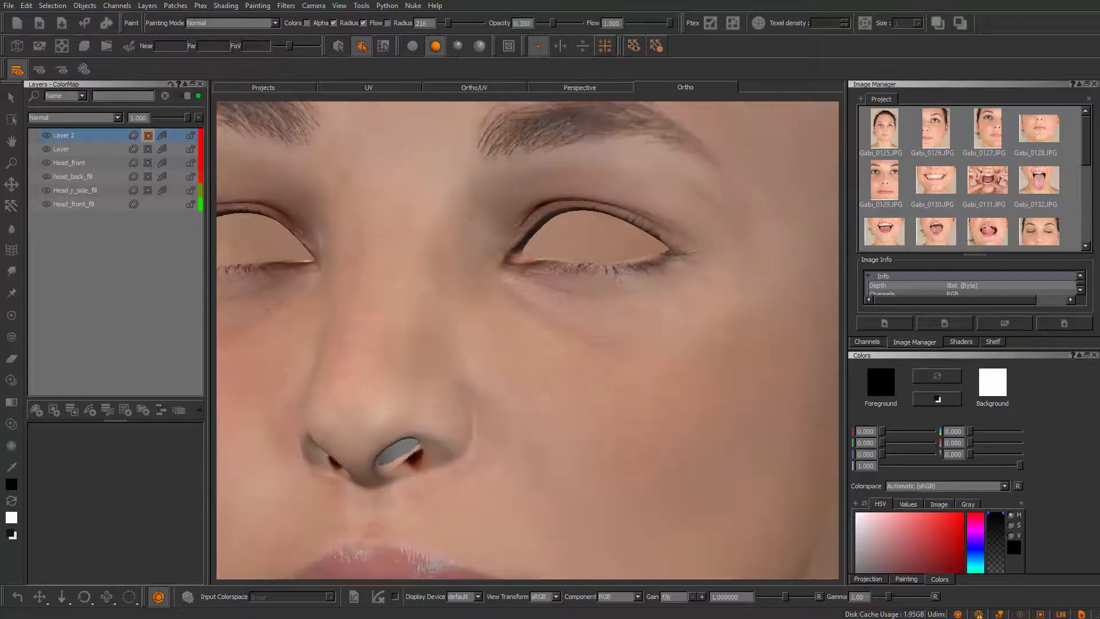
left_click_drag(504, 367, 523, 349, "alt")
right_click_drag(523, 349, 478, 338, "alt")
left_click_drag(478, 338, 499, 310, "alt")
right_click_drag(498, 310, 478, 349, "alt")
left_click_drag(478, 349, 439, 359, "alt")
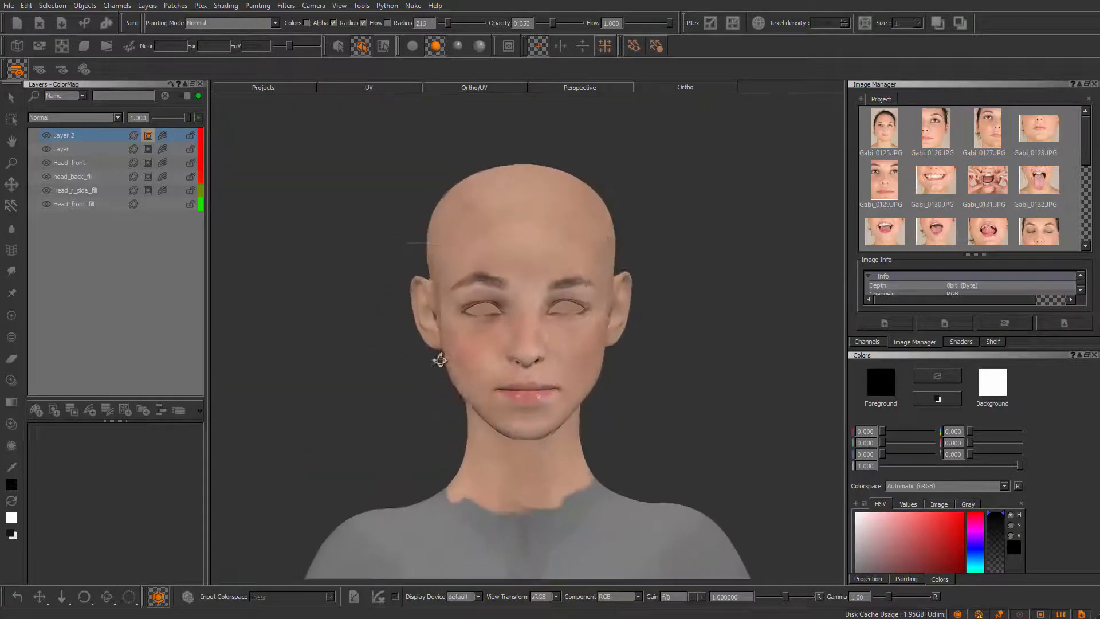
right_click_drag(439, 359, 554, 390, "alt")
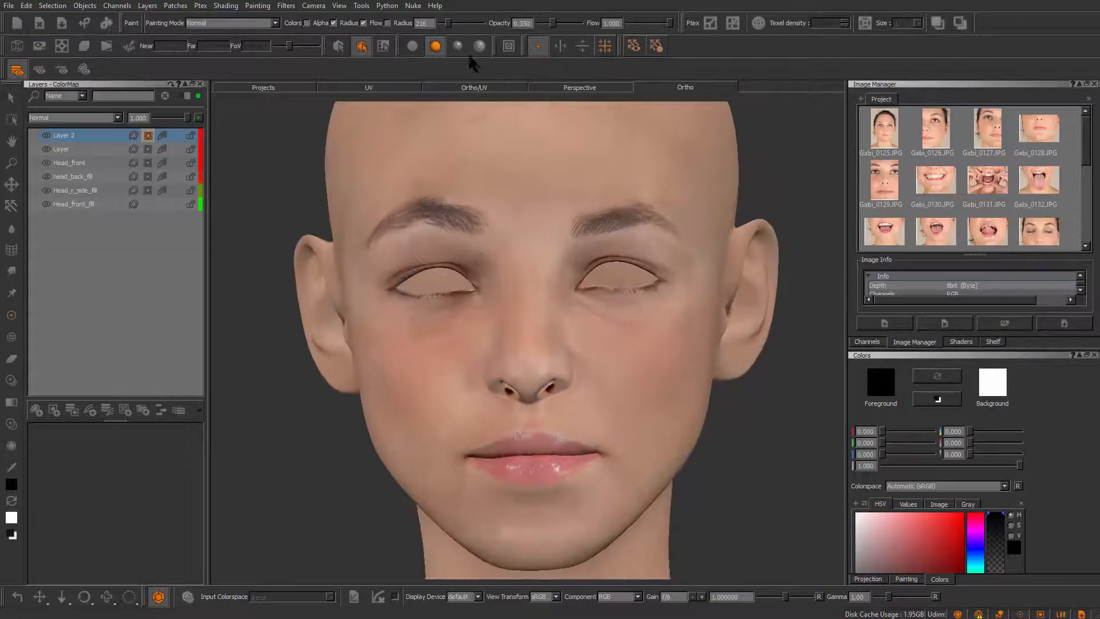
- Switch the head to flat, unlit shading and inspect the face and the skin around the right eye up close
left_click(412, 47)
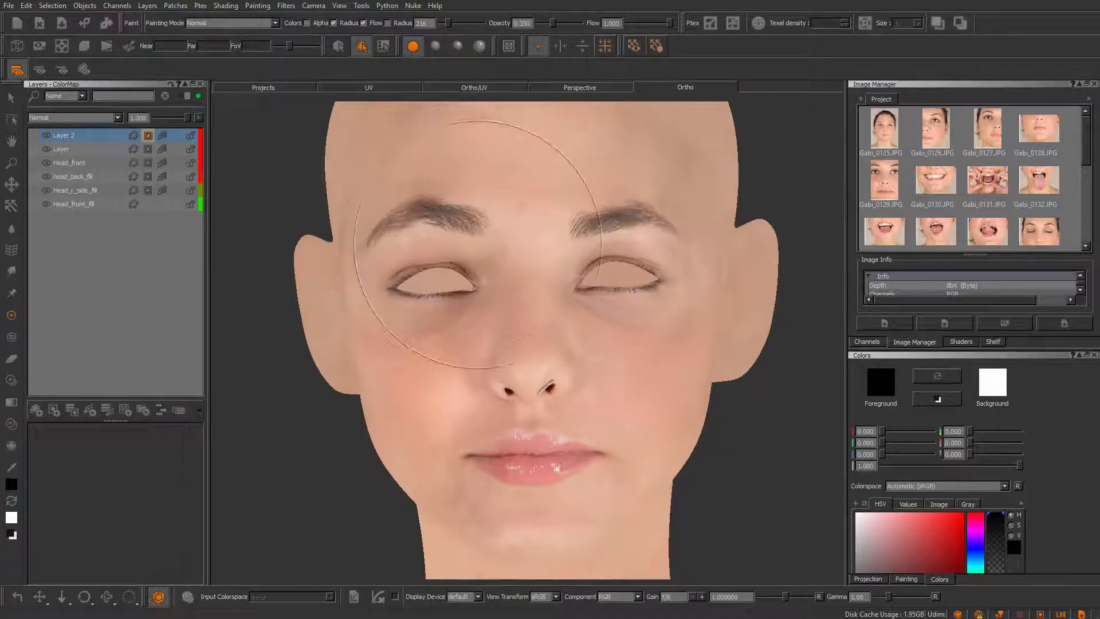
right_click_drag(478, 244, 546, 331, "alt")
middle_click_drag(546, 331, 561, 104, "alt")
right_click_drag(504, 269, 464, 268, "alt")
middle_click_drag(464, 267, 542, 455, "alt")
right_click_drag(498, 303, 565, 353, "alt")
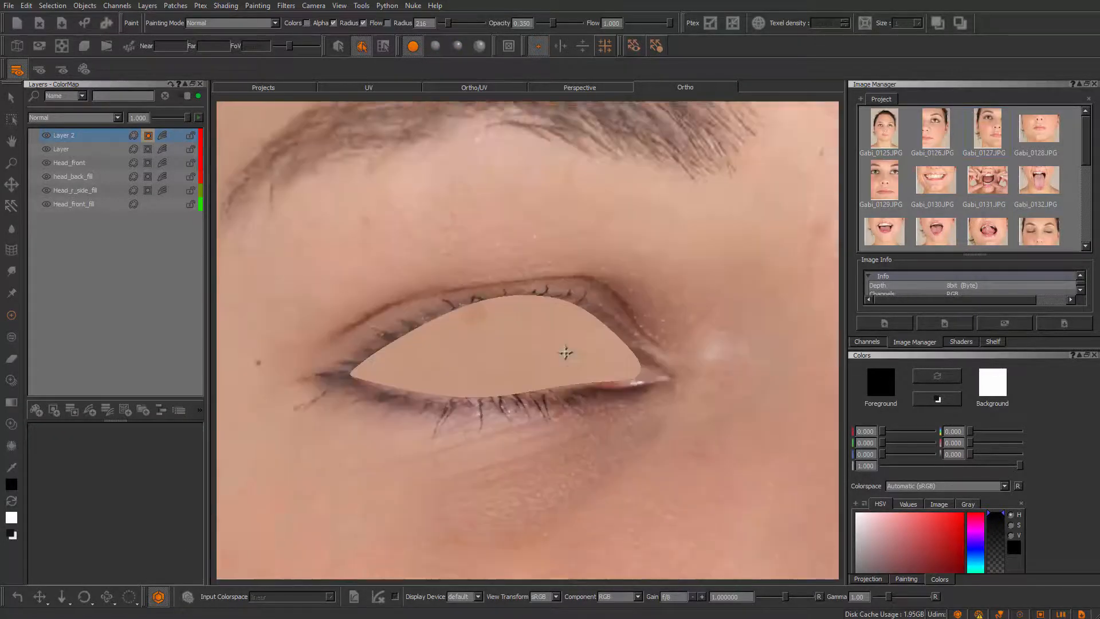
- Examine the lashes, lids and surrounding skin of both eyes up close
middle_click_drag(565, 354, 558, 272, "alt")
right_click_drag(490, 374, 549, 412, "alt")
right_click_drag(467, 354, 406, 361, "alt")
middle_click_drag(406, 361, 86, 343, "alt")
right_click_drag(487, 338, 552, 366, "alt")
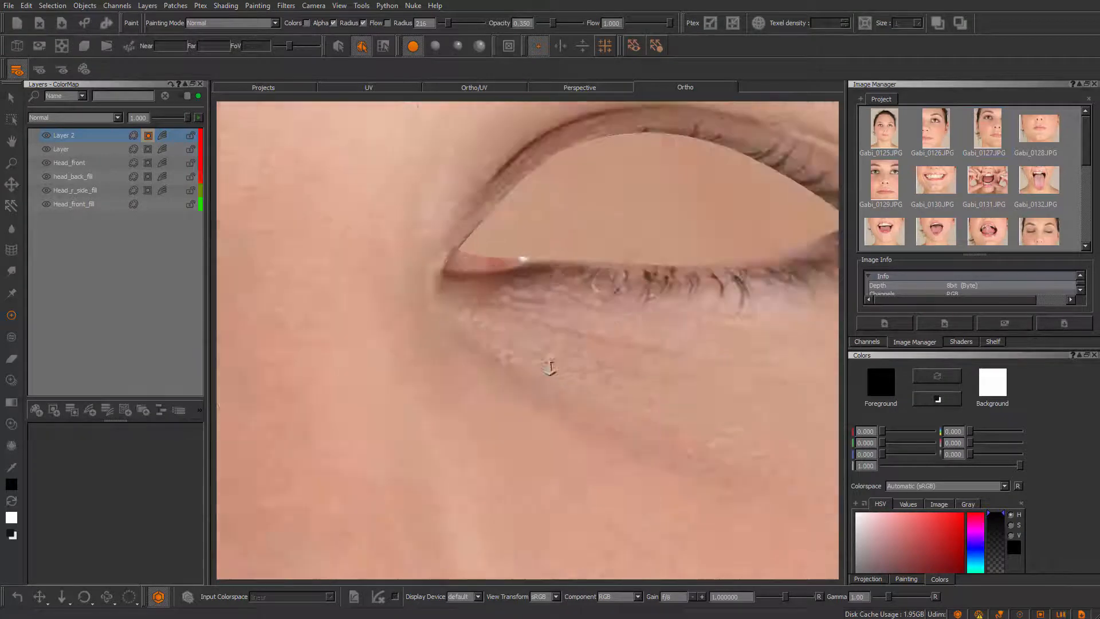
middle_click_drag(552, 366, 469, 450, "alt")
mouse_move(430, 401)
right_mouse_down("alt")
mouse_move(491, 437)
mouse_move(384, 384)
right_mouse_up("alt")
middle_click_drag(563, 396, 388, 413, "alt")
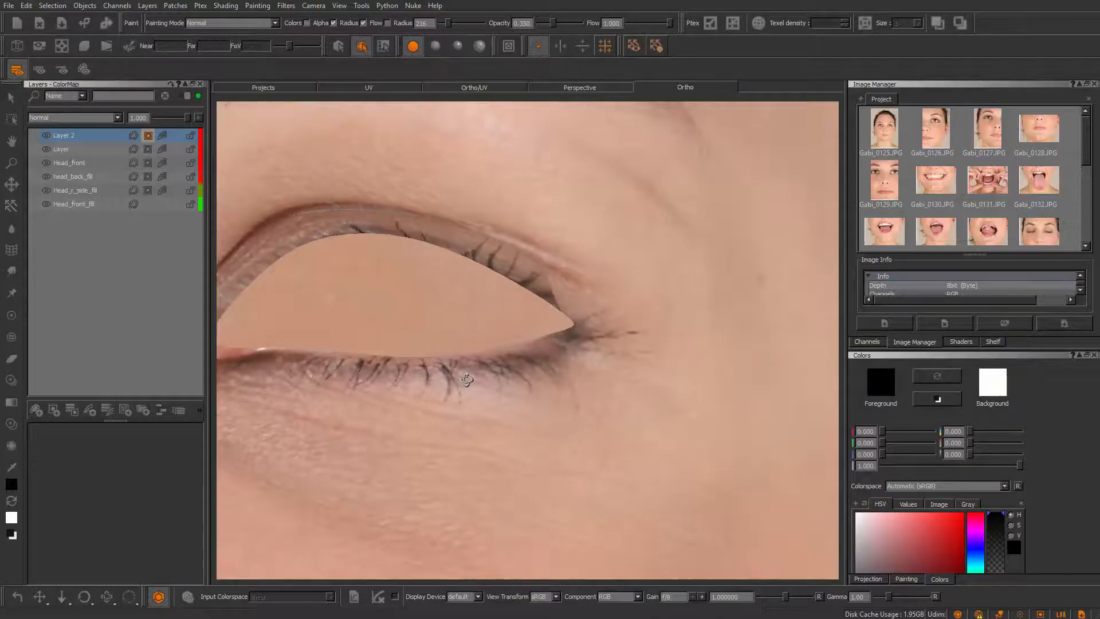
middle_click_drag(484, 380, 525, 383, "alt")
mouse_move(525, 384)
right_mouse_down("alt")
mouse_move(499, 309)
mouse_move(638, 503)
mouse_move(504, 334)
mouse_move(540, 332)
mouse_move(559, 304)
right_mouse_up("alt")
- Select the Head_front layer and compare both eyes and brows from several angles and distances
left_click(175, 165)
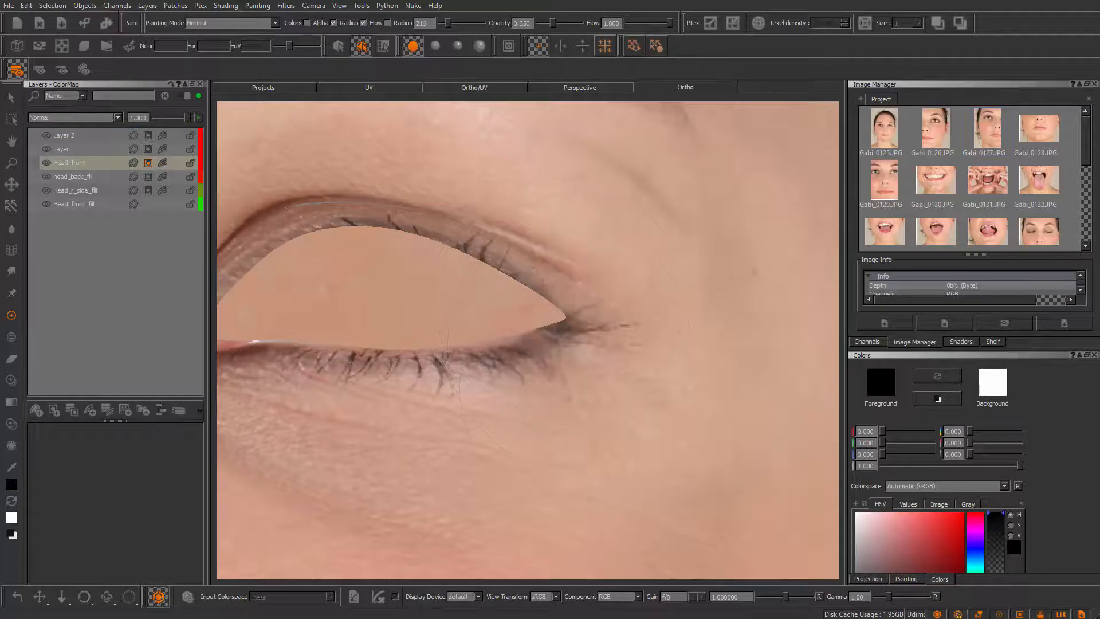
right_click_drag(633, 437, 421, 427, "alt")
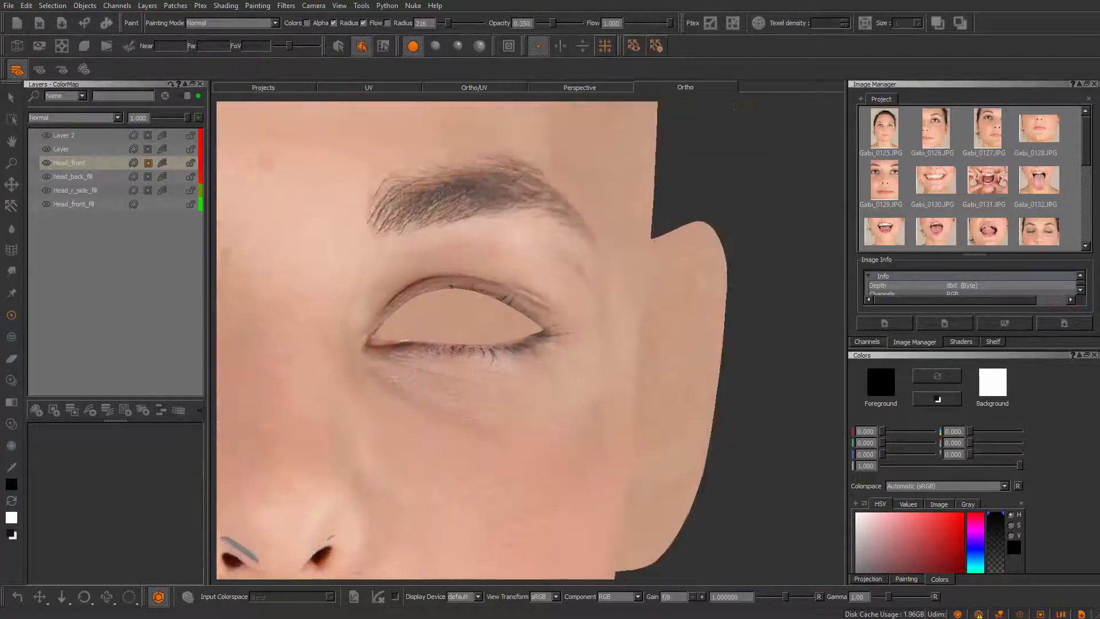
middle_click_drag(421, 426, 641, 441, "alt")
left_click_drag(496, 418, 634, 413, "alt")
middle_click_drag(637, 391, 624, 412, "alt")
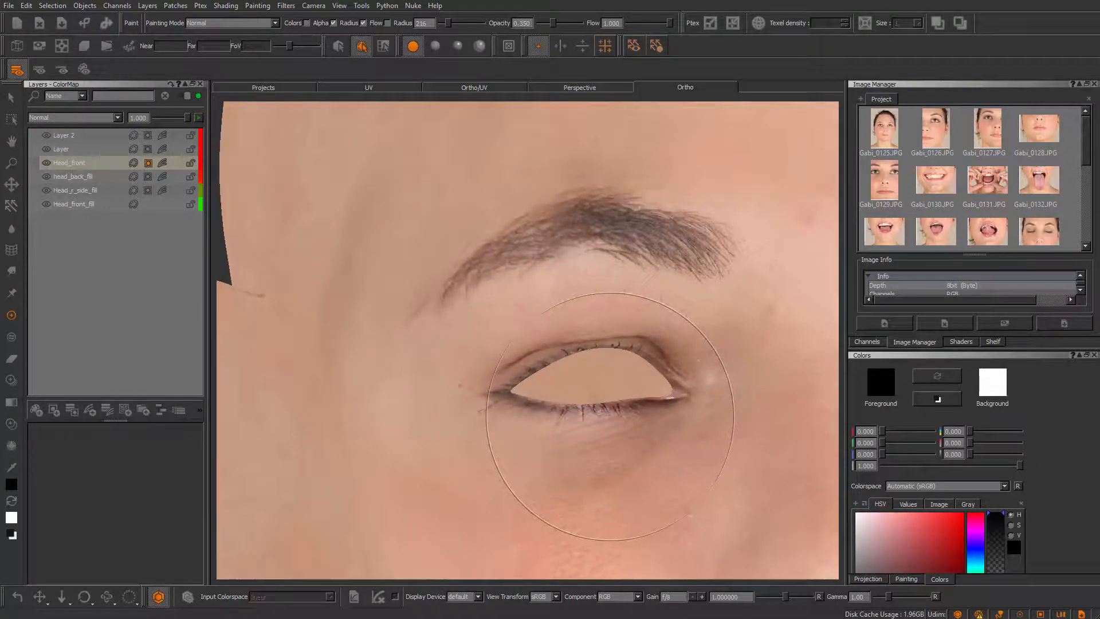
mouse_move(610, 417)
right_mouse_down("alt")
mouse_move(599, 397)
mouse_move(727, 482)
right_mouse_up("alt")
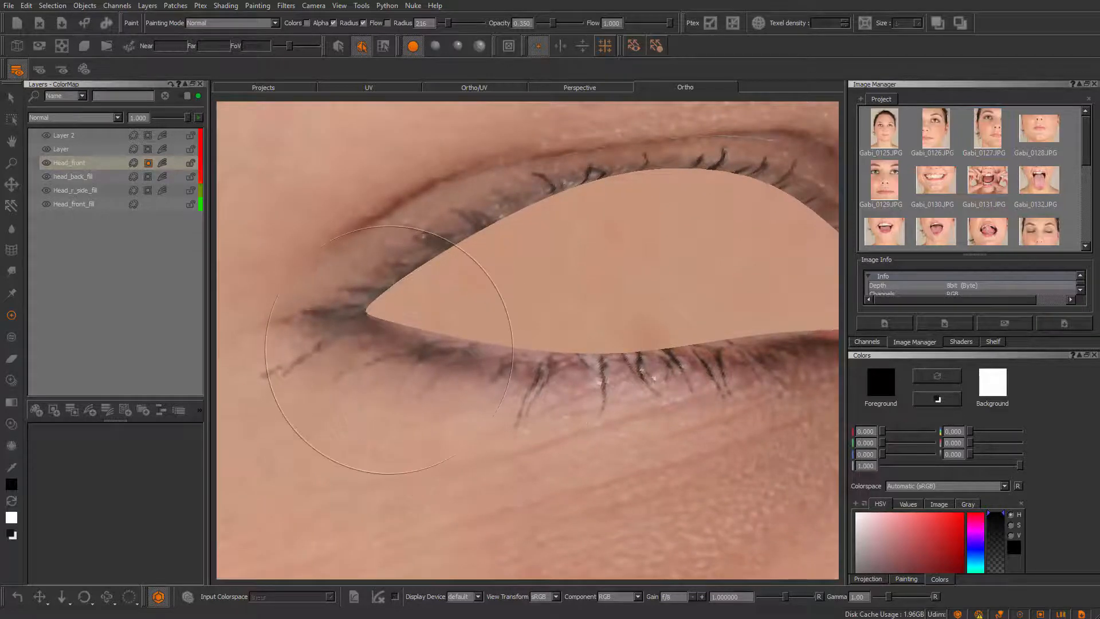
right_click_drag(465, 364, 504, 377, "alt")
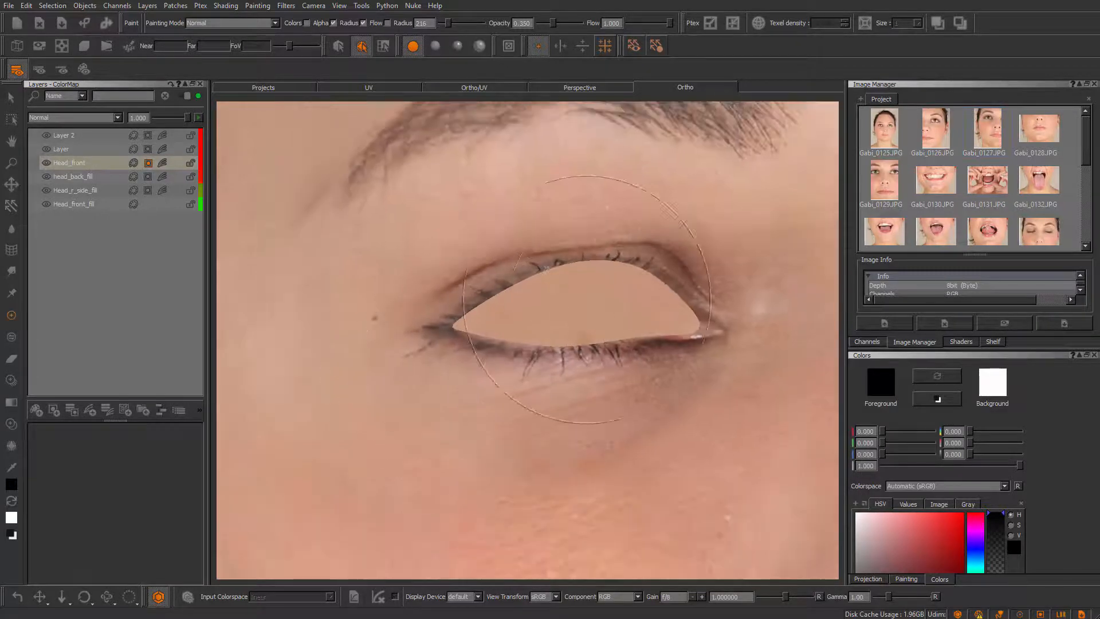
left_click_drag(628, 307, 565, 410, "alt")
middle_click_drag(565, 411, 591, 442, "alt")
right_click_drag(592, 442, 538, 420, "alt")
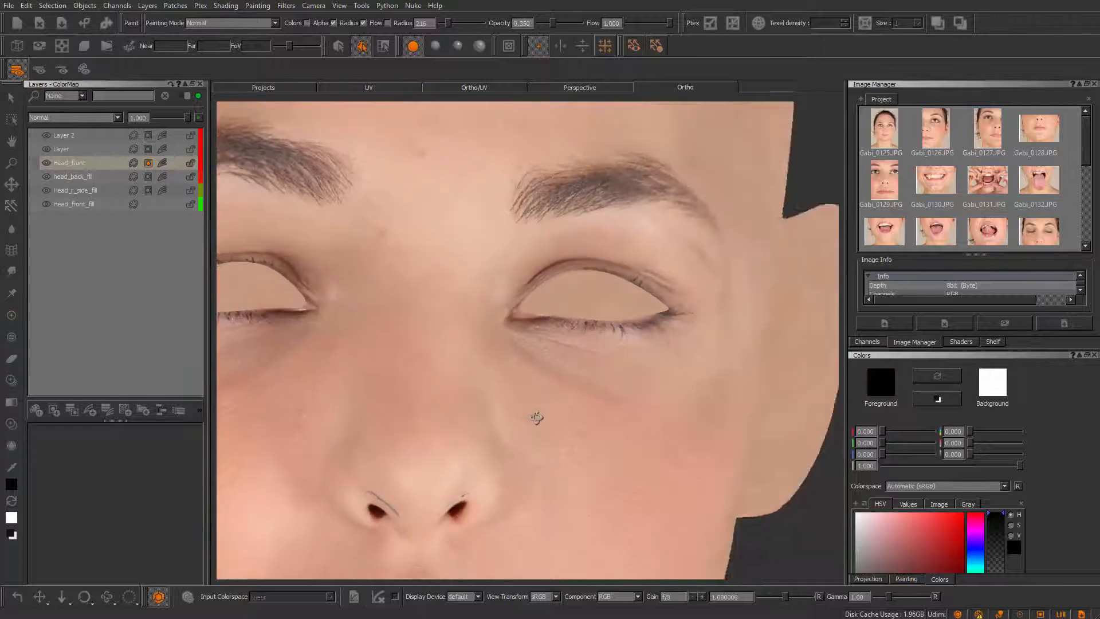
middle_click_drag(538, 420, 693, 416, "alt")
right_click_drag(693, 415, 573, 395, "alt")
left_click_drag(573, 395, 544, 401, "alt")
right_click_drag(544, 401, 642, 412, "alt")
left_click_drag(607, 401, 635, 396, "alt")
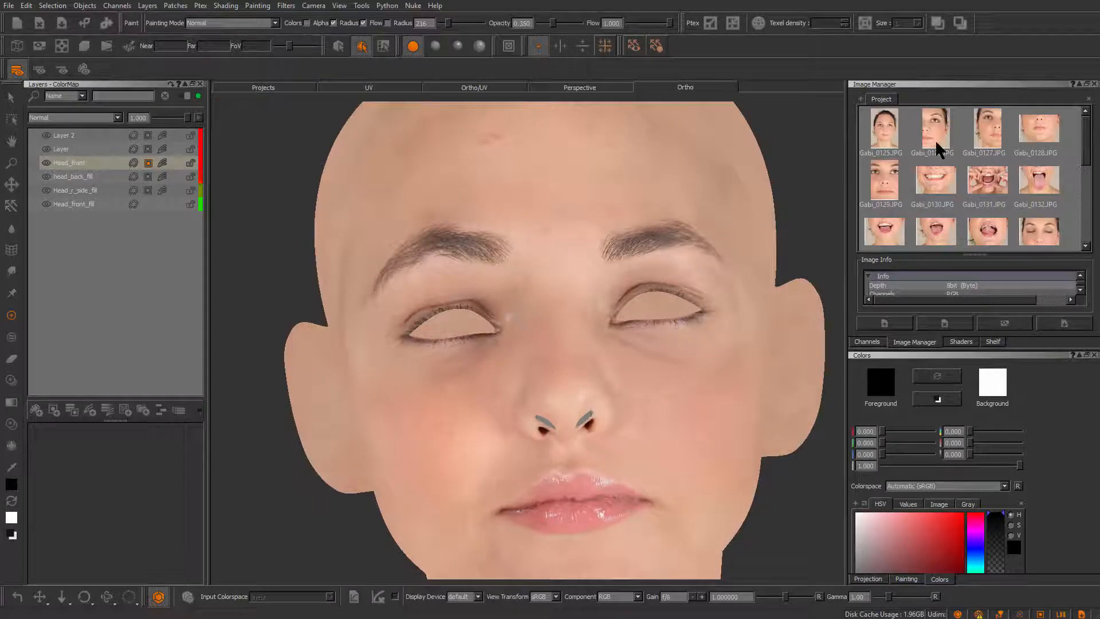
- Load the photo Gabi_0126.JPG into Paint Through and frame the left eye and brow beneath it
left_click_drag(640, 371, 590, 393)
scroll(756, 521, "up", 5)
middle_click_drag(589, 393, 446, 530, "alt")
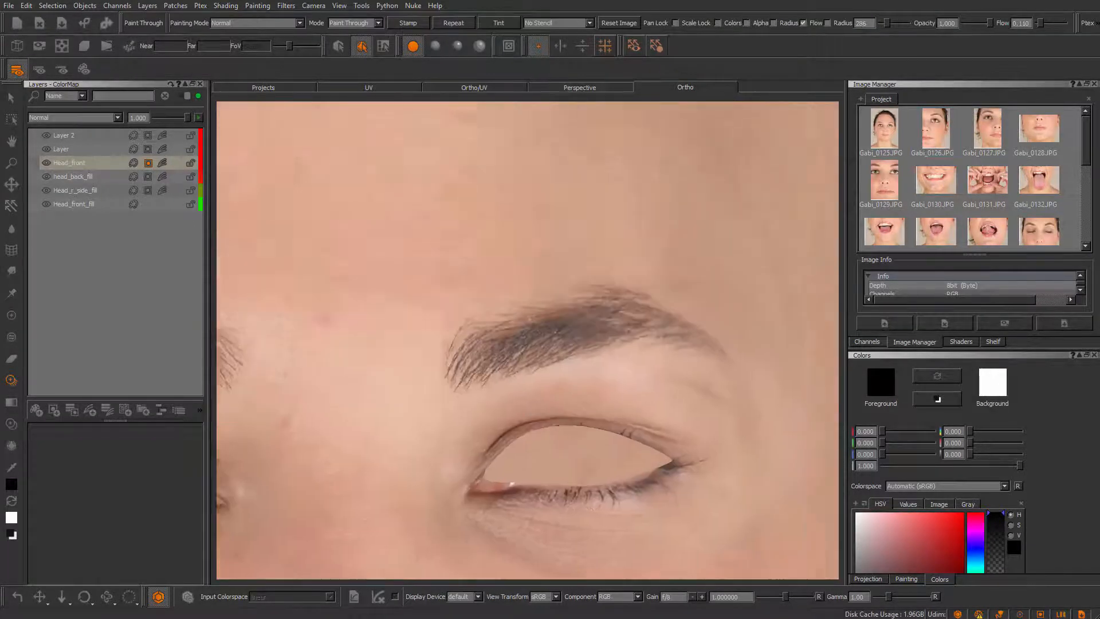
left_click_drag(539, 413, 561, 316, "alt")
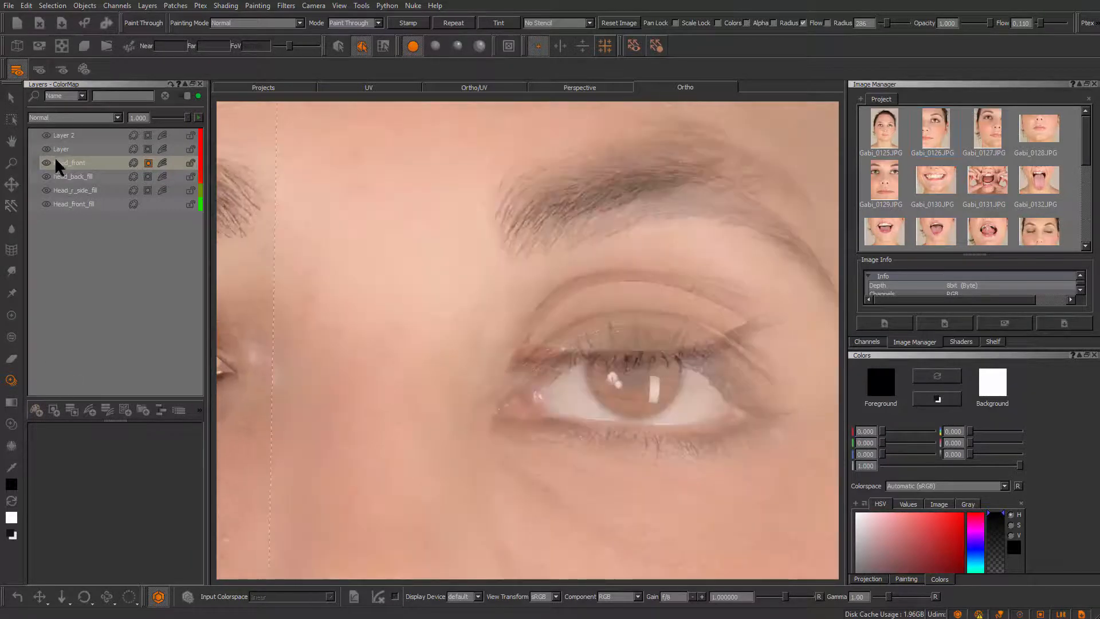
- Add a new paint layer at the top of the stack and name it eye_l
left_click(61, 149)
left_click(36, 411)
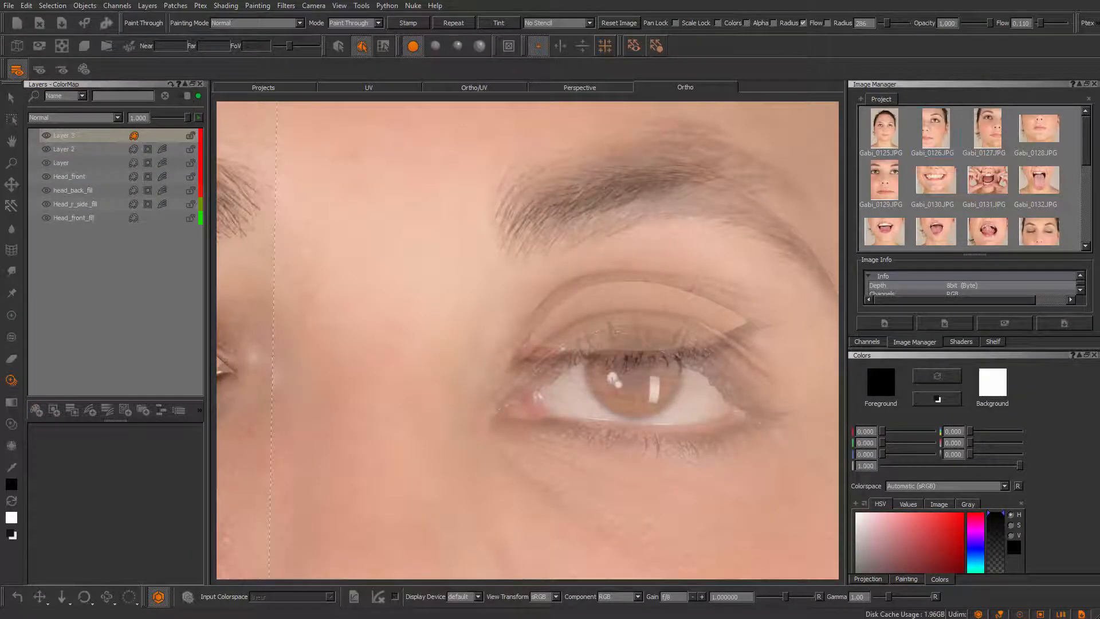
double_click(76, 135)
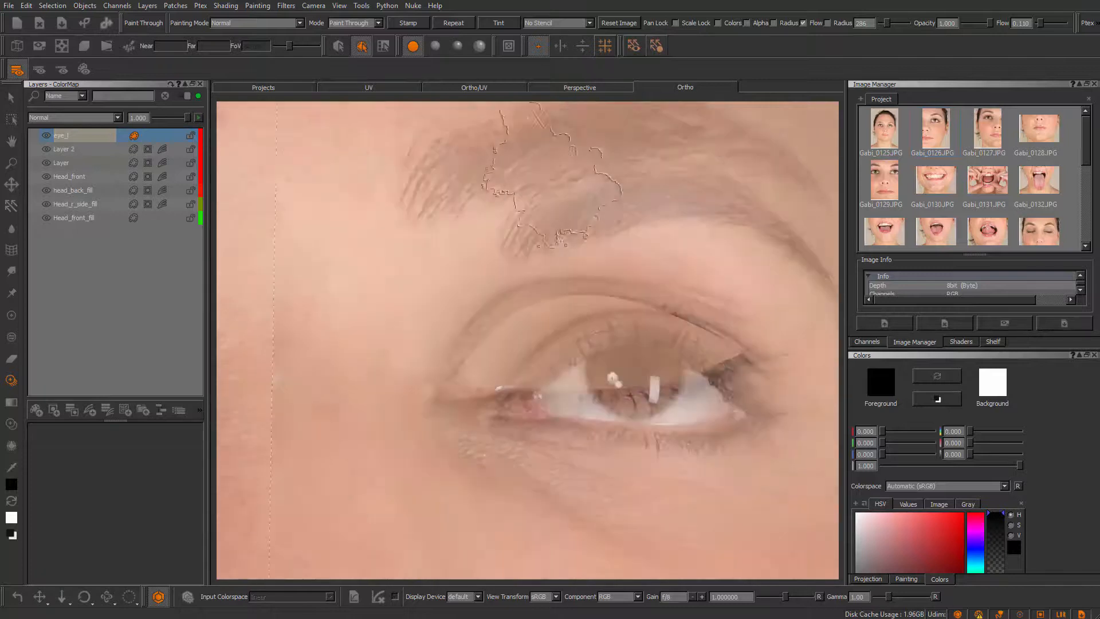
- Switch to basic lit shading, then scale, rotate and move the photo to match the model's left eye opening
left_click(435, 46)
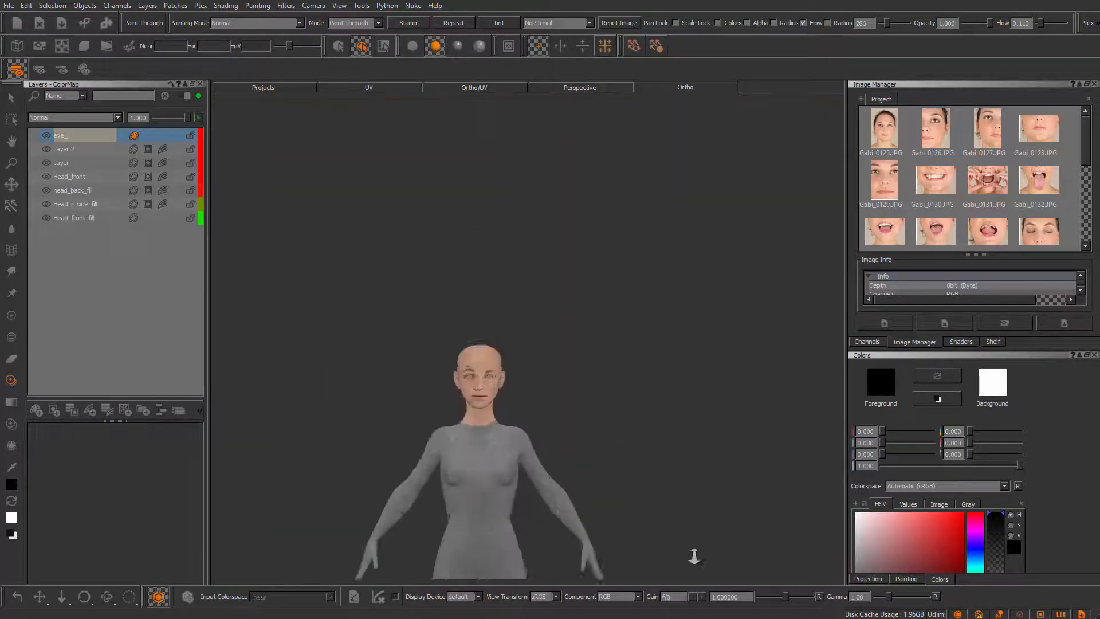
mouse_move(694, 556)
right_mouse_down("alt")
mouse_move(741, 508)
mouse_move(457, 405)
mouse_move(567, 373)
right_mouse_up("alt")
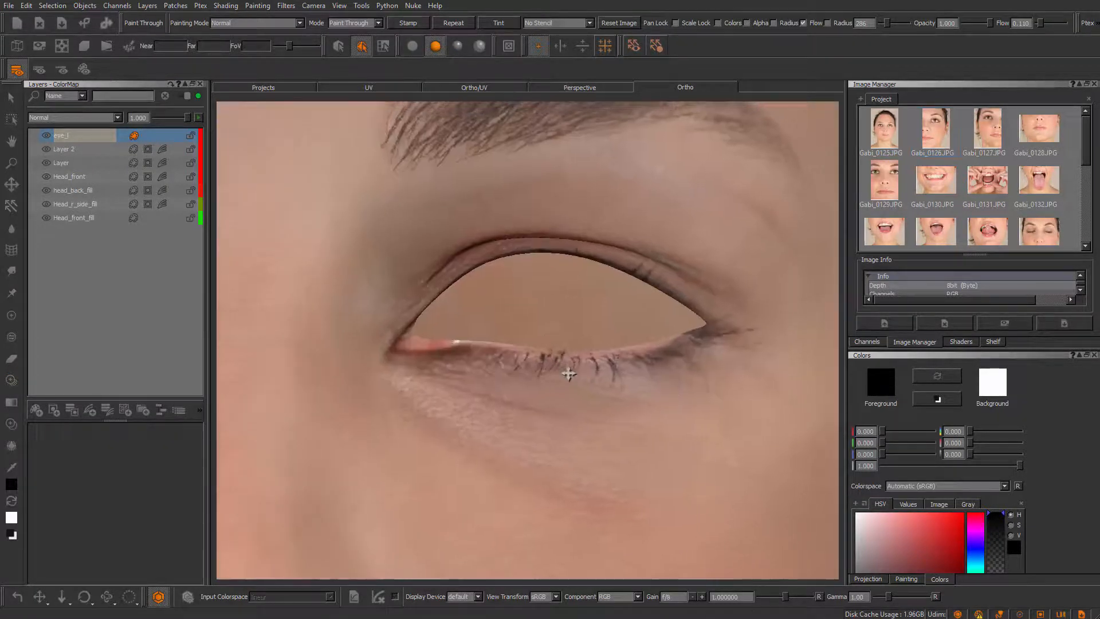
left_click_drag(557, 430, 511, 383, "shift")
mouse_move(552, 315)
left_mouse_down("ctrl+shift")
mouse_move(535, 261)
mouse_move(552, 292)
left_mouse_up("ctrl+shift")
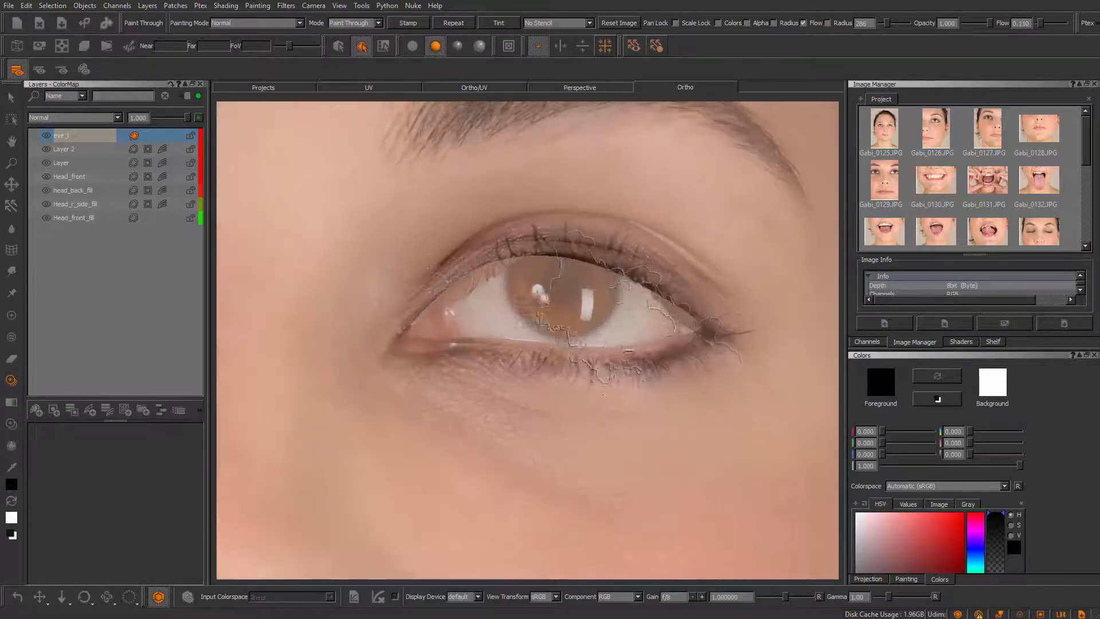
mouse_move(676, 329)
left_mouse_down("ctrl")
mouse_move(657, 308)
mouse_move(641, 342)
mouse_move(644, 331)
left_mouse_up("ctrl")
mouse_move(702, 343)
left_mouse_down("ctrl")
mouse_move(687, 336)
mouse_move(645, 357)
left_mouse_up("ctrl")
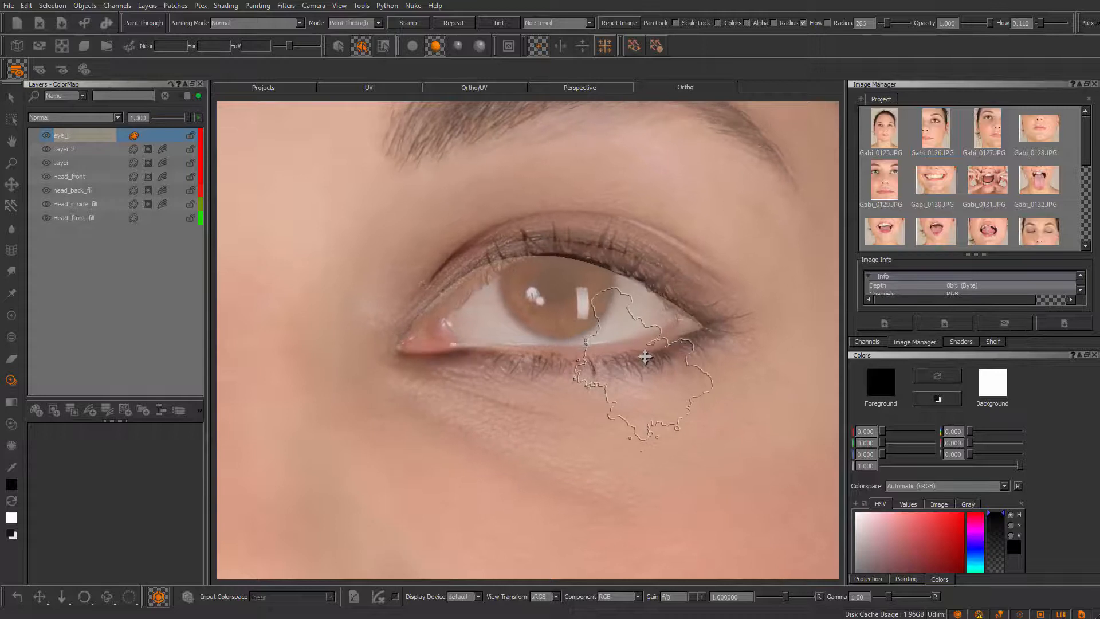
- Paint the photo's eye, lids and surrounding skin onto the left eye area, and undo a stray brush stroke
mouse_move(421, 252)
left_mouse_down()
mouse_move(476, 299)
mouse_move(580, 283)
mouse_move(600, 457)
mouse_move(469, 481)
mouse_move(802, 453)
mouse_move(573, 131)
mouse_move(479, 554)
left_mouse_up()
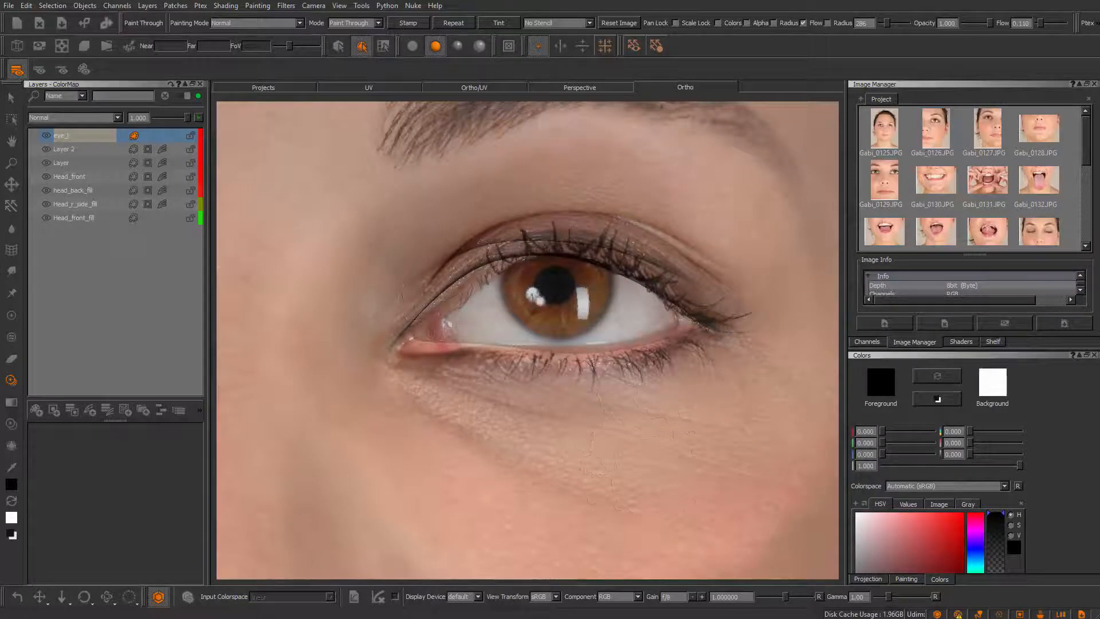
key("p")
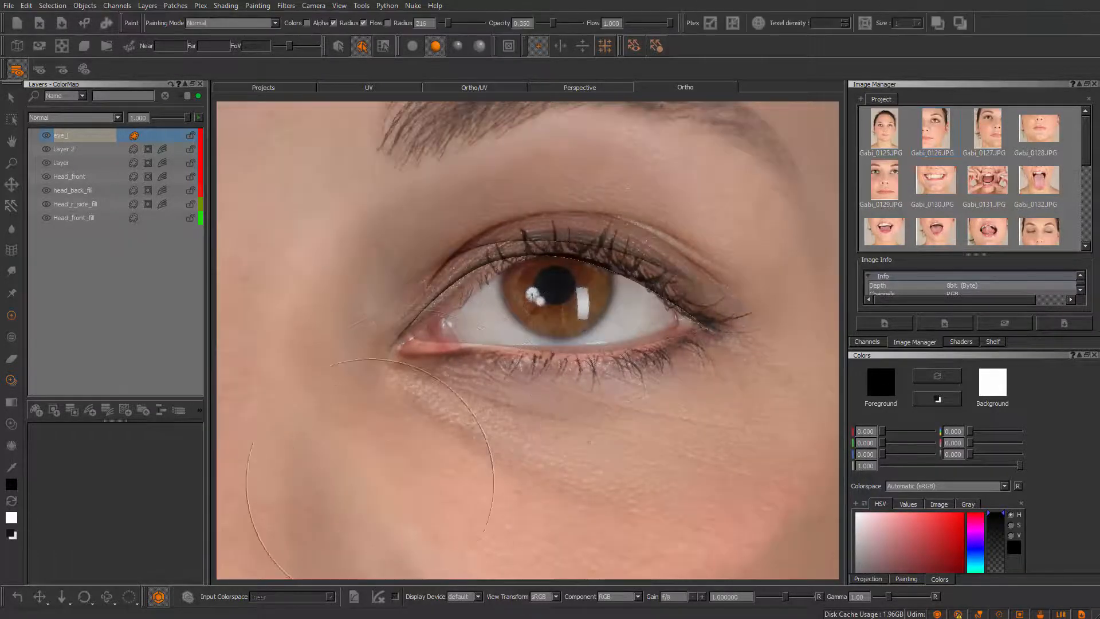
key("ctrl+z")
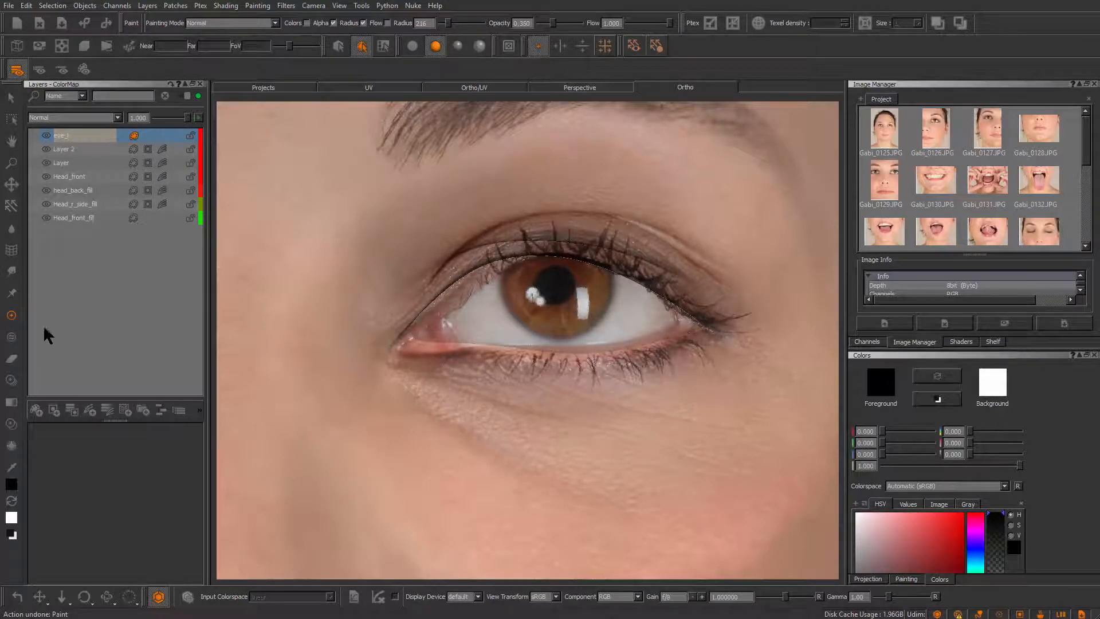
- Warp the left eye's painted upper lid and crease down toward the model's lid edge with Slerp, reducing the brush radius to 292
left_click(12, 271)
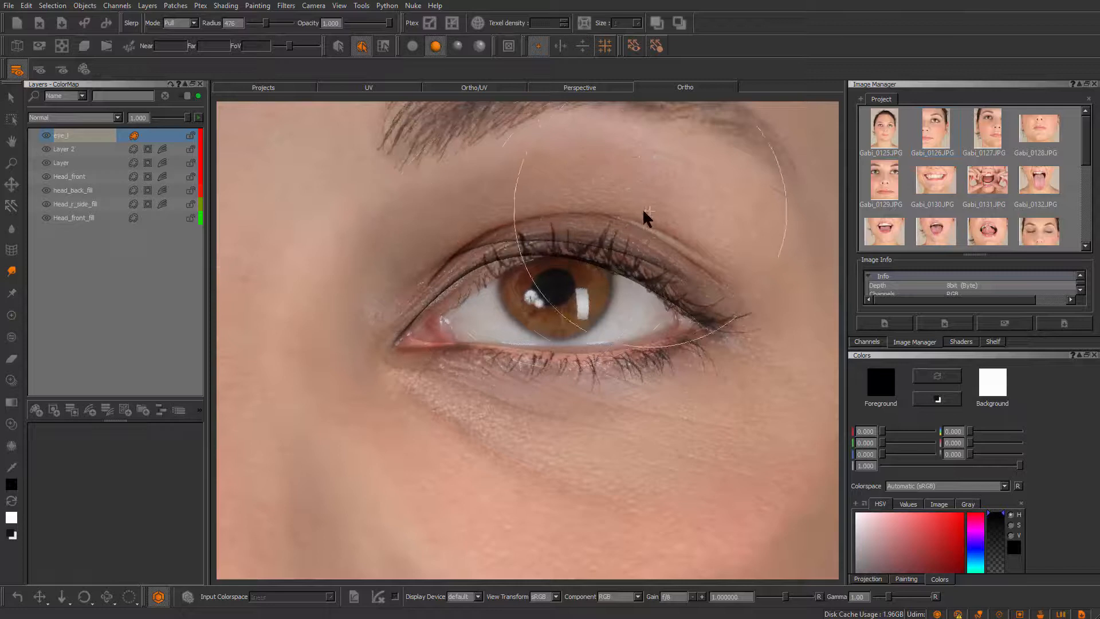
key("r")
mouse_move(643, 216)
left_mouse_down()
mouse_move(690, 215)
mouse_move(601, 241)
mouse_move(590, 263)
mouse_move(658, 287)
mouse_move(692, 282)
left_mouse_up()
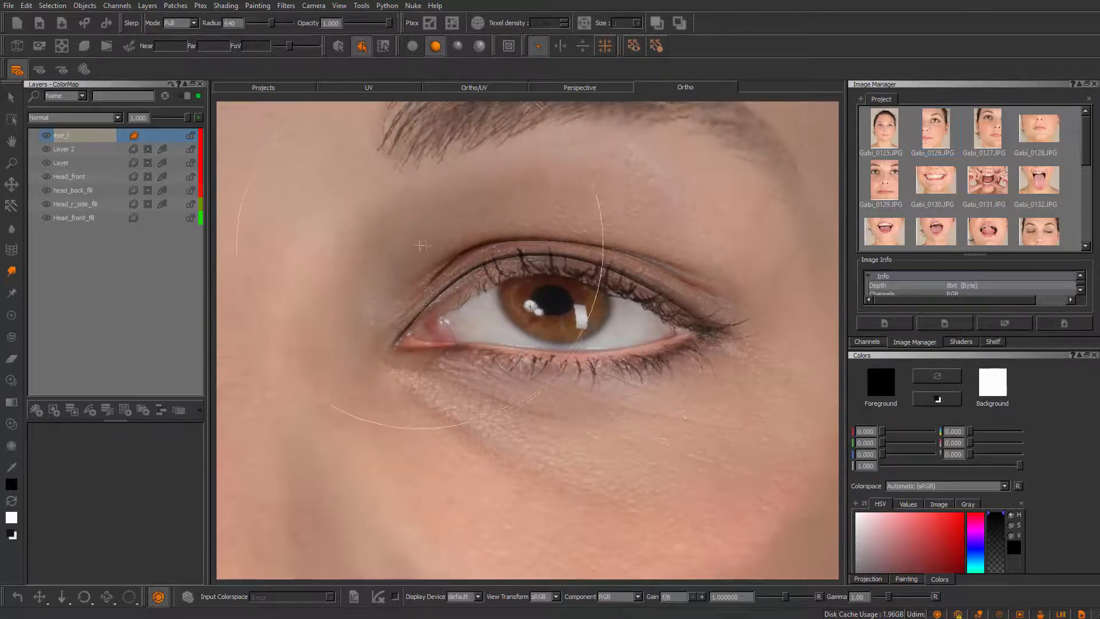
key("r")
left_click_drag(529, 268, 436, 268)
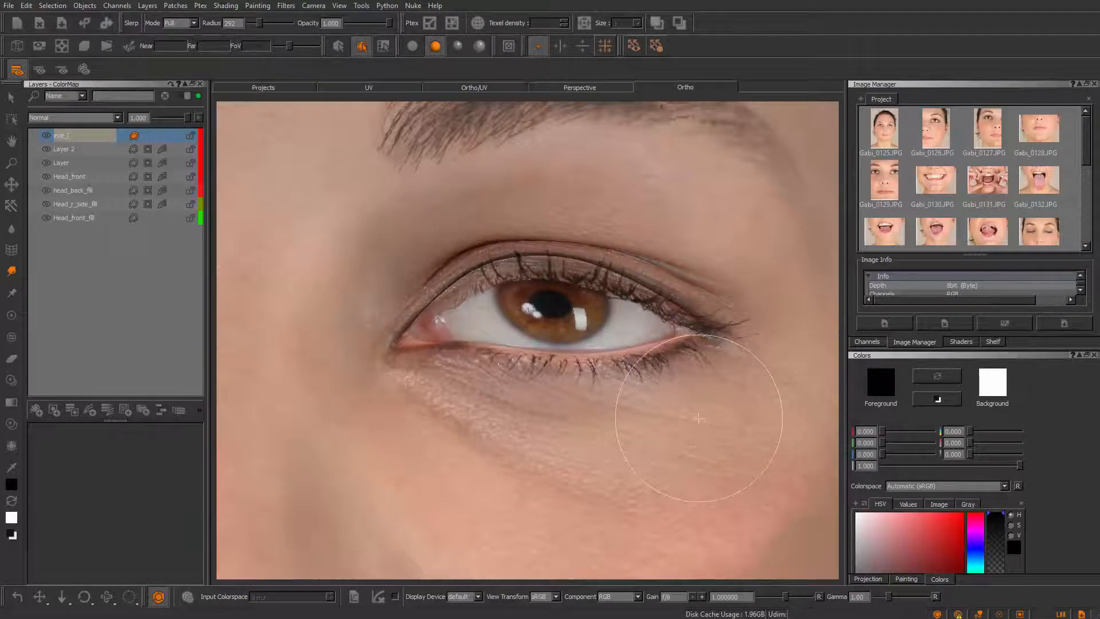
- Find the stray eye projected onto the back of the head and add a mask to the eye_l layer
scroll(699, 418, "down", 3)
left_click_drag(736, 368, 431, 383, "alt")
scroll(713, 295, "up", 3)
scroll(713, 295, "down", 4)
scroll(586, 337, "up", 5)
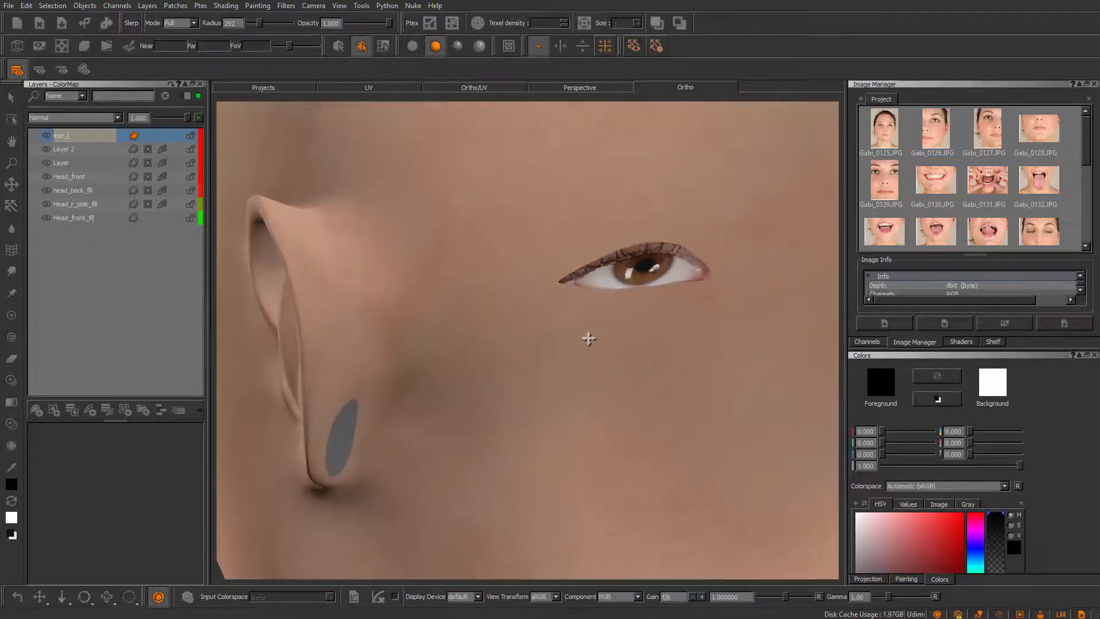
right_click(159, 135)
mouse_move(220, 158)
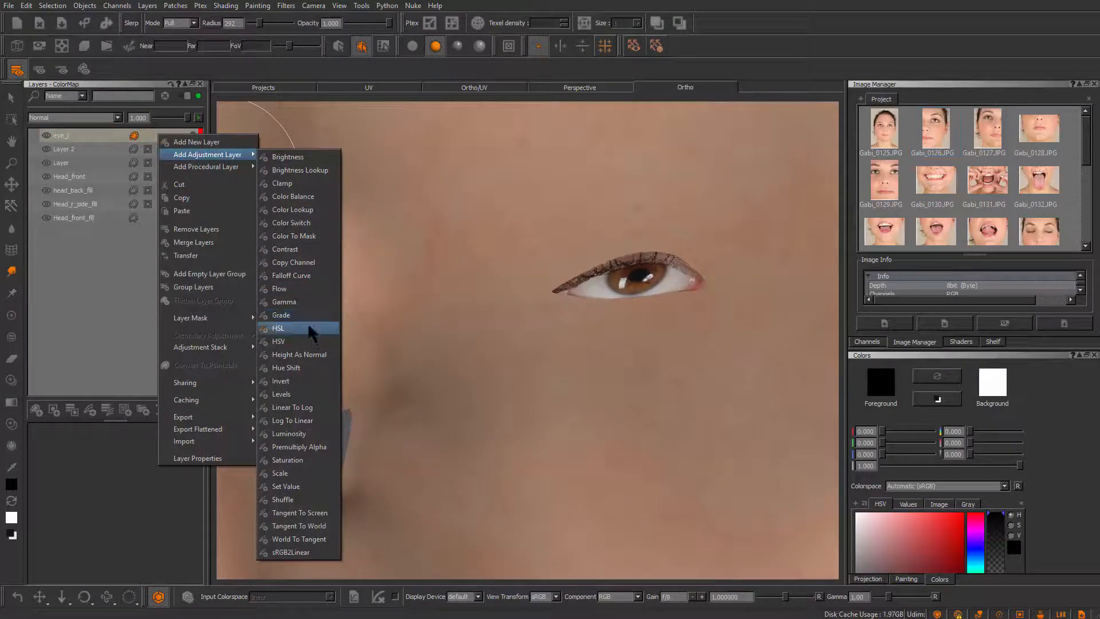
mouse_move(246, 317)
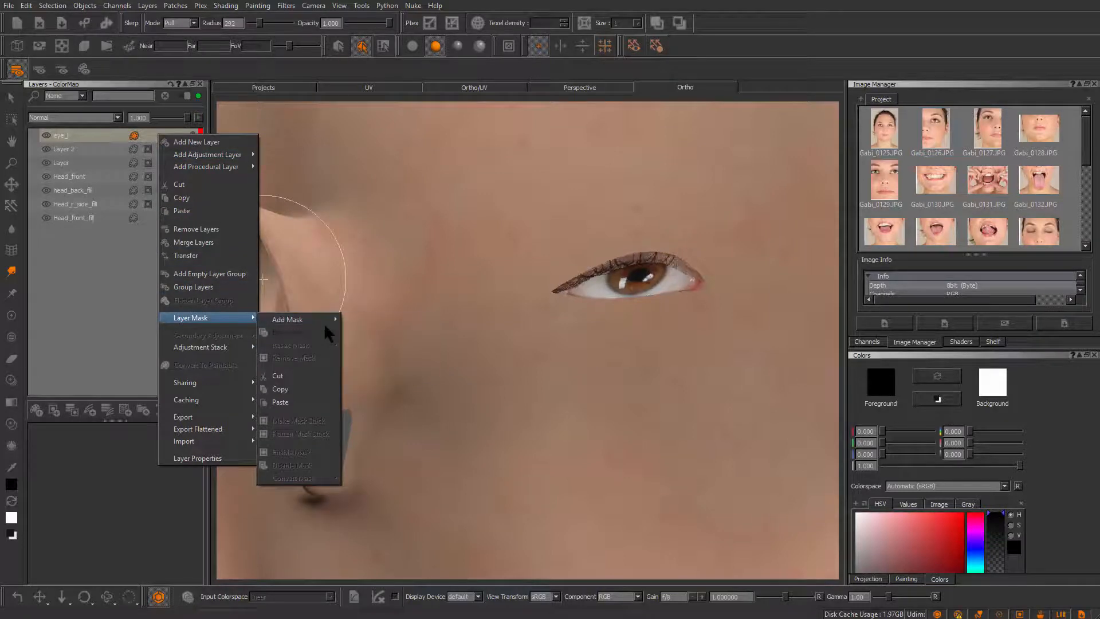
mouse_move(324, 322)
left_click(370, 322)
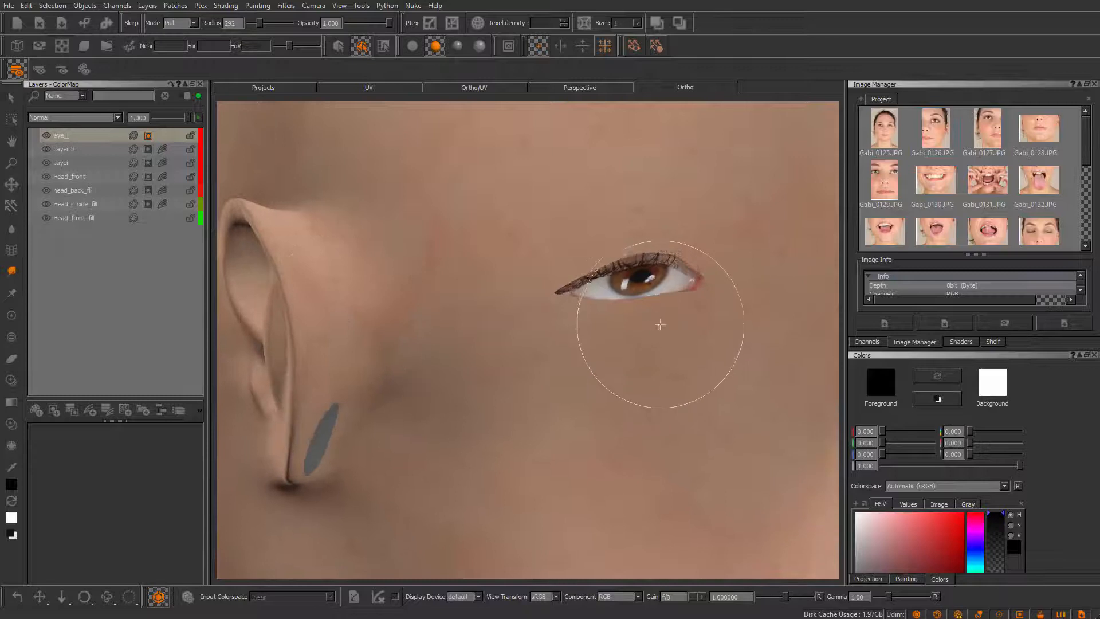
- Paint black on the eye_l mask to hide the stray eye behind the ear
key("p")
left_click(621, 289)
left_click_drag(621, 289, 659, 272)
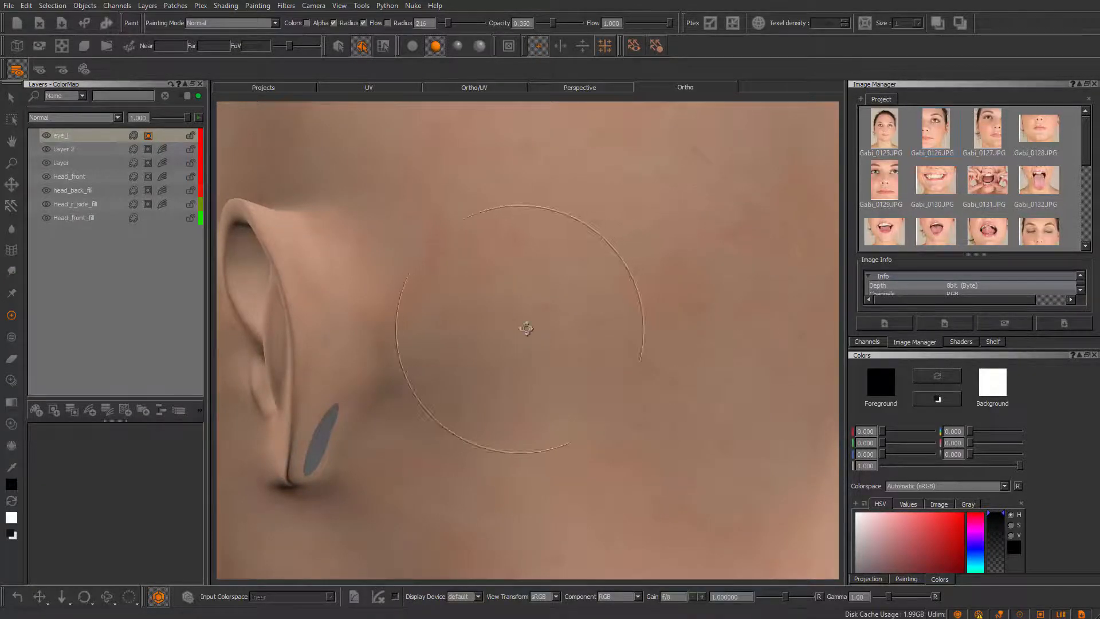
- Add an HSV adjustment to the eye_l layer's adjustment stack and tune it to match the patch to the surrounding skin
left_click_drag(523, 324, 447, 320, "alt")
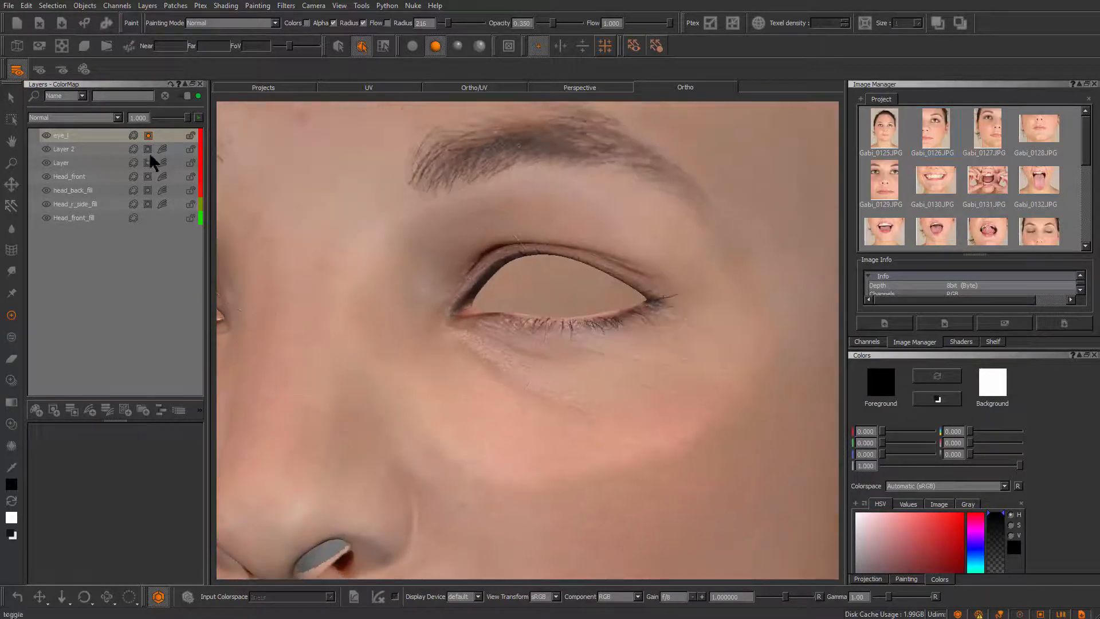
right_click(113, 138)
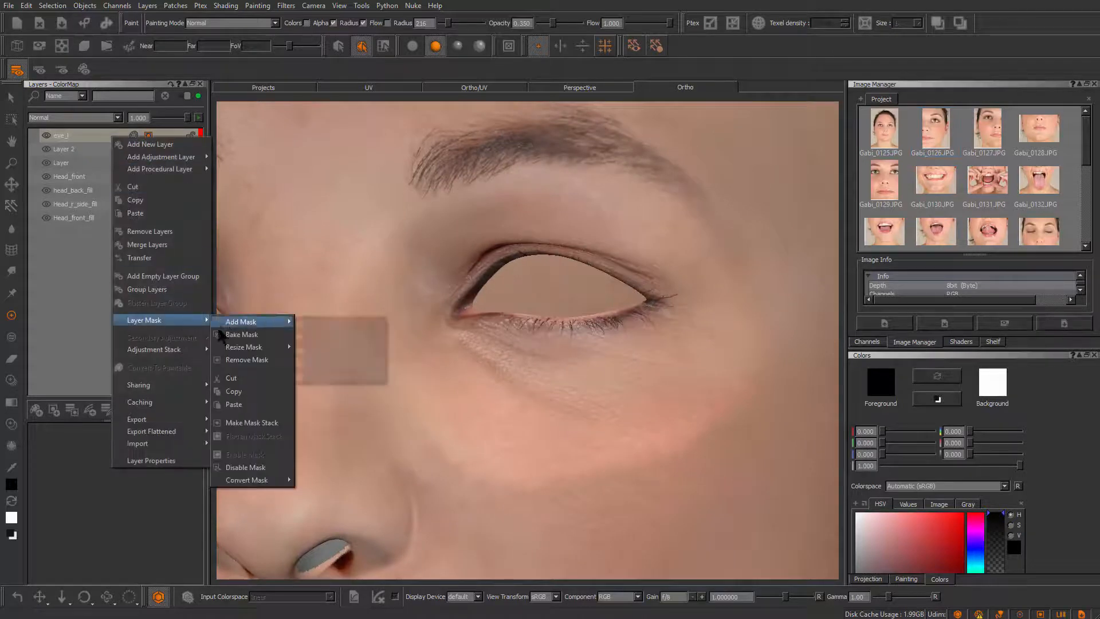
mouse_move(155, 349)
mouse_move(264, 351)
left_click(354, 539)
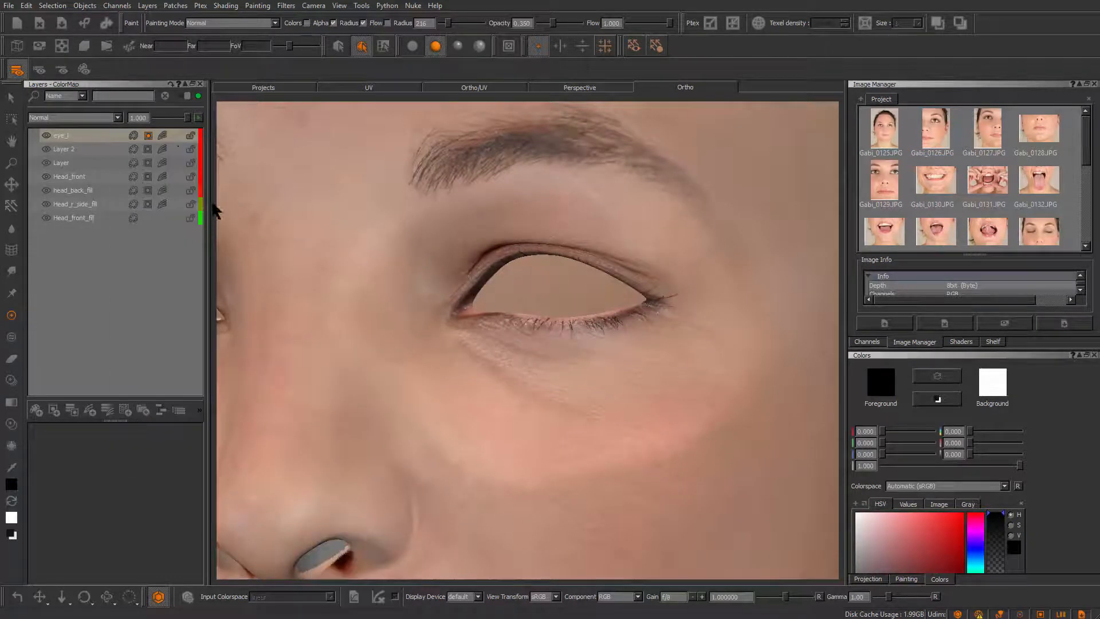
left_click(163, 135)
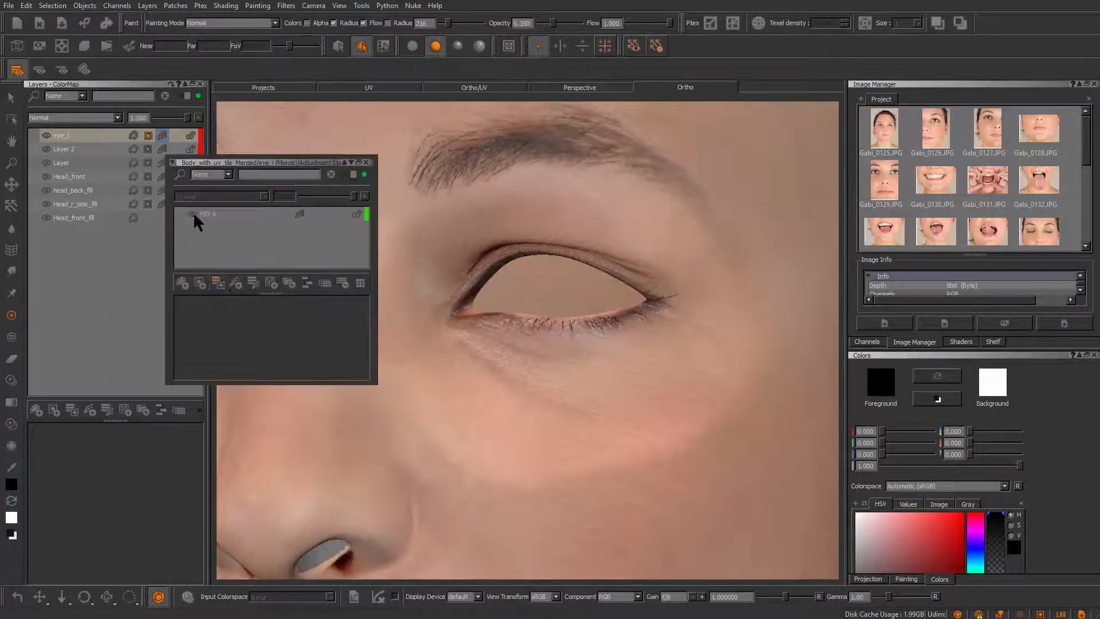
left_click(217, 230)
left_click_drag(279, 342, 275, 338)
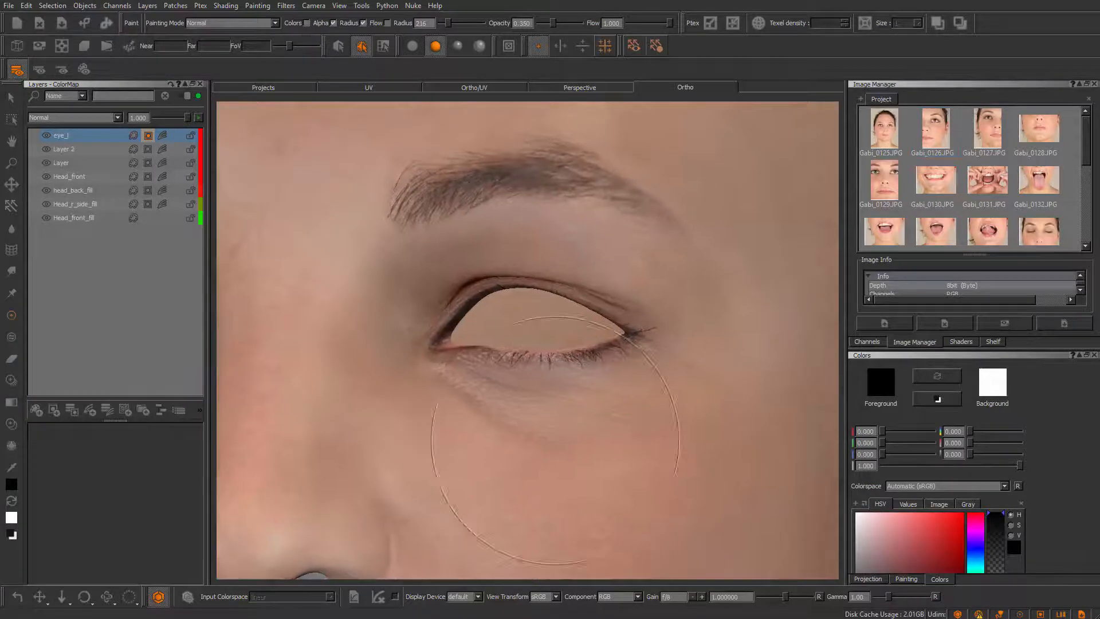
- Examine the left eye's corners, lids and under-eye skin up close to check the blended patch
right_click_drag(555, 441, 688, 401, "alt")
middle_click_drag(687, 240, 573, 447, "alt")
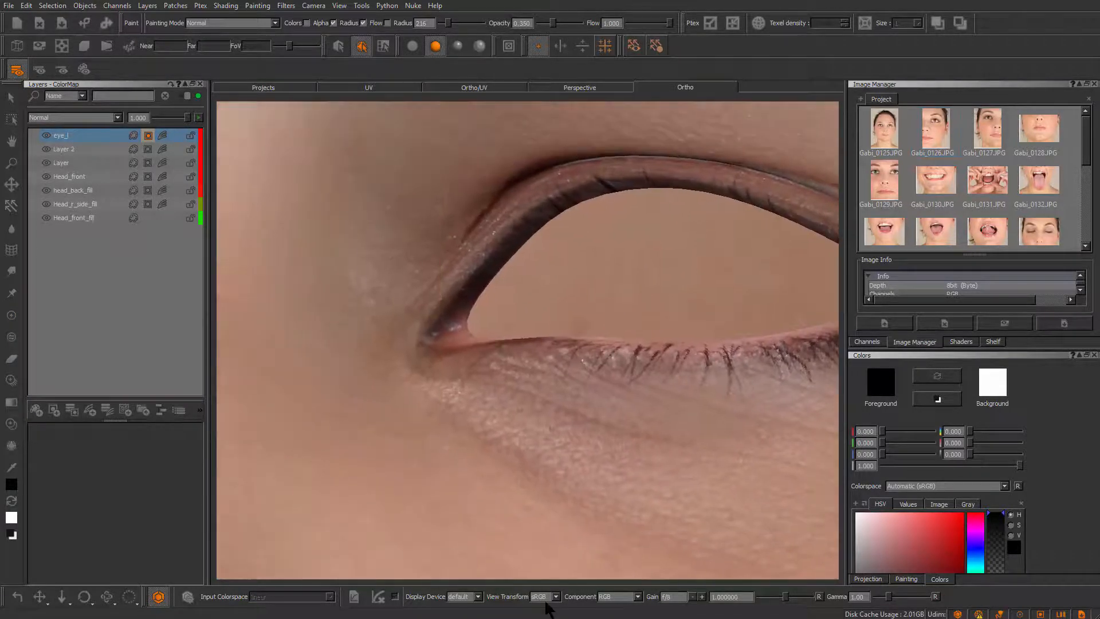
left_click_drag(401, 475, 533, 464, "alt")
right_click_drag(533, 464, 516, 405, "alt")
middle_click_drag(515, 405, 396, 341, "alt")
right_click_drag(598, 373, 619, 401, "alt")
middle_click_drag(791, 389, 398, 362, "alt")
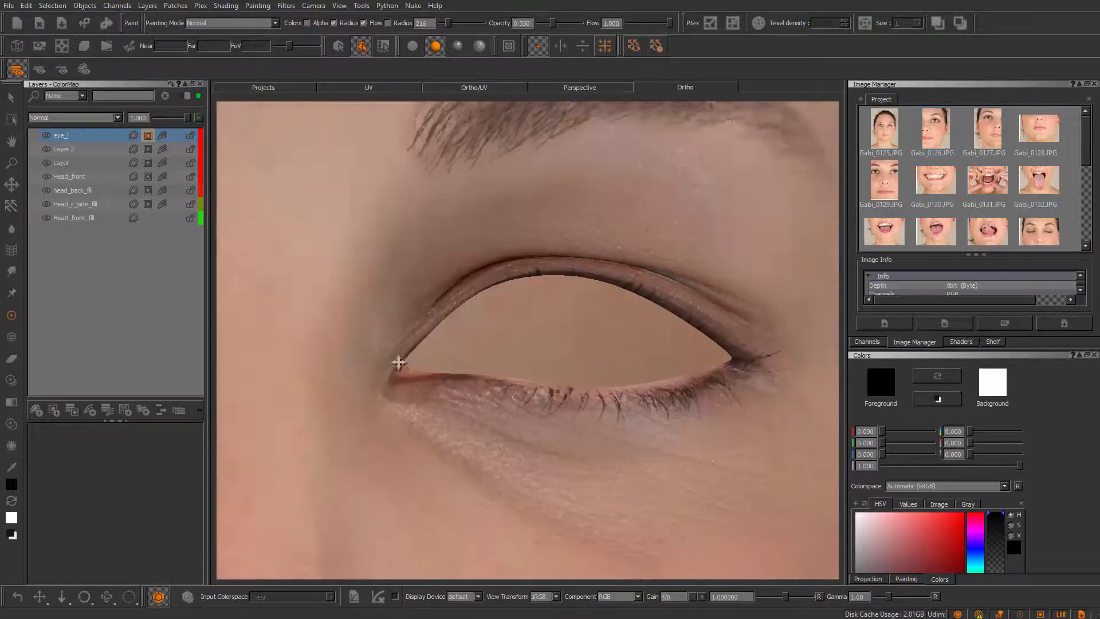
- Load the three-quarter face photo into Paint Through over the opposite eye and mirror it with a negative horizontal scale
right_click_drag(398, 362, 844, 442, "alt")
middle_click_drag(589, 452, 791, 435, "alt")
right_click_drag(790, 435, 728, 446, "alt")
middle_click_drag(728, 447, 708, 442, "alt")
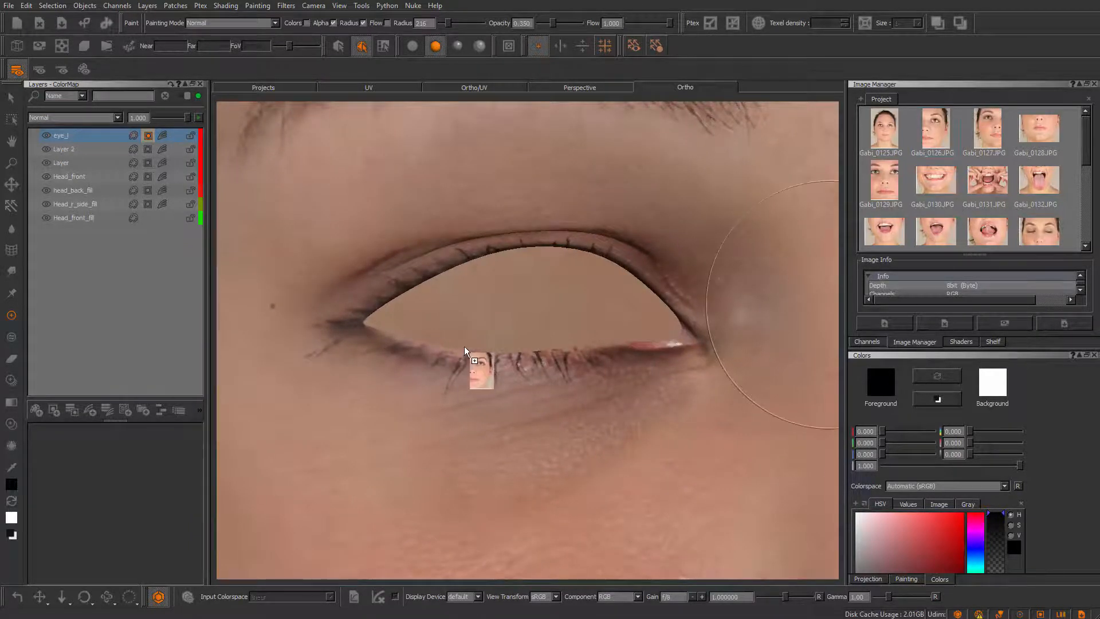
left_click_drag(465, 347, 465, 347)
key("t")
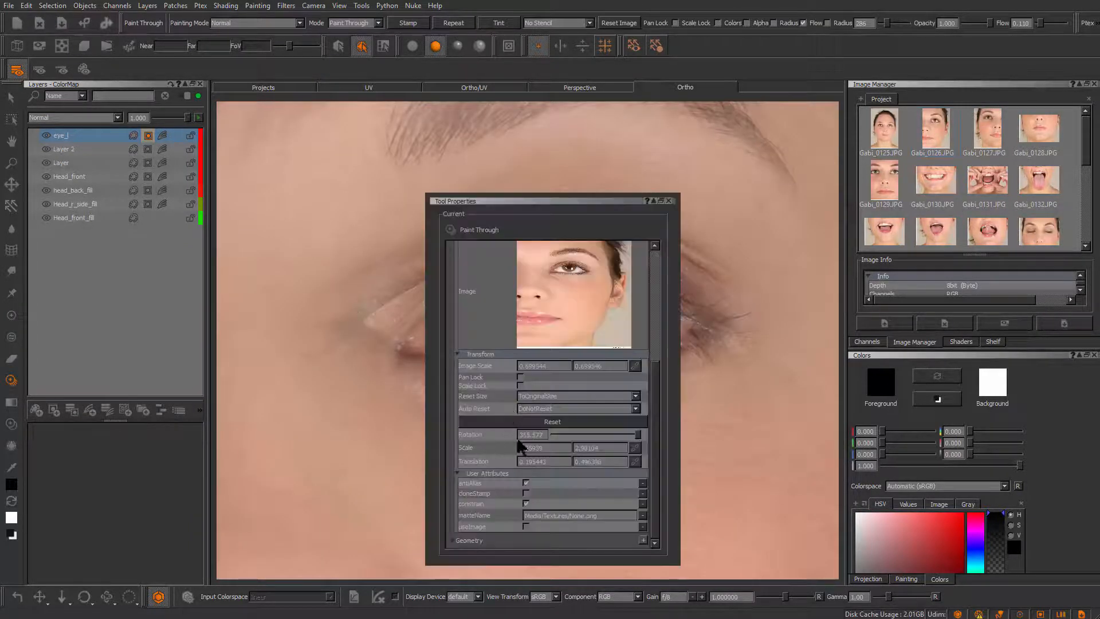
type("-")
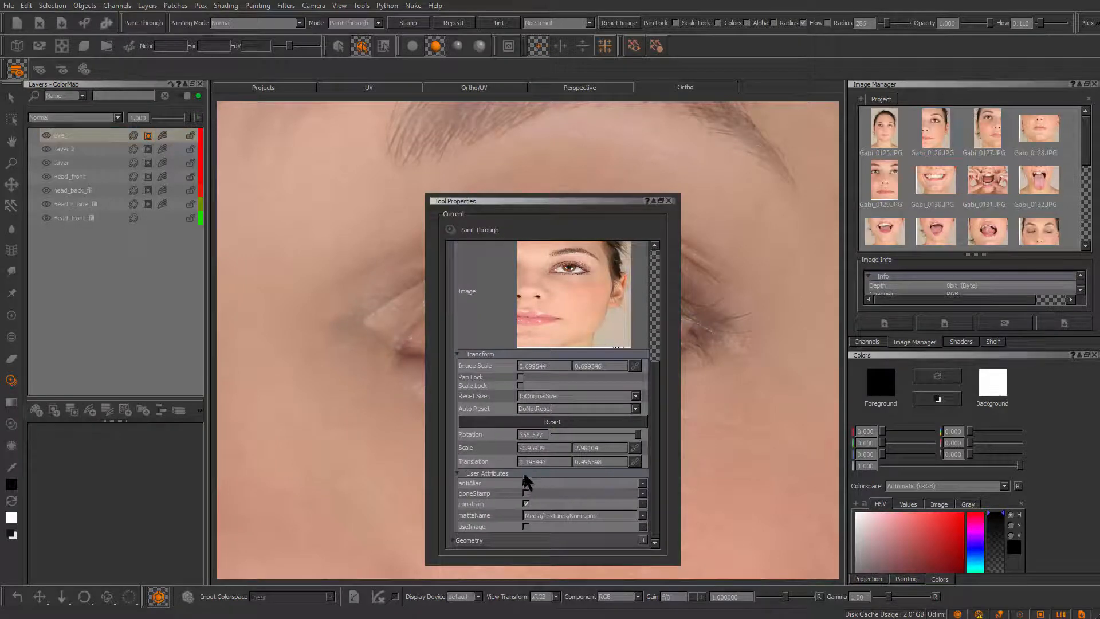
key("Return")
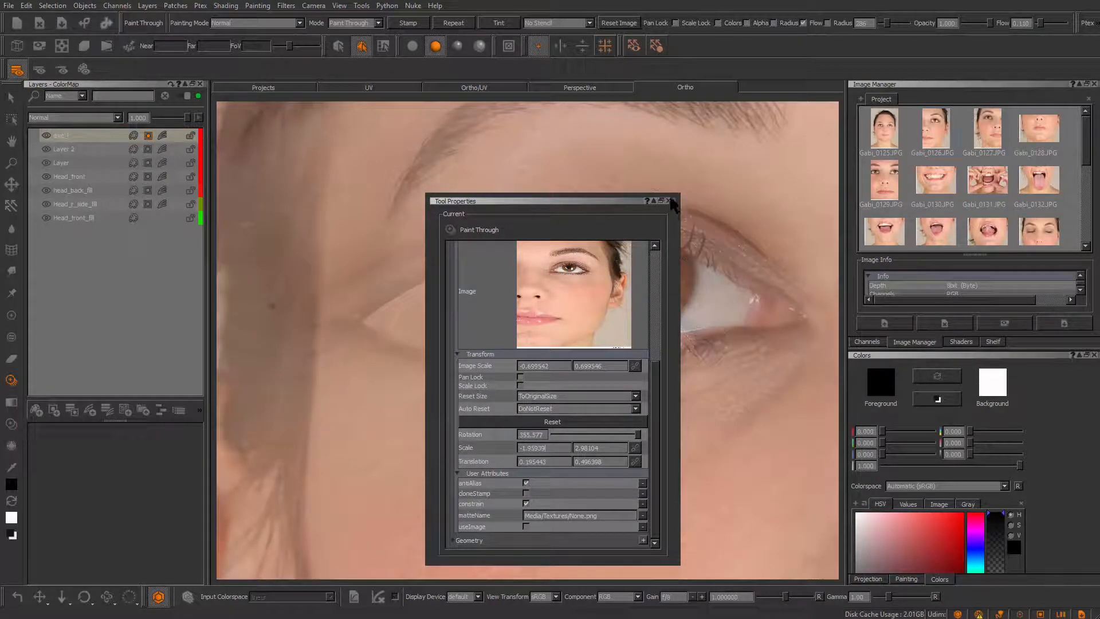
left_click(669, 200)
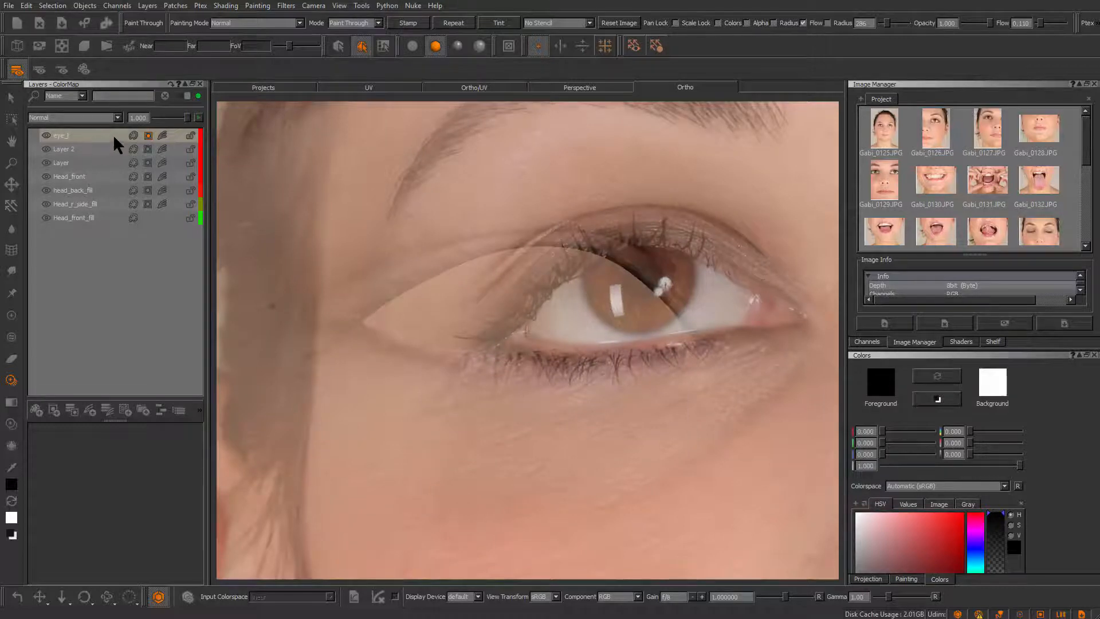
- Align the mirrored photo with the opposite eye opening and paint the eye and surrounding skin onto the eye_l layer
left_click(135, 138)
mouse_move(742, 318)
middle_mouse_down("alt")
mouse_move(636, 282)
mouse_move(787, 313)
middle_mouse_up("alt")
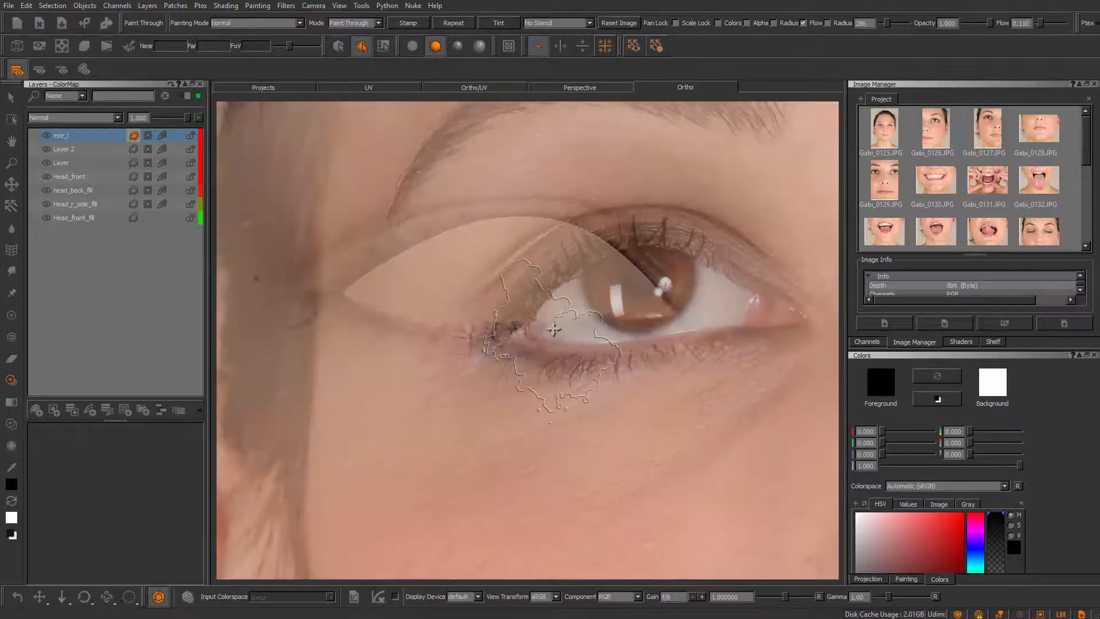
left_click_drag(601, 338, 510, 343, "shift")
mouse_move(435, 287)
left_mouse_down("ctrl")
mouse_move(464, 286)
mouse_move(444, 294)
left_mouse_up("ctrl")
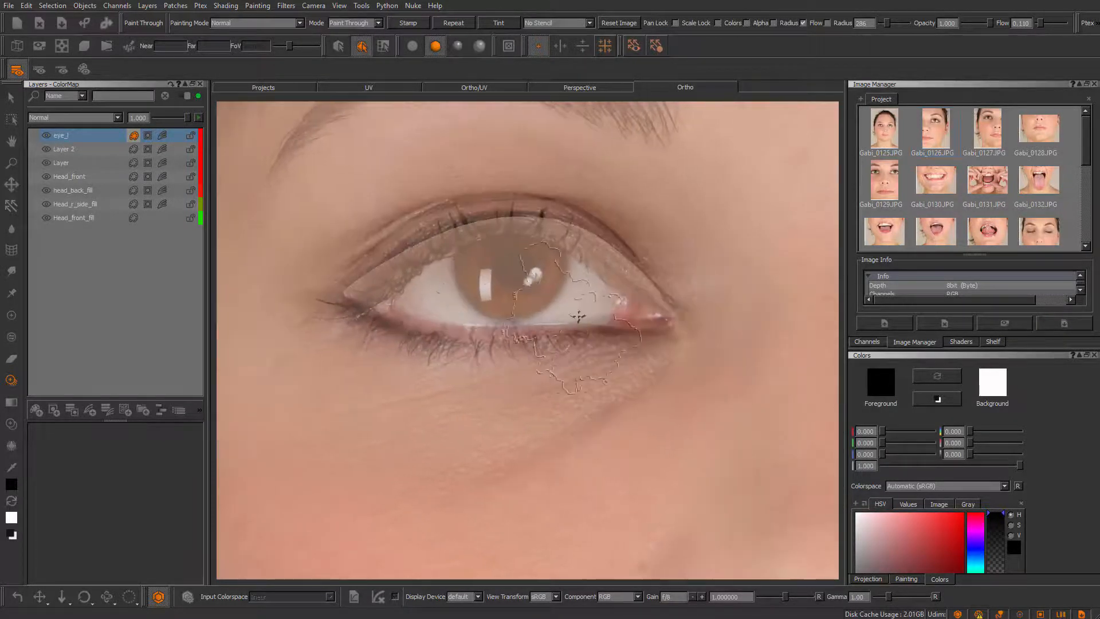
left_click_drag(607, 344, 618, 348)
mouse_move(620, 358)
middle_mouse_down("alt")
mouse_move(629, 401)
mouse_move(636, 349)
mouse_move(637, 369)
middle_mouse_up("alt")
mouse_move(603, 324)
left_mouse_down("shift")
mouse_move(629, 301)
mouse_move(633, 318)
left_mouse_up("shift")
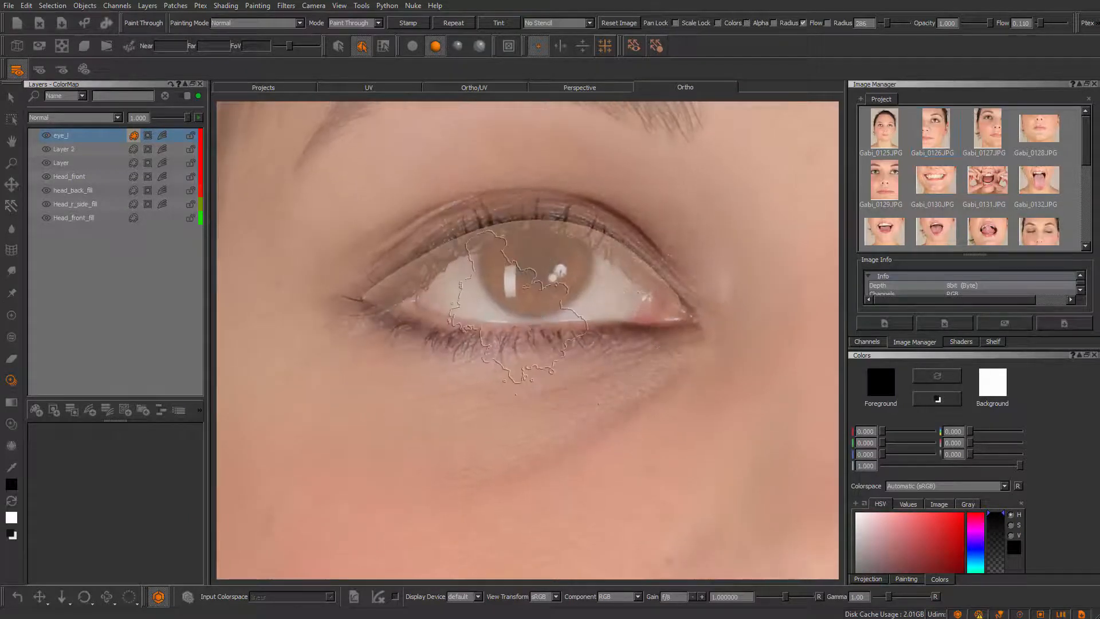
key("r")
mouse_move(524, 319)
left_mouse_down()
mouse_move(671, 318)
mouse_move(470, 298)
mouse_move(418, 269)
mouse_move(498, 413)
left_mouse_up()
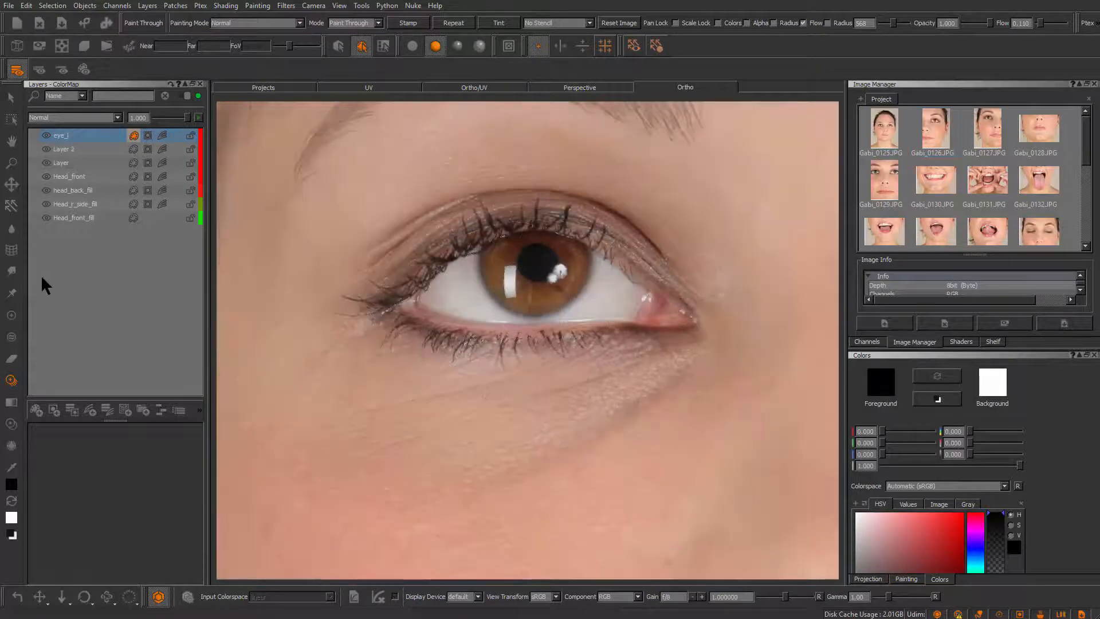
- Warp the projected lids and eye corners with the Slerp tool to fit the eye opening, and bake the paint
left_click(11, 271)
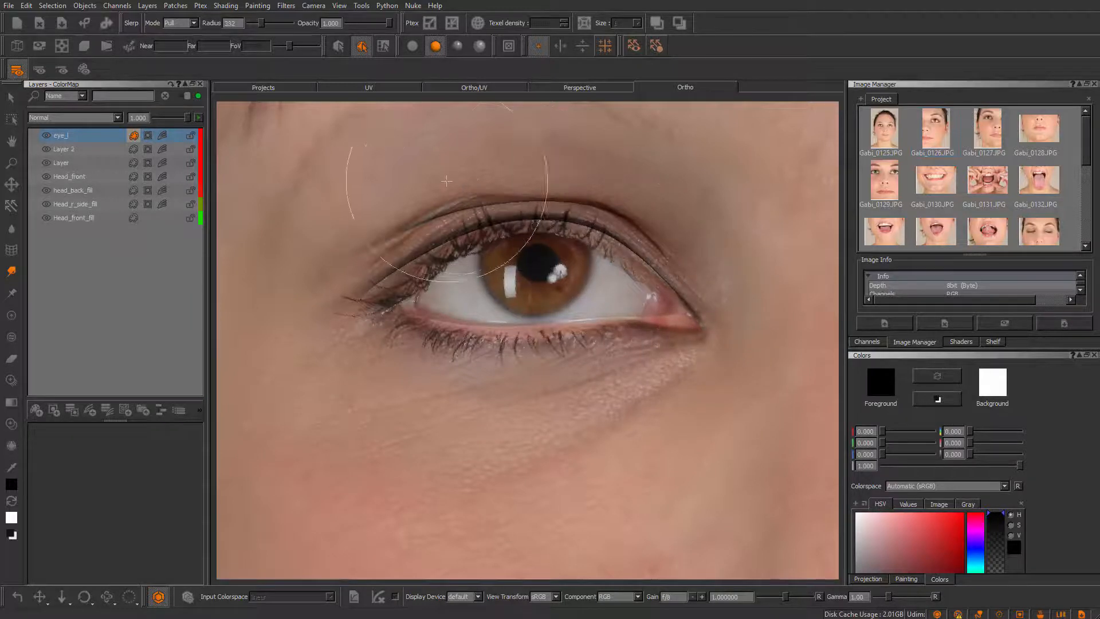
left_click_drag(446, 181, 458, 206)
left_click_drag(354, 261, 418, 225)
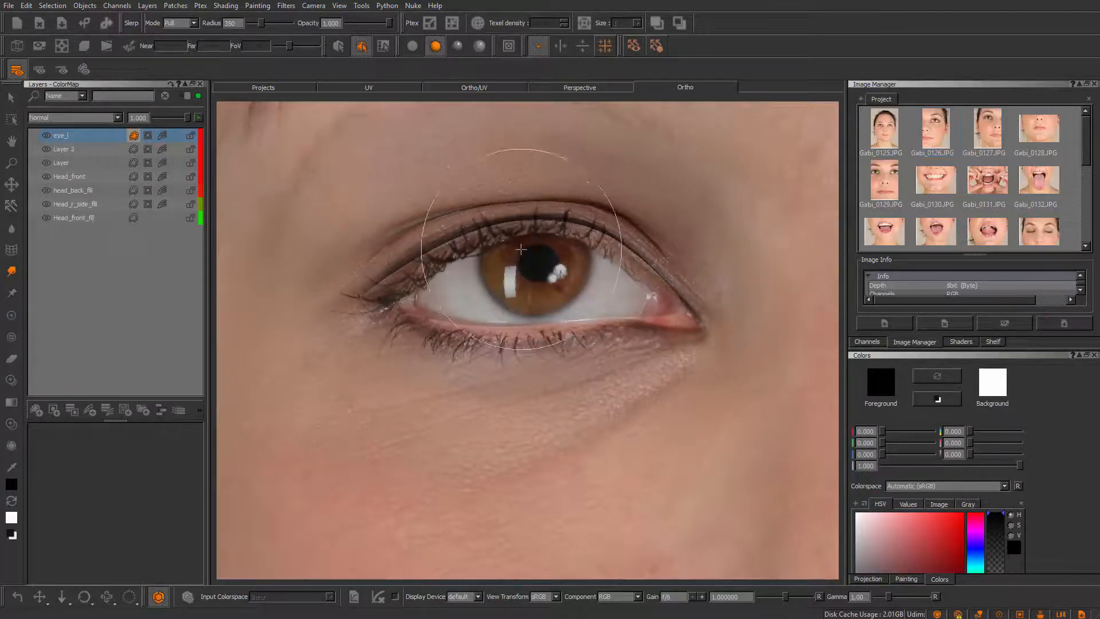
mouse_move(520, 249)
left_mouse_down()
mouse_move(530, 266)
mouse_move(555, 265)
left_mouse_up()
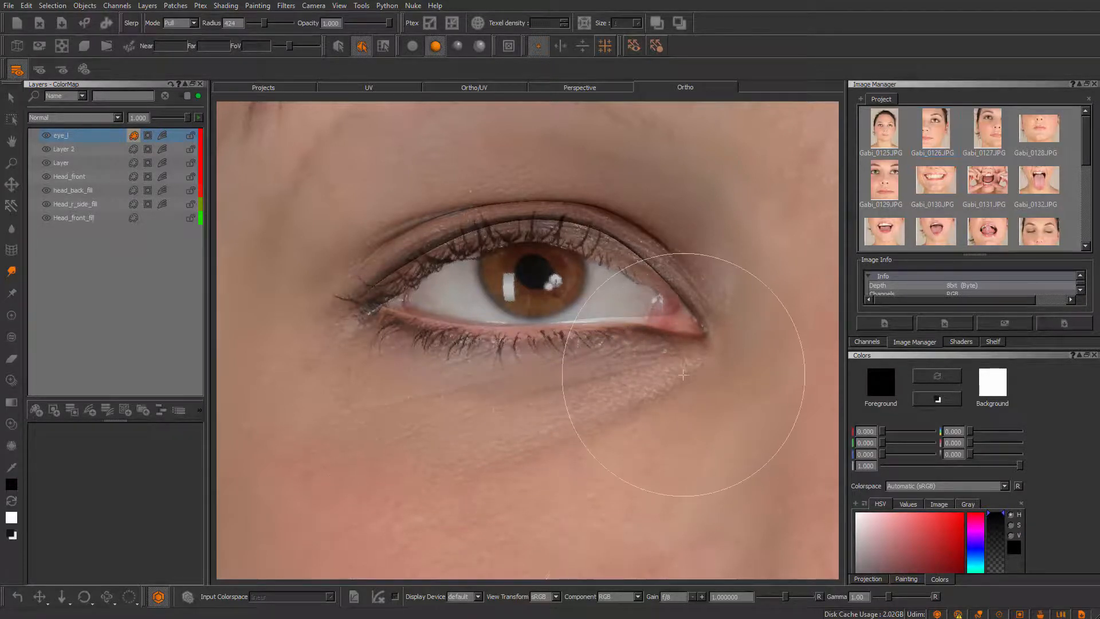
key("b")
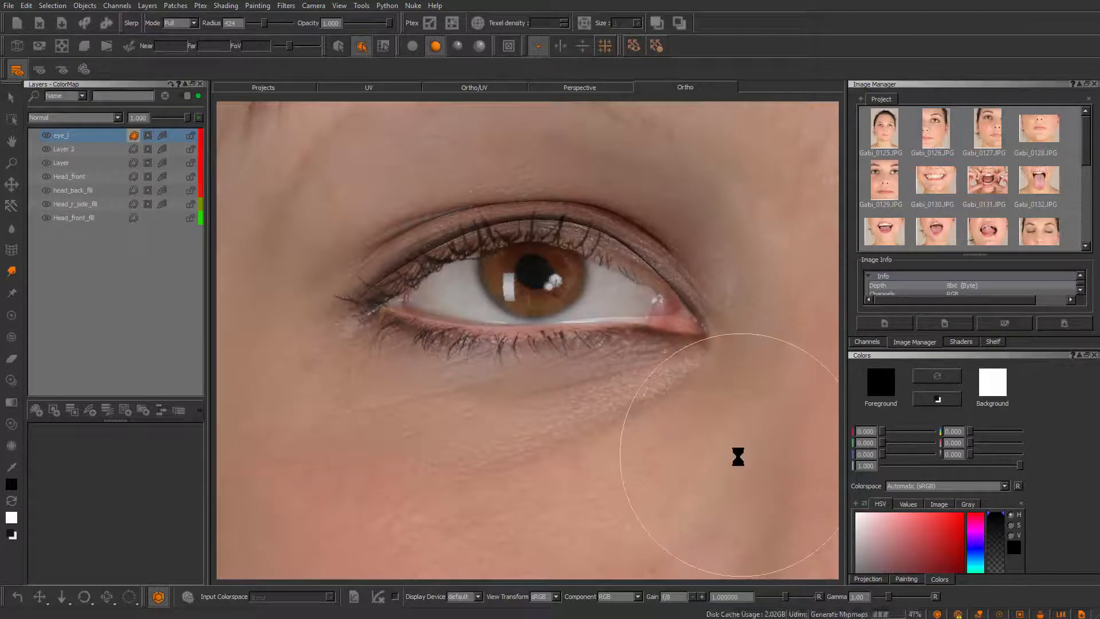
- Target the eye_l mask and soften the edges of the mirrored eye patch with a smaller brush
right_click_drag(748, 457, 554, 412, "alt")
left_click_drag(555, 413, 572, 422, "alt")
middle_click_drag(593, 424, 572, 415, "alt")
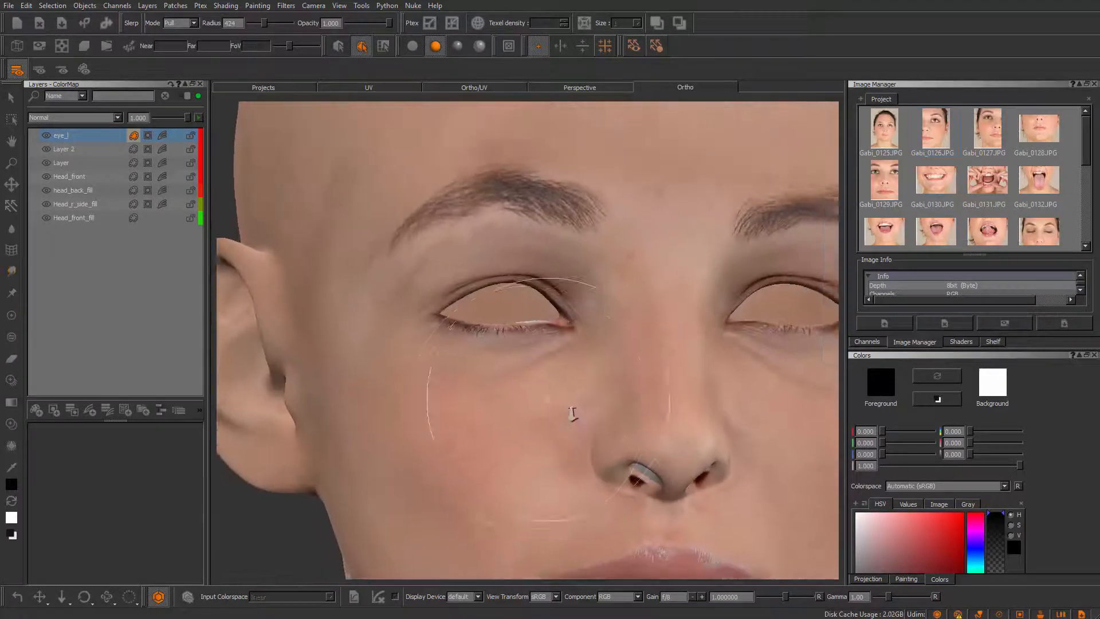
right_click_drag(572, 415, 621, 403, "alt")
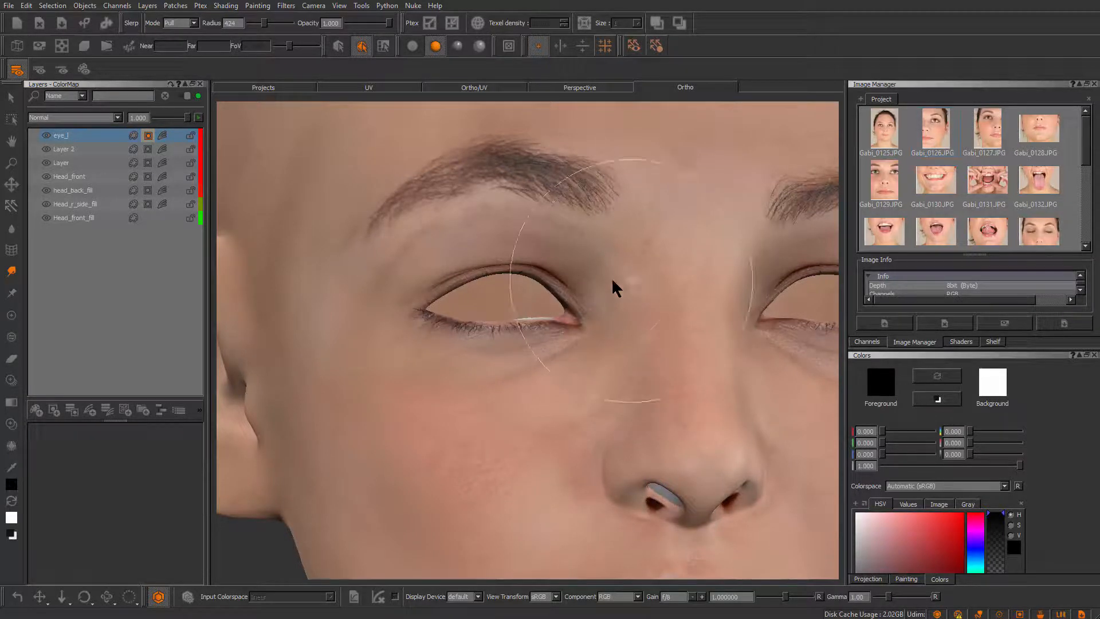
key("r")
left_click_drag(580, 246, 511, 246)
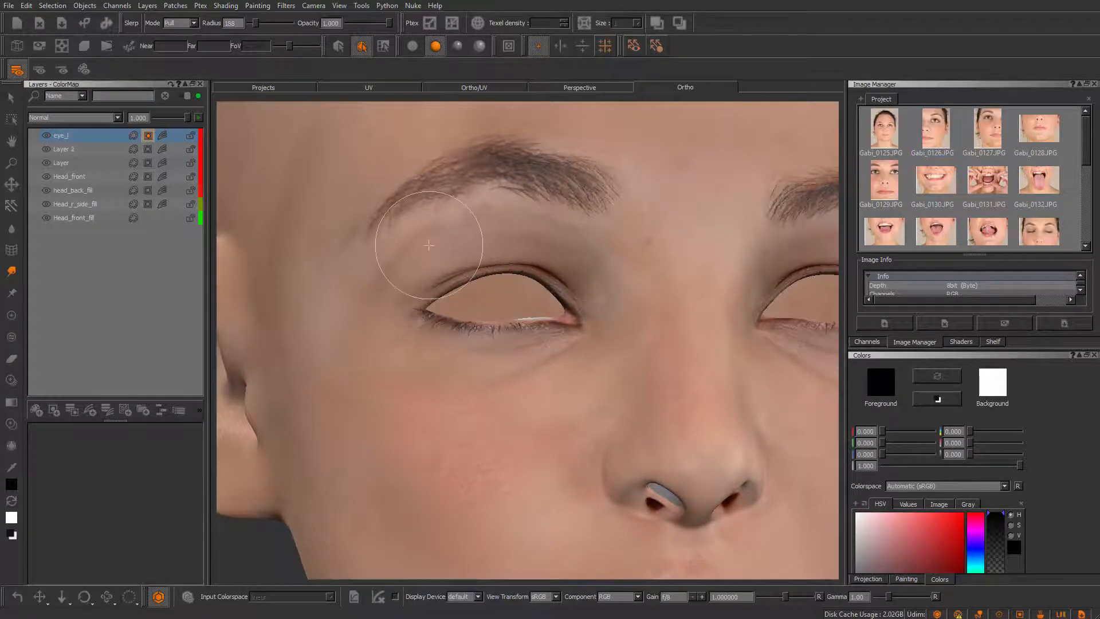
key("p")
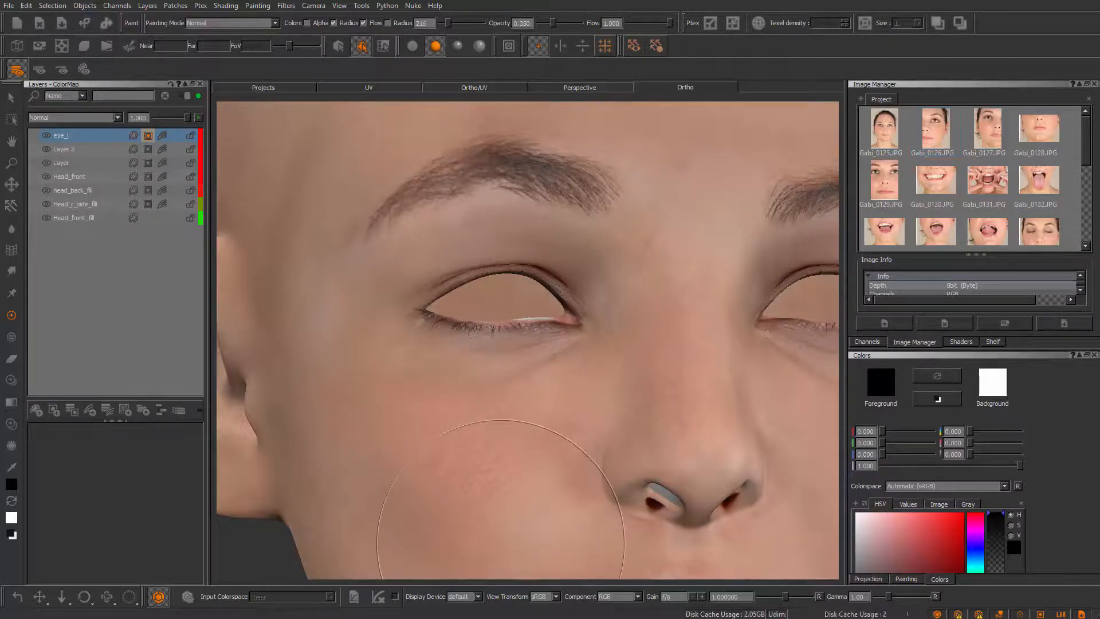
- Hide the second stray eye on the other side of the head's back by painting black on the eye_l mask
left_click_drag(500, 544, 564, 543, "alt")
left_click_drag(559, 436, 577, 383, "alt")
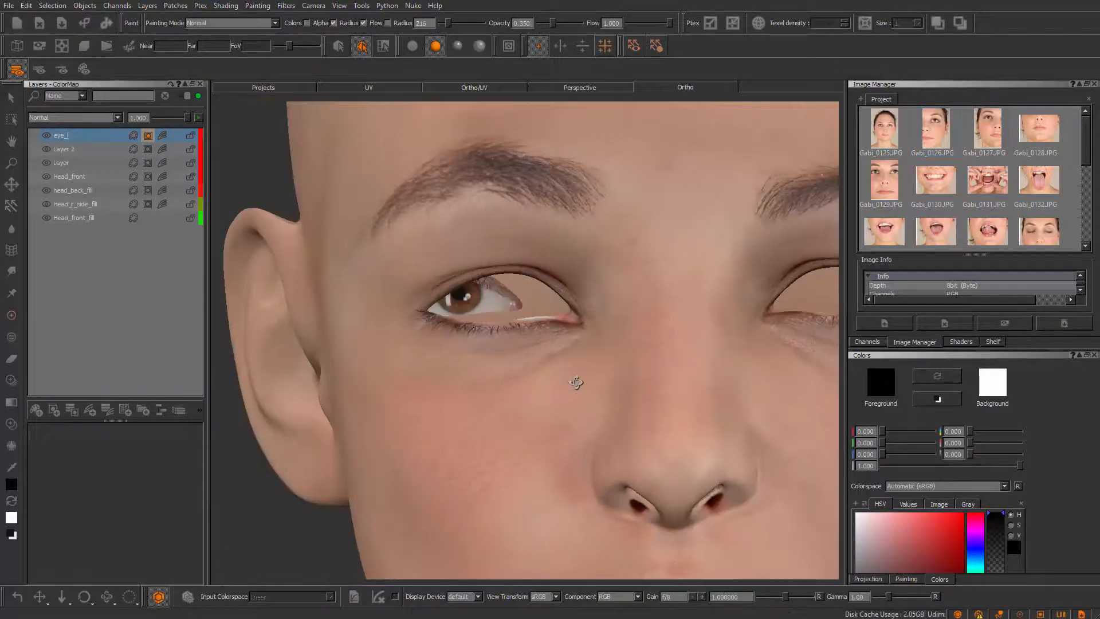
middle_click_drag(577, 384, 498, 410, "alt")
right_click_drag(498, 409, 435, 361, "alt")
left_click_drag(435, 361, 574, 383, "alt")
middle_click_drag(575, 383, 783, 392, "alt")
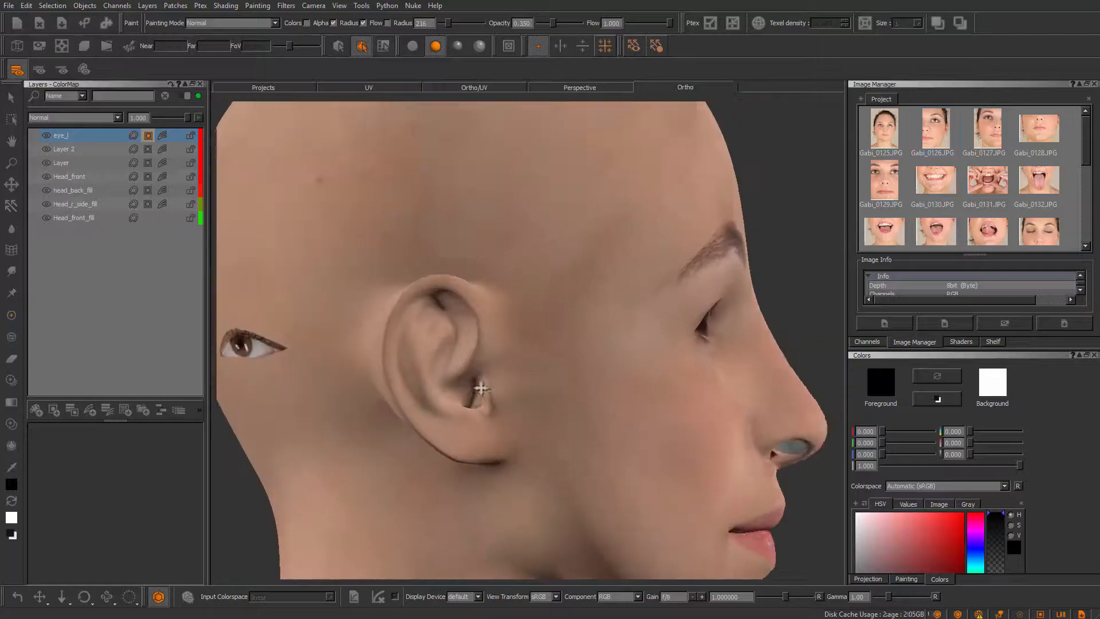
middle_click_drag(268, 367, 397, 364, "alt")
left_click(387, 350)
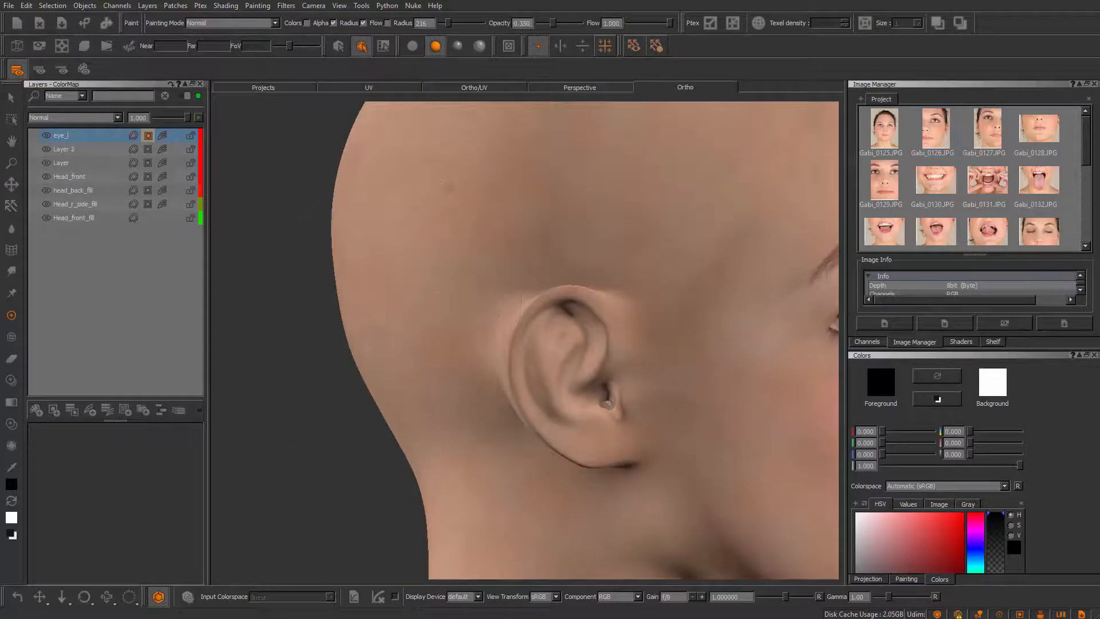
- Load the frontal face photo into Paint Through over the nose and add a new paint layer named nose
left_click_drag(684, 369, 478, 388, "alt")
middle_click_drag(479, 387, 436, 389, "alt")
right_click_drag(435, 390, 562, 394, "alt")
left_click_drag(563, 393, 690, 348, "alt")
middle_click_drag(689, 348, 772, 330, "alt")
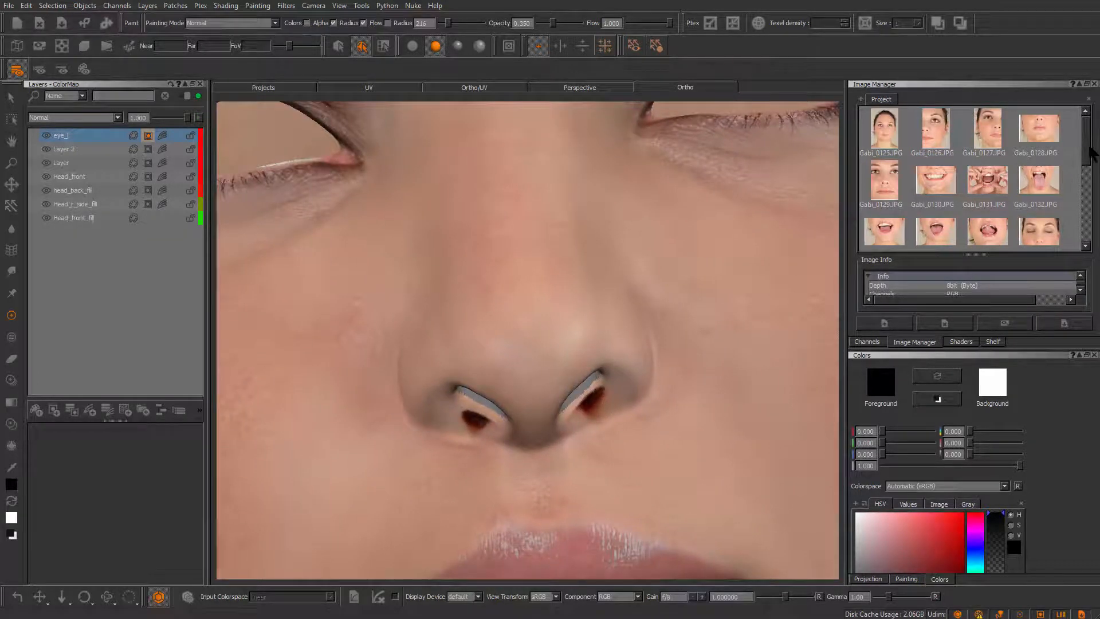
mouse_move(1091, 152)
left_mouse_down()
mouse_move(1094, 227)
mouse_move(1088, 148)
left_mouse_up()
left_click_drag(692, 305, 483, 376)
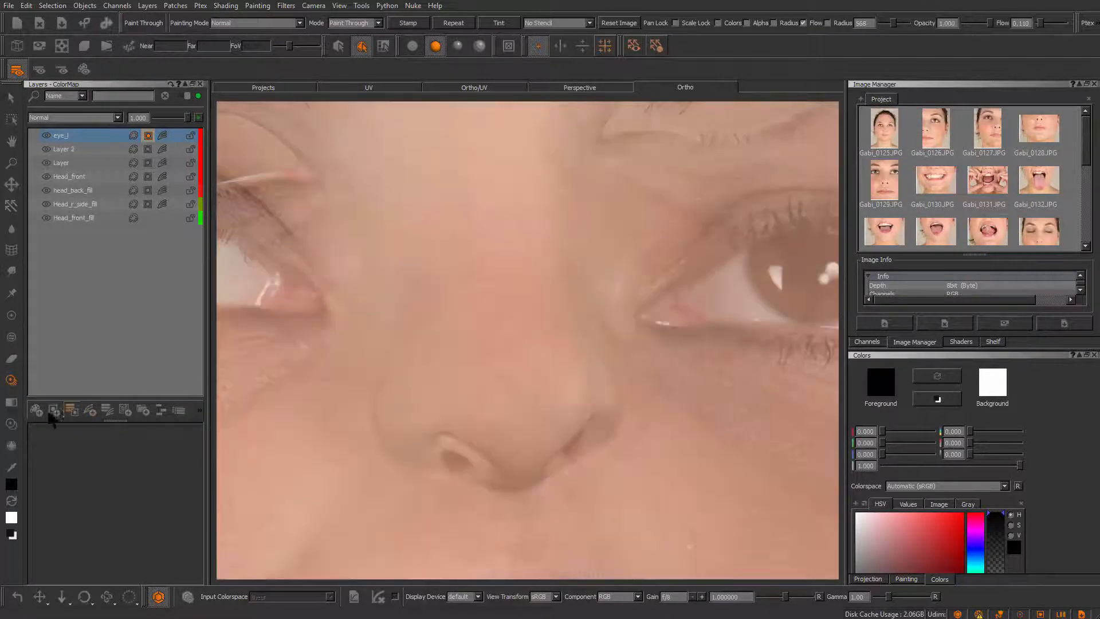
left_click(38, 410)
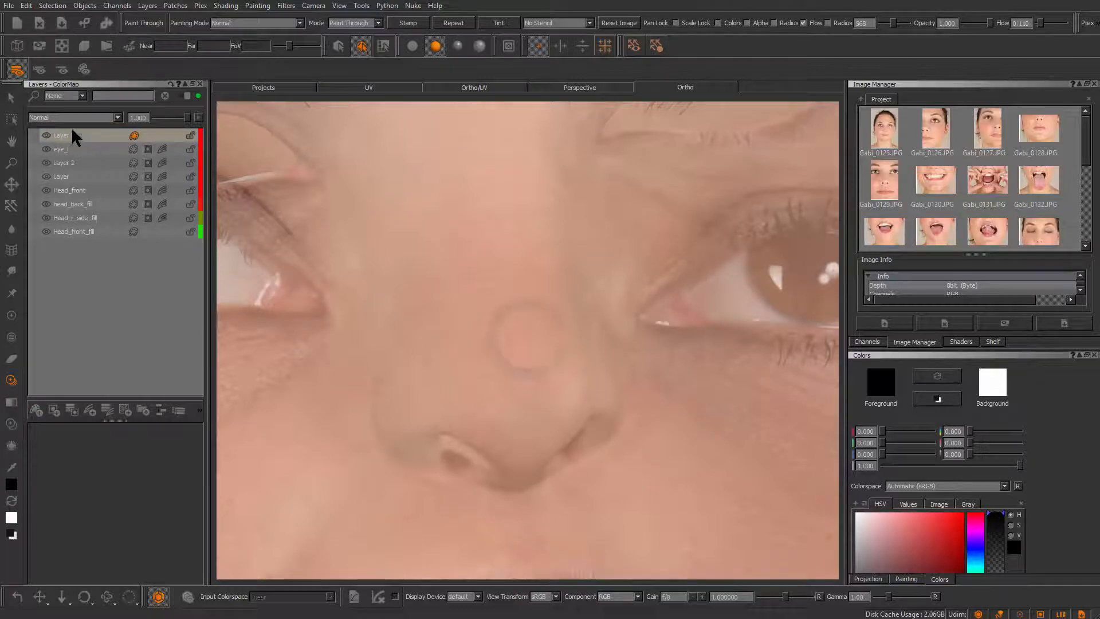
double_click(73, 136)
type("nose")
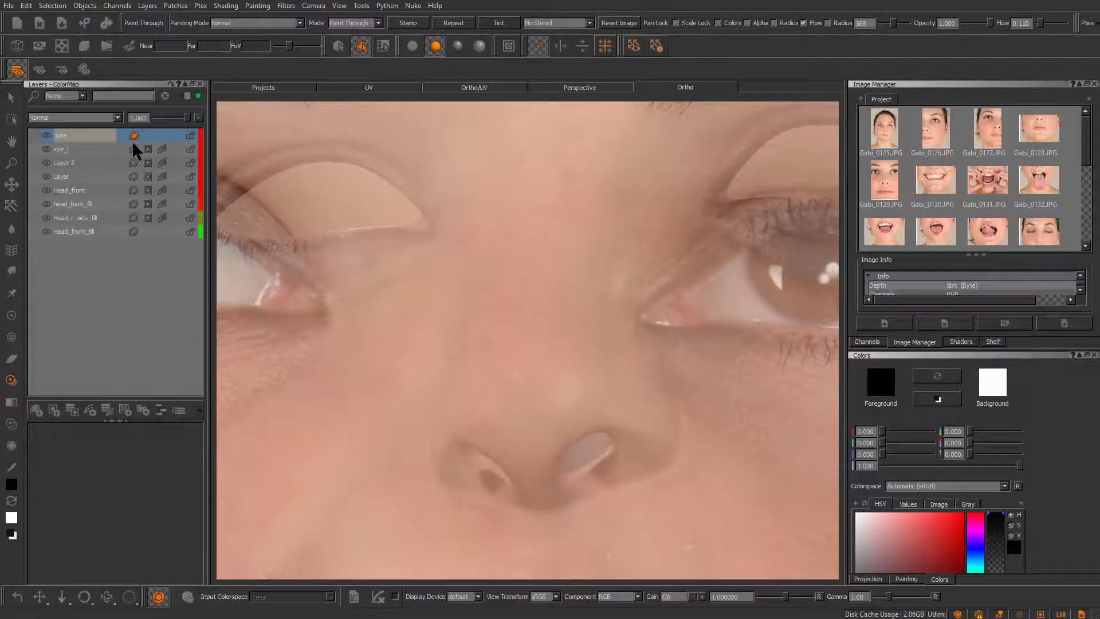
- Move, scale and rotate the photo so its nose and nostrils line up with the model's nose from the front
scroll(612, 373, "down", 3)
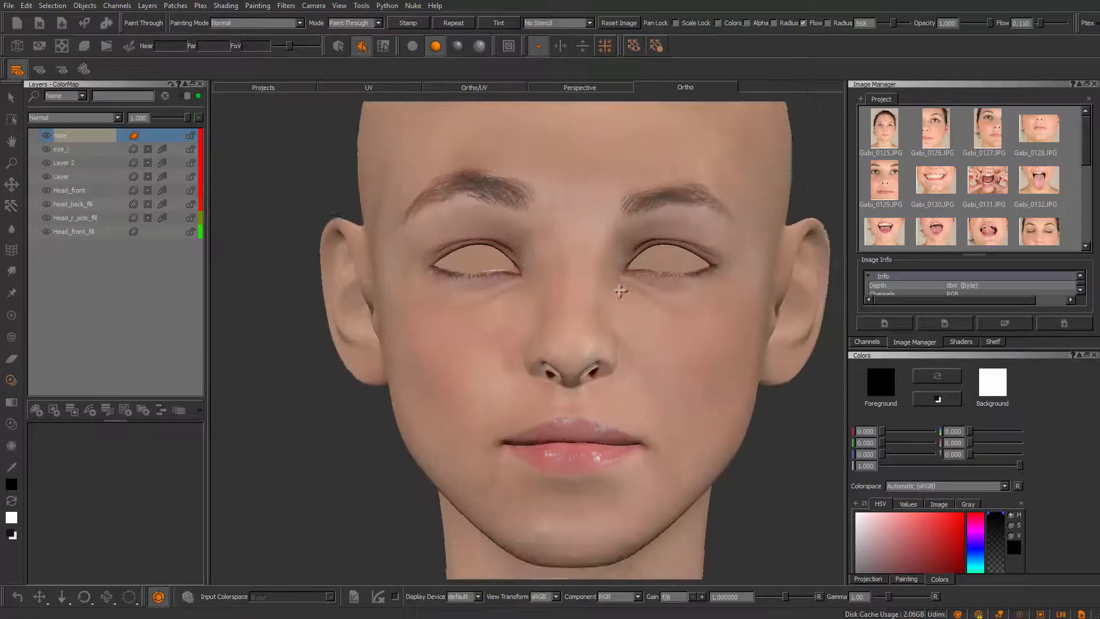
scroll(684, 431, "up", 3)
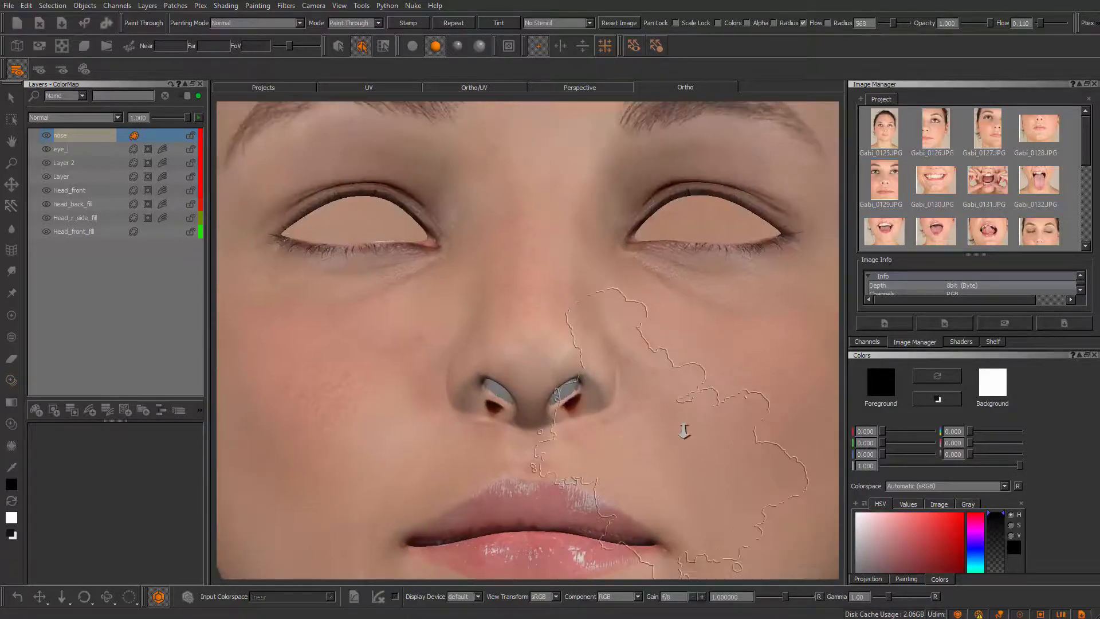
right_click_drag(684, 431, 542, 387, "alt")
mouse_move(542, 388)
left_mouse_down("shift")
mouse_move(540, 246)
mouse_move(589, 356)
mouse_move(432, 364)
mouse_move(760, 430)
left_mouse_up("shift")
mouse_move(665, 371)
left_mouse_down("shift")
mouse_move(630, 382)
mouse_move(652, 365)
left_mouse_up("shift")
mouse_move(589, 386)
left_mouse_down("ctrl")
mouse_move(584, 396)
mouse_move(544, 395)
left_mouse_up("ctrl")
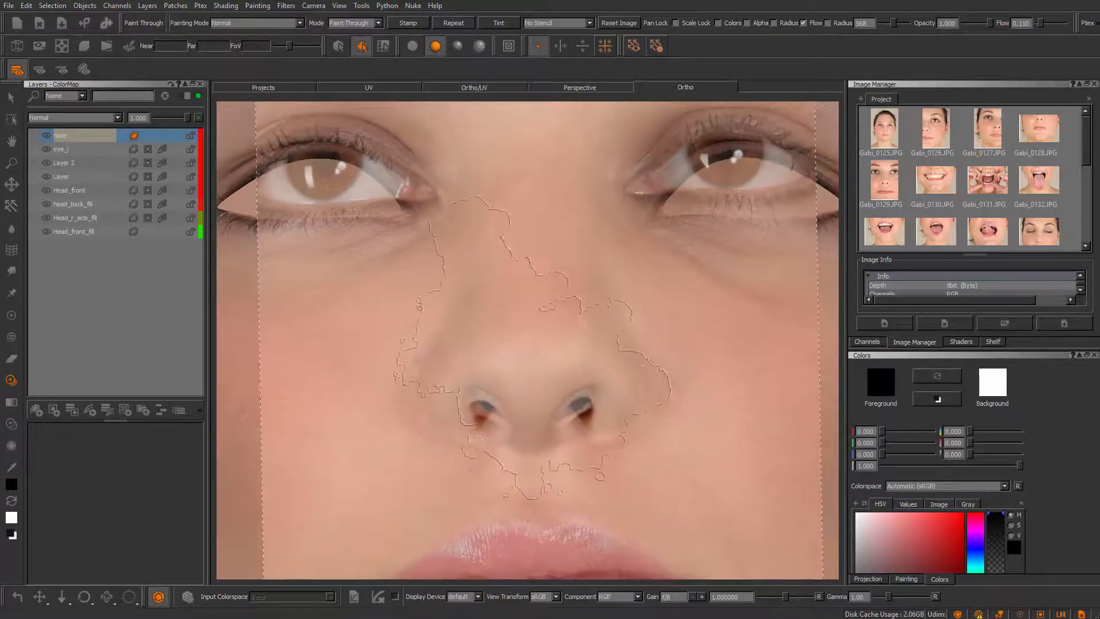
- Reduce the Paint Through brush size and paint the photo's nose tip and nostrils onto the nose layer
key("r")
key("shift")
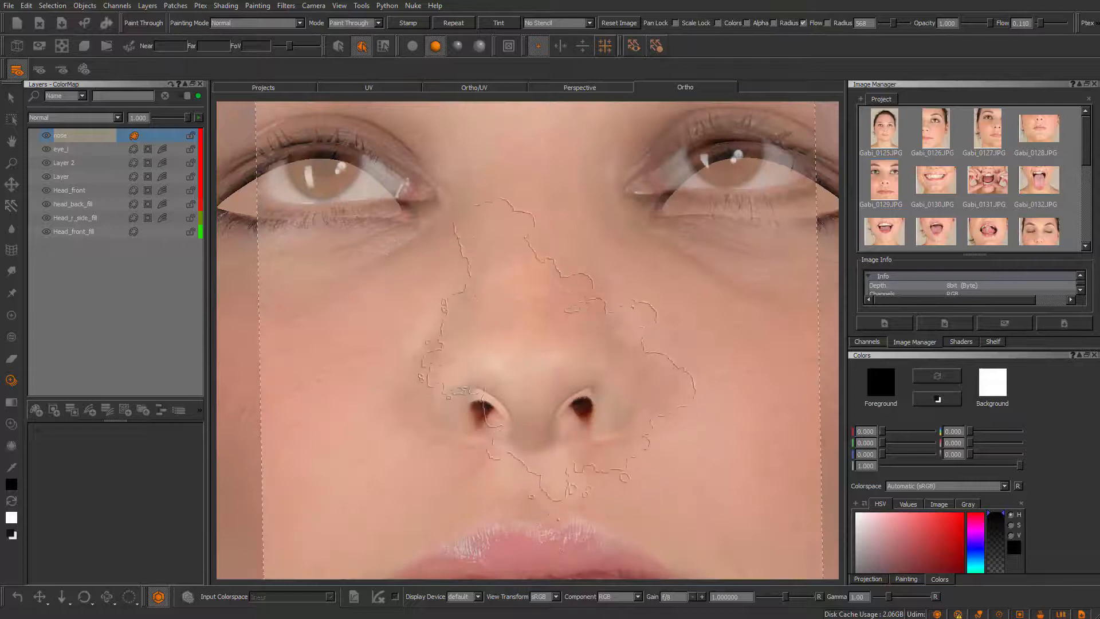
key("r")
left_click_drag(554, 342, 431, 343)
mouse_move(510, 350)
left_mouse_down()
mouse_move(521, 358)
mouse_move(519, 336)
left_mouse_up()
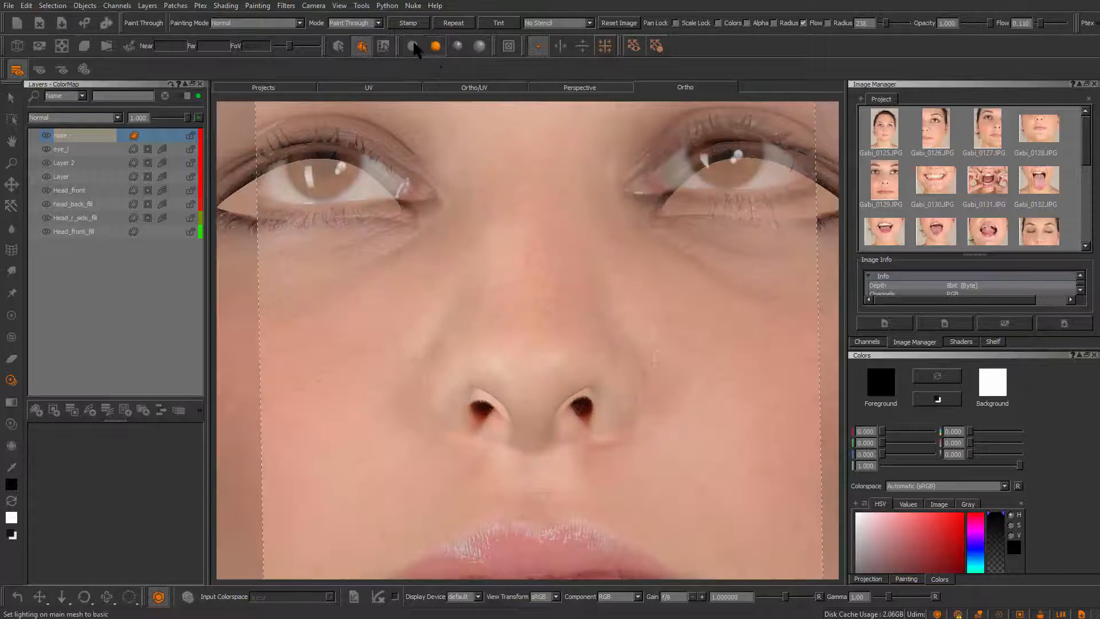
- Switch the viewport to flat lighting and paint the photo's skin along the nose bridge, nostril sides, upper lip and inner cheeks
left_click(412, 46)
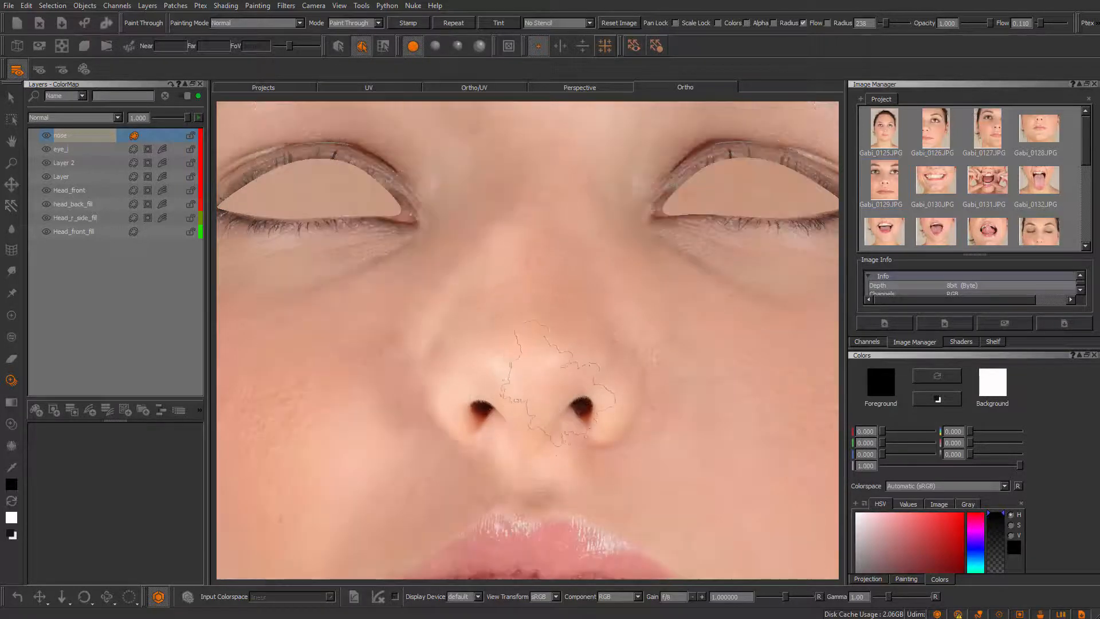
mouse_move(533, 467)
left_mouse_down()
mouse_move(477, 246)
mouse_move(447, 447)
mouse_move(653, 429)
mouse_move(415, 360)
left_mouse_up()
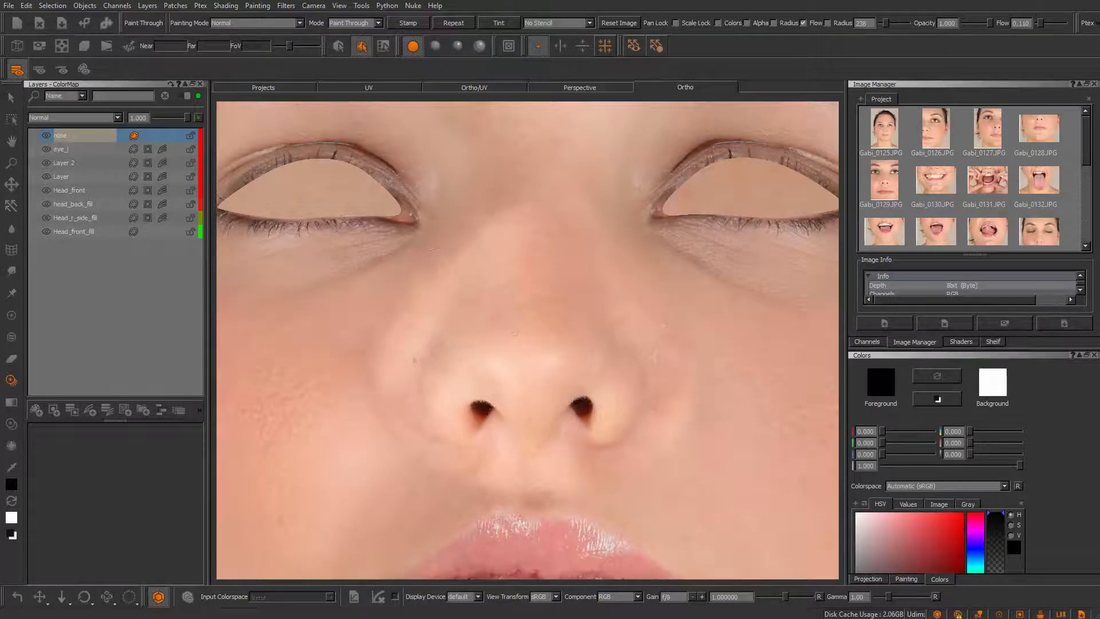
mouse_move(634, 451)
left_mouse_down()
mouse_move(653, 401)
mouse_move(475, 241)
mouse_move(492, 295)
left_mouse_up()
mouse_move(378, 301)
left_mouse_down()
mouse_move(396, 475)
mouse_move(716, 435)
left_mouse_up()
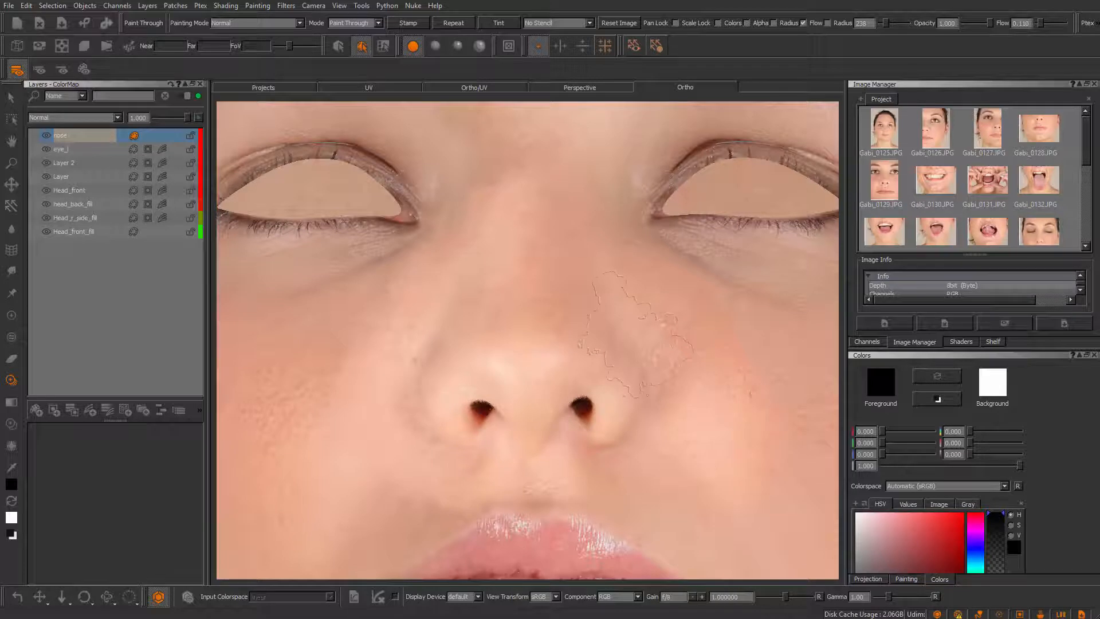
mouse_move(361, 330)
left_mouse_down()
mouse_move(341, 376)
mouse_move(403, 502)
left_mouse_up()
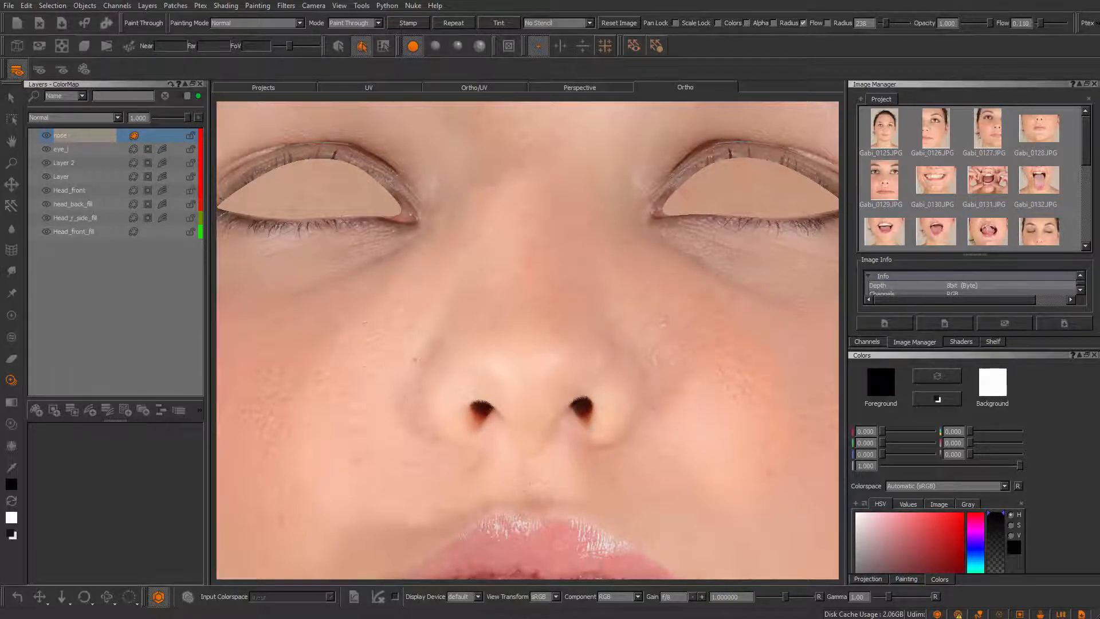
mouse_move(414, 406)
left_mouse_down()
mouse_move(406, 395)
mouse_move(418, 395)
left_mouse_up()
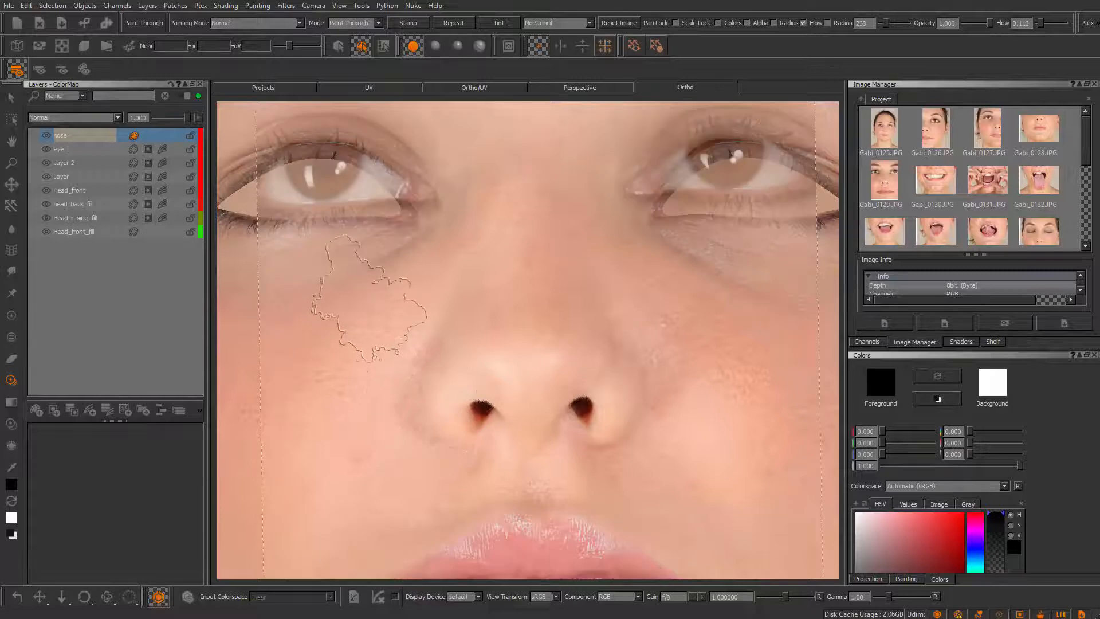
- Nudge the projected nostrils into place with the Slerp tool, switch to basic lighting and enlarge the brush radius to 226
left_click(12, 273)
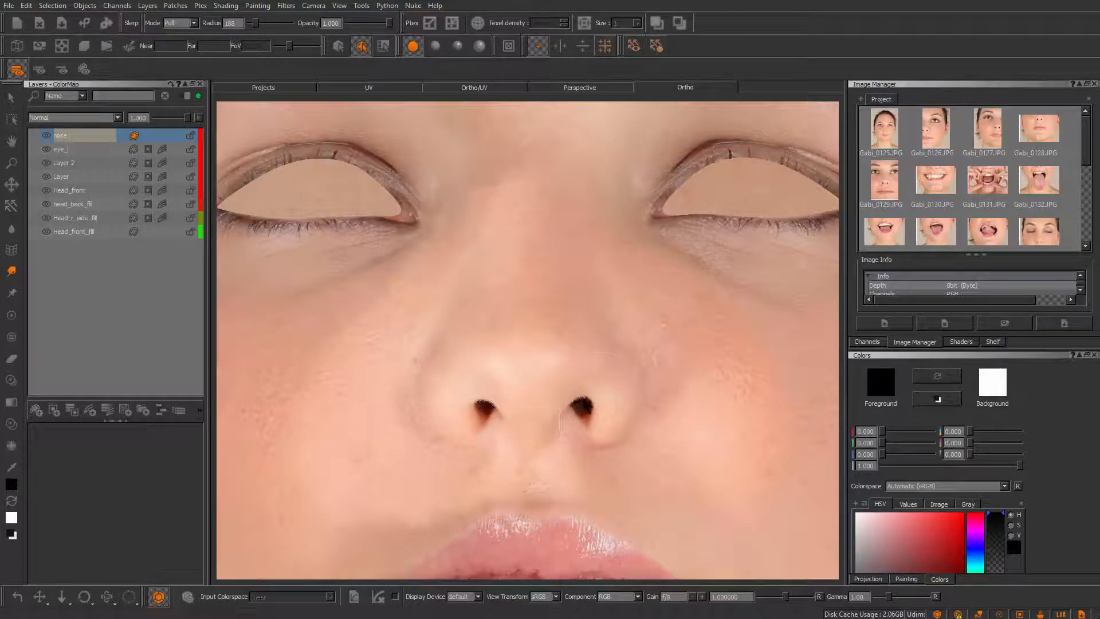
left_click(435, 47)
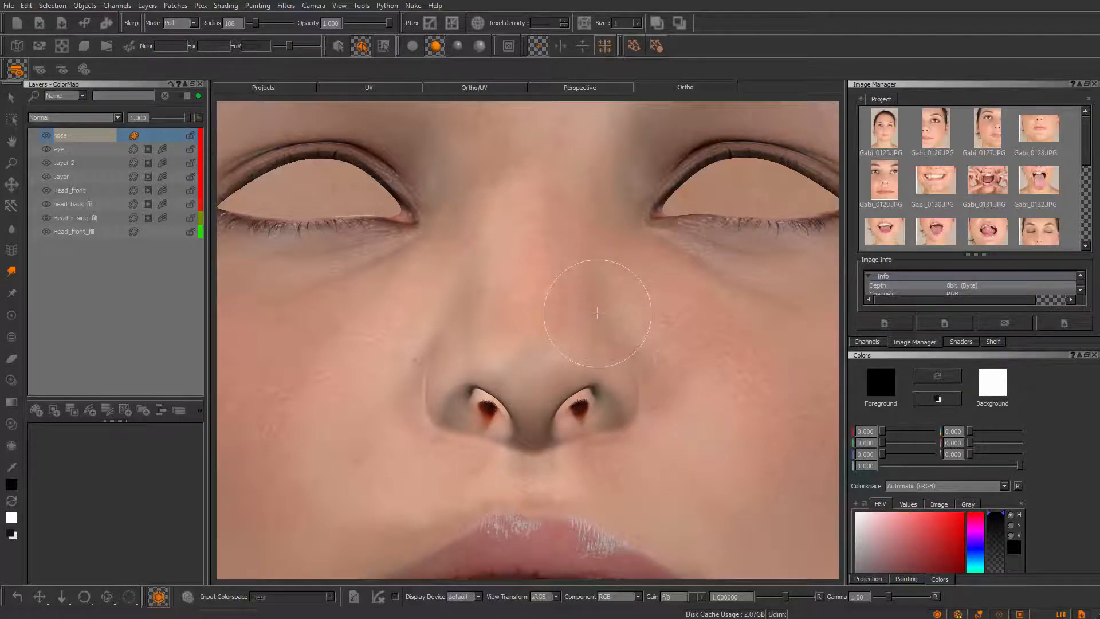
left_click_drag(597, 313, 614, 398, "alt")
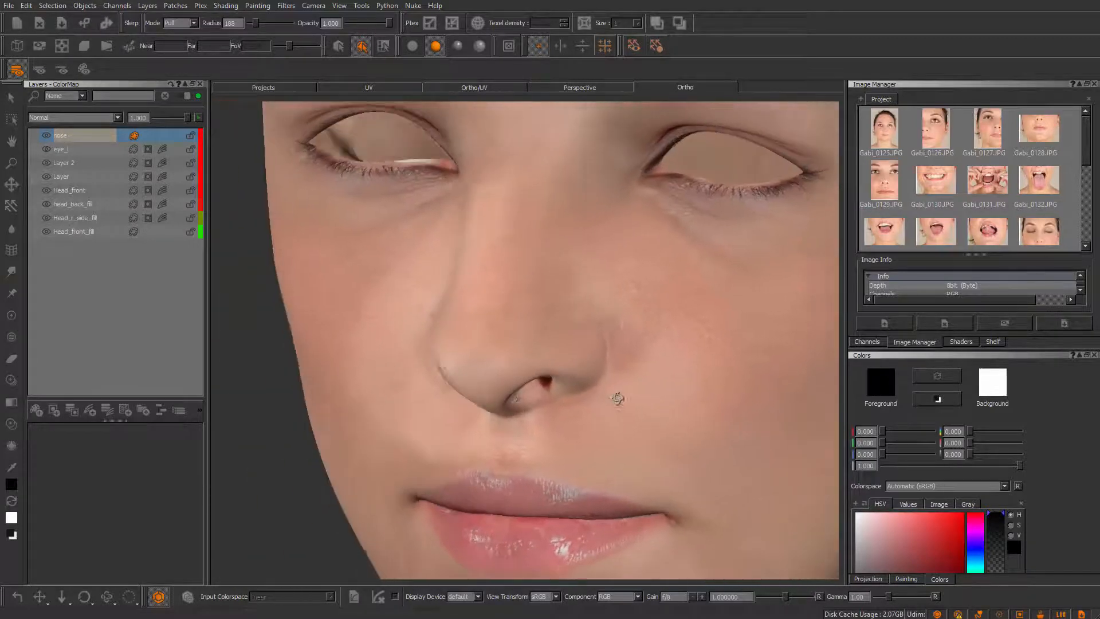
mouse_move(613, 398)
right_mouse_down("alt")
mouse_move(650, 478)
mouse_move(523, 380)
mouse_move(558, 417)
mouse_move(504, 321)
right_mouse_up("alt")
key("p")
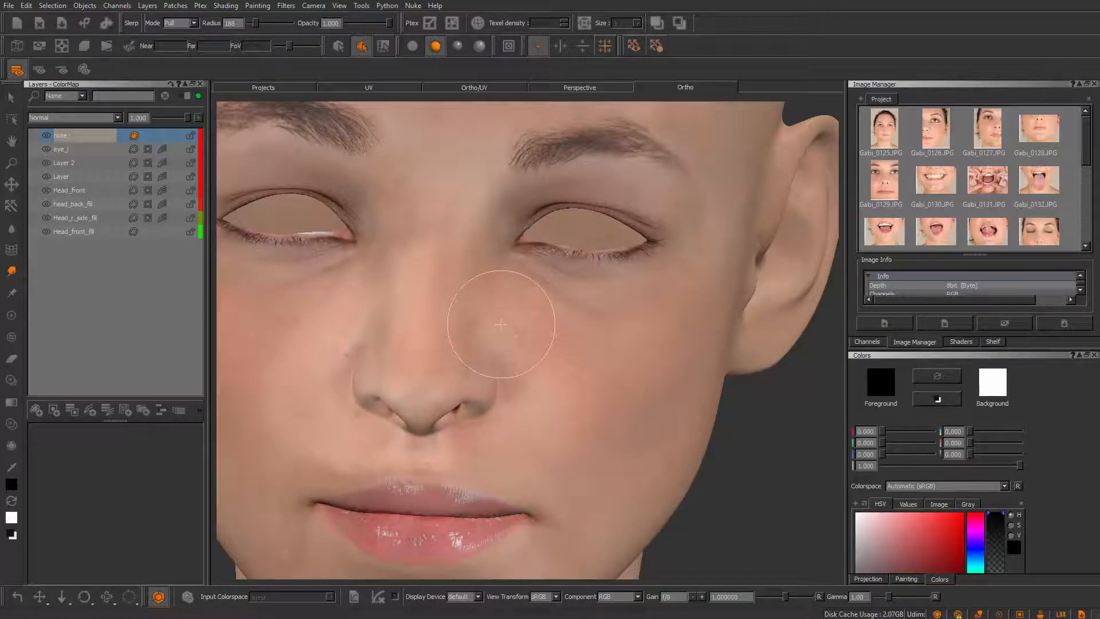
left_click_drag(504, 319, 510, 314, "shift")
- Add an HSV adjustment stack to the nose layer and set its Value Scale to 0.860
right_click(140, 138)
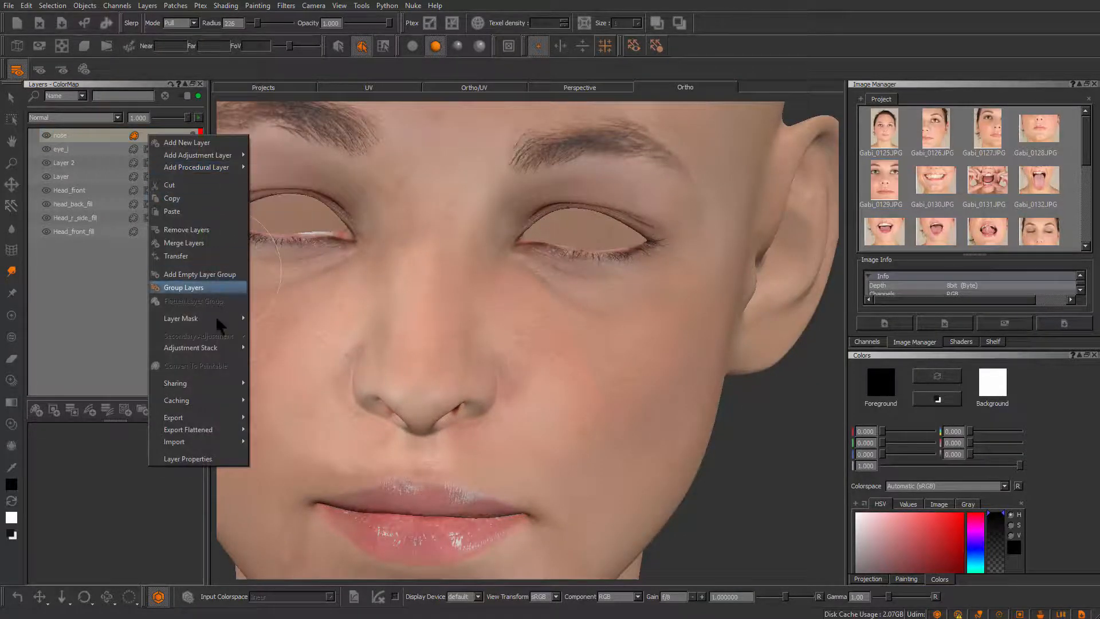
mouse_move(229, 318)
mouse_move(309, 321)
mouse_move(212, 348)
mouse_move(312, 348)
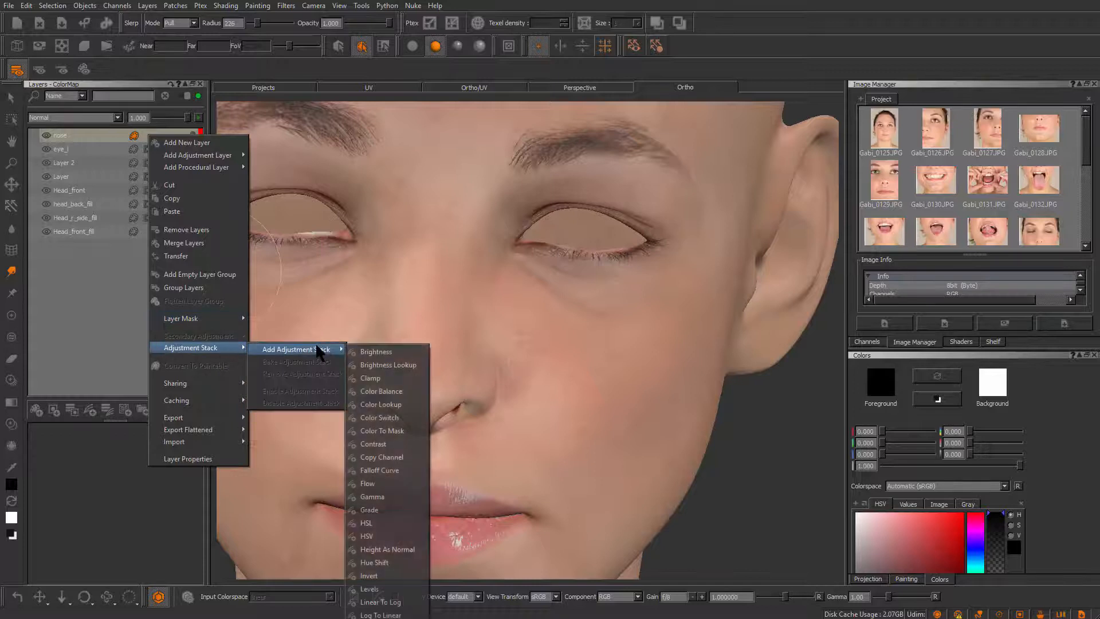
left_click(384, 523)
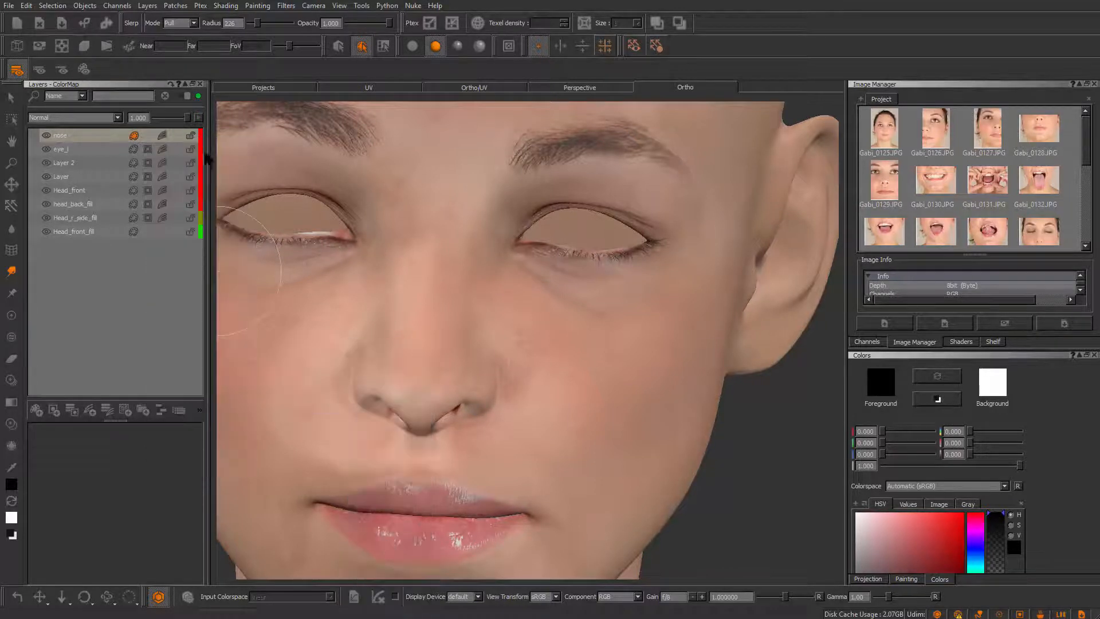
left_click(162, 134)
left_click(222, 203)
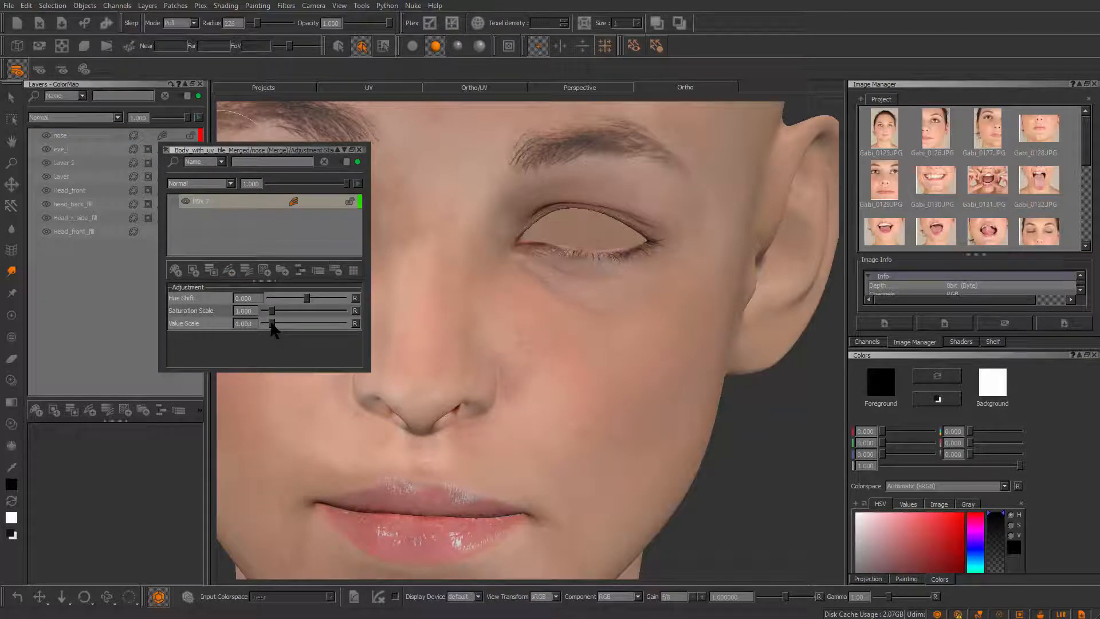
left_click_drag(271, 325, 273, 325)
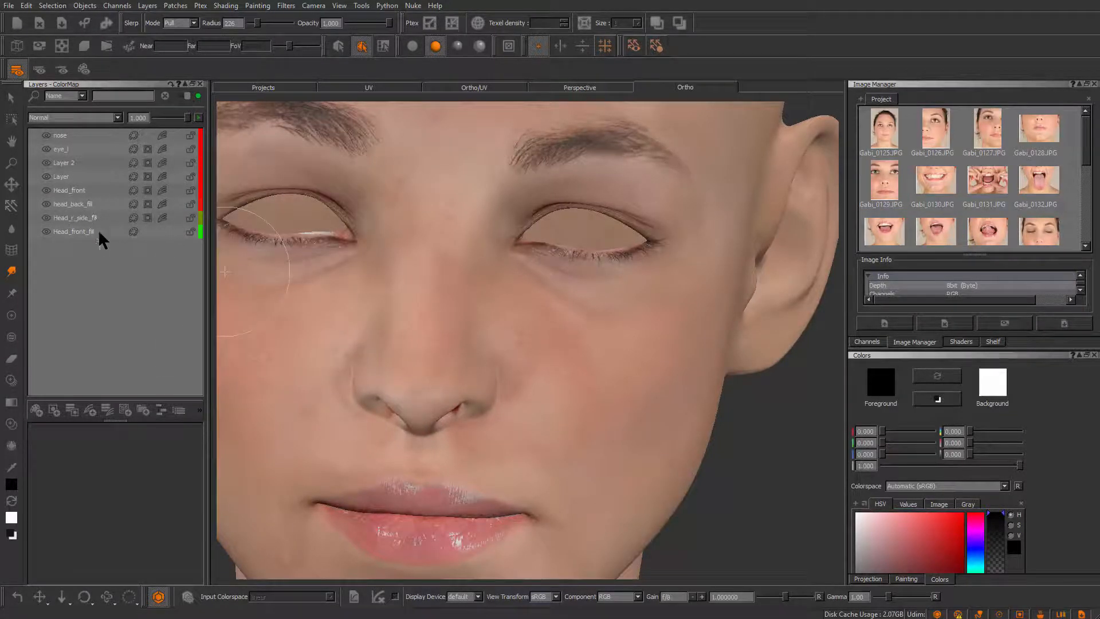
- Reopen the nose layer's adjustment stack, widen its window and fine-tune the HSV Value Scale to about 0.89
left_click(162, 137)
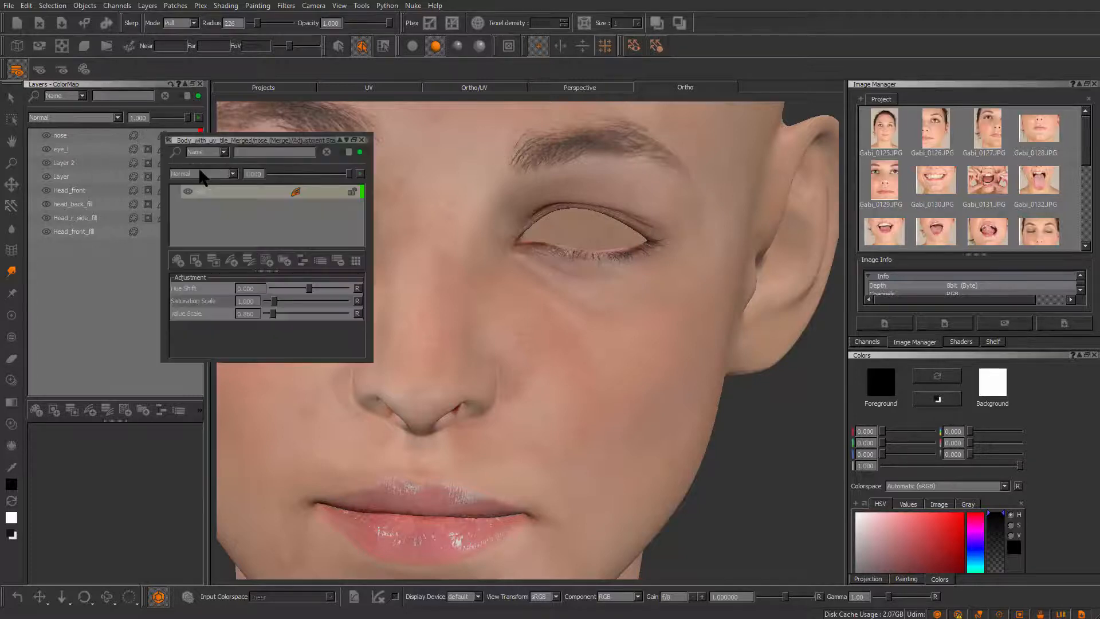
left_click_drag(221, 140, 471, 224)
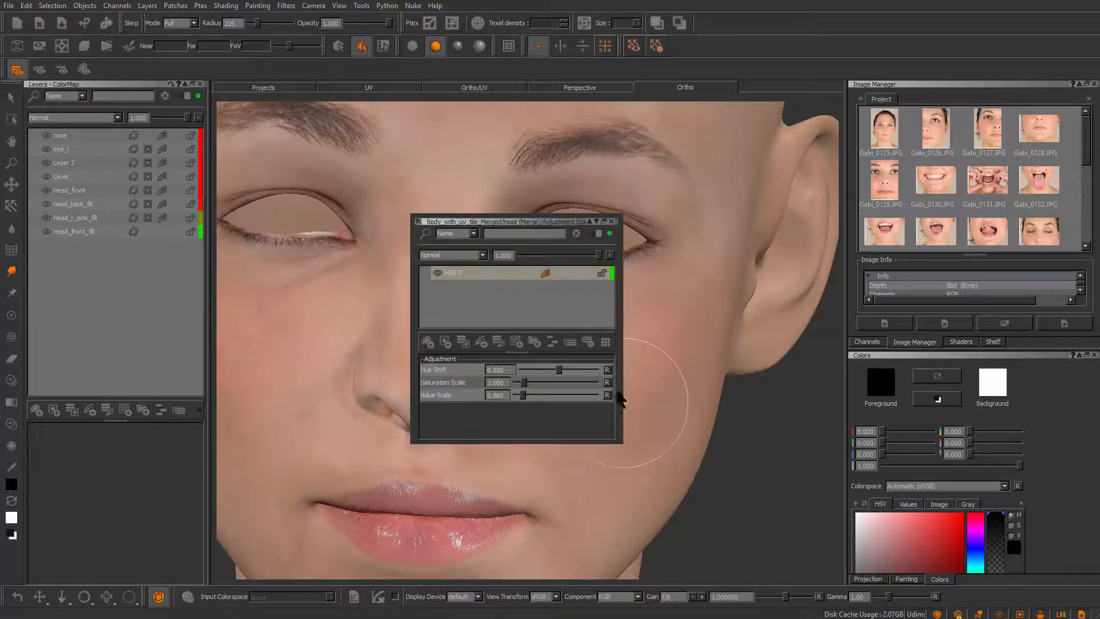
left_click_drag(625, 403, 1076, 411)
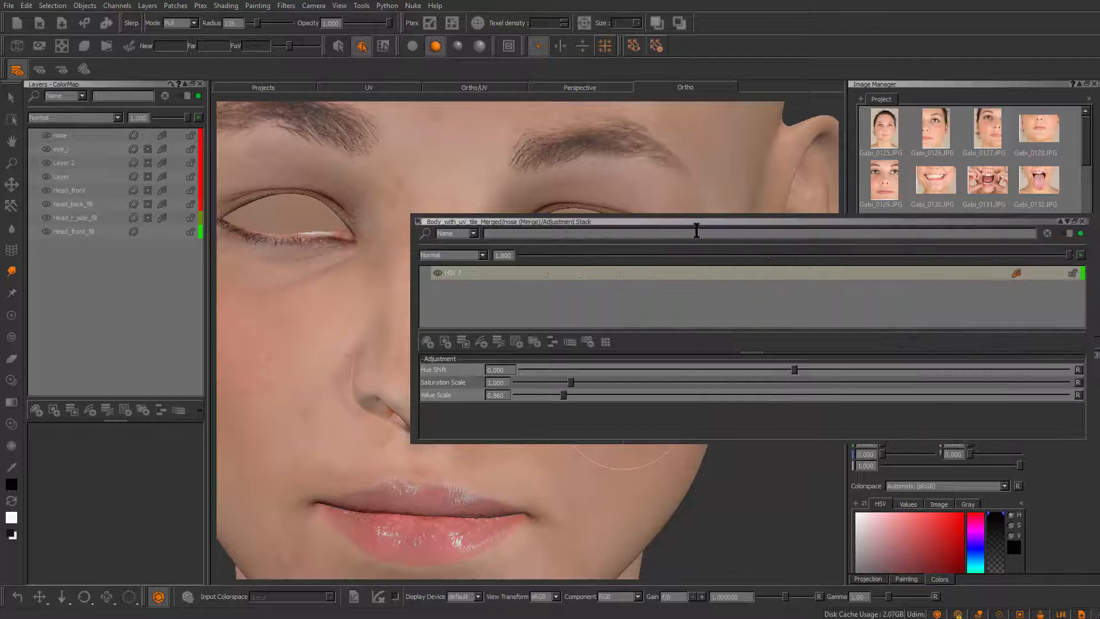
left_click_drag(599, 219, 371, 23)
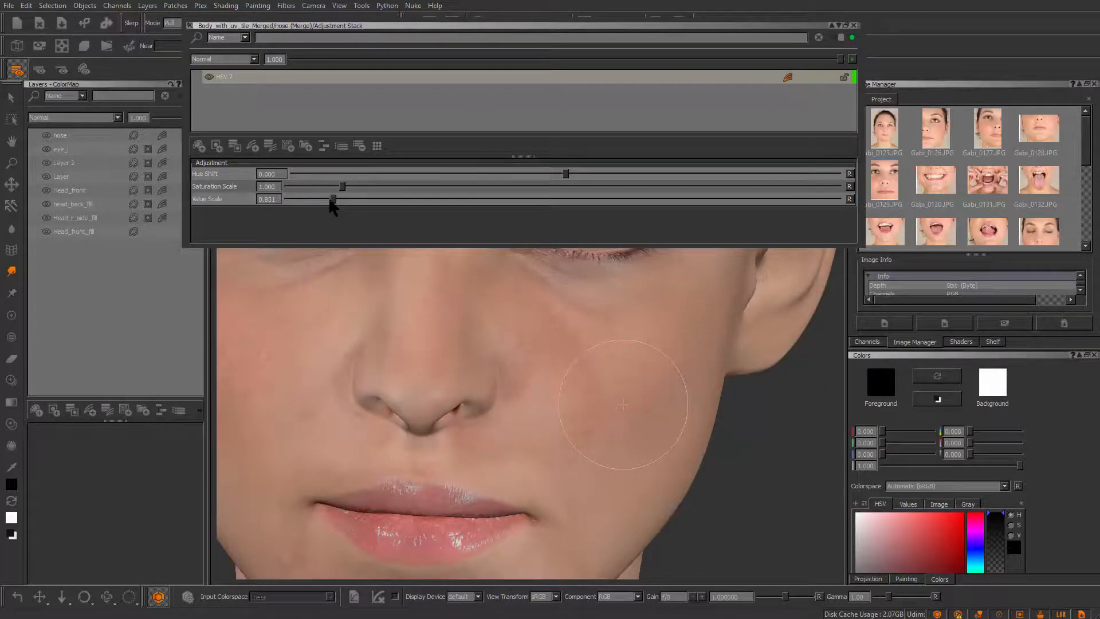
mouse_move(348, 199)
left_mouse_down()
mouse_move(357, 198)
mouse_move(340, 199)
left_mouse_up()
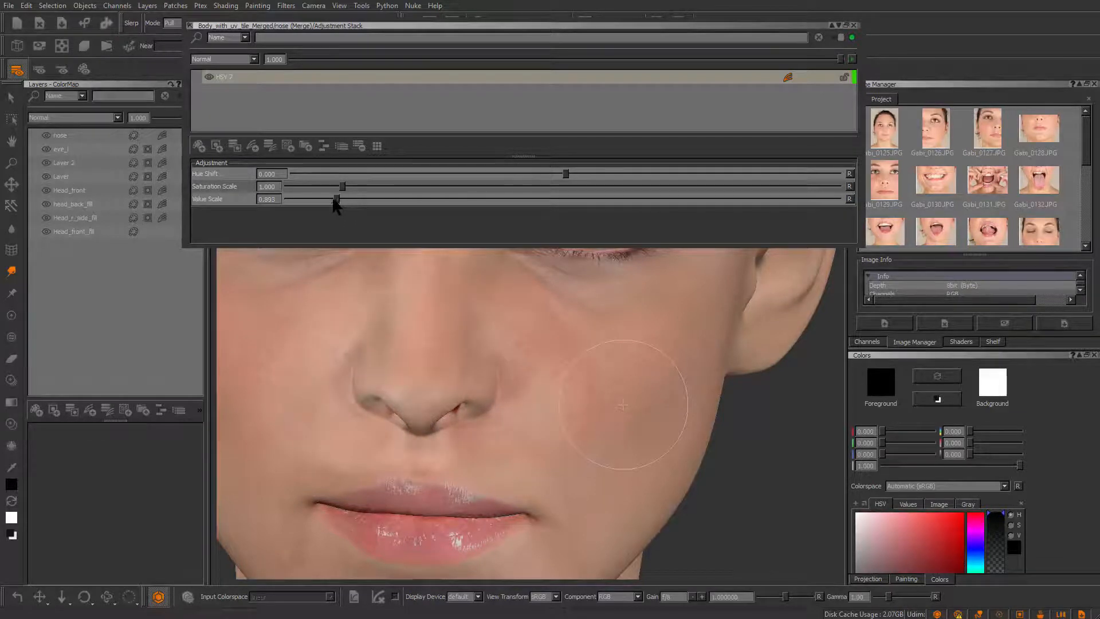
left_click_drag(330, 199, 334, 199)
- Add a Reveal All mask to the nose layer
left_click(88, 137)
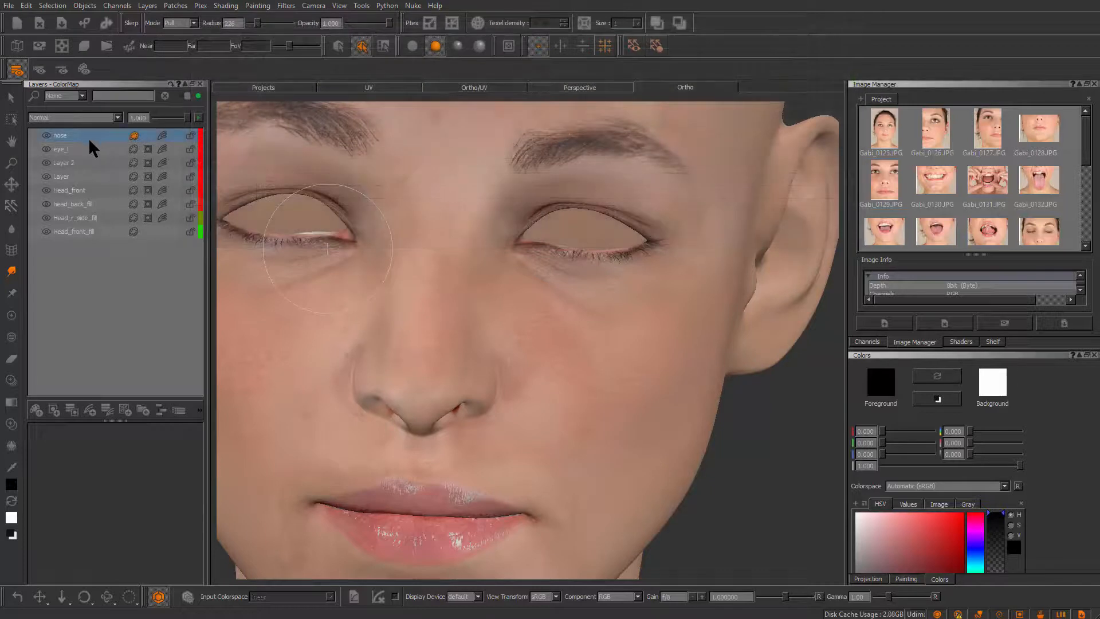
right_click(89, 139)
mouse_move(166, 323)
mouse_move(247, 324)
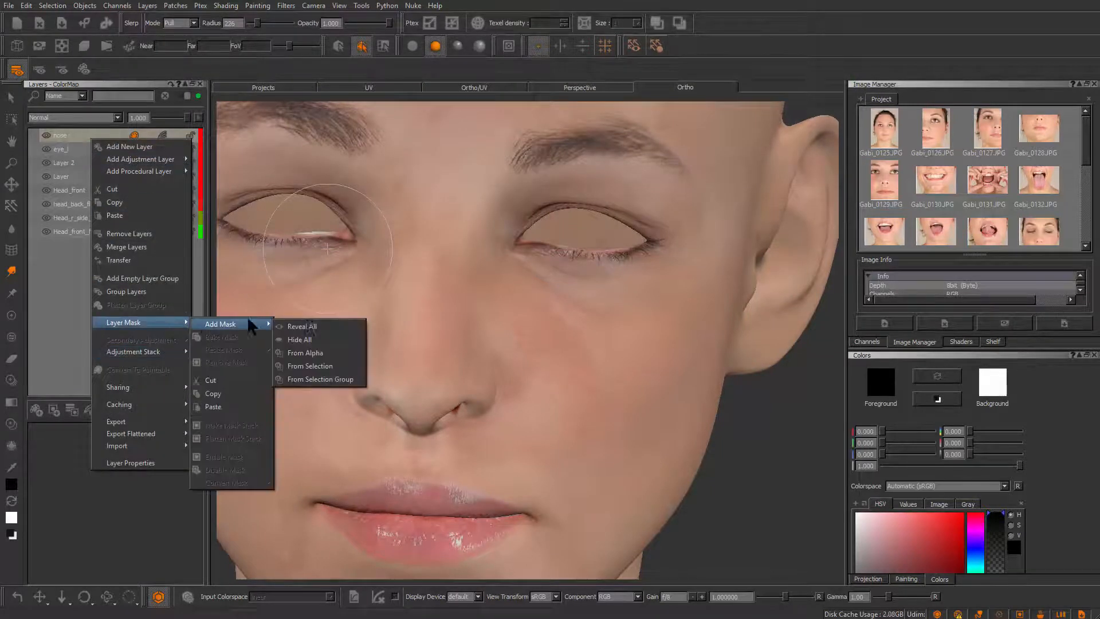
left_click(321, 326)
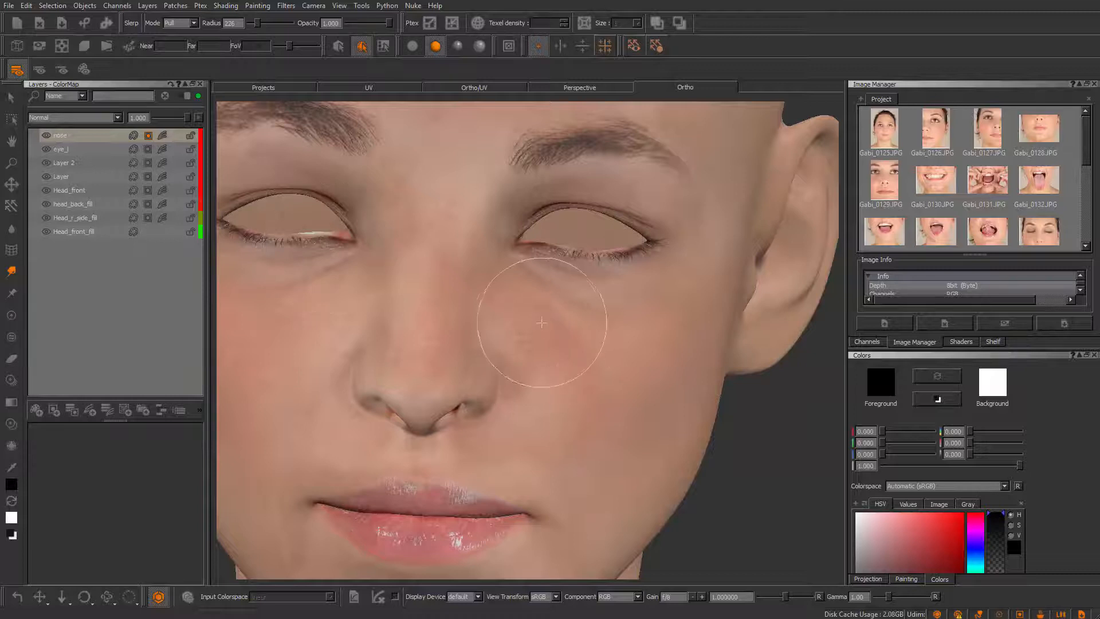
- Paint black on the nose layer's mask to blend the patch into the cheek, and reduce the brush radius to 84
key("p")
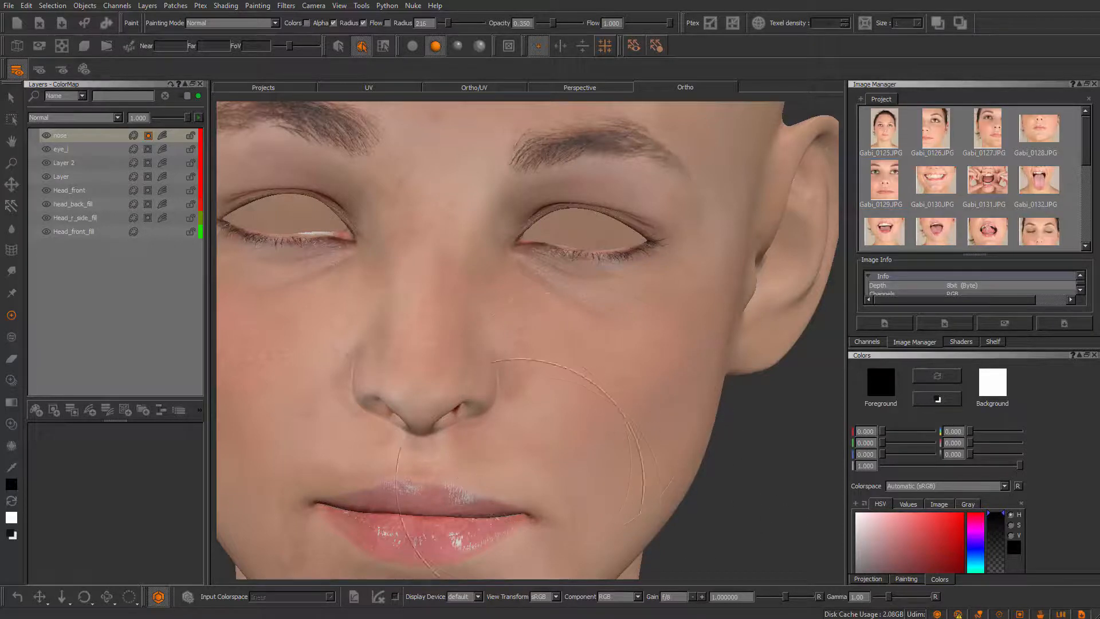
key("b")
left_click_drag(551, 415, 494, 404, "alt")
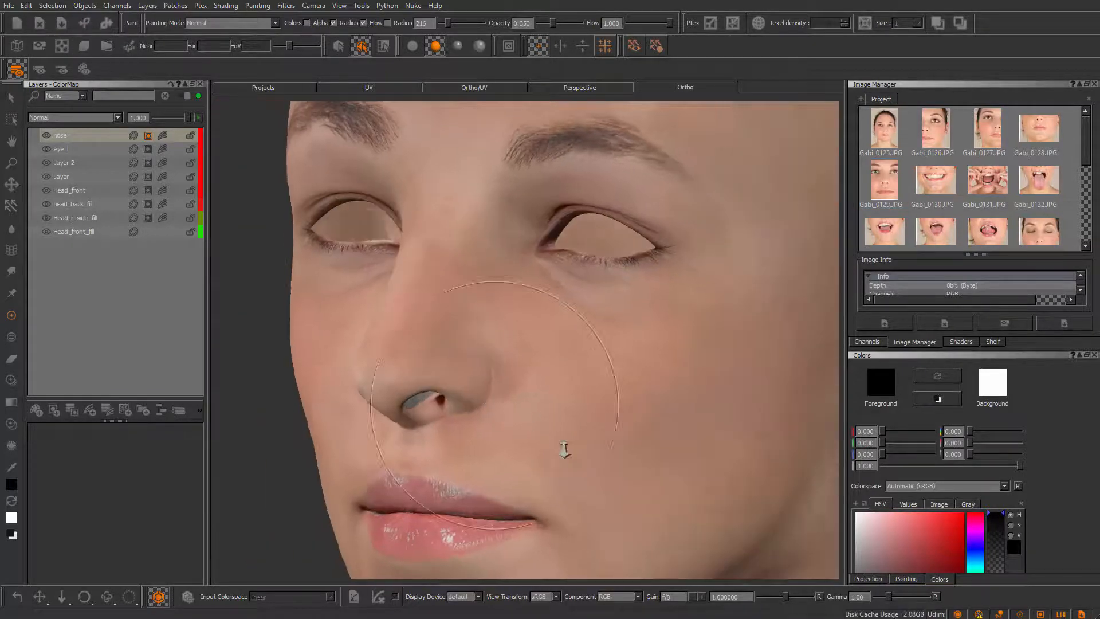
right_click_drag(564, 449, 540, 423, "alt")
key("r")
mouse_move(527, 393)
left_mouse_down()
mouse_move(509, 442)
mouse_move(470, 430)
left_mouse_up()
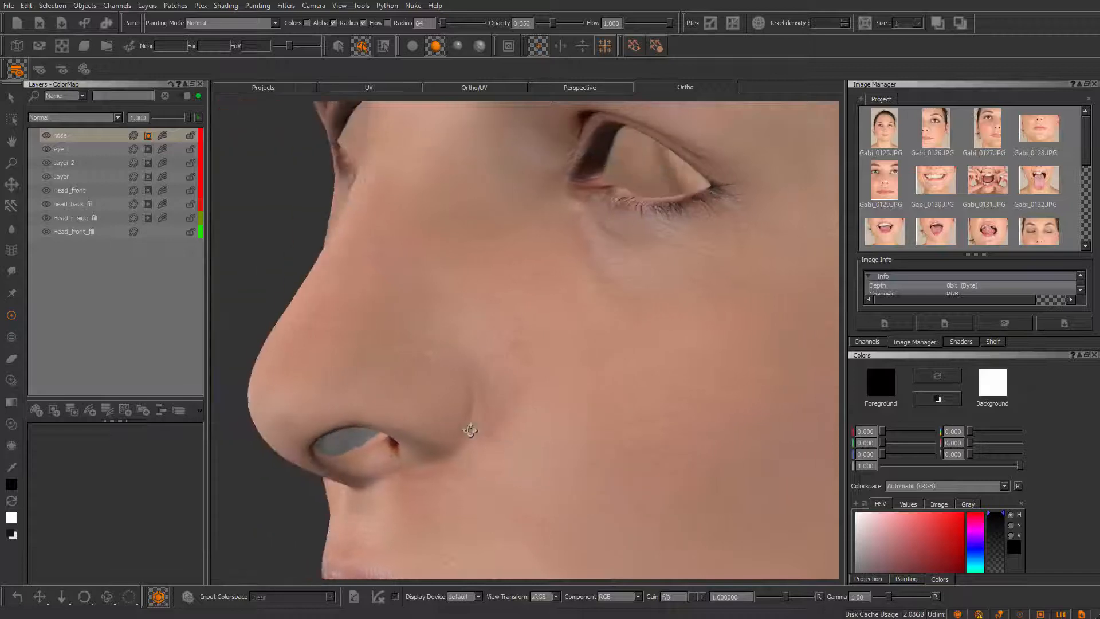
- Frame the side of the nose and nostril closely and load the side-profile face photo into Paint Through
middle_click_drag(470, 430, 527, 336, "alt")
right_click_drag(642, 498, 665, 447, "alt")
left_click_drag(487, 324, 456, 310, "alt")
middle_click_drag(526, 351, 619, 413, "alt")
right_click_drag(619, 413, 615, 367, "alt")
left_click_drag(615, 367, 627, 368, "alt")
left_click_drag(1084, 153, 1097, 256)
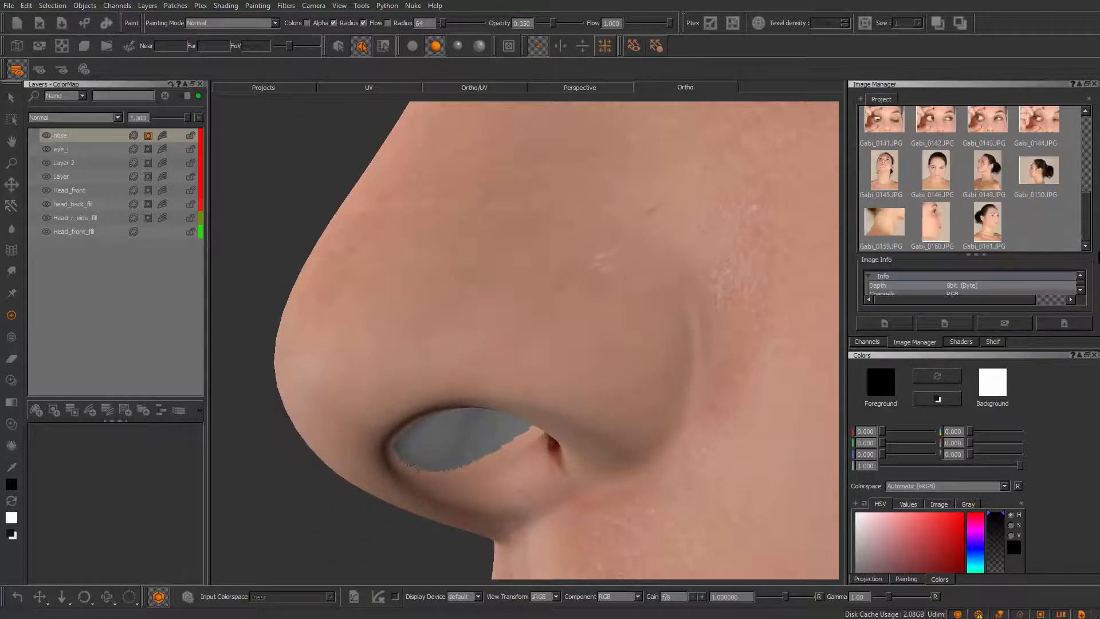
mouse_move(481, 336)
left_mouse_down()
mouse_move(632, 348)
mouse_move(581, 366)
mouse_move(569, 431)
left_mouse_up()
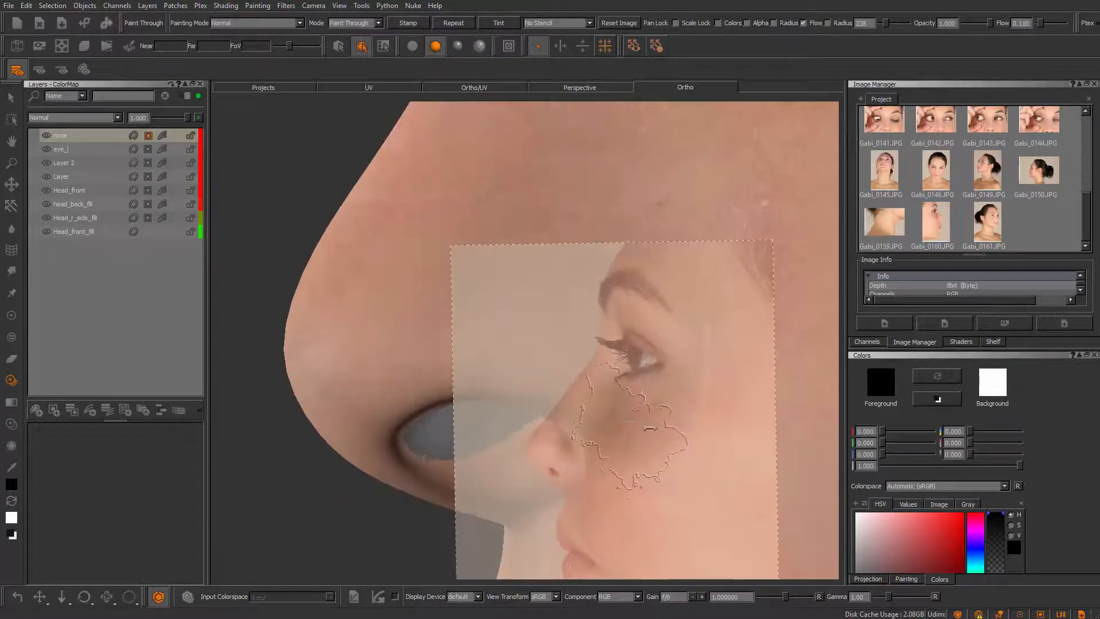
- Try to scale, rotate and move the profile photo so its nose matches the model's nose from the side
left_click_drag(621, 380, 450, 341, "ctrl+shift")
left_click_drag(526, 371, 516, 420, "ctrl+shift")
left_click_drag(555, 322, 610, 275, "shift")
left_click_drag(597, 346, 643, 422, "shift")
left_click_drag(692, 396, 616, 360, "ctrl")
mouse_move(644, 376)
left_mouse_down("shift")
mouse_move(614, 415)
mouse_move(620, 405)
mouse_move(510, 385)
left_mouse_up("shift")
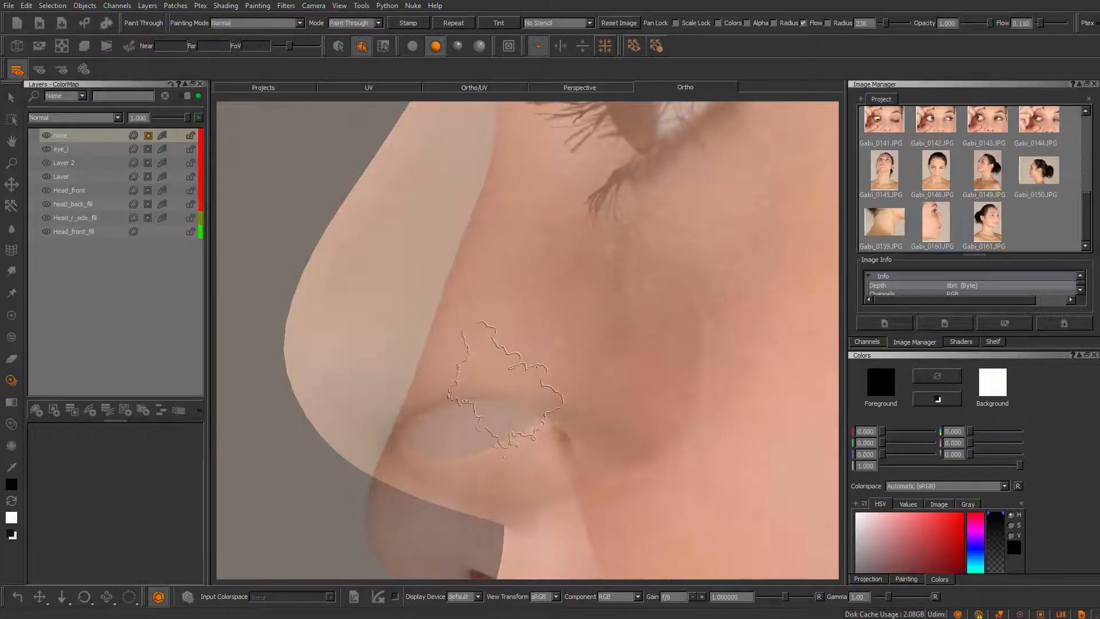
mouse_move(558, 312)
left_mouse_down("shift")
mouse_move(616, 273)
mouse_move(645, 271)
left_mouse_up("shift")
left_click_drag(576, 330, 311, 289, "ctrl+shift")
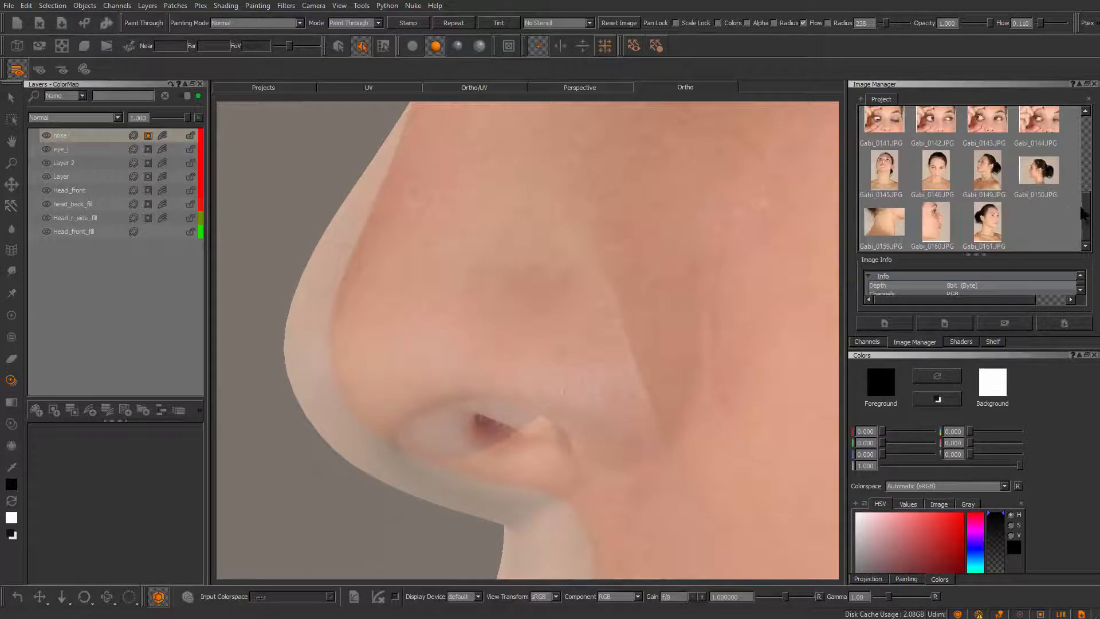
- Load a different face photo into Paint Through and position its nose skin over the model's nostril side
mouse_move(1081, 211)
left_mouse_down()
mouse_move(1070, 147)
mouse_move(550, 327)
left_mouse_up()
left_click_drag(584, 373, 533, 235, "shift")
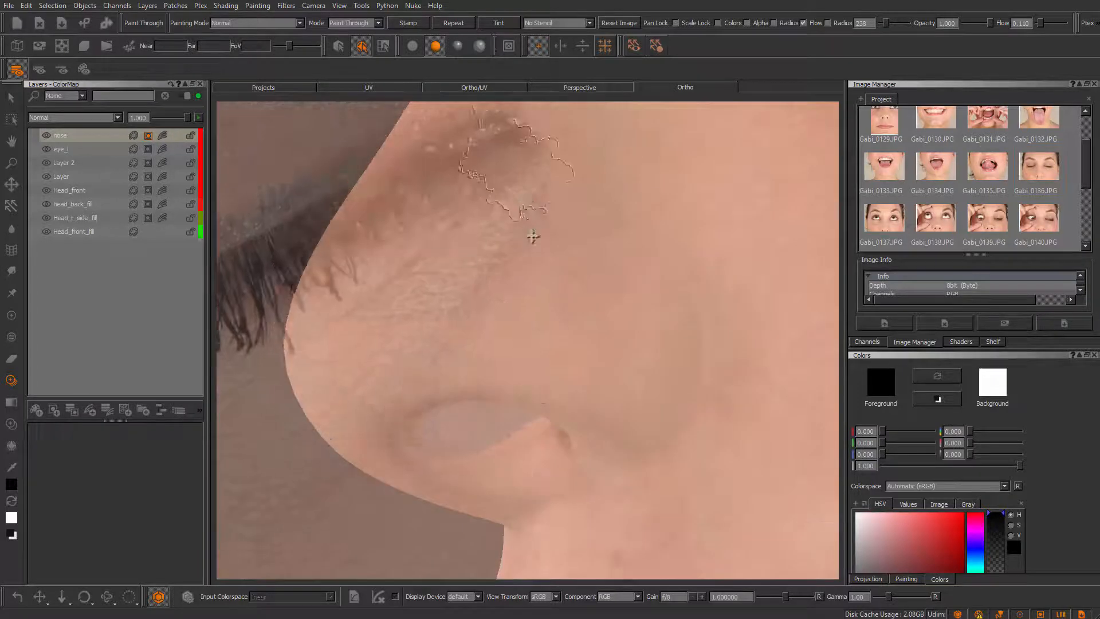
mouse_move(592, 331)
left_mouse_down("shift")
mouse_move(501, 308)
mouse_move(317, 381)
left_mouse_up("shift")
mouse_move(675, 368)
left_mouse_down("alt")
mouse_move(653, 346)
mouse_move(561, 384)
mouse_move(503, 434)
mouse_move(466, 396)
left_mouse_up("alt")
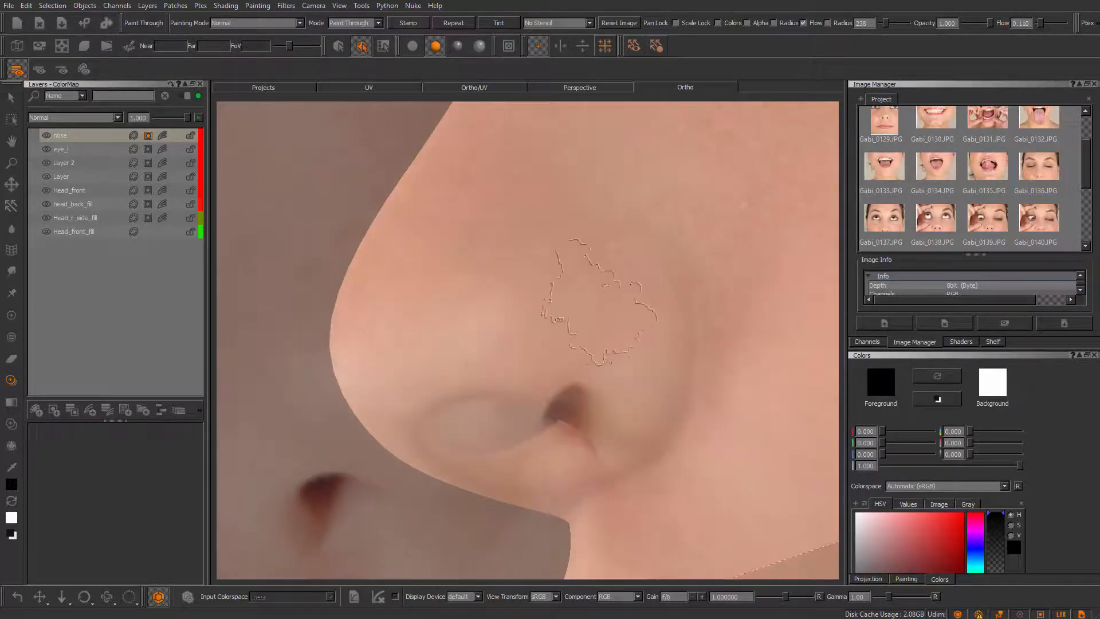
- Try painting the photo's skin over both nostril sides with the nose layer's mask as the paint target
left_click_drag(630, 235, 667, 220)
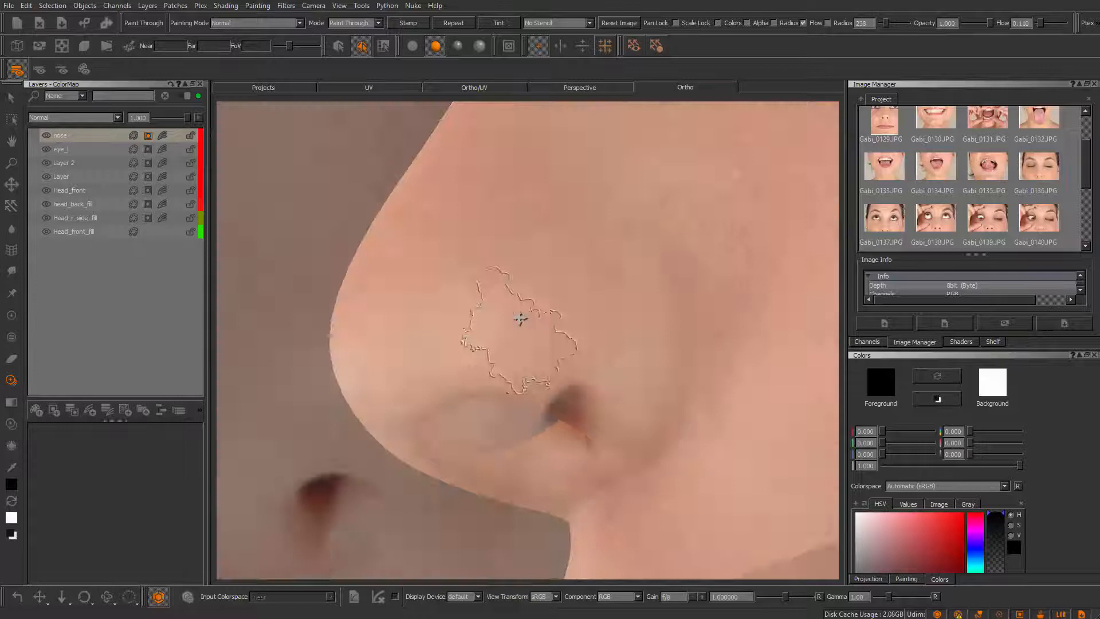
left_click_drag(520, 319, 570, 365, "shift")
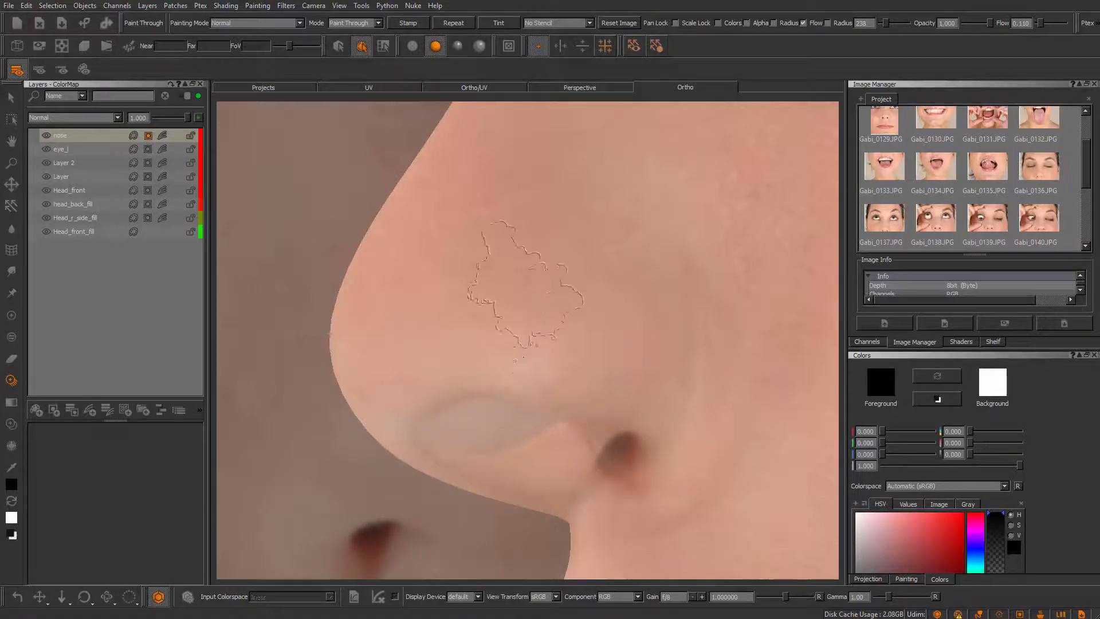
left_click_drag(515, 292, 539, 286)
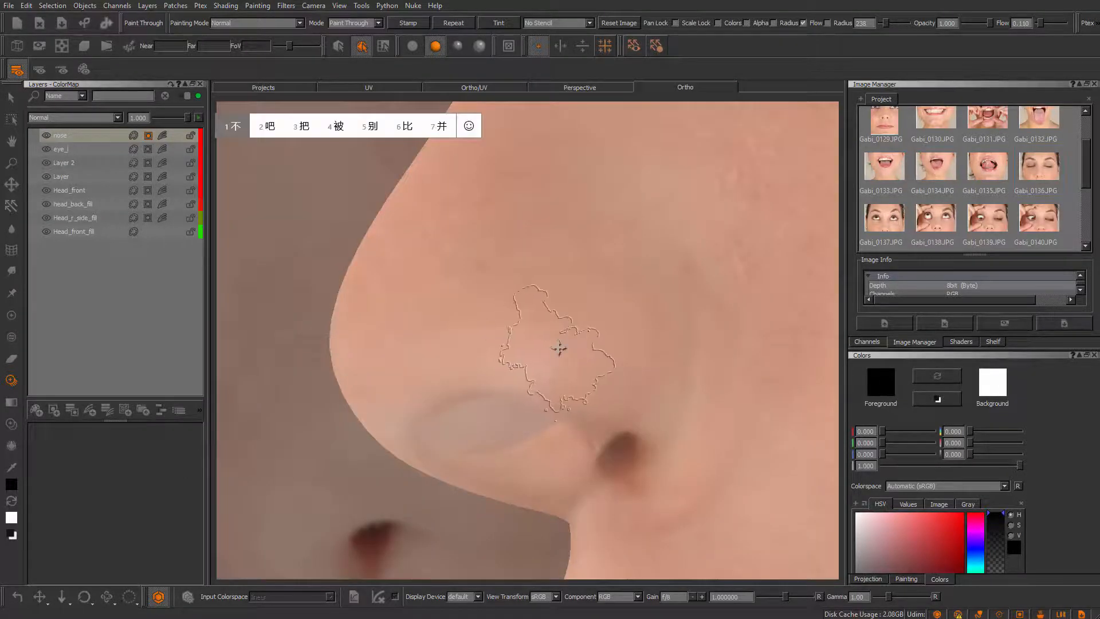
mouse_move(559, 348)
left_mouse_down()
mouse_move(494, 356)
mouse_move(481, 393)
mouse_move(643, 383)
mouse_move(704, 356)
mouse_move(509, 255)
mouse_move(645, 239)
mouse_move(491, 319)
mouse_move(469, 313)
left_mouse_up()
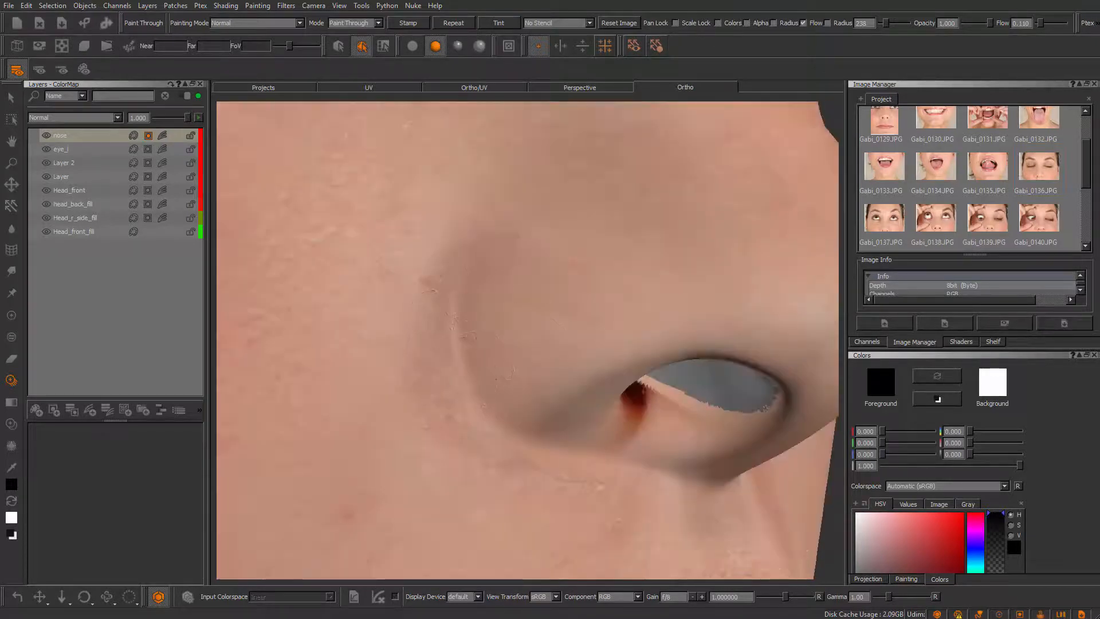
left_click_drag(510, 318, 514, 309)
left_click_drag(637, 303, 612, 305)
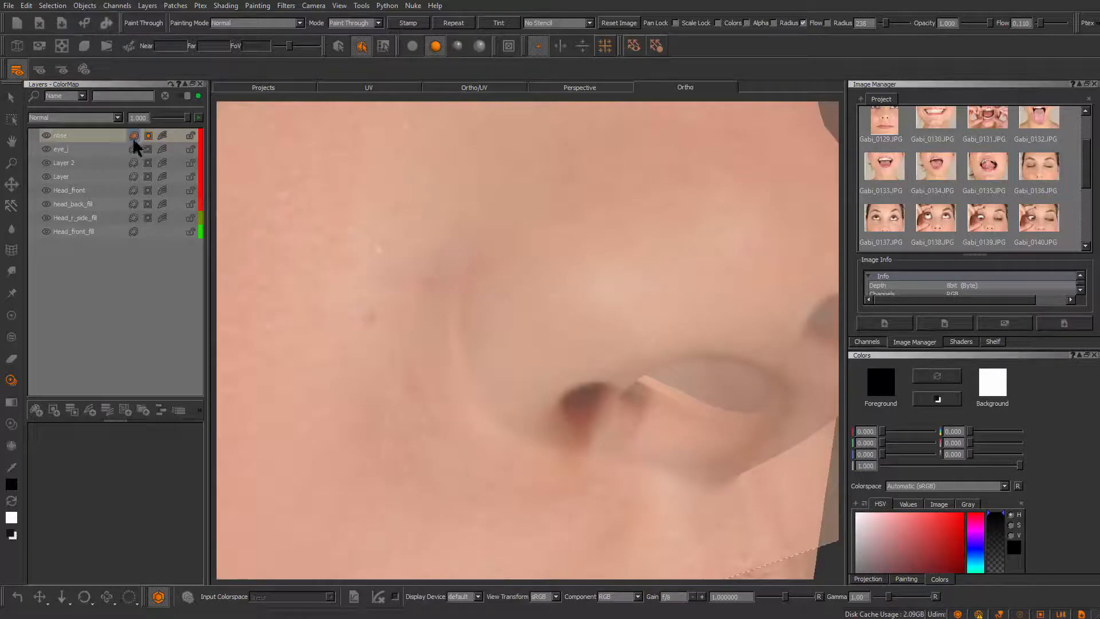
- Make the nose layer's paint content the active target and undo the Paint Through strokes made on its mask
left_click(134, 138)
left_click_drag(647, 343, 516, 363, "alt")
middle_click_drag(516, 363, 297, 369, "alt")
key("ctrl+z")
mouse_move(504, 335)
left_mouse_down("alt")
mouse_move(584, 310)
mouse_move(642, 314)
left_mouse_up("alt")
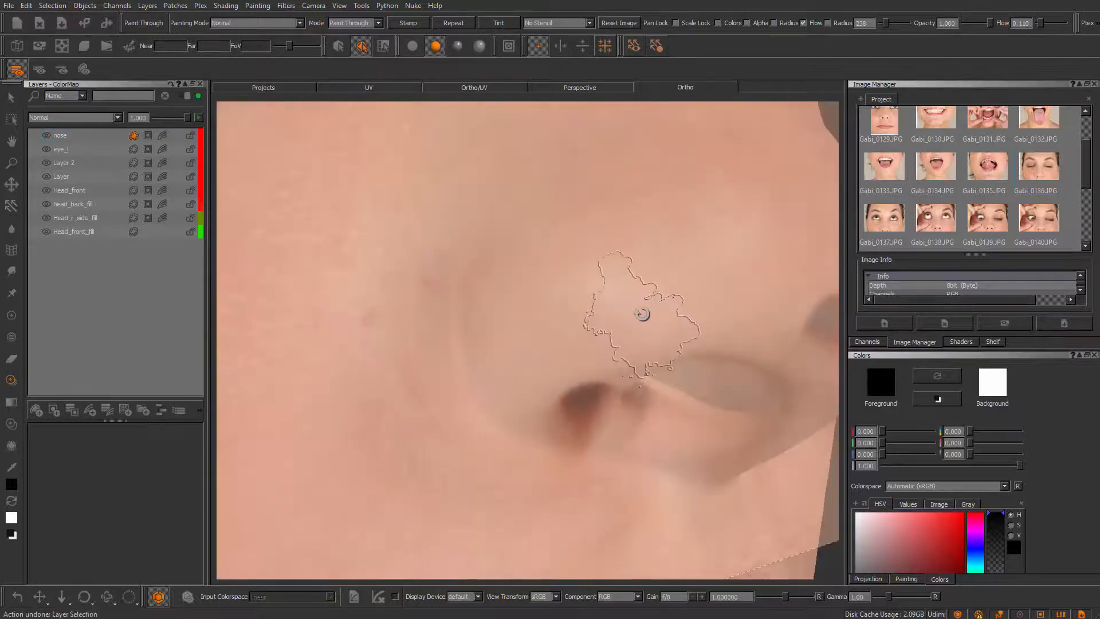
key("ctrl+z")
key("ctrl+z")
key("ctrl+z")
key("ctrl+z")
key("ctrl+z")
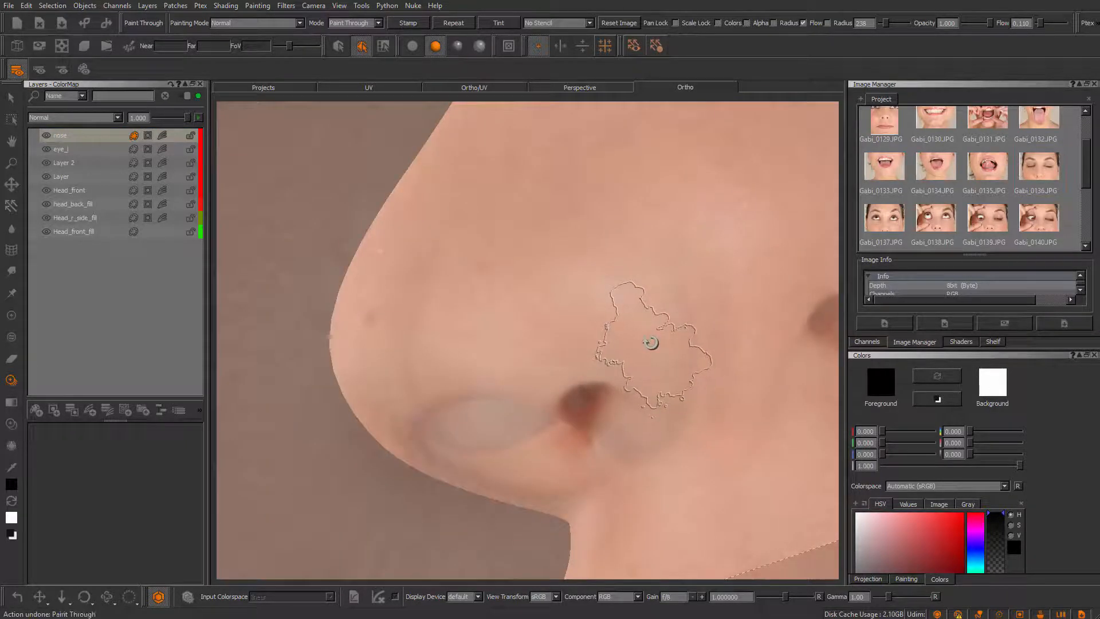
key("ctrl+z")
- Try painting the photo's skin above the nostril directly on the nose layer, and undo it
middle_click_drag(436, 269, 411, 279, "alt")
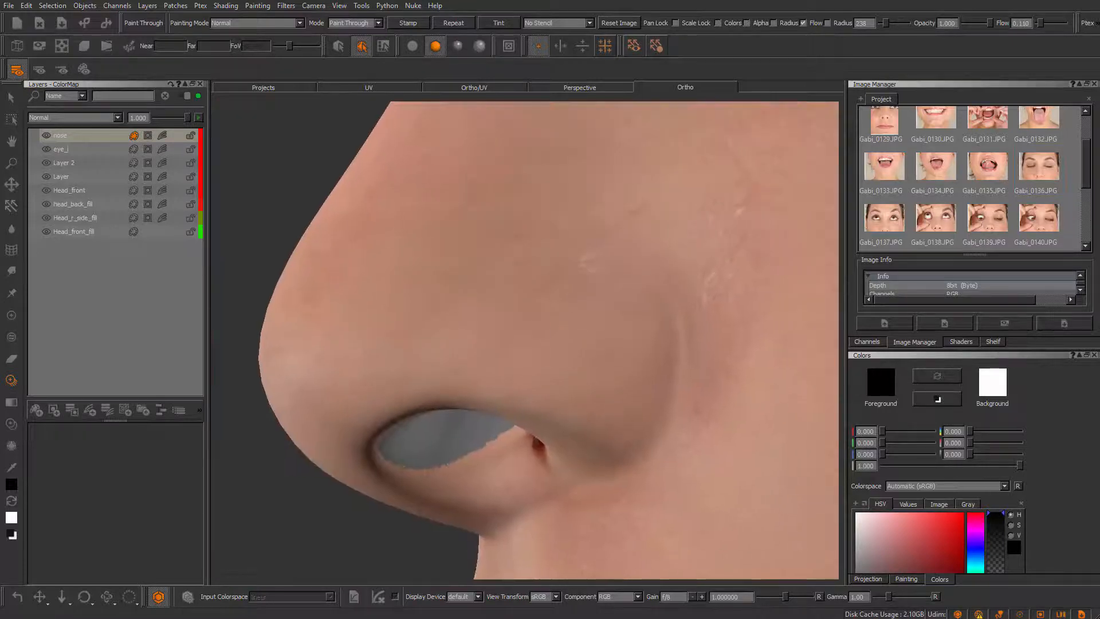
mouse_move(518, 295)
left_mouse_down()
mouse_move(595, 343)
mouse_move(599, 368)
mouse_move(510, 298)
mouse_move(538, 334)
left_mouse_up()
key("ctrl+z")
- Add a new paint layer above the nose layer and paint the photo's skin onto the nostril's outer side
left_click(42, 407)
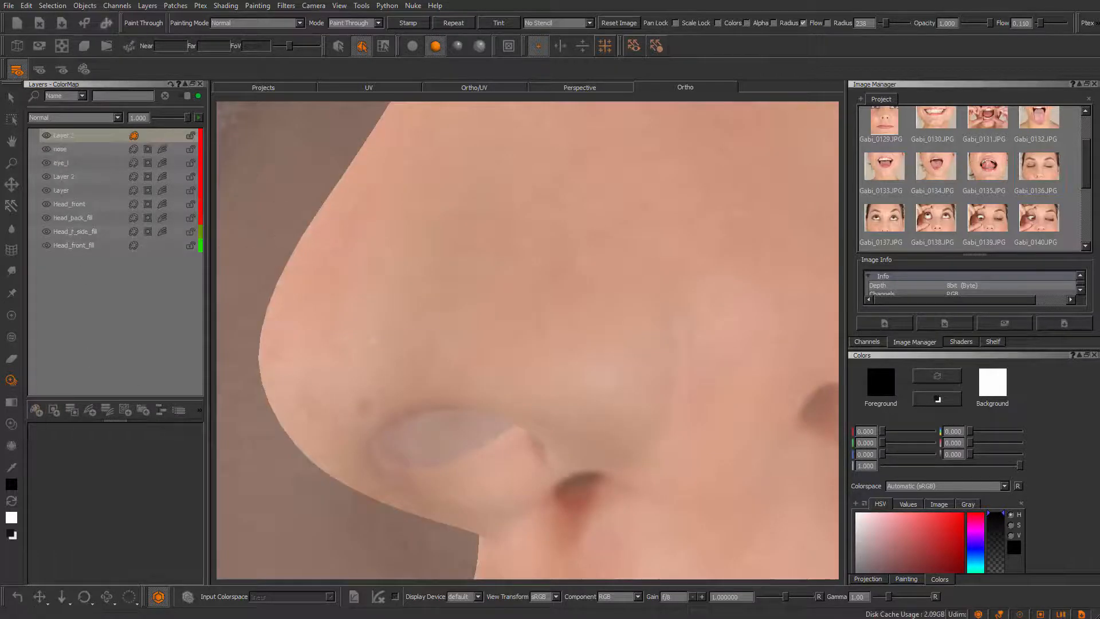
mouse_move(550, 349)
left_mouse_down()
mouse_move(510, 307)
mouse_move(461, 315)
mouse_move(470, 326)
mouse_move(793, 297)
mouse_move(597, 378)
mouse_move(366, 380)
mouse_move(454, 422)
mouse_move(384, 455)
mouse_move(401, 422)
mouse_move(346, 412)
mouse_move(530, 376)
mouse_move(728, 548)
mouse_move(736, 454)
mouse_move(662, 437)
mouse_move(645, 343)
mouse_move(547, 433)
mouse_move(608, 299)
mouse_move(543, 204)
mouse_move(515, 420)
mouse_move(584, 477)
mouse_move(599, 473)
mouse_move(594, 458)
left_mouse_up()
key("ctrl+z")
mouse_move(596, 360)
left_mouse_down()
mouse_move(593, 318)
mouse_move(504, 387)
mouse_move(435, 286)
left_mouse_up()
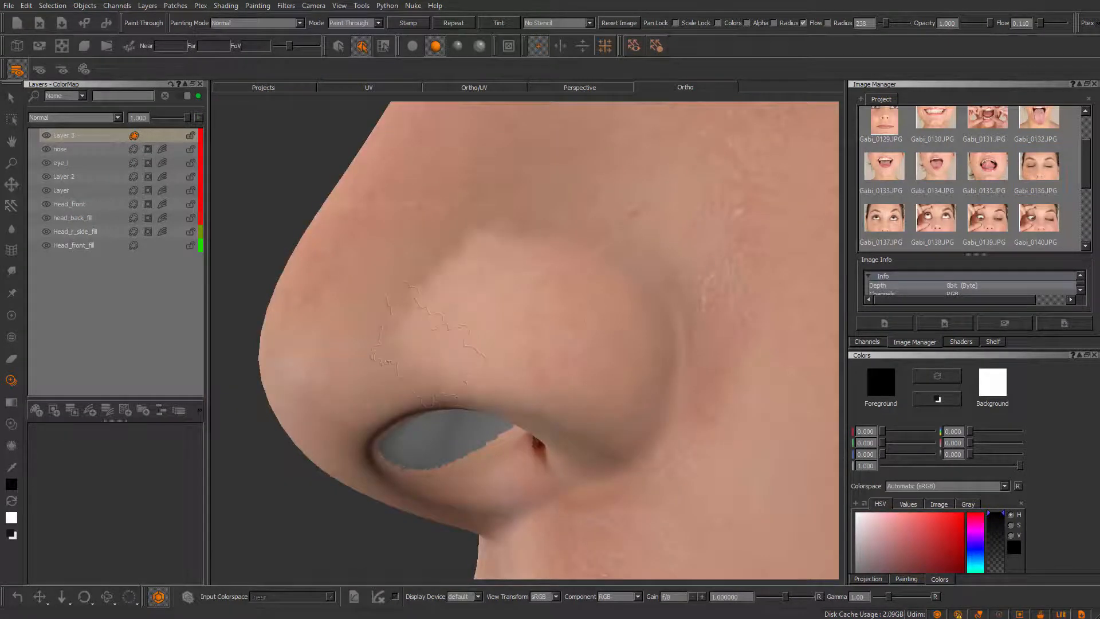
- Paint skin from the reference photo through onto both sides of the nose and nostril wings, and bake it into Layer 3
mouse_move(480, 373)
left_mouse_down()
mouse_move(449, 304)
mouse_move(579, 299)
left_mouse_up()
mouse_move(470, 247)
left_mouse_down()
mouse_move(395, 290)
mouse_move(476, 178)
left_mouse_up()
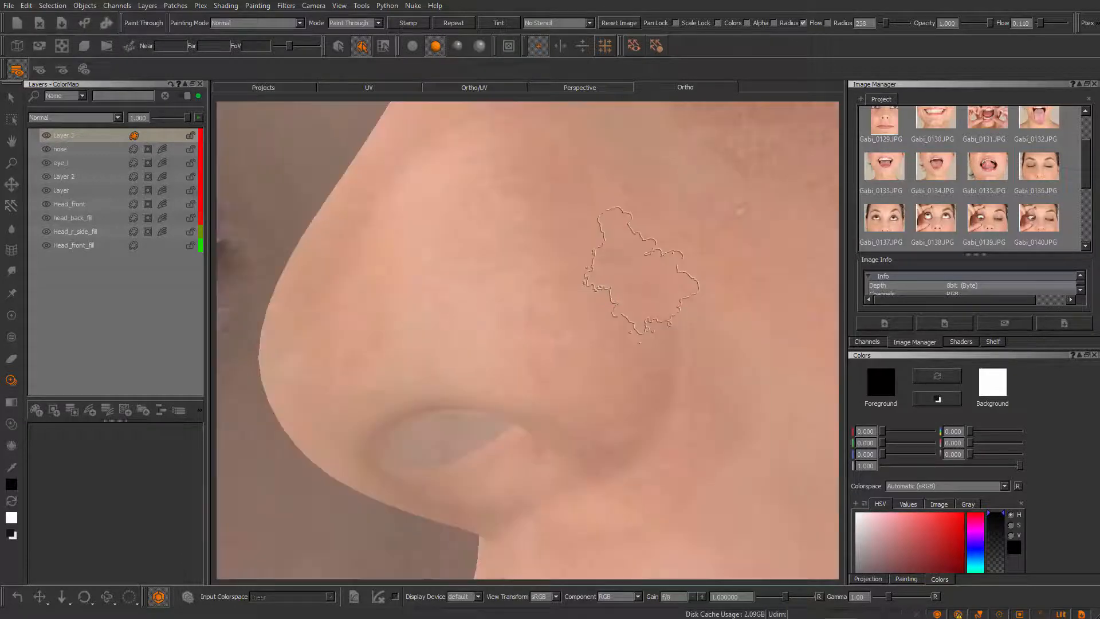
mouse_move(401, 338)
left_mouse_down("alt")
mouse_move(499, 414)
mouse_move(755, 345)
mouse_move(723, 350)
left_mouse_up("alt")
mouse_move(464, 366)
left_mouse_down()
mouse_move(410, 287)
mouse_move(392, 421)
mouse_move(682, 298)
left_mouse_up()
mouse_move(560, 214)
left_mouse_down("shift")
mouse_move(545, 270)
mouse_move(505, 240)
mouse_move(511, 326)
left_mouse_up("shift")
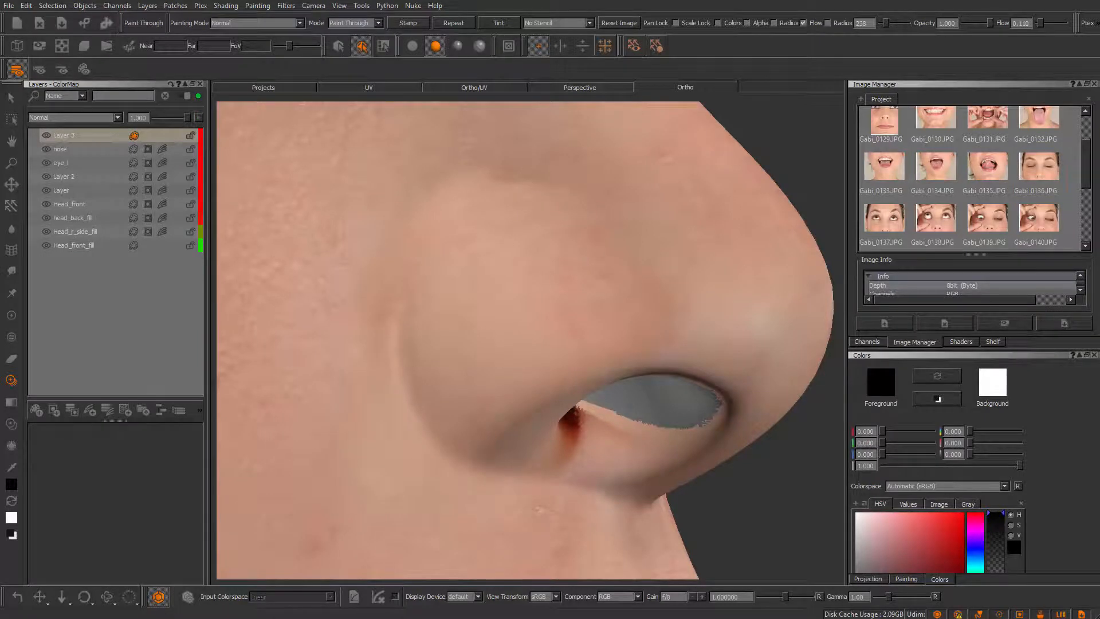
left_click_drag(631, 303, 619, 295)
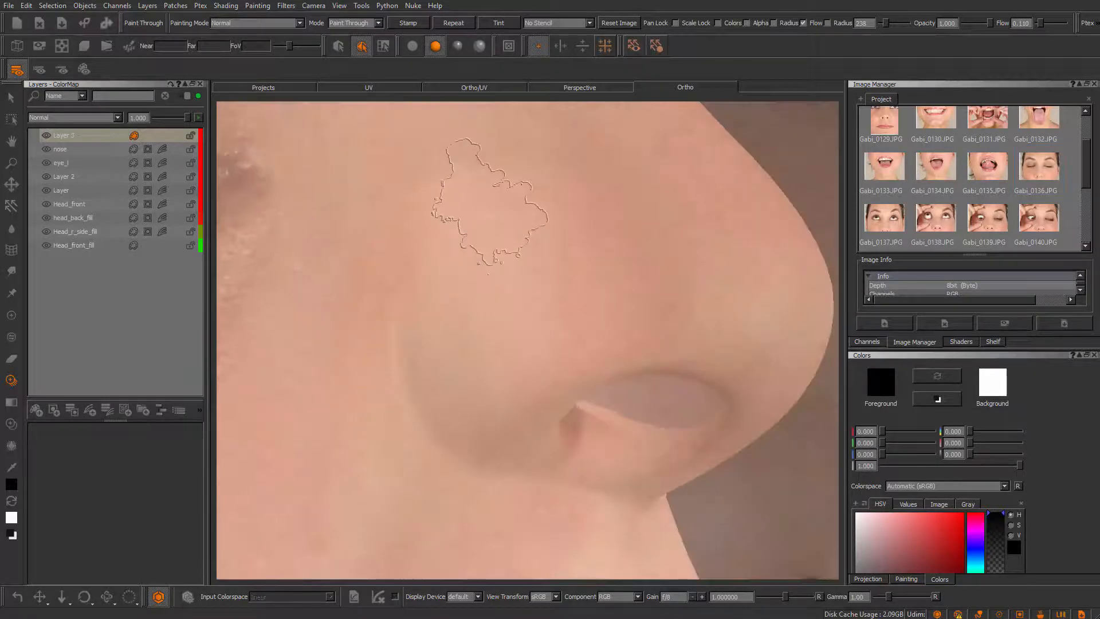
left_click_drag(494, 218, 515, 180)
key("b")
key("shift")
key("b")
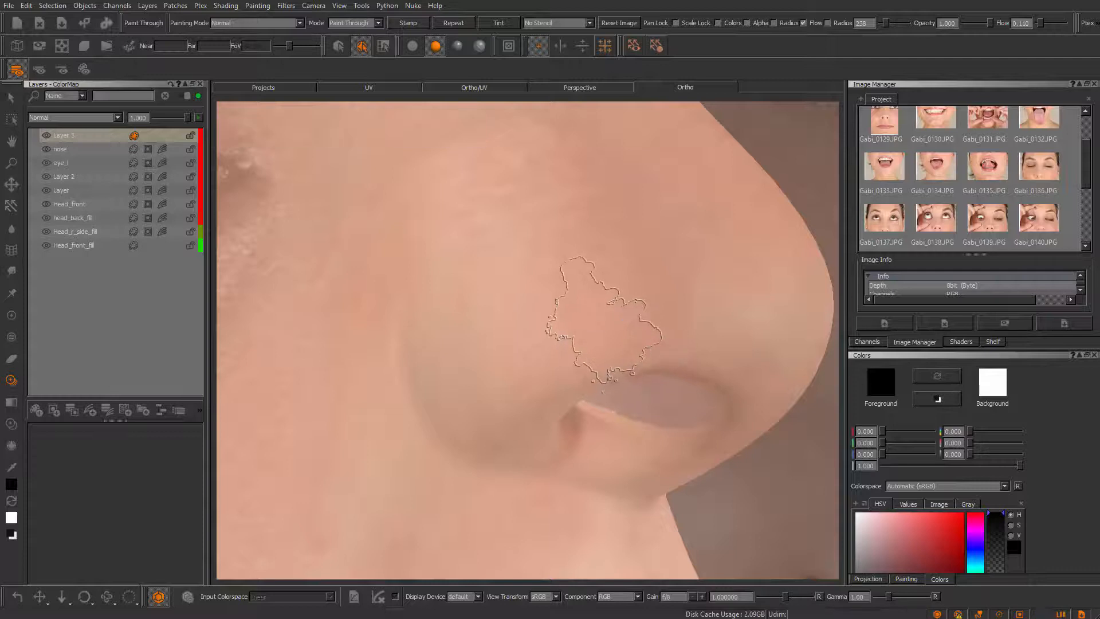
- Add a layer mask to Layer 3
right_click_drag(596, 314, 460, 313, "alt")
mouse_move(460, 313)
left_mouse_down("alt")
mouse_move(376, 343)
mouse_move(344, 324)
left_mouse_up("alt")
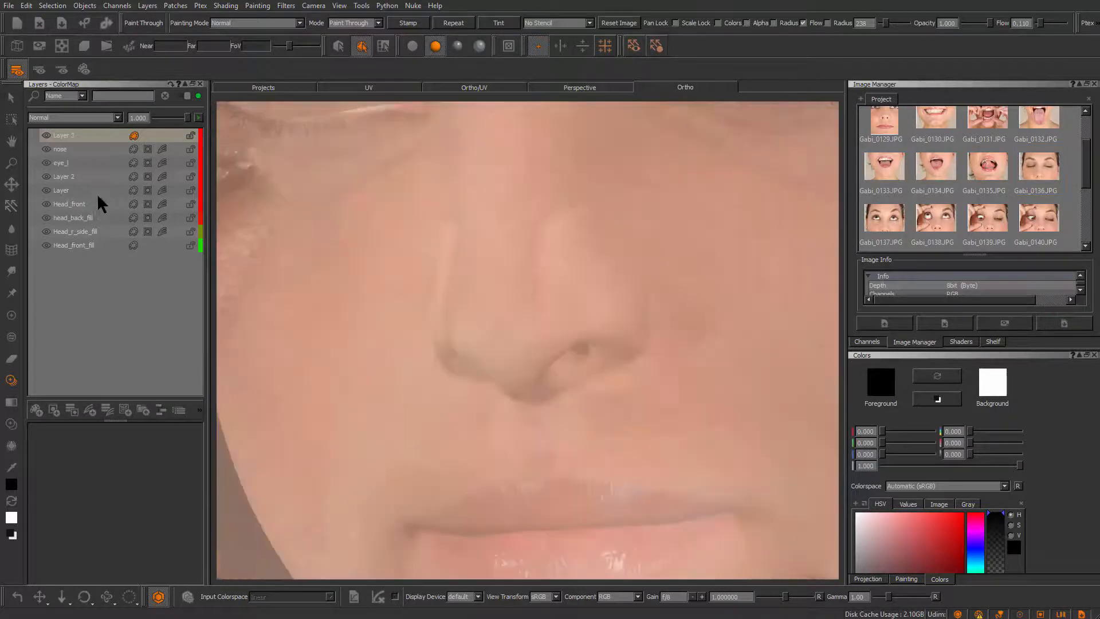
right_click(106, 136)
mouse_move(178, 352)
mouse_move(185, 322)
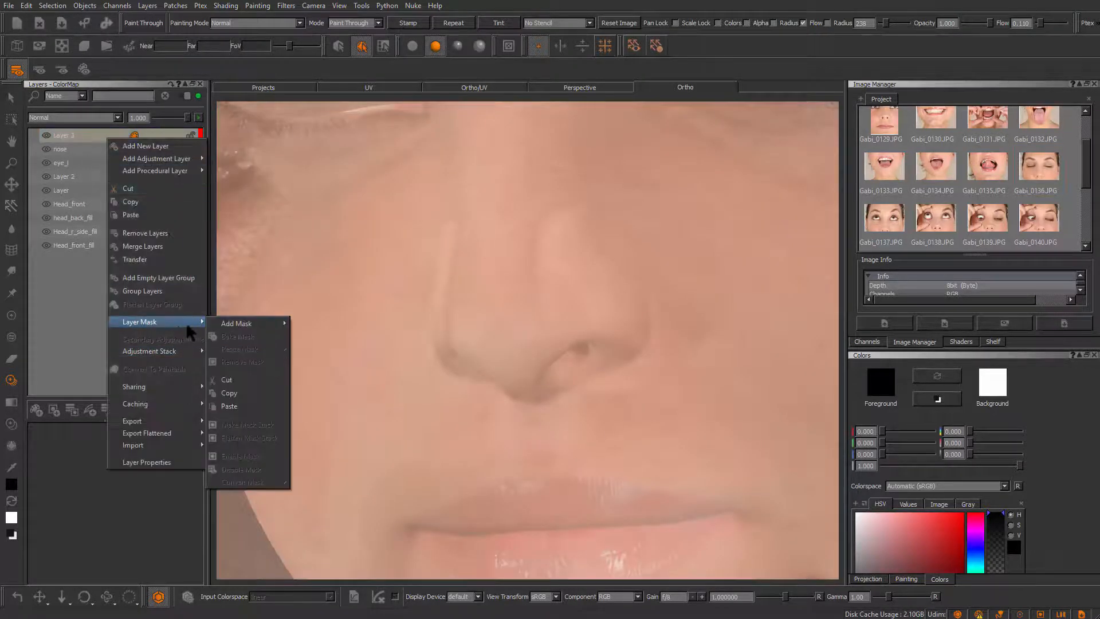
mouse_move(246, 324)
left_click(352, 326)
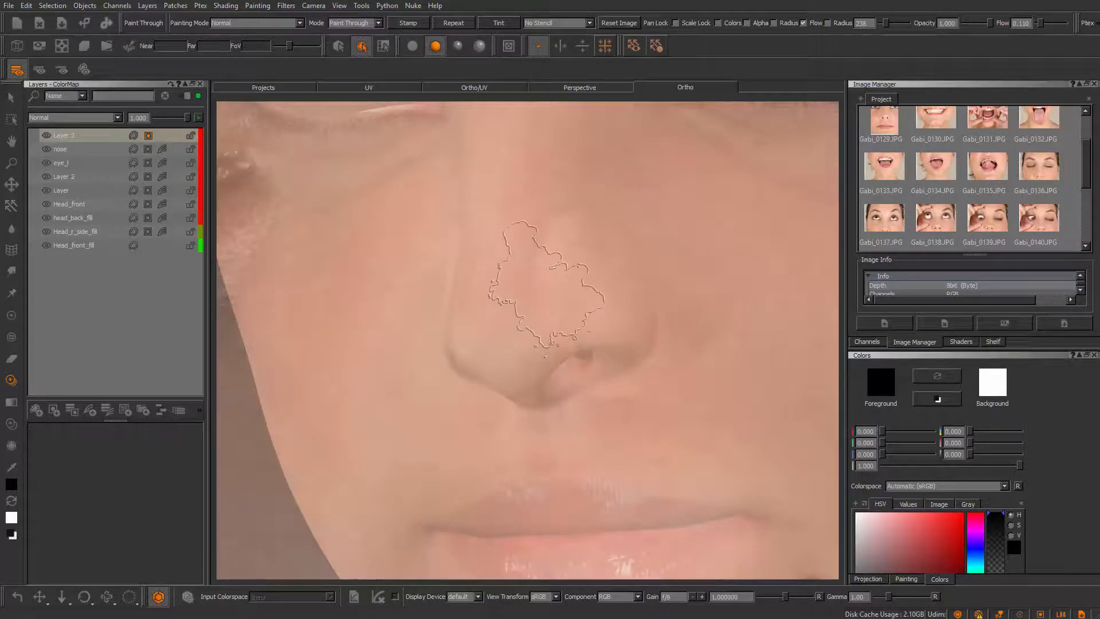
- Paint black on the Layer 3 mask around the nose with a 244 radius brush to blend the projected skin's edges
key("p")
left_click_drag(553, 270, 518, 287, "alt")
right_click_drag(518, 287, 548, 310, "alt")
mouse_move(537, 290)
left_mouse_down()
mouse_move(532, 260)
mouse_move(501, 339)
mouse_move(486, 335)
left_mouse_up()
key("r")
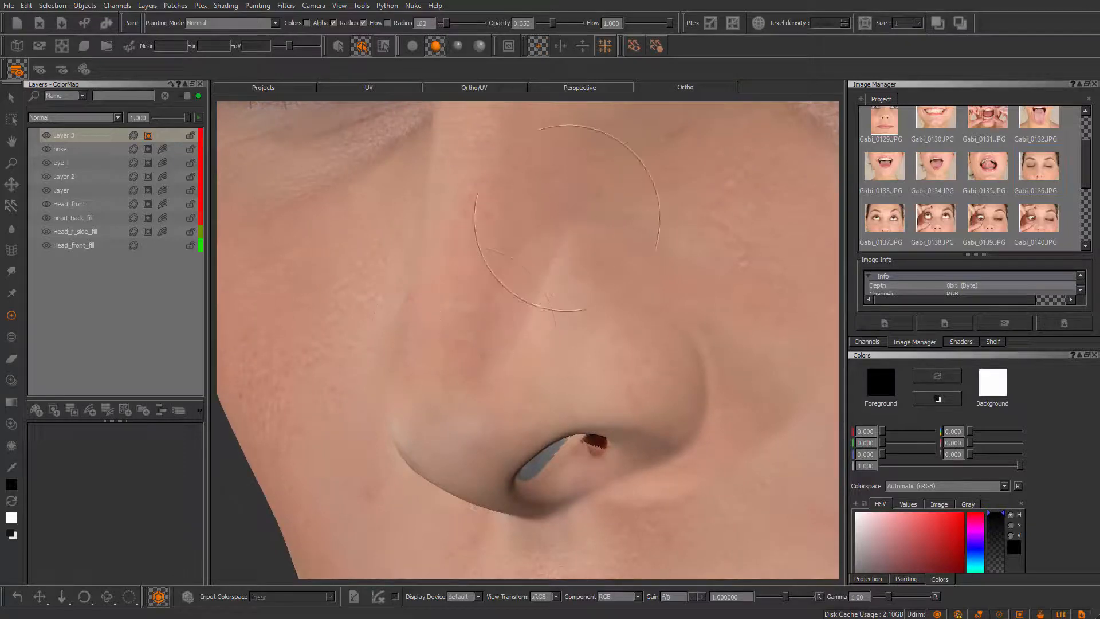
left_click_drag(567, 218, 509, 355)
key("r")
mouse_move(533, 316)
left_mouse_down()
mouse_move(580, 317)
mouse_move(571, 263)
left_mouse_up()
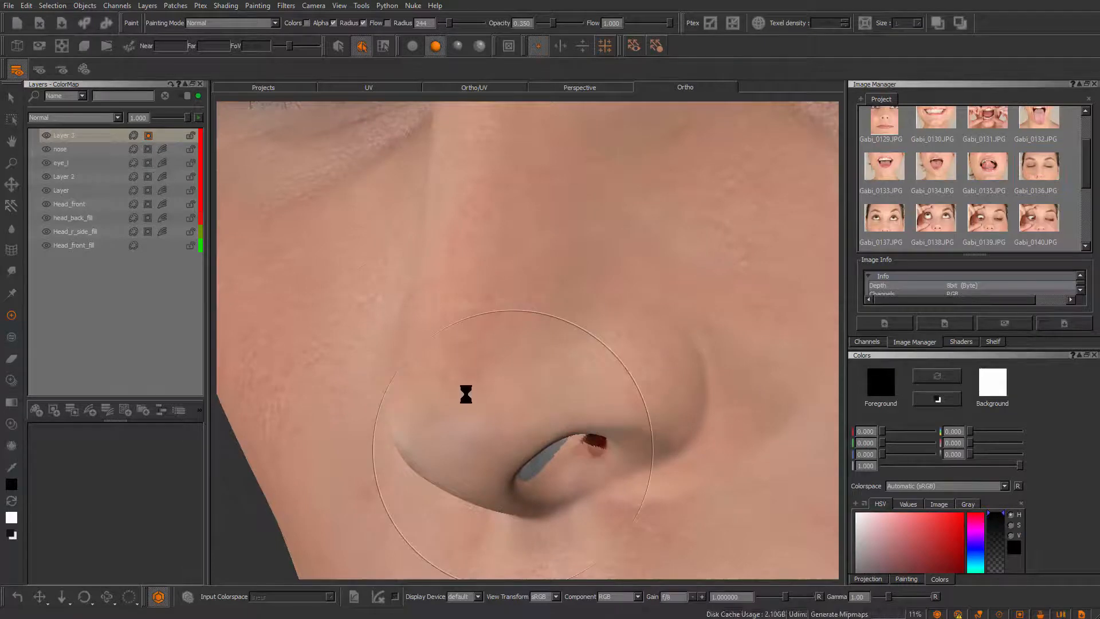
middle_click_drag(639, 510, 544, 430)
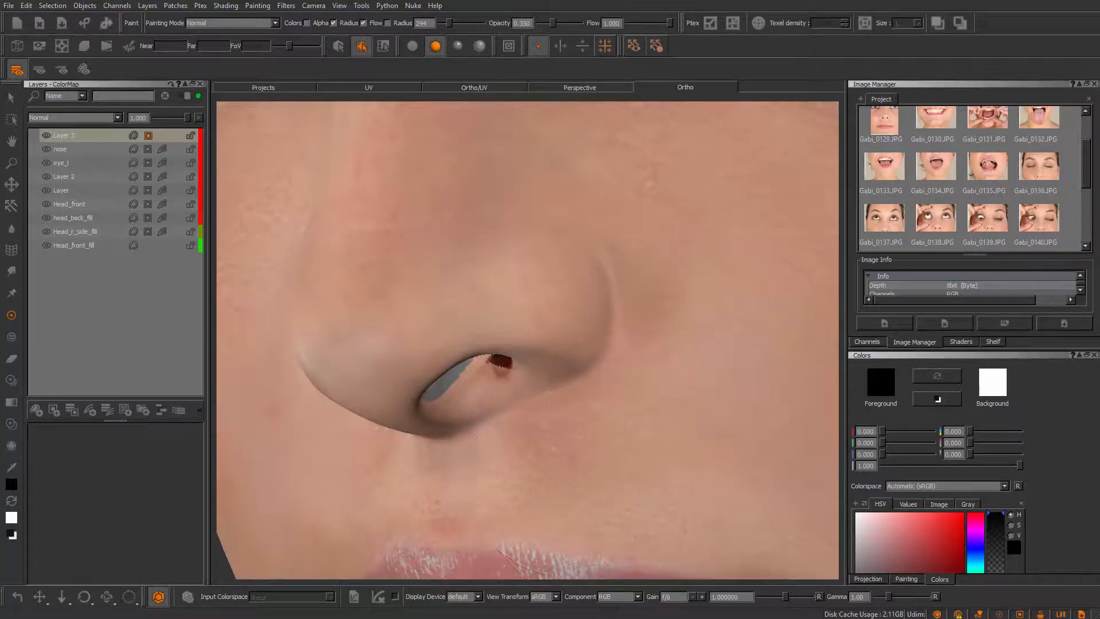
- Check the blended nose from several angles and examine both nostril openings up close from below
mouse_move(544, 429)
left_mouse_down("alt")
mouse_move(504, 424)
mouse_move(659, 430)
mouse_move(540, 286)
left_mouse_up("alt")
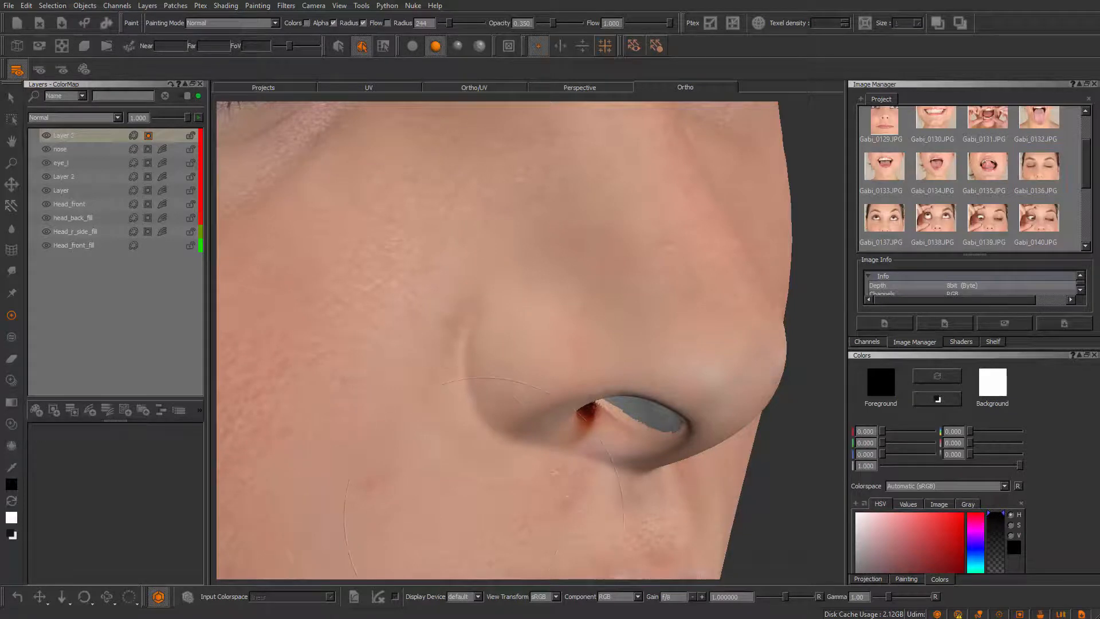
right_click_drag(586, 524, 459, 390, "alt")
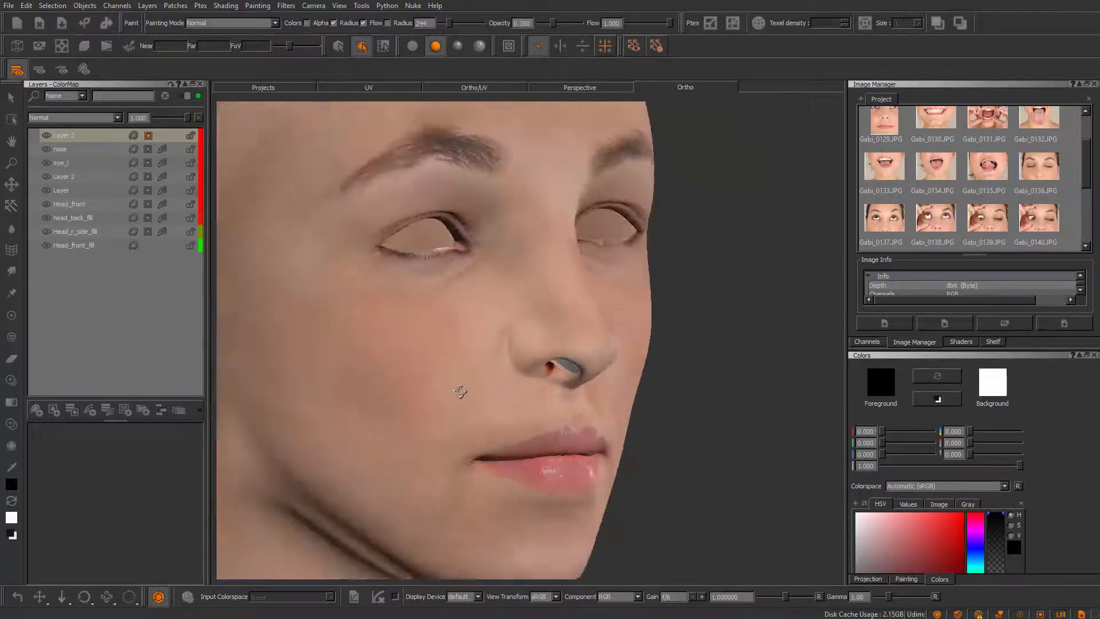
mouse_move(459, 390)
left_mouse_down("alt")
mouse_move(372, 442)
mouse_move(480, 428)
left_mouse_up("alt")
key("r")
left_click_drag(630, 365, 528, 365)
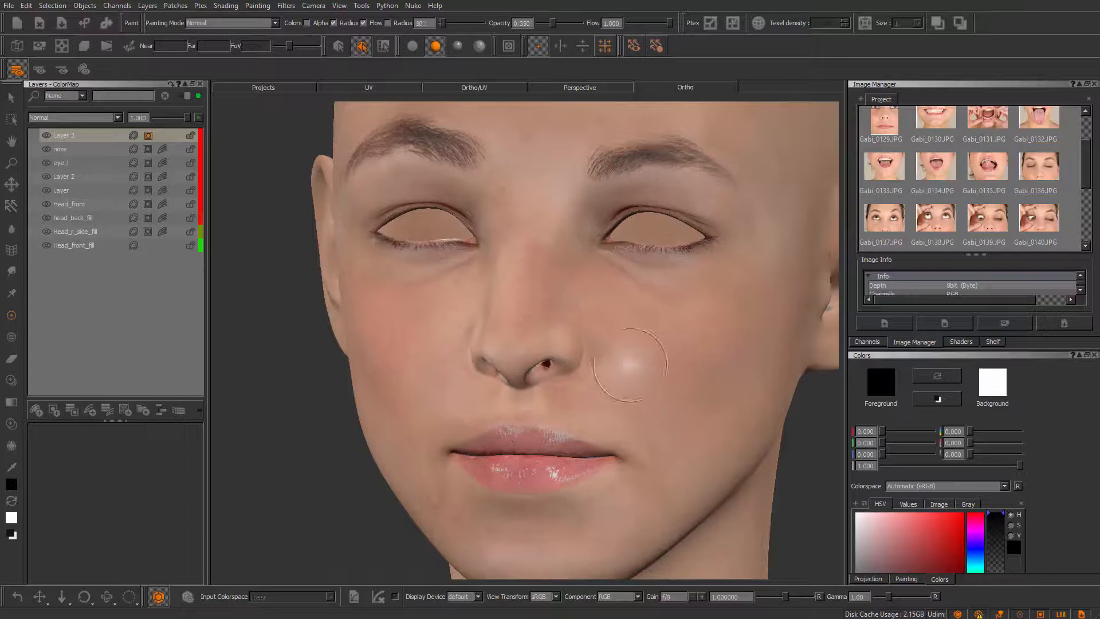
right_click_drag(522, 419, 594, 344, "alt")
left_click_drag(594, 344, 594, 410, "alt")
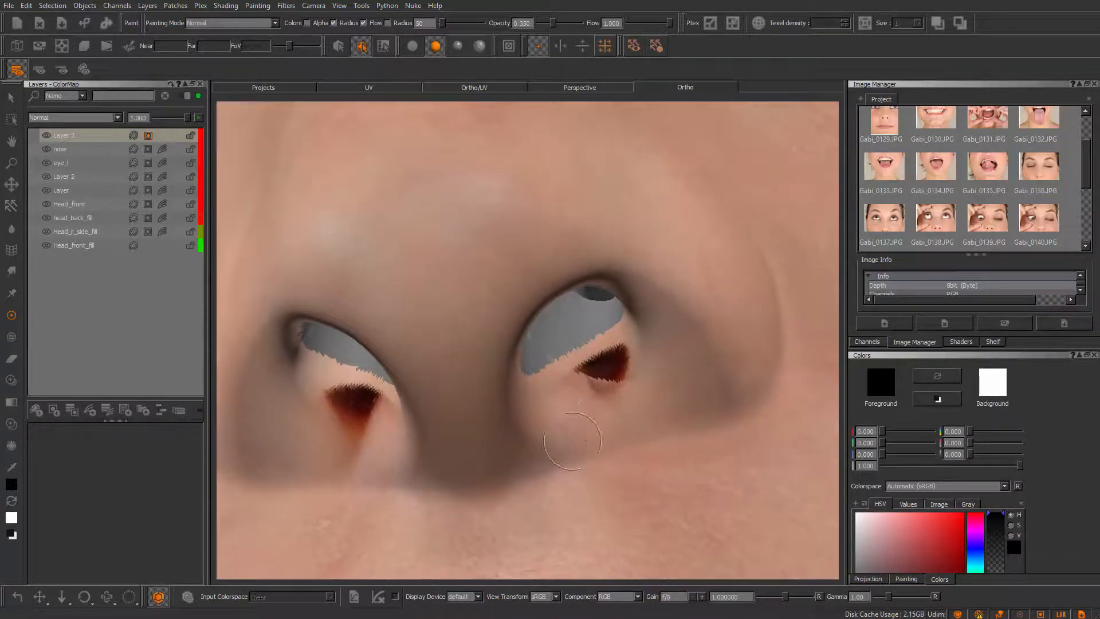
right_click_drag(594, 410, 593, 356, "alt")
left_click_drag(594, 356, 524, 333, "alt")
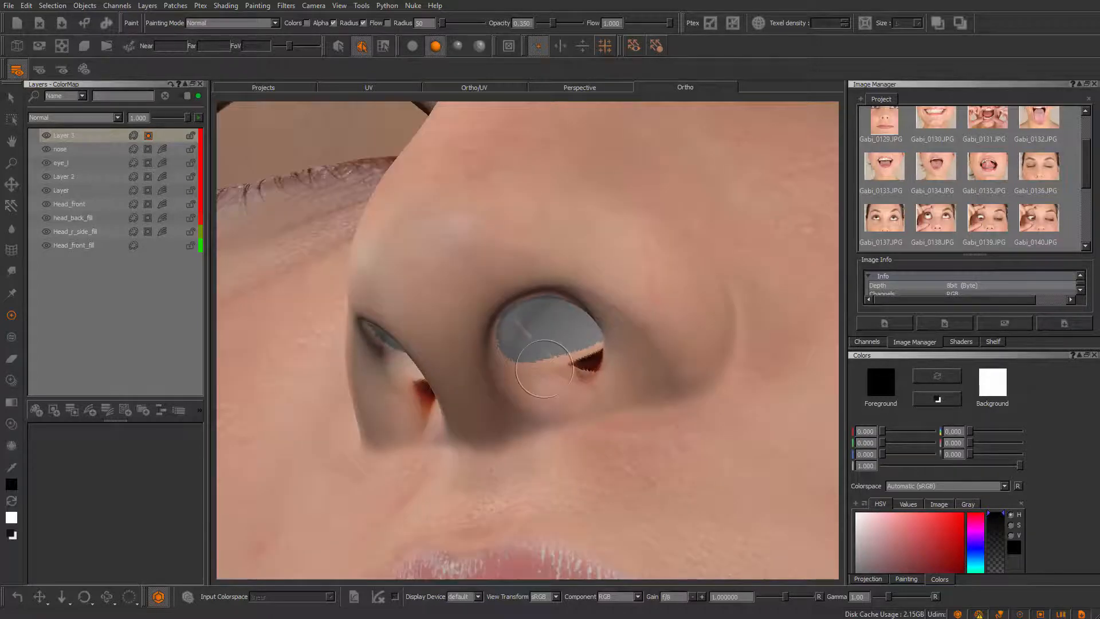
right_click_drag(544, 369, 516, 332, "alt")
mouse_move(515, 332)
left_mouse_down("alt")
mouse_move(504, 393)
mouse_move(551, 400)
mouse_move(538, 390)
left_mouse_up("alt")
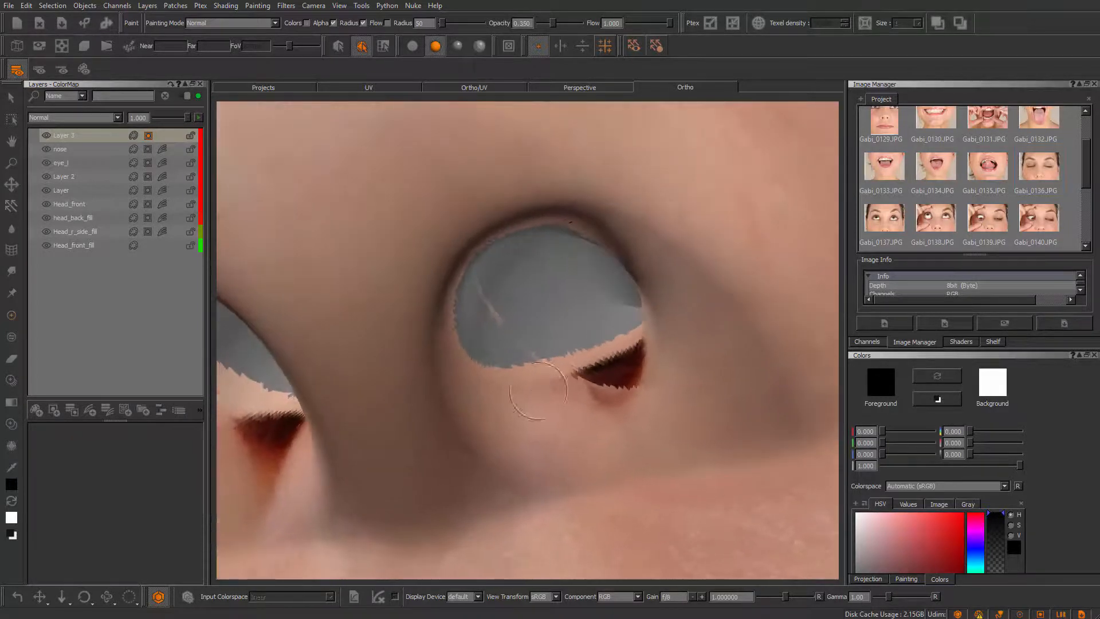
- Add a new paint layer above Layer 3 and set up Paint Through with a reference photo over the nostril opening
left_click(47, 403)
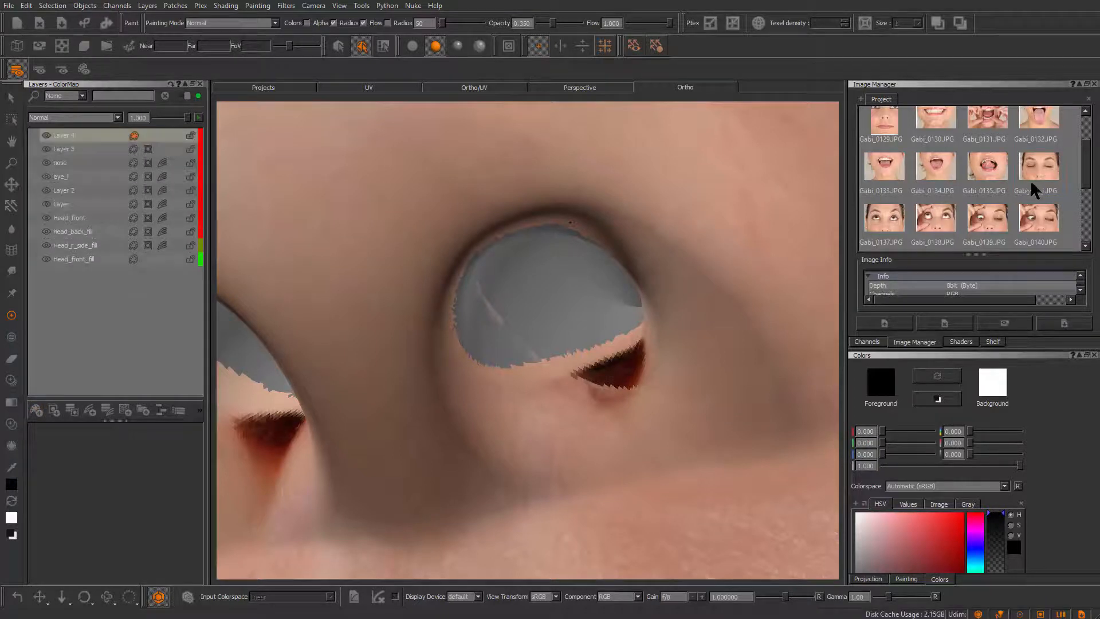
left_click_drag(1080, 174, 1094, 235)
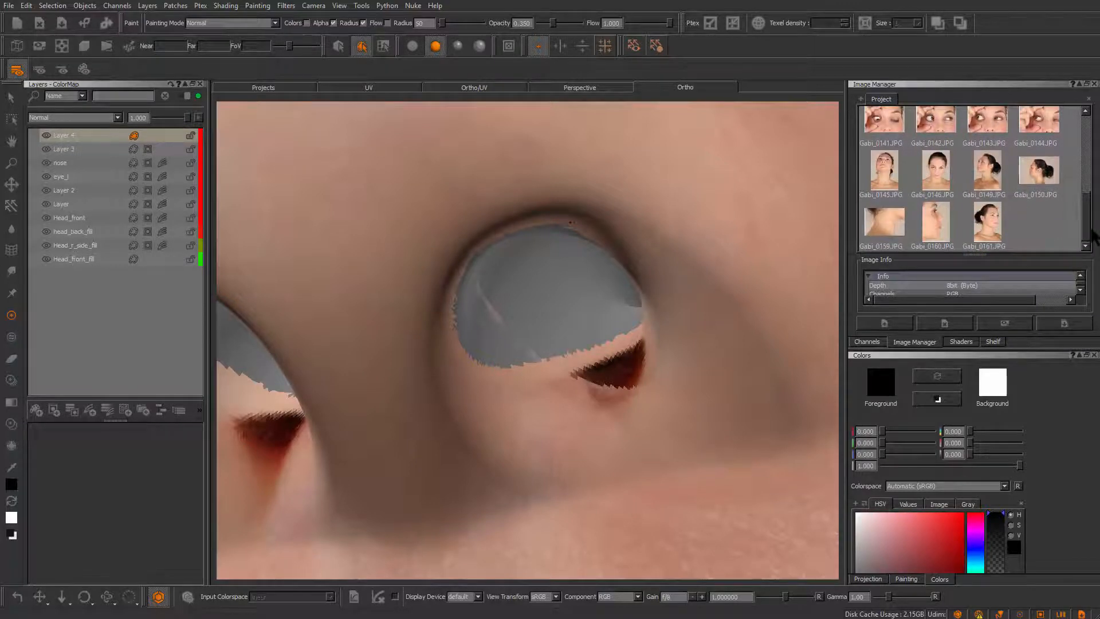
left_click_drag(666, 324, 667, 324)
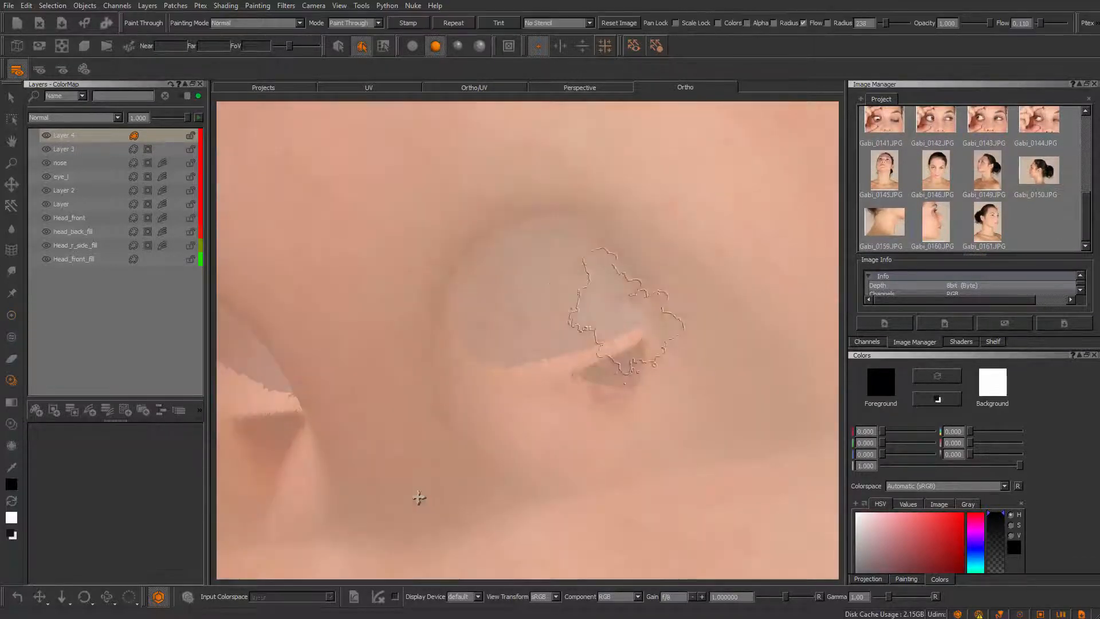
- Paint photo skin through onto the rim and lower inner wall of the first nostril and bake it
mouse_move(504, 344)
left_mouse_down()
mouse_move(536, 280)
mouse_move(499, 298)
mouse_move(619, 344)
mouse_move(567, 236)
mouse_move(618, 406)
left_mouse_up()
mouse_move(532, 396)
left_mouse_down()
mouse_move(579, 401)
mouse_move(653, 373)
mouse_move(641, 286)
left_mouse_up()
key("r")
key("b")
key("Escape")
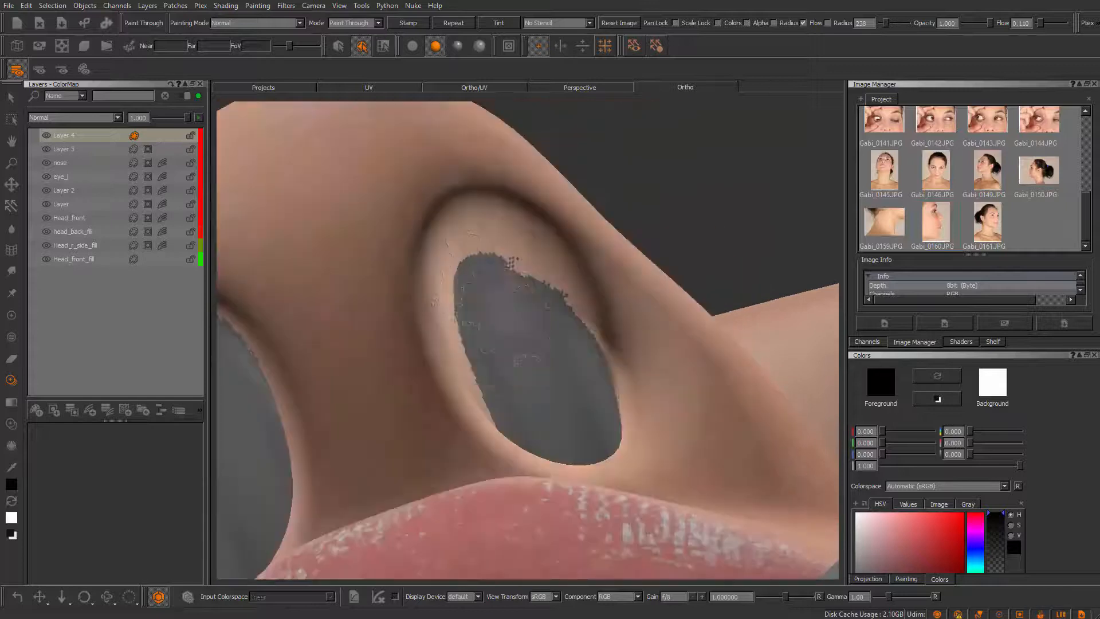
- Fill the remaining unpainted interior of the first nostril with projected photo skin and bake it
mouse_move(487, 275)
left_mouse_down()
mouse_move(504, 344)
mouse_move(561, 378)
mouse_move(532, 418)
left_mouse_up()
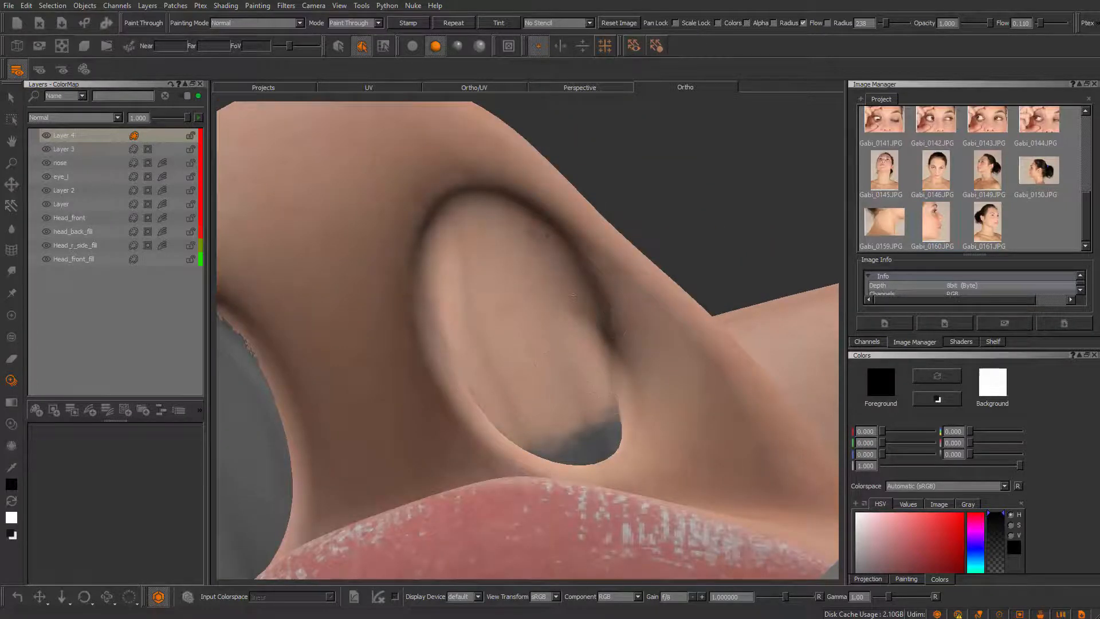
left_click_drag(566, 333, 568, 421)
key("b")
key("Escape")
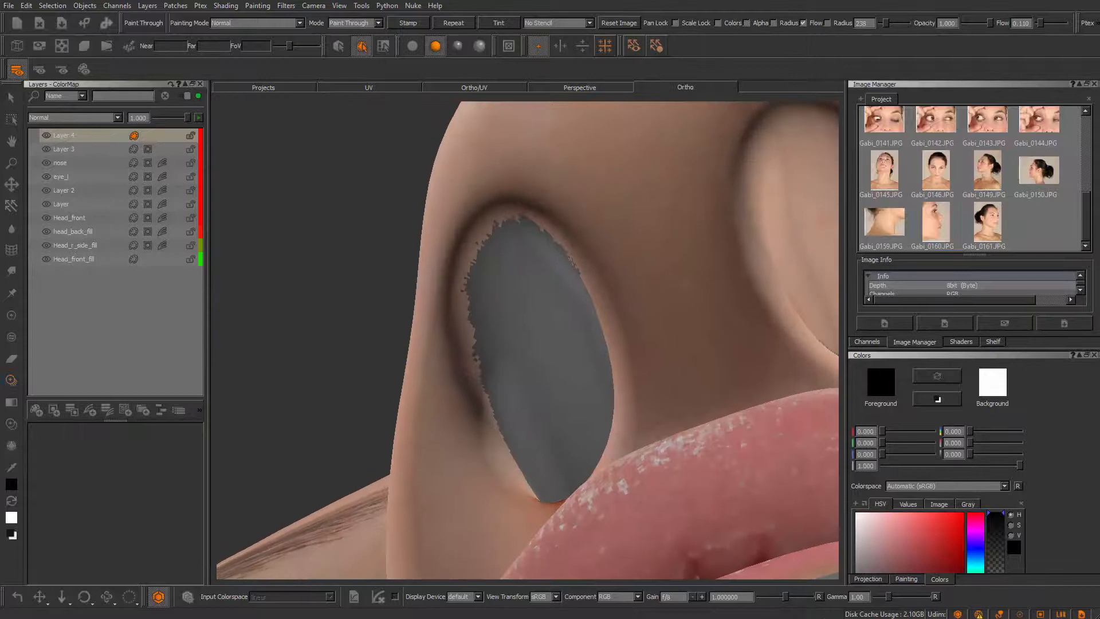
- Project photo skin into the second nostril from several angles to cover its unpainted interior
mouse_move(515, 298)
left_mouse_down()
mouse_move(539, 355)
mouse_move(515, 275)
mouse_move(533, 446)
mouse_move(573, 482)
left_mouse_up()
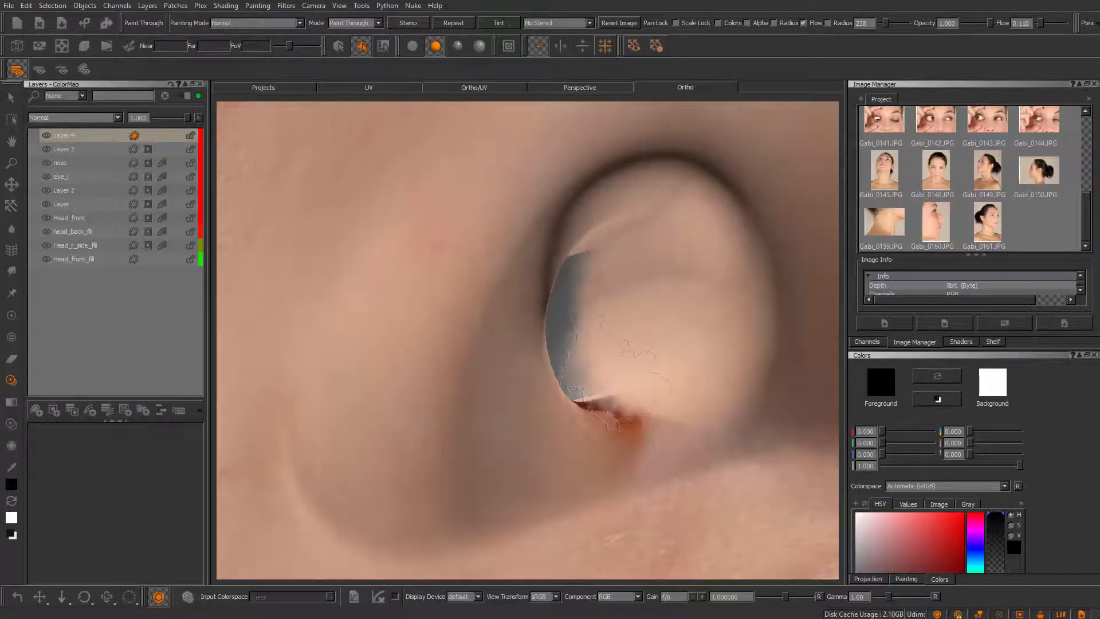
key("b")
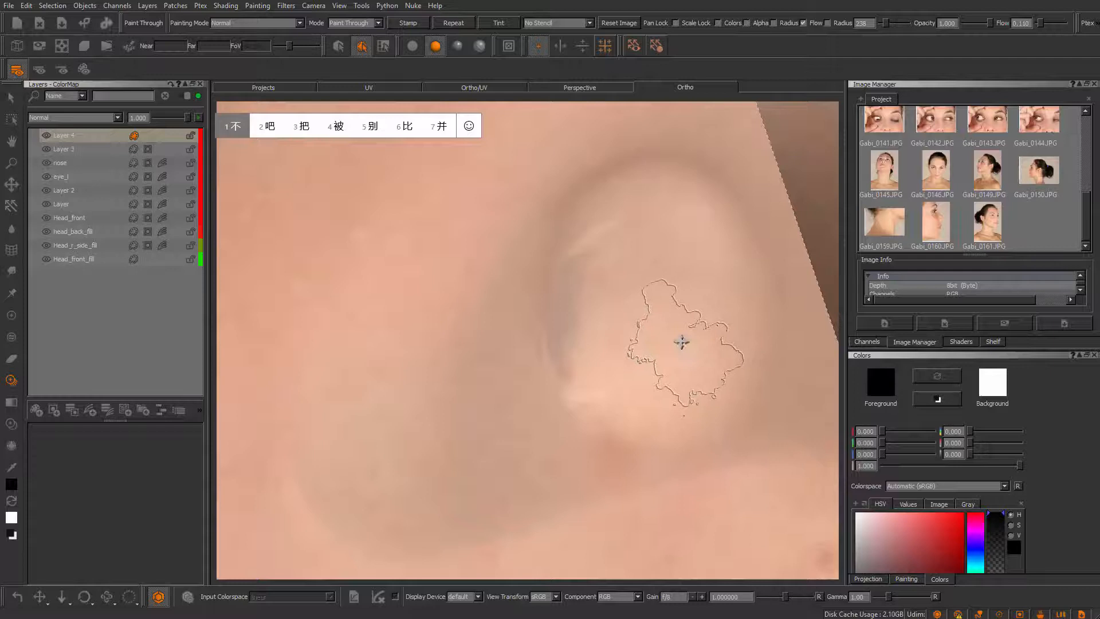
key("shift")
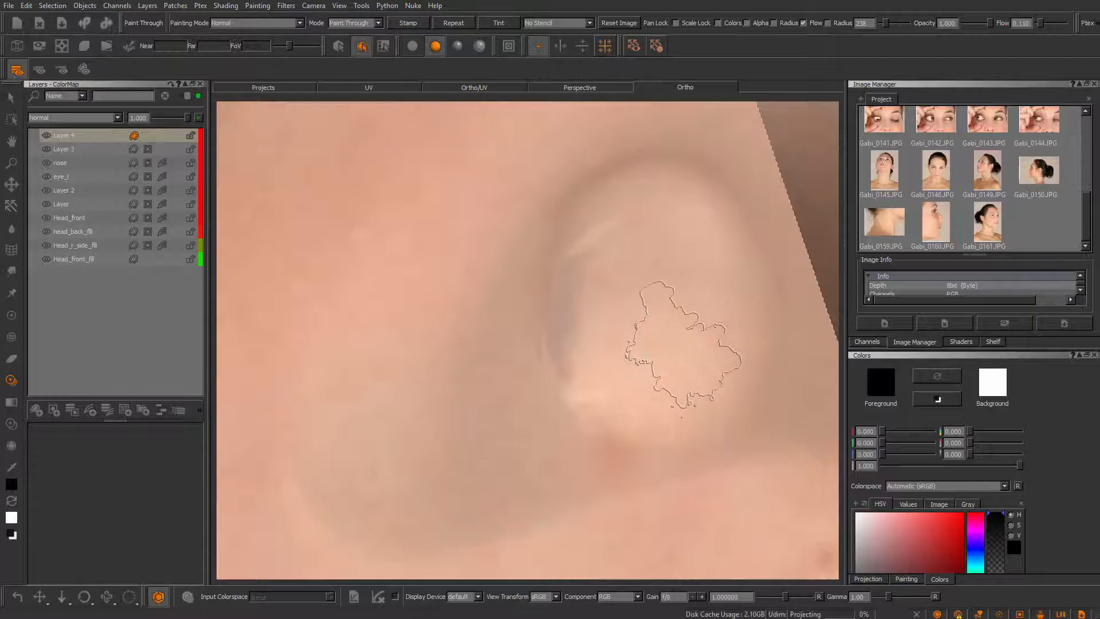
mouse_move(681, 342)
left_mouse_down("alt")
mouse_move(611, 390)
mouse_move(646, 381)
mouse_move(637, 358)
mouse_move(578, 453)
mouse_move(621, 410)
mouse_move(601, 368)
left_mouse_up("alt")
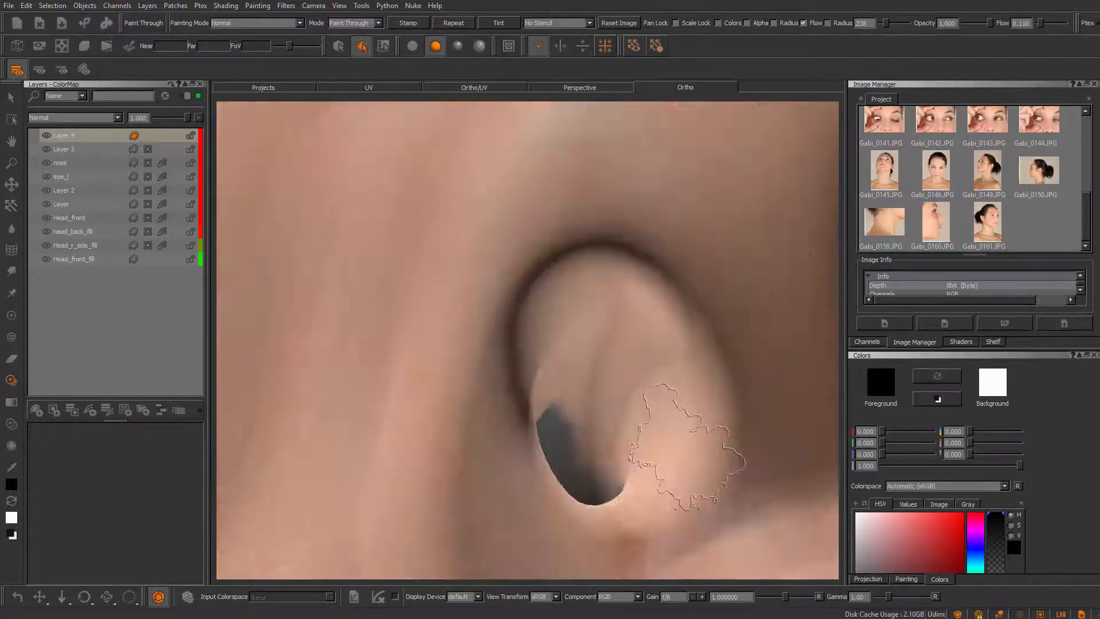
left_click_drag(655, 444, 572, 401, "alt")
- Switch the view to flat lighting and add an HSV adjustment stack to Layer 4
left_click(413, 46)
left_click_drag(504, 320, 596, 372, "alt")
left_click(154, 140)
right_click(155, 140)
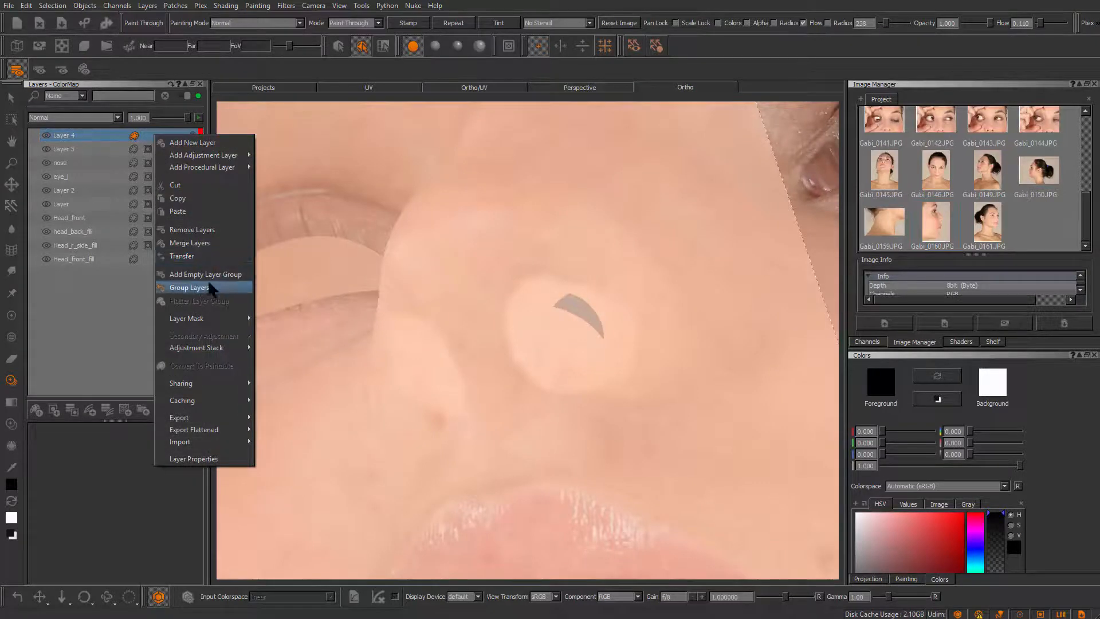
mouse_move(232, 347)
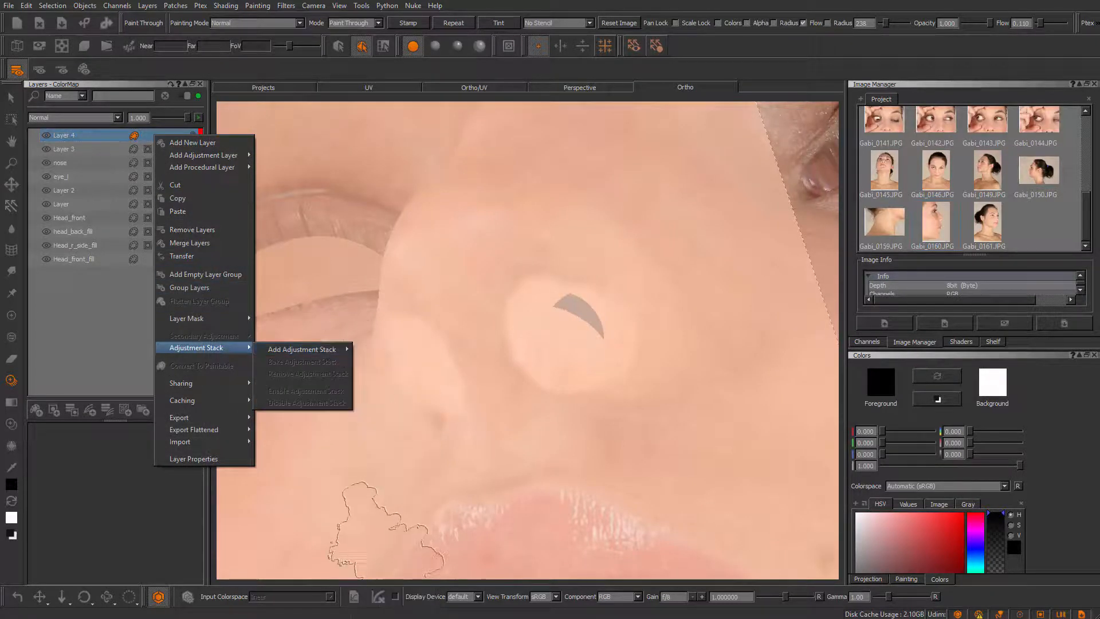
mouse_move(308, 350)
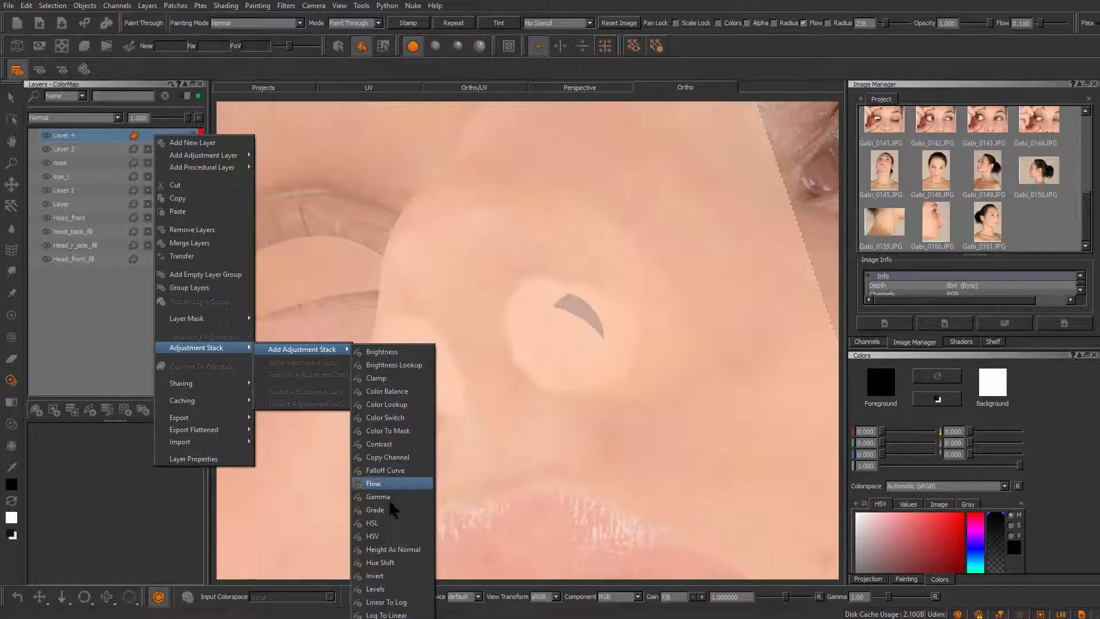
left_click(382, 541)
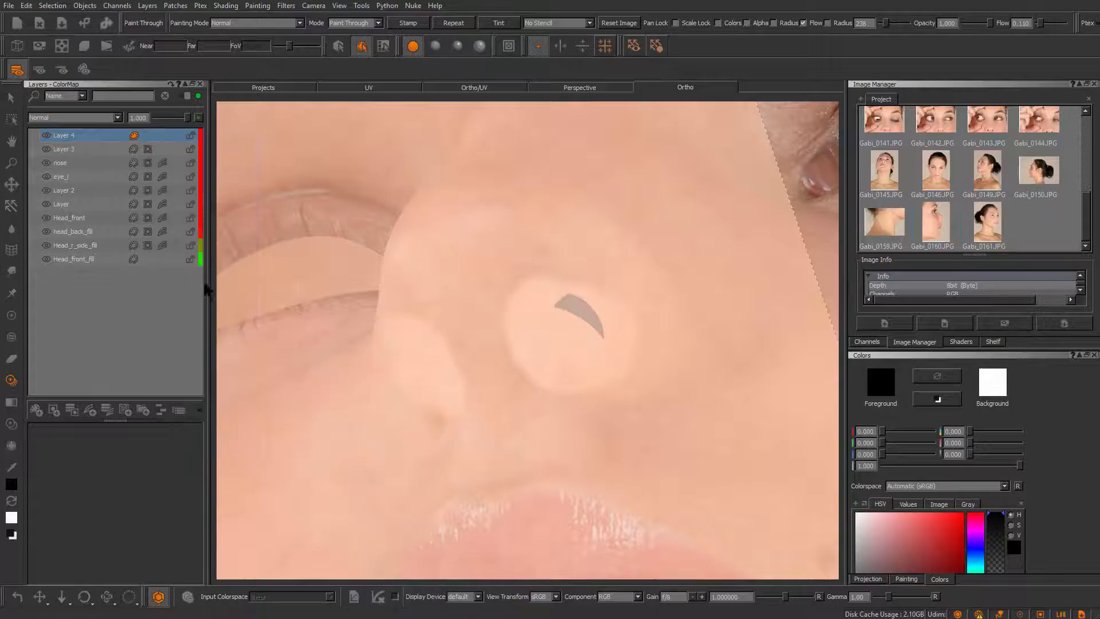
- Set the Layer 4 HSV adjustment's Value Scale to about 0.7 and its Saturation Scale to about 1.1
left_click(162, 136)
left_click(214, 203)
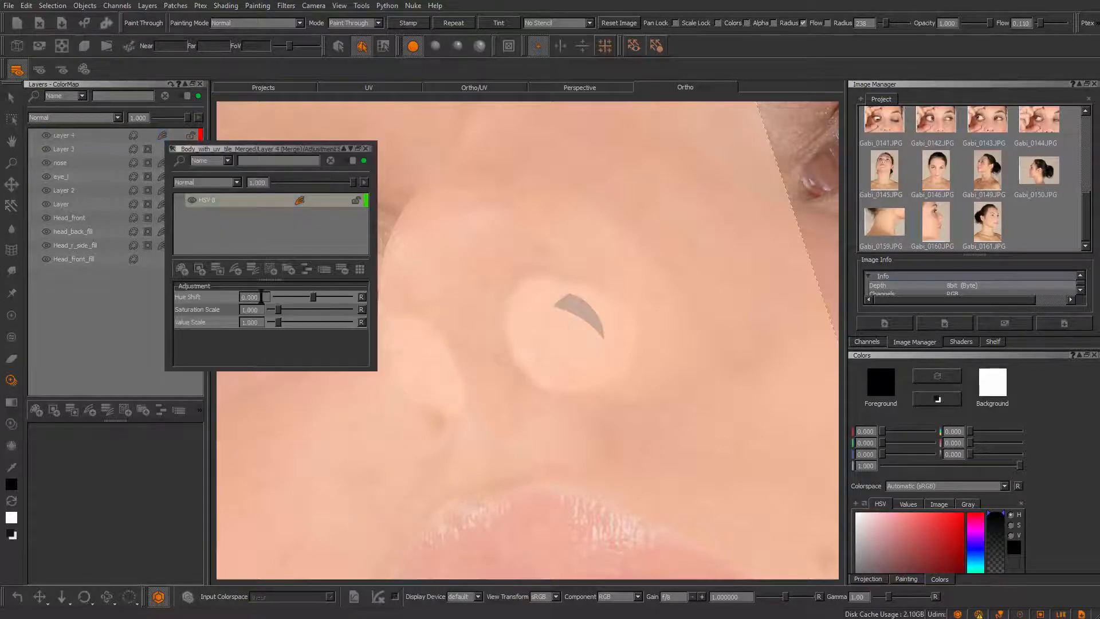
left_click_drag(279, 323, 275, 323)
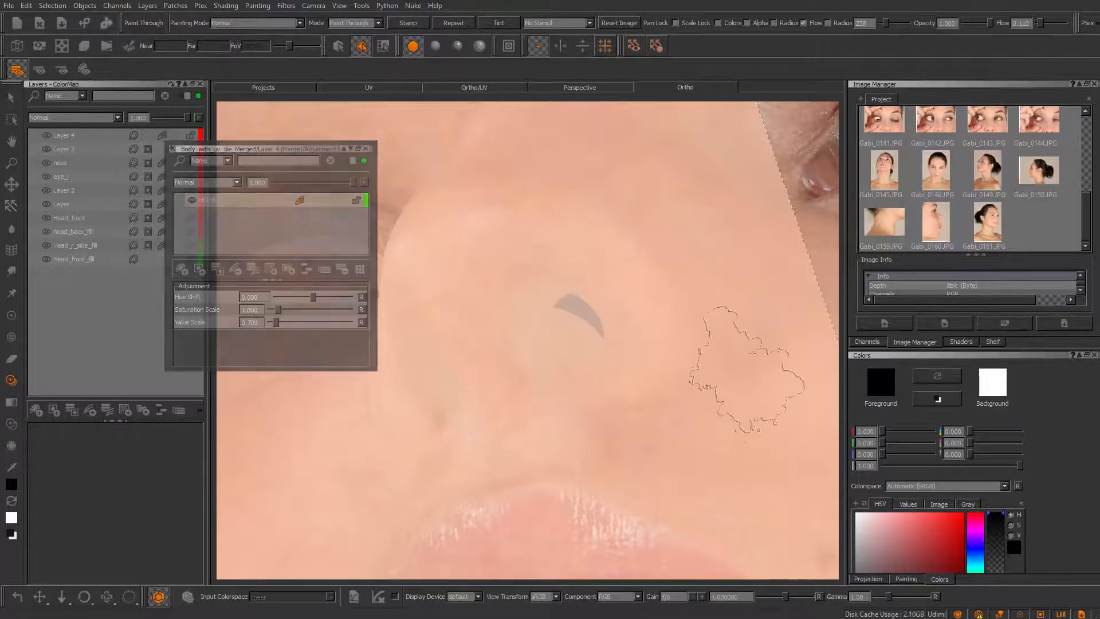
key("p")
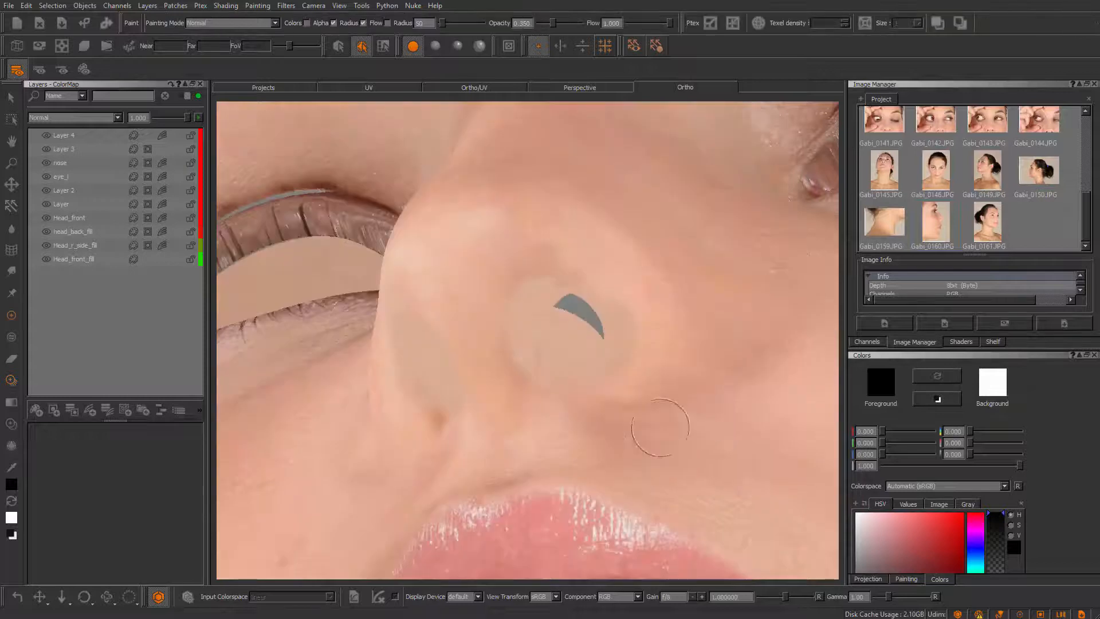
left_click(162, 136)
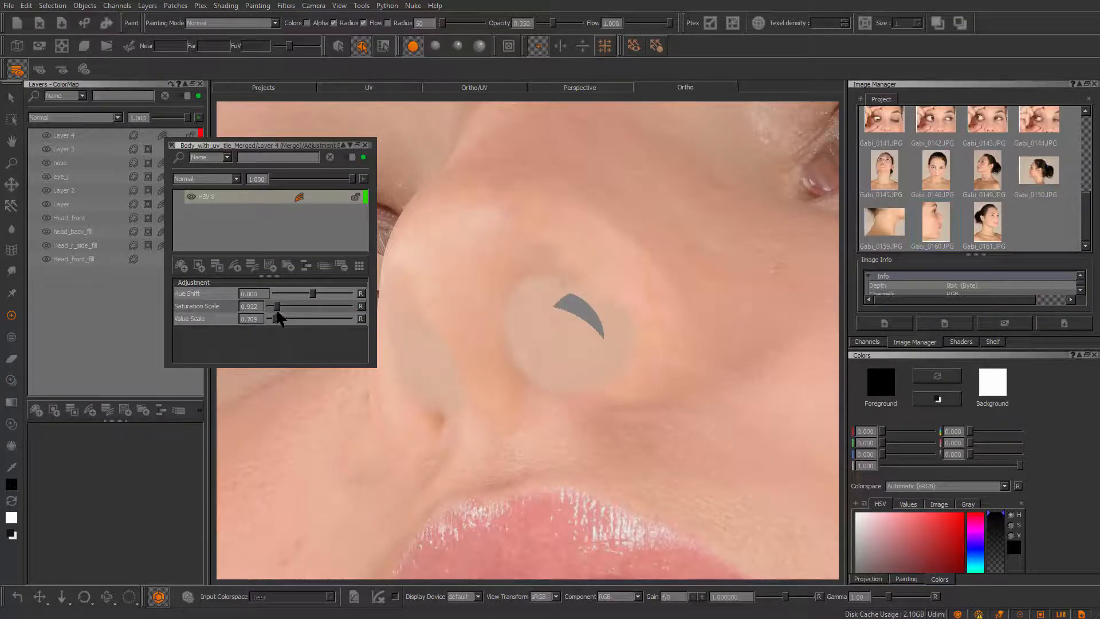
left_click_drag(278, 308, 279, 309)
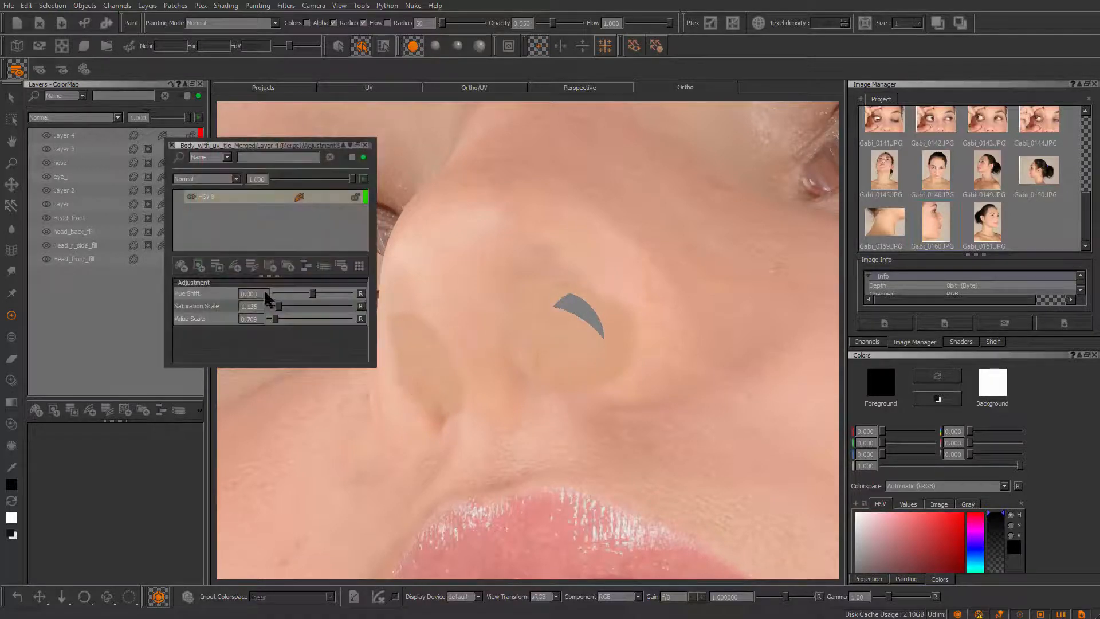
- Add a Reveal All mask to Layer 4 and paint on it to soften the edges of the nostril patches
right_click(108, 135)
mouse_move(189, 324)
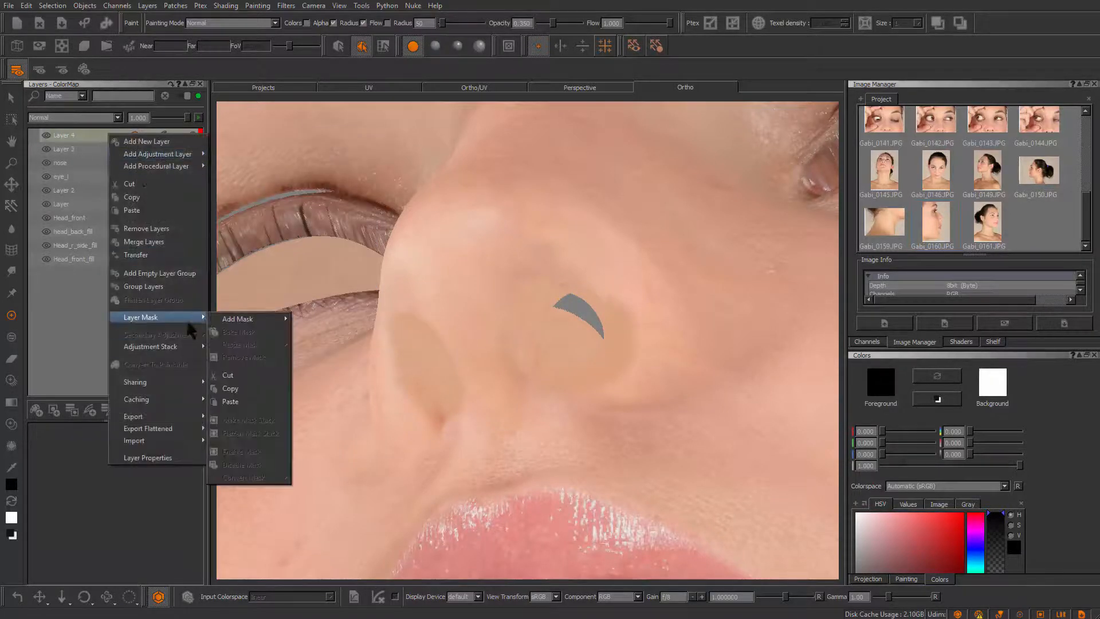
mouse_move(283, 316)
left_click(340, 324)
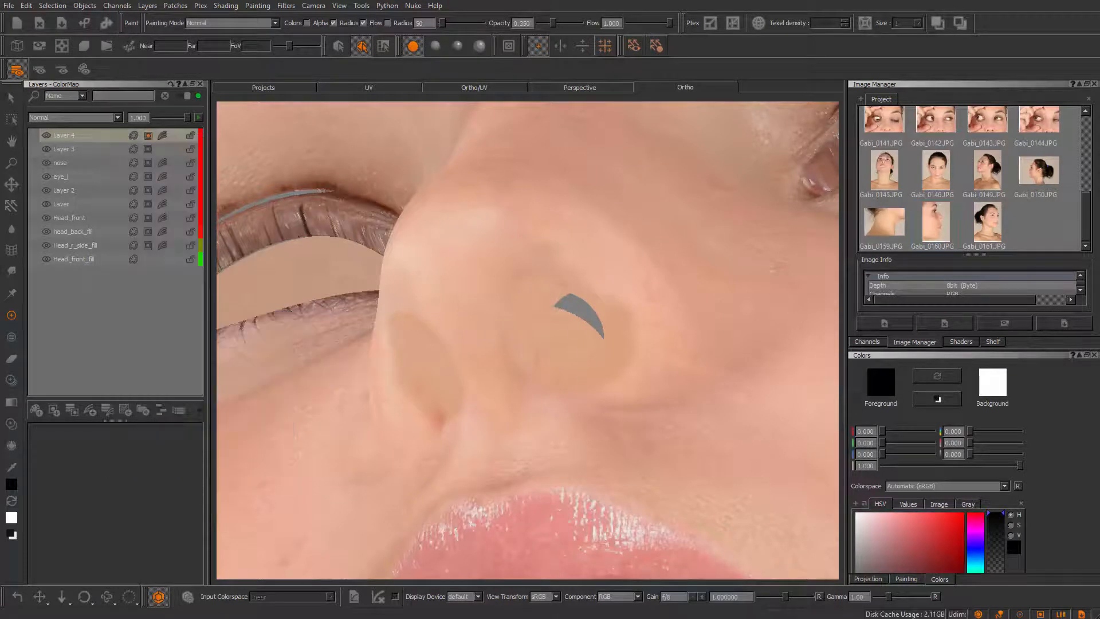
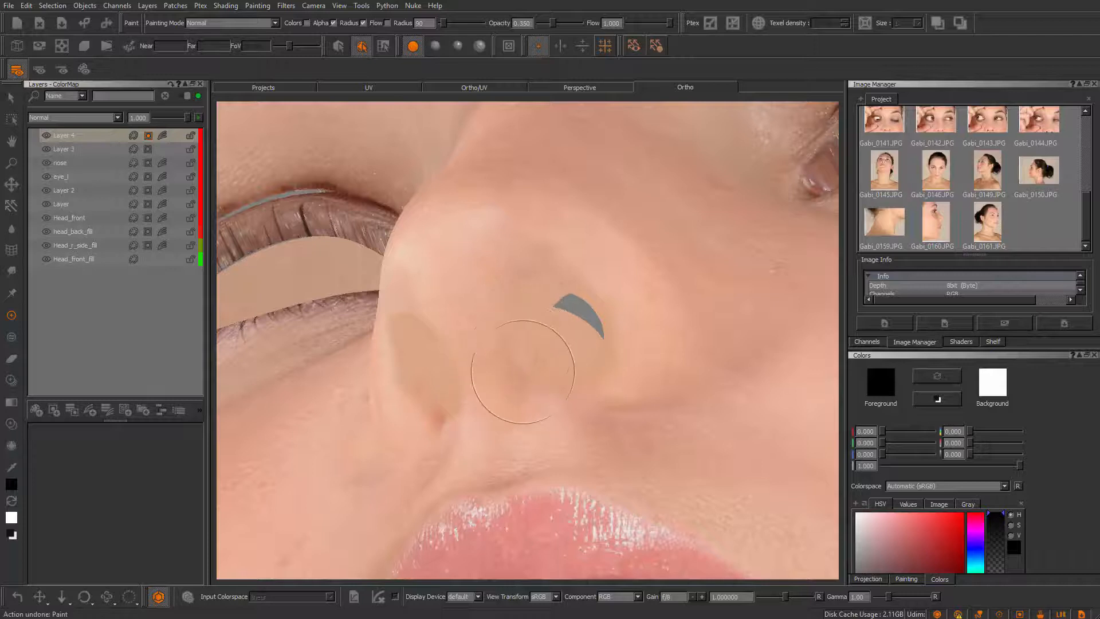
key("b")
mouse_move(495, 369)
left_mouse_down("alt")
mouse_move(506, 390)
mouse_move(483, 383)
left_mouse_up("alt")
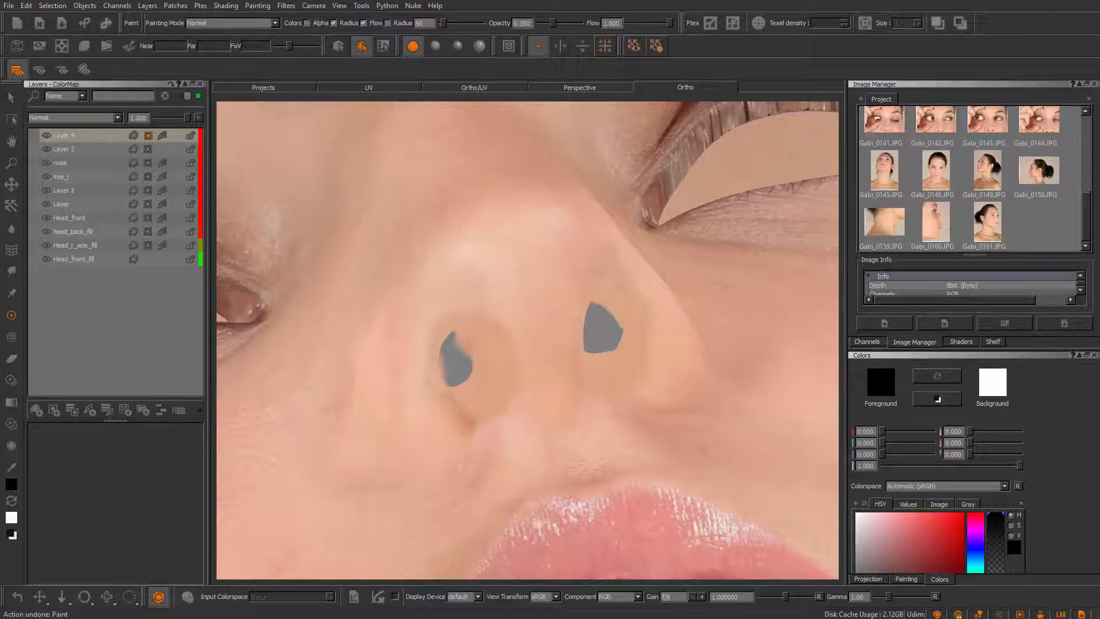
- Examine the blended nostrils and the whole nose from both sides, the front and in profile
right_click_drag(550, 419, 479, 439, "alt")
left_click_drag(479, 440, 412, 424, "alt")
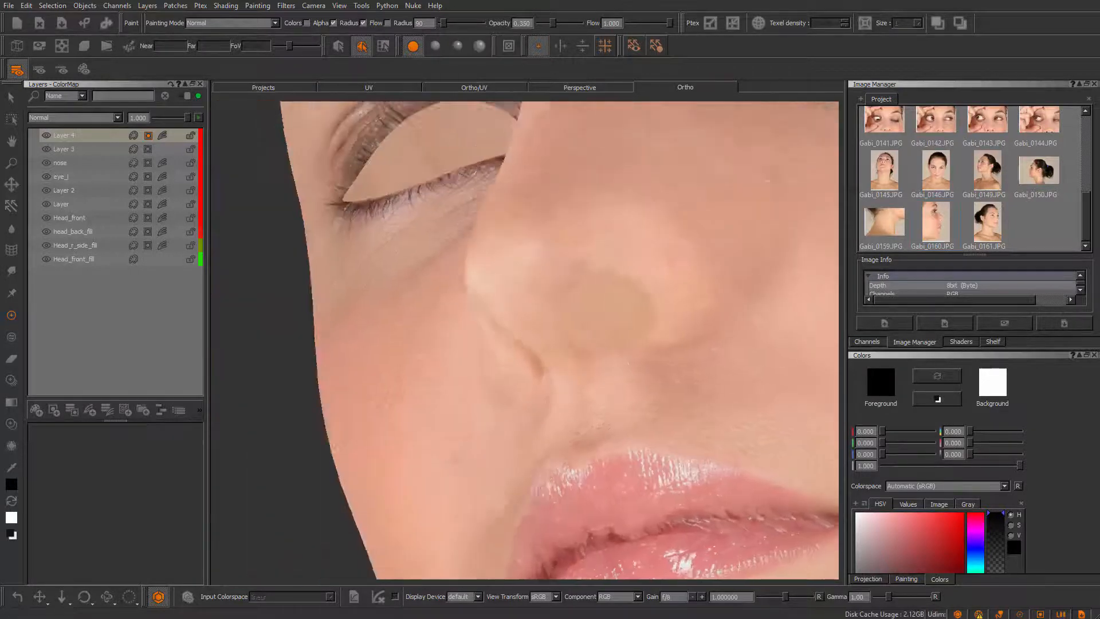
left_click_drag(591, 344, 615, 357, "alt")
right_click_drag(658, 382, 564, 270)
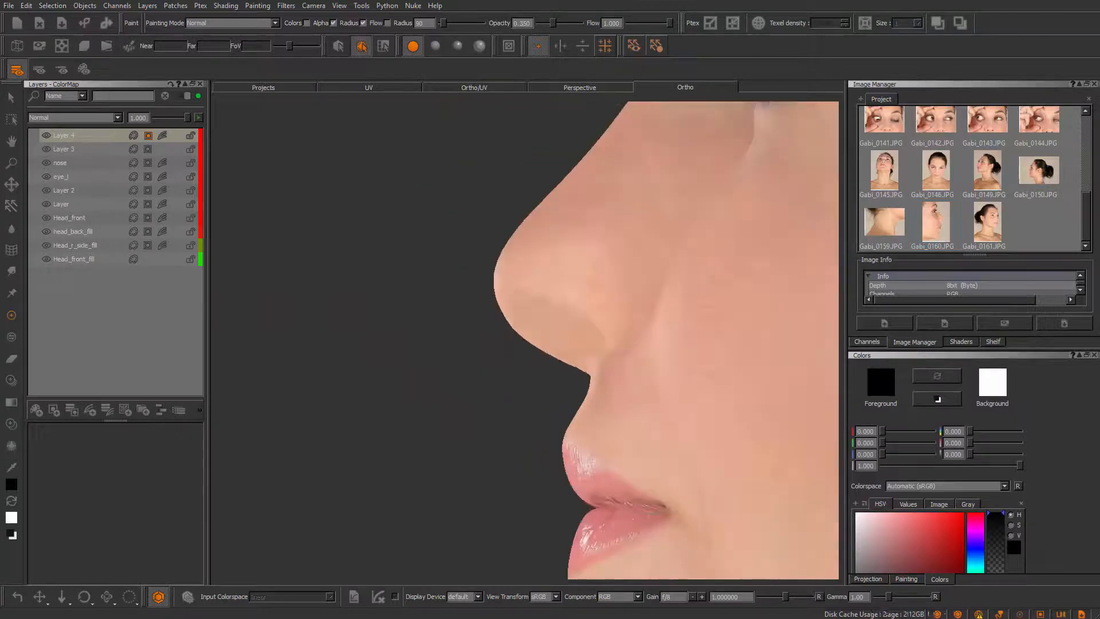
left_click_drag(533, 379, 676, 385, "alt")
right_click_drag(636, 378, 509, 355, "alt")
left_click_drag(510, 356, 476, 355, "alt")
right_click_drag(476, 356, 597, 388, "alt")
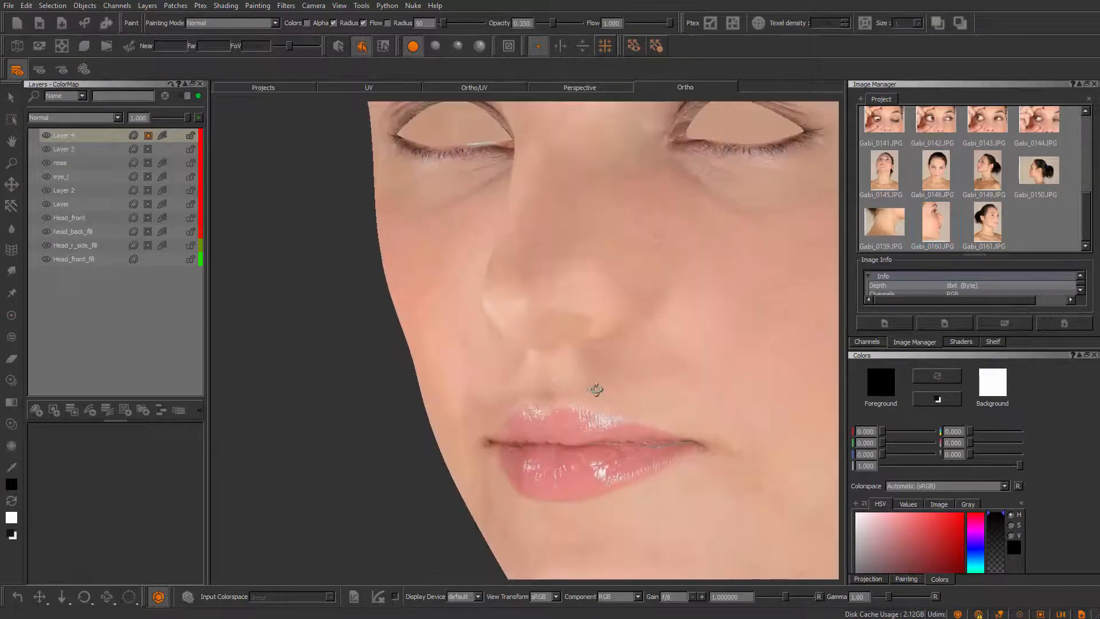
left_click_drag(596, 387, 589, 461, "alt")
right_click_drag(589, 462, 712, 373, "alt")
left_click_drag(712, 373, 574, 390, "alt")
middle_click_drag(574, 391, 647, 427, "alt")
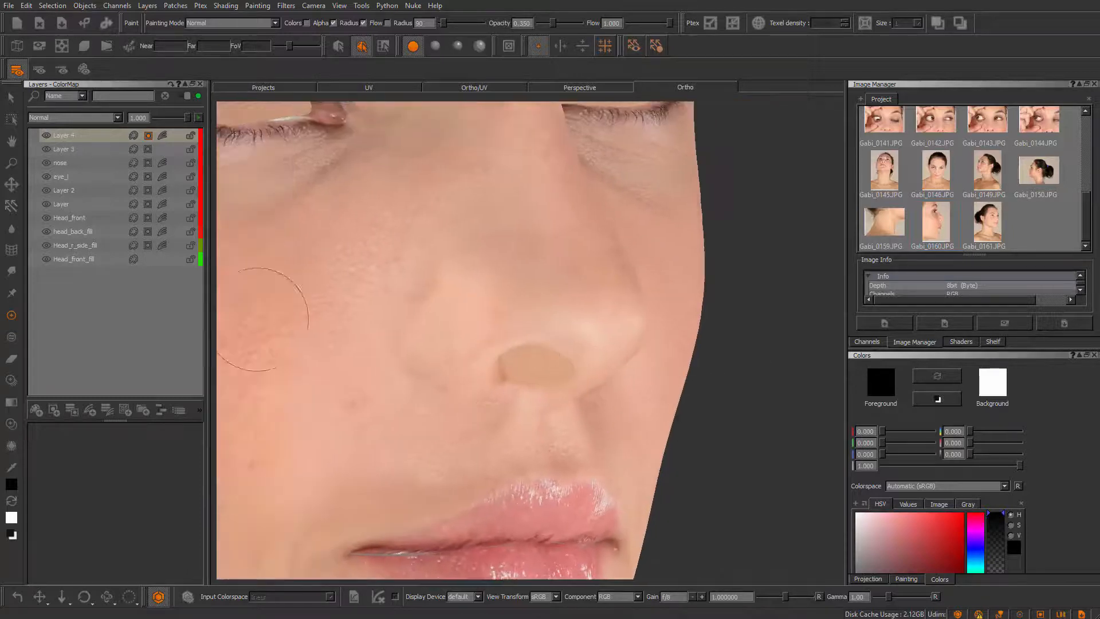
- Compare the nose with the nose layer, Layer 4 and Layer 3 each hidden and shown
left_click(60, 150)
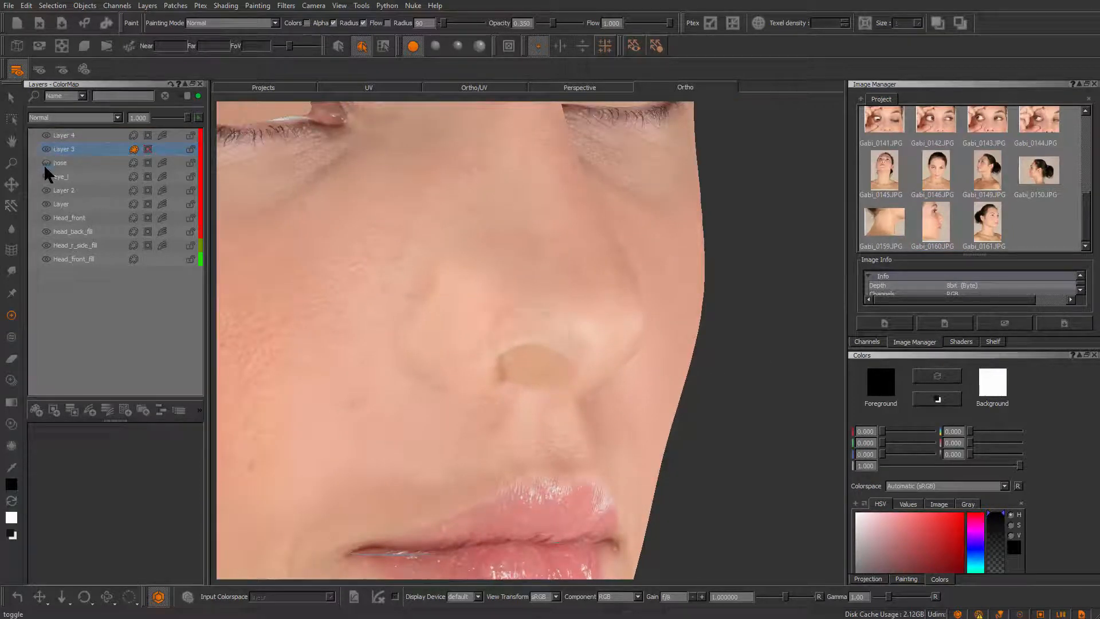
left_click(43, 163)
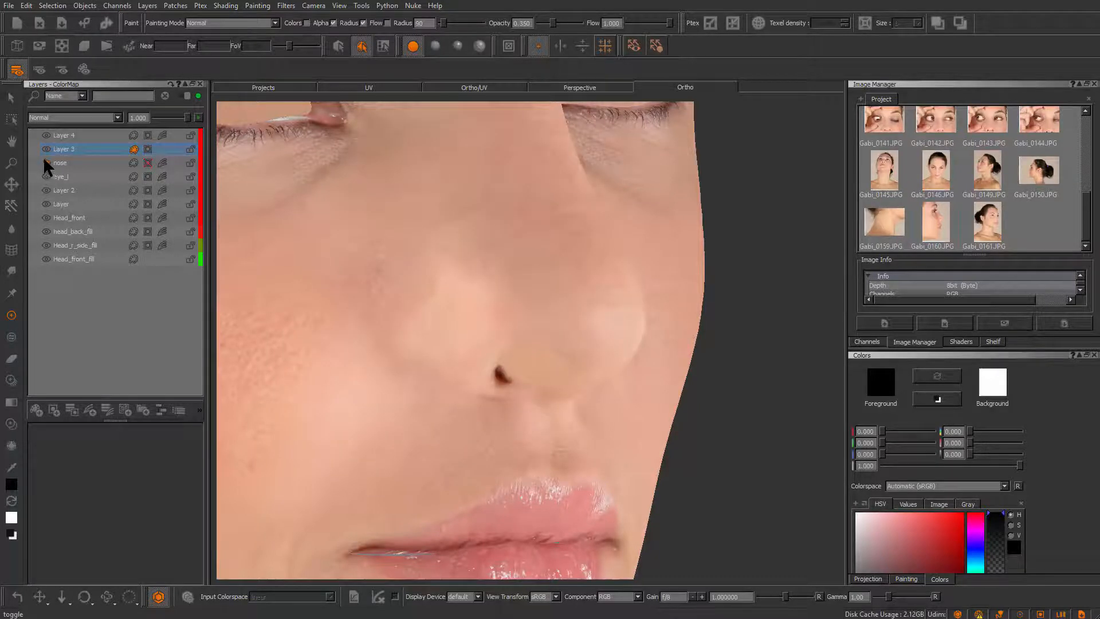
left_click(46, 162)
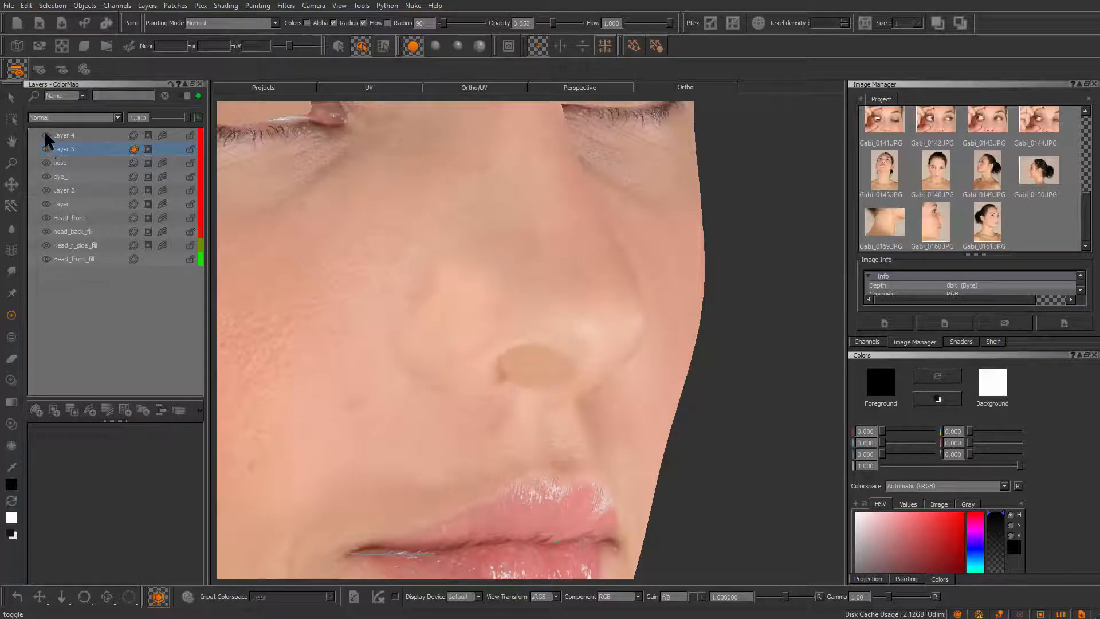
left_click(45, 135)
left_click(46, 152)
mouse_move(516, 322)
left_mouse_down("alt")
mouse_move(265, 354)
mouse_move(275, 378)
left_mouse_up("alt")
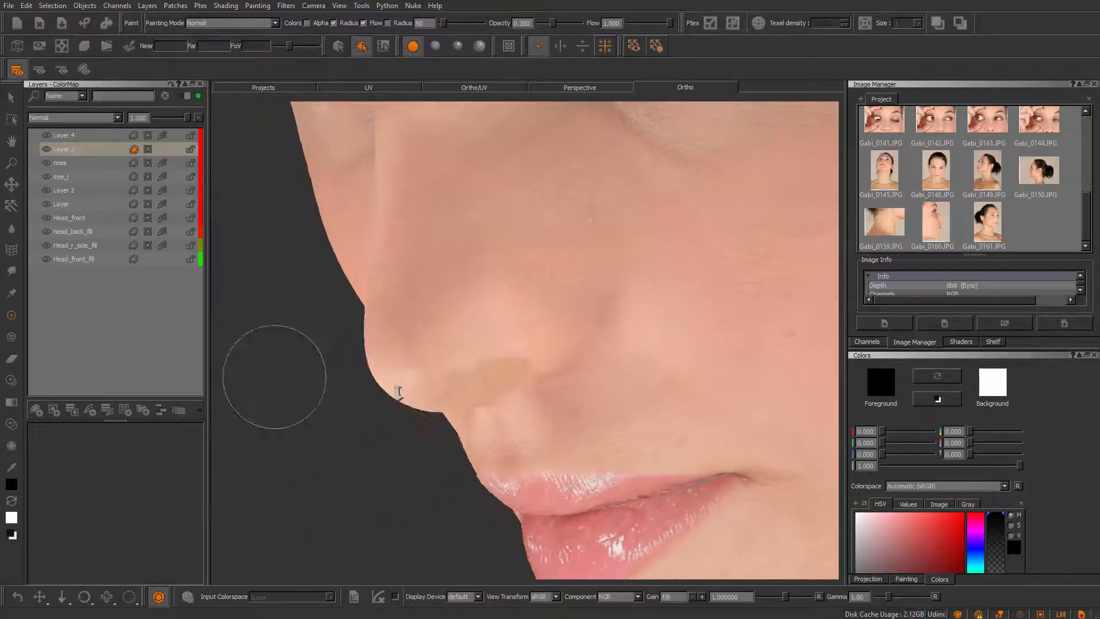
right_click_drag(275, 378, 412, 351, "alt")
left_click_drag(370, 300, 344, 342)
key("ctrl+z")
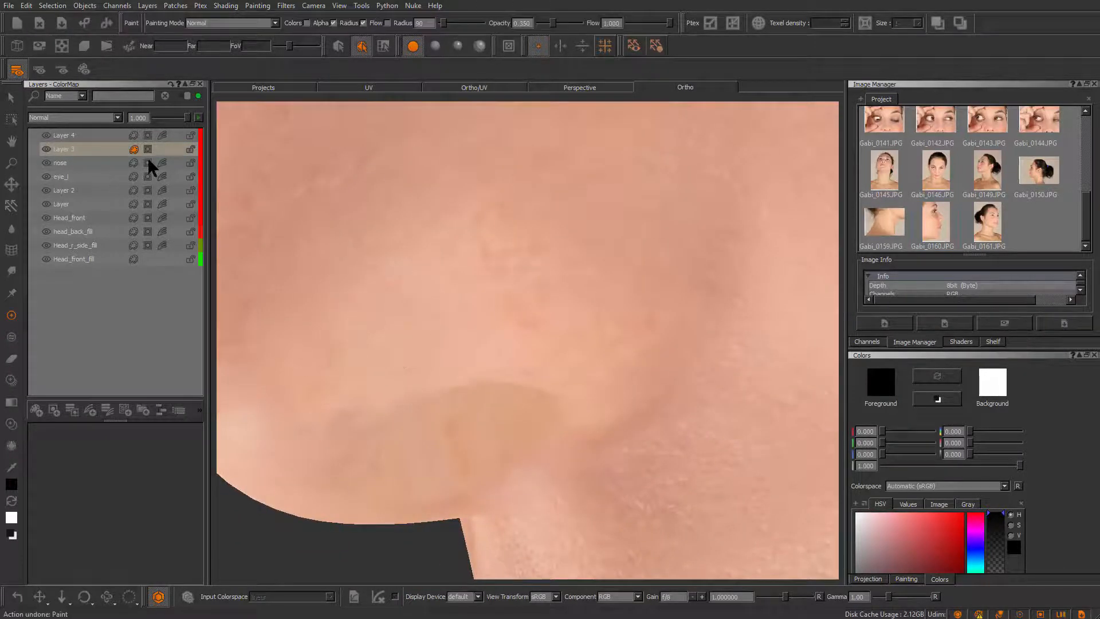
- Target Layer 3's mask, enlarge the brush radius to about 290 and blend the layer's paint along the side of the nose
left_click(55, 163)
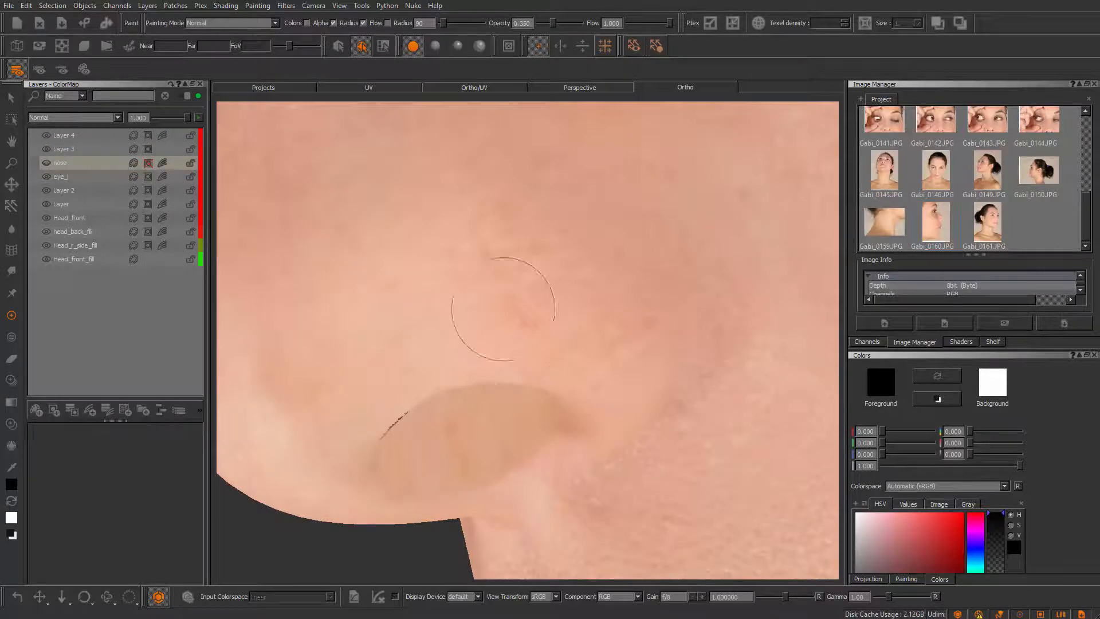
left_click(58, 150)
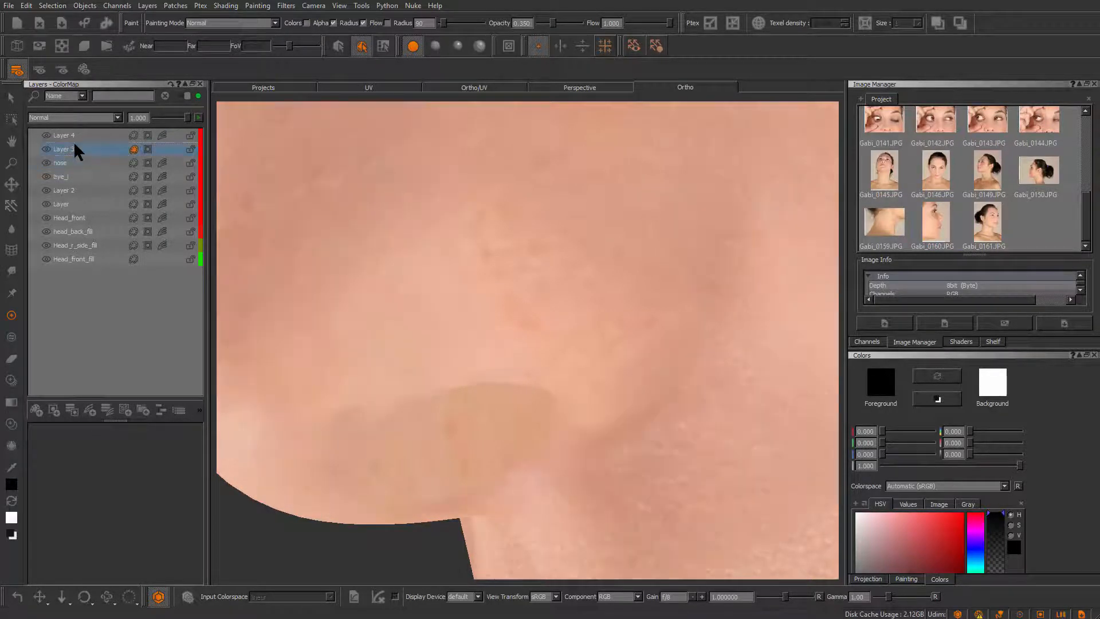
left_click(45, 149)
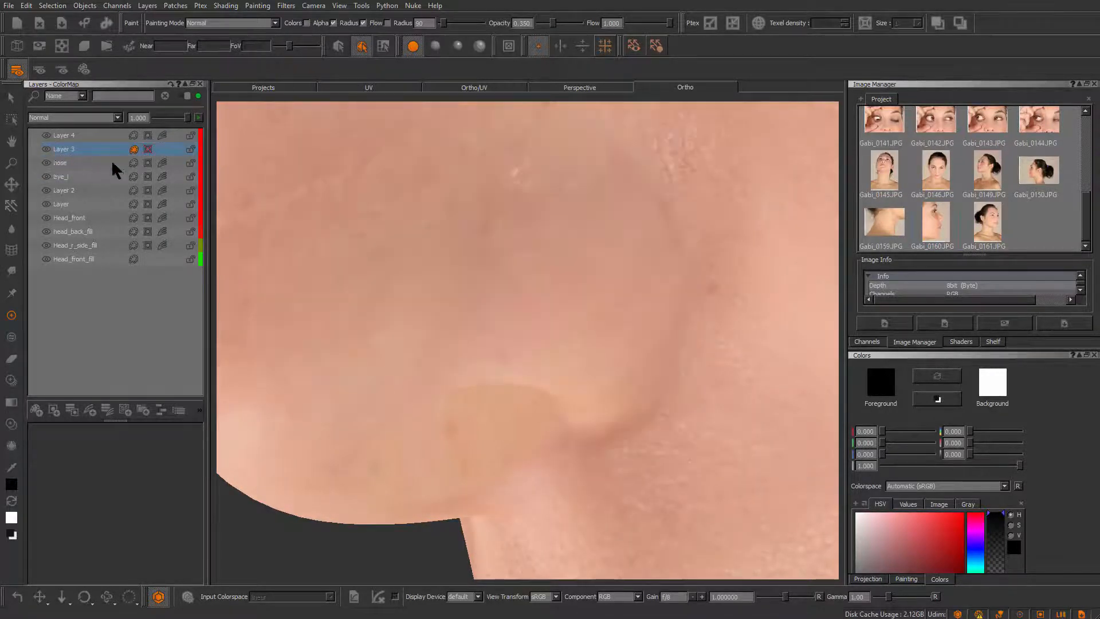
left_click(148, 149)
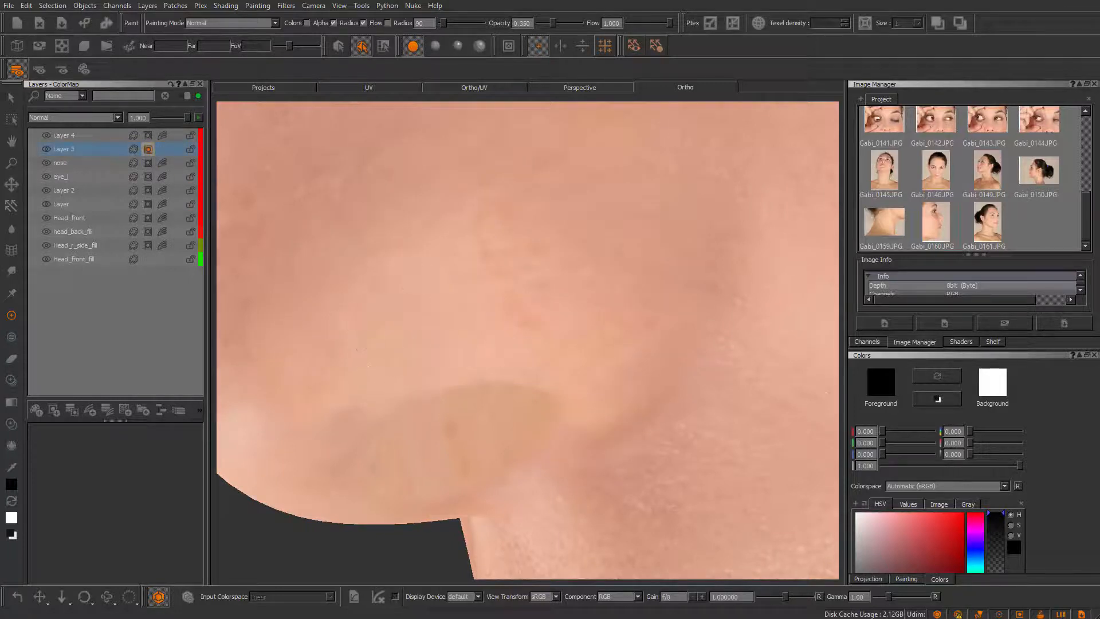
key("r")
mouse_move(356, 304)
left_mouse_down()
mouse_move(422, 304)
mouse_move(377, 318)
mouse_move(481, 317)
left_mouse_up()
left_click(433, 317)
key("ctrl+z")
key("r")
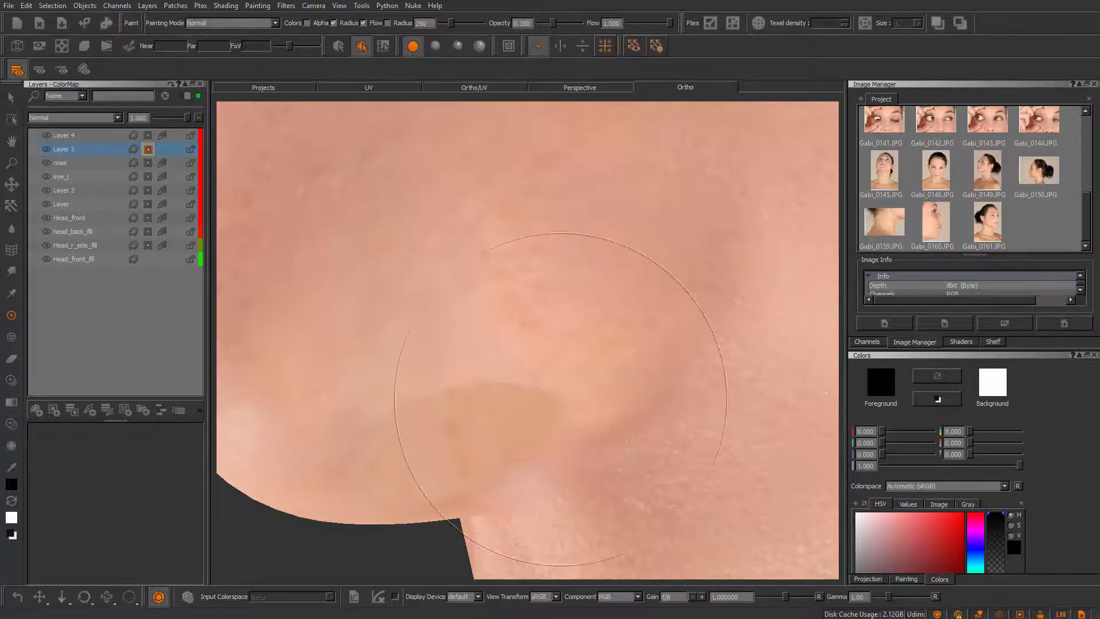
- Add an HSV adjustment stack to Layer 3 and darken the layer with a Value Scale of about 0.85
right_click_drag(456, 373, 459, 337, "alt")
left_click_drag(510, 399, 636, 399, "alt")
middle_click_drag(486, 369, 516, 379, "alt")
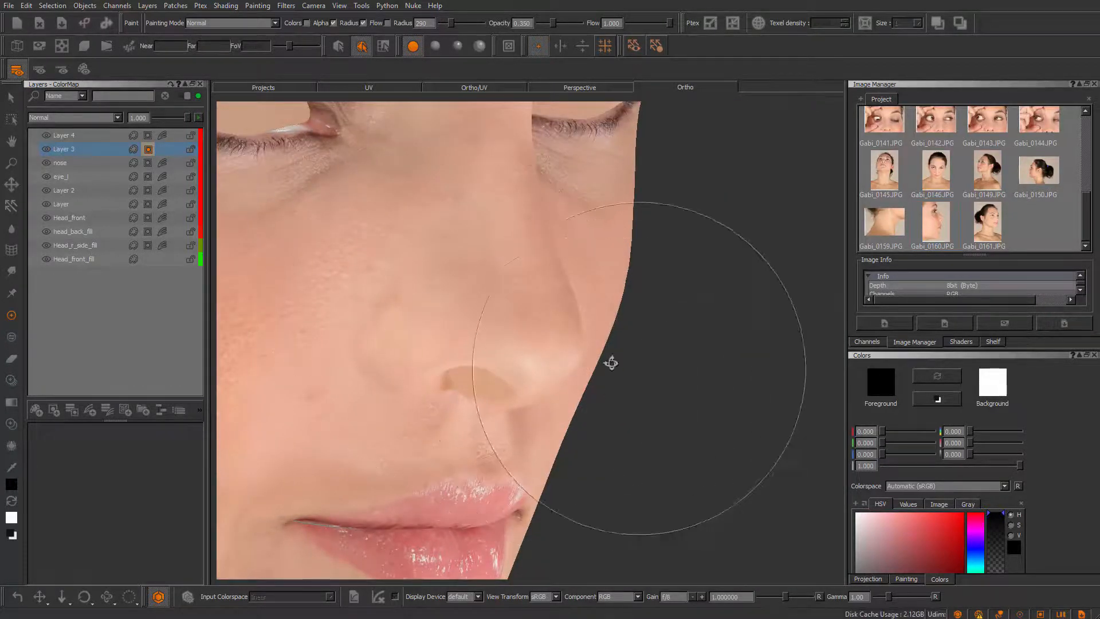
left_click_drag(611, 363, 498, 366, "alt")
middle_click_drag(499, 366, 401, 385, "alt")
left_click_drag(458, 302, 450, 302, "alt")
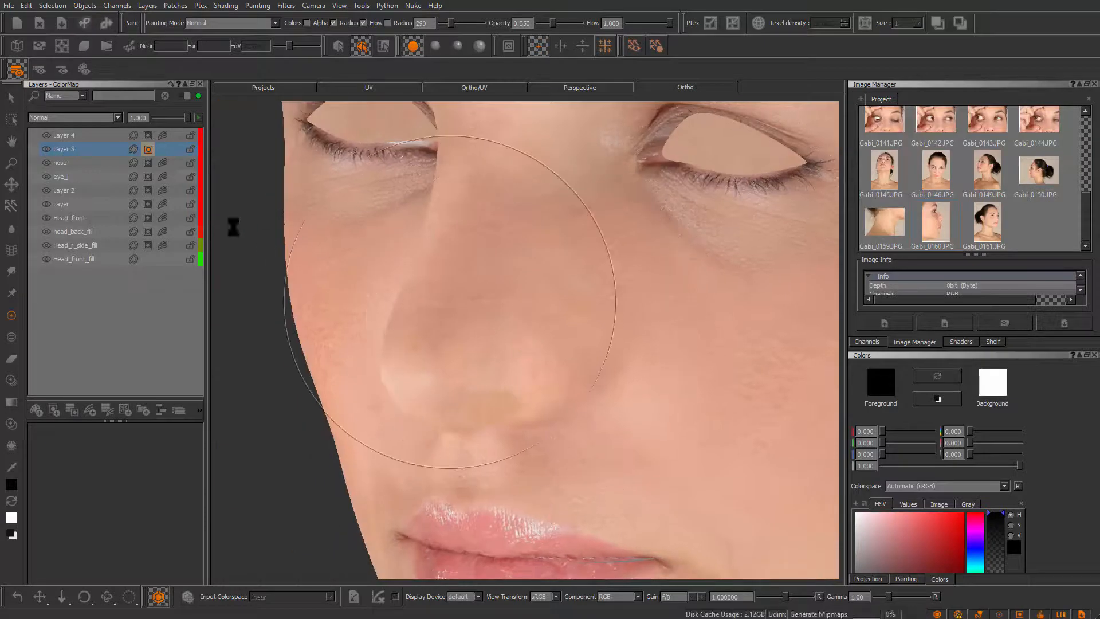
right_click(164, 149)
mouse_move(244, 335)
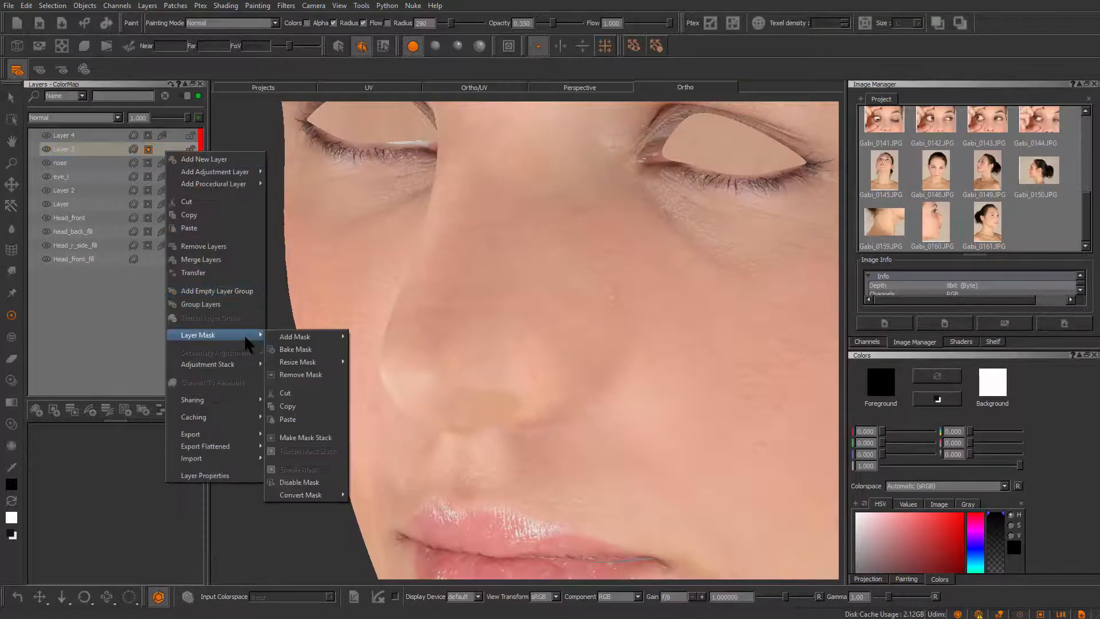
mouse_move(338, 364)
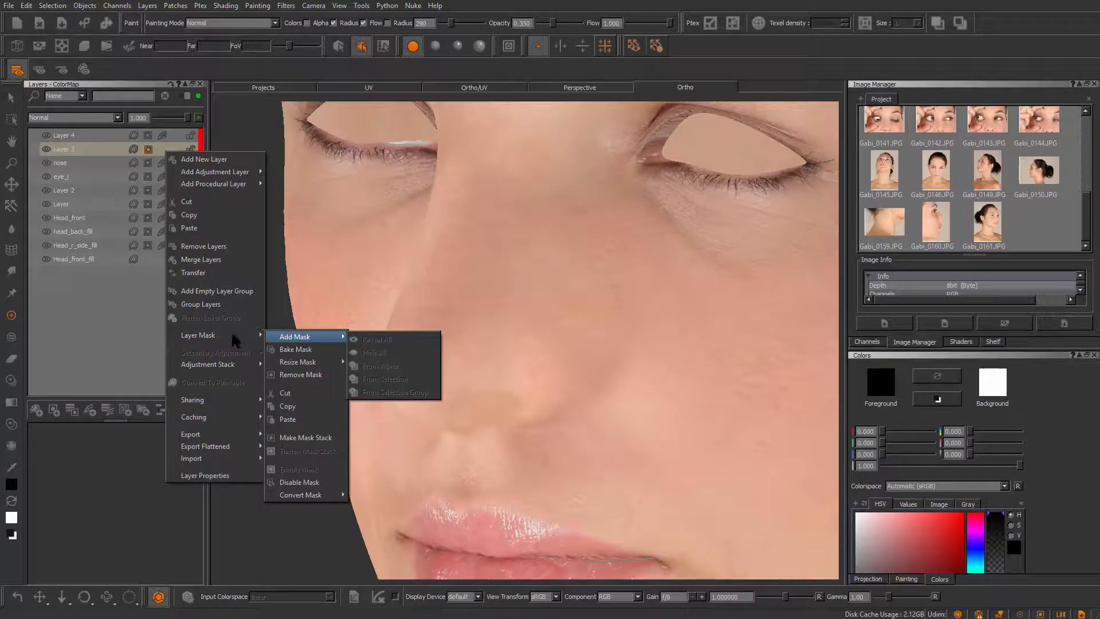
mouse_move(232, 364)
left_click(411, 553)
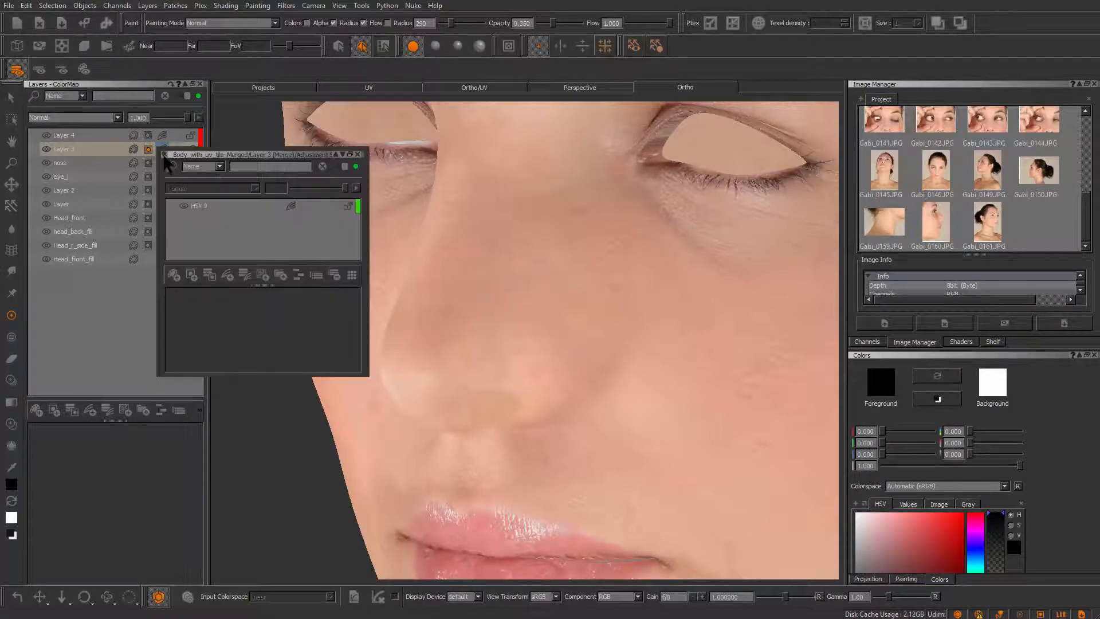
left_click(204, 211)
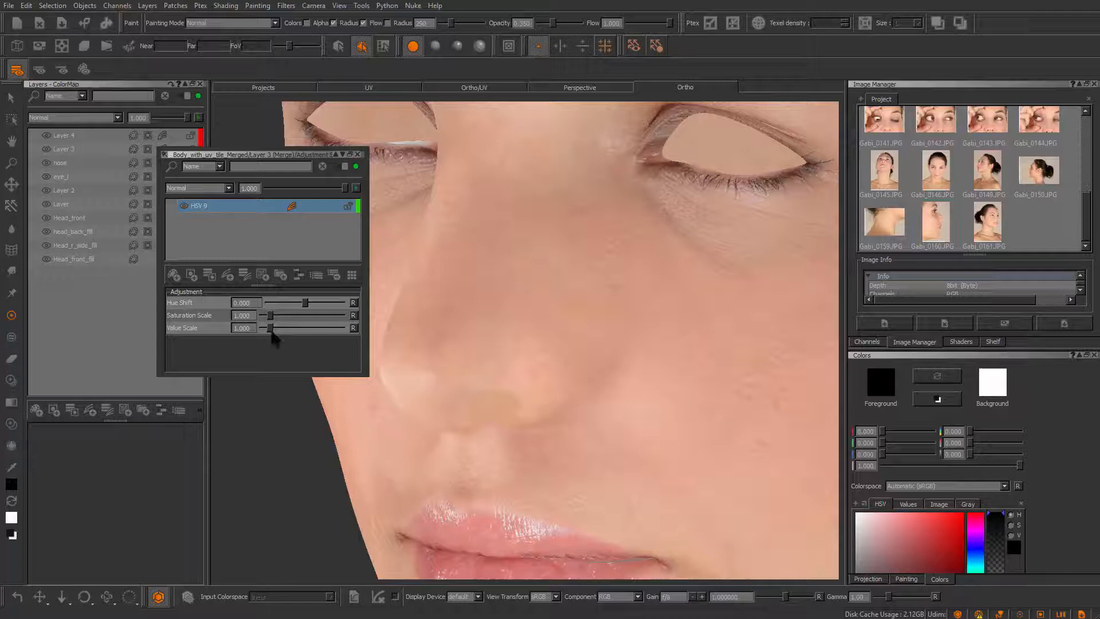
left_click_drag(271, 333, 268, 330)
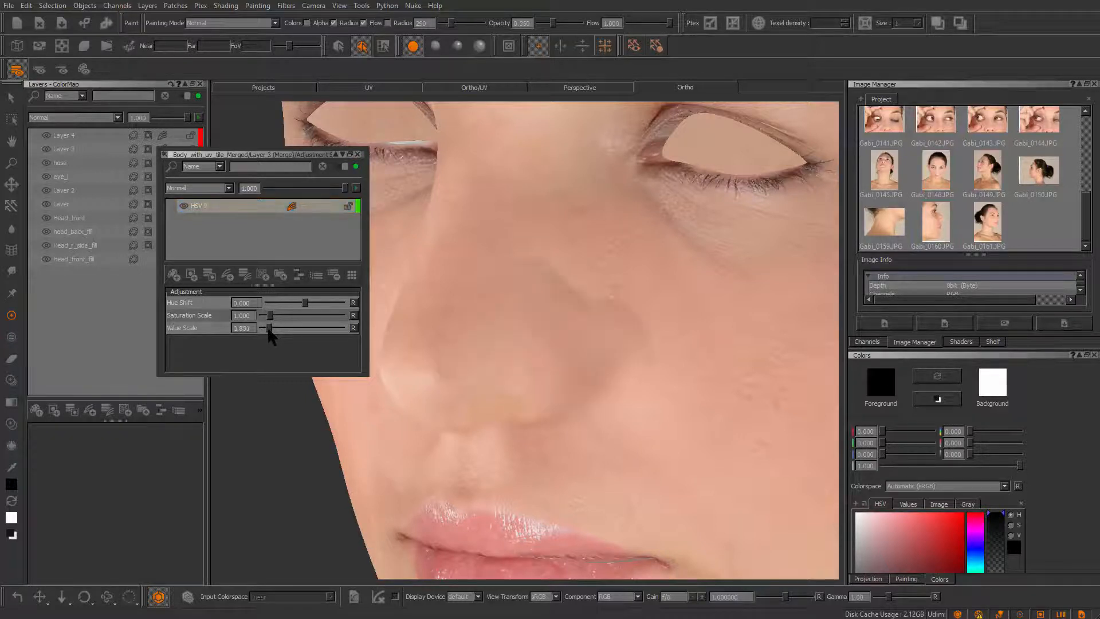
- Paint on Layer 3's mask with a brush radius of about 140 to fade the darkened edge beside the nose
left_click(148, 148)
left_click(615, 294)
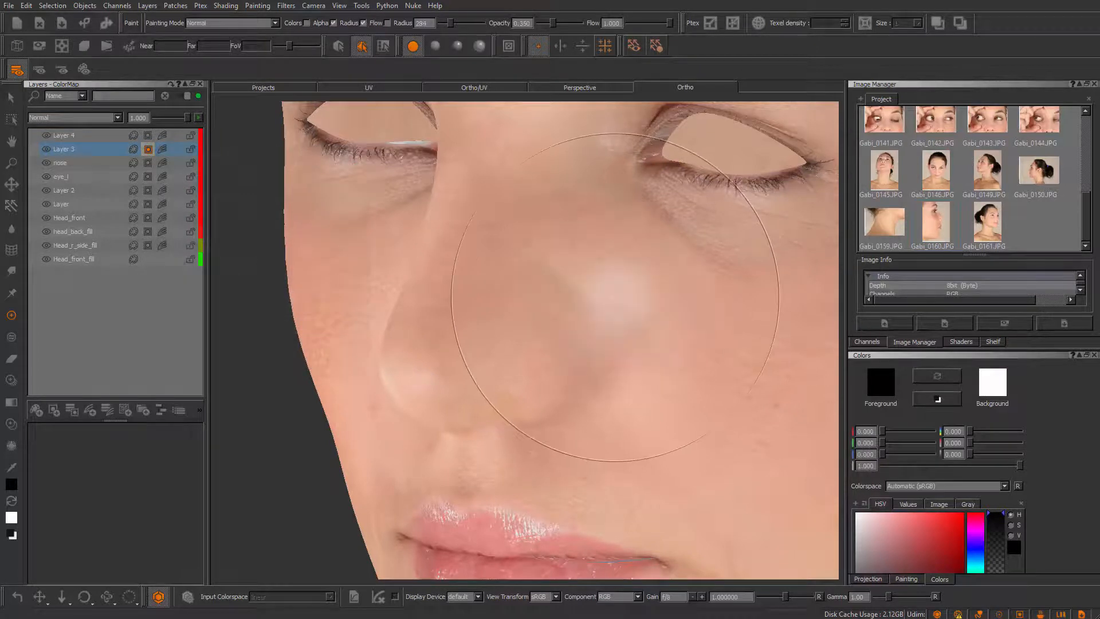
key("ctrl+z")
left_click_drag(614, 294, 535, 300)
mouse_move(594, 298)
left_mouse_down()
mouse_move(612, 352)
mouse_move(570, 281)
left_mouse_up()
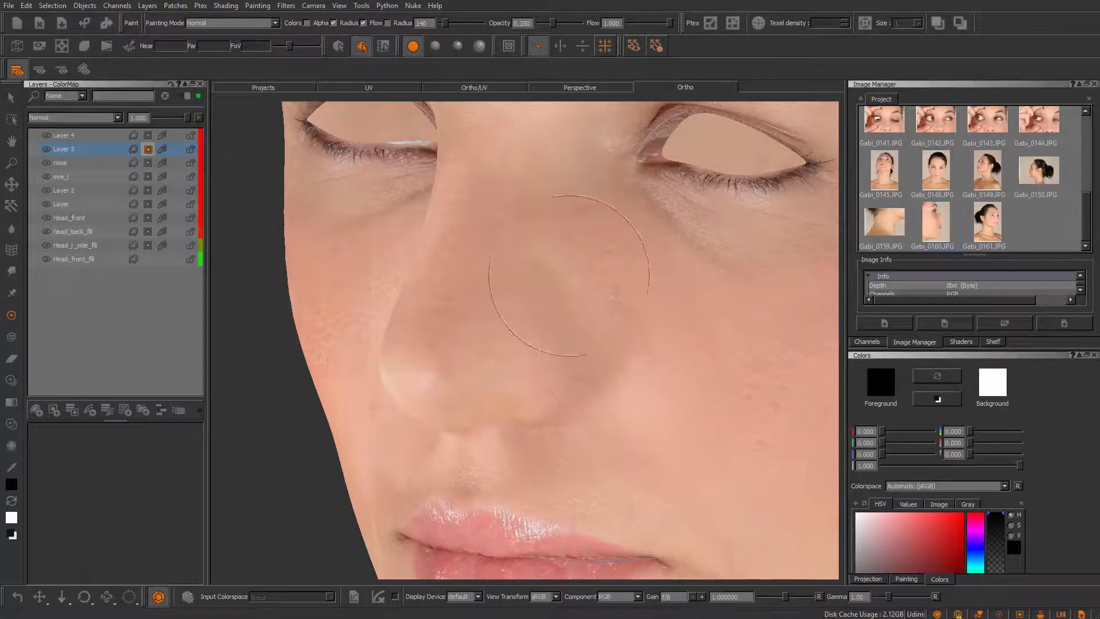
key("b")
- Examine the nose blend from both sides and from farther away against the whole face
middle_click_drag(565, 368, 463, 314)
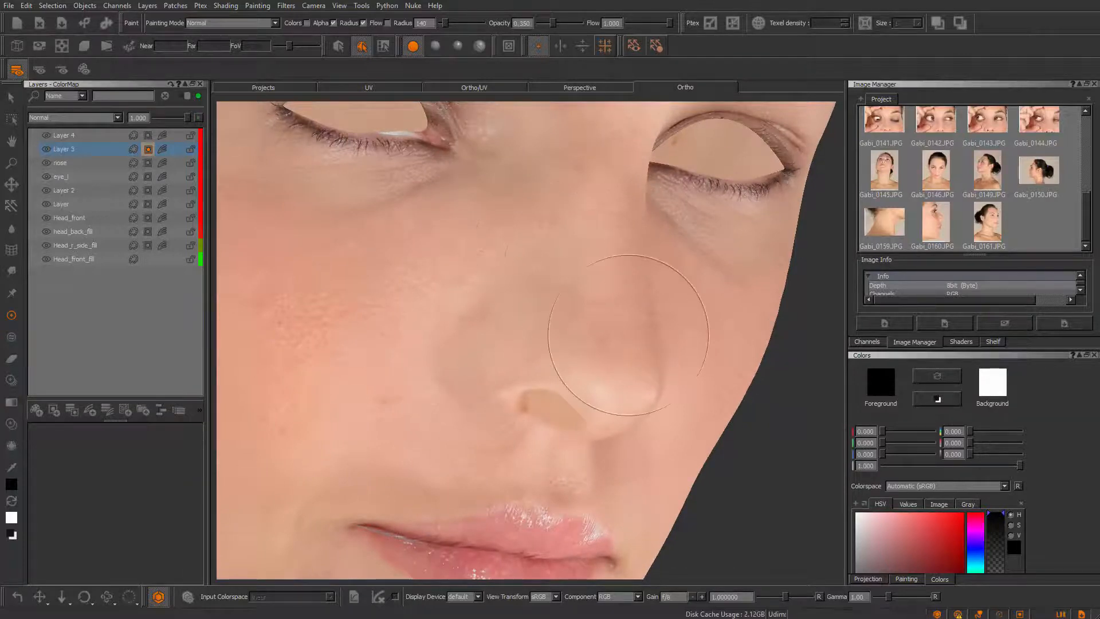
scroll(601, 344, "down", 5)
middle_click_drag(602, 343, 557, 458)
scroll(557, 458, "up", 5)
left_click_drag(557, 458, 579, 373, "alt")
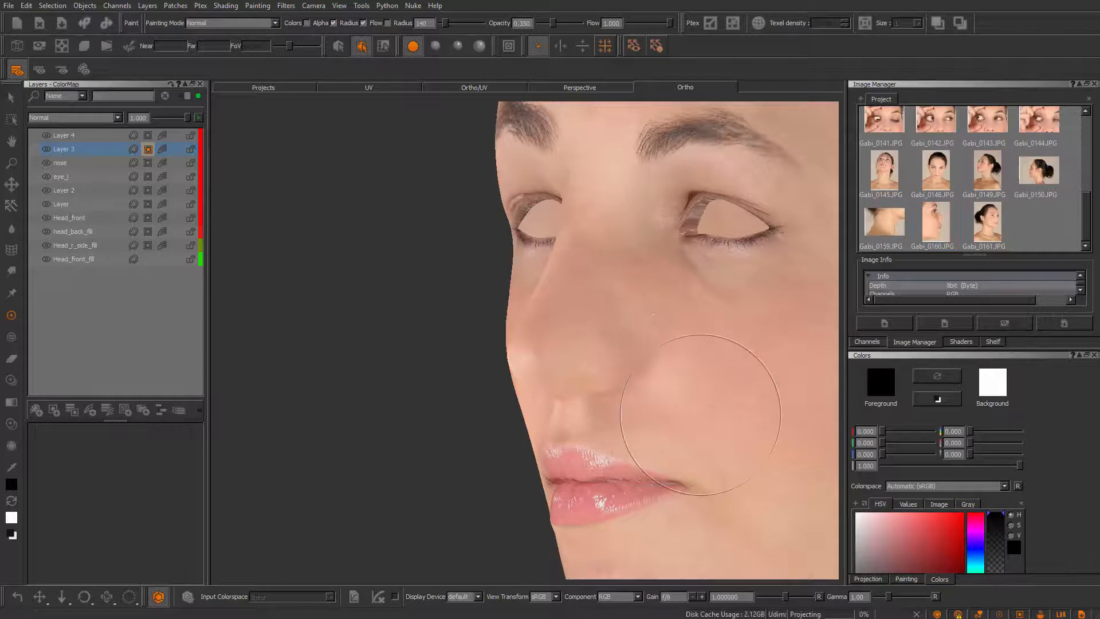
left_click_drag(675, 405, 733, 422, "alt")
scroll(684, 407, "down", 3)
scroll(684, 407, "up", 3)
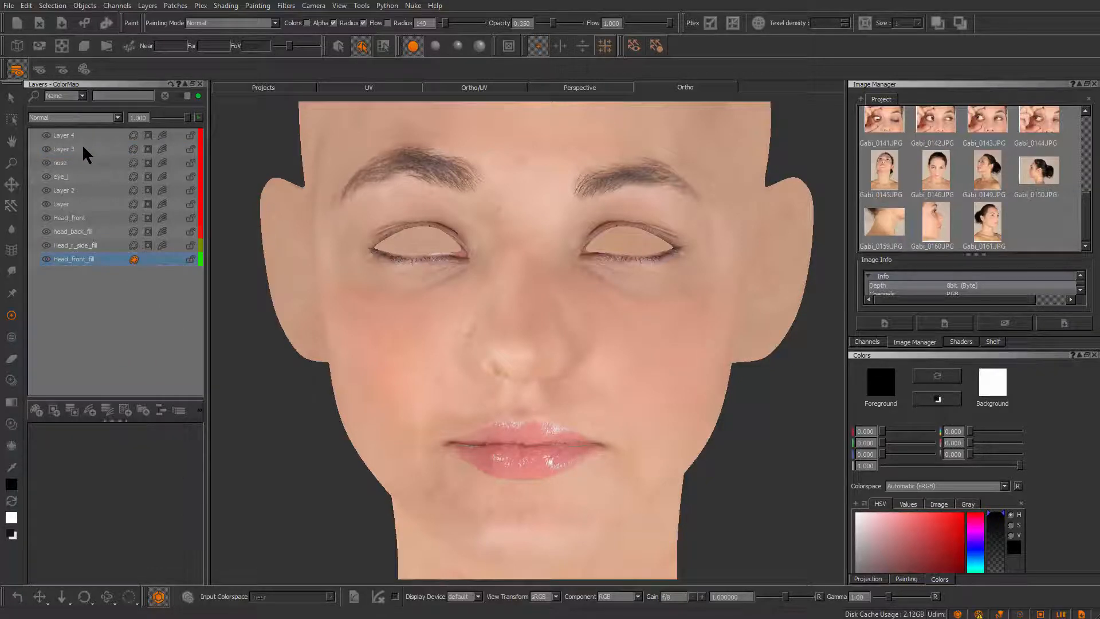
- Merge all the ColorMap layers, from Layer 4 down to Head_front_fill, into a single layer
right_click(97, 161)
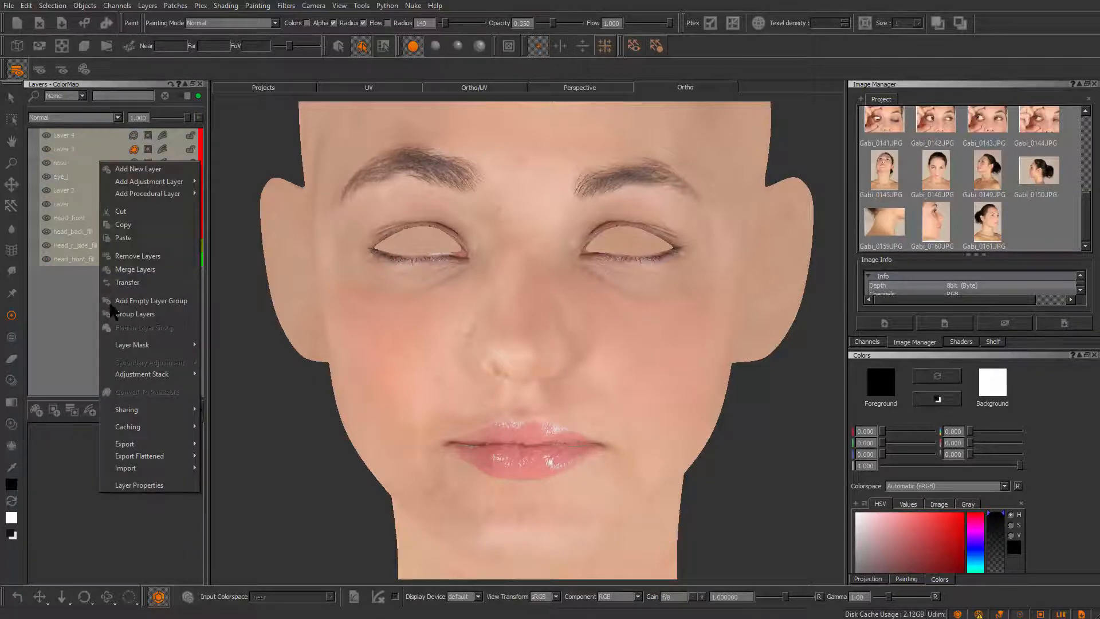
mouse_move(149, 344)
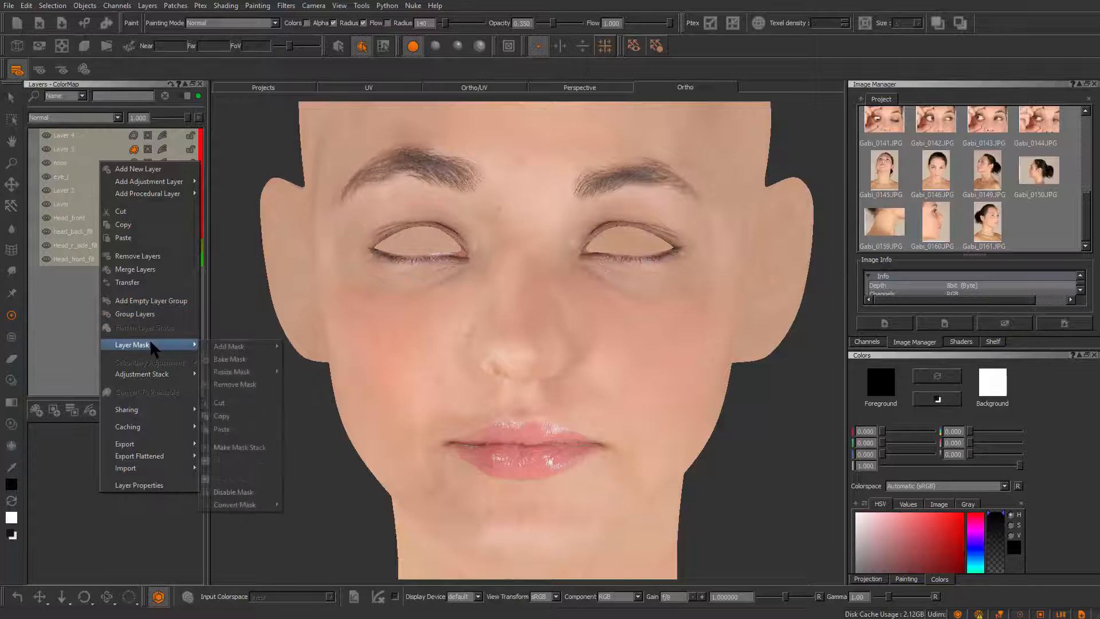
left_click(137, 269)
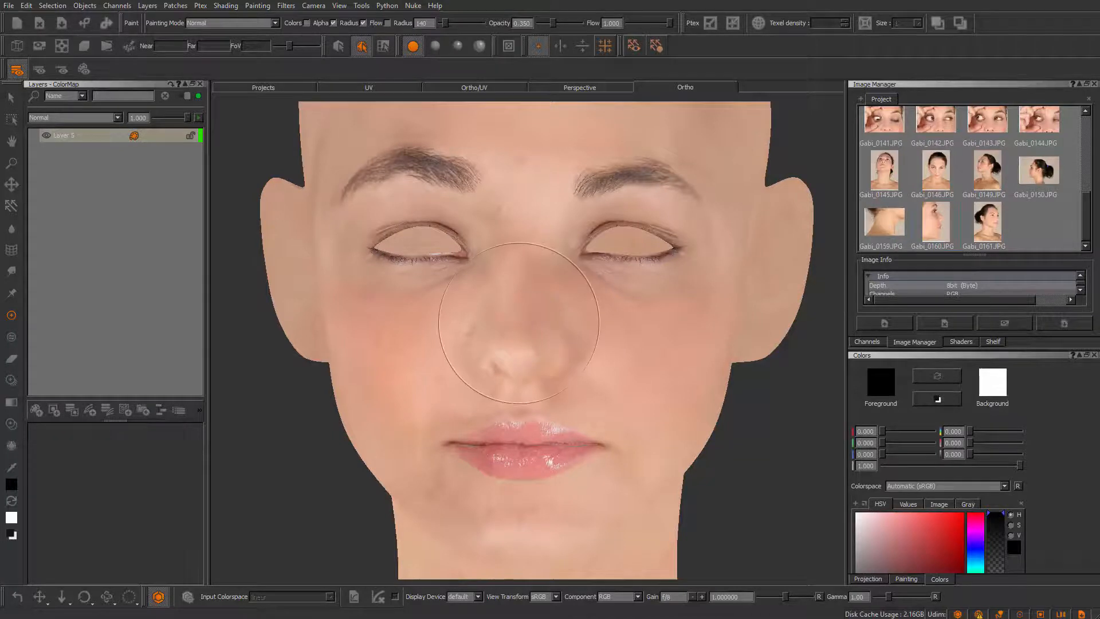
- Look at the reference photo folder and examine the nose and the skin and lashes around both eyes up close
scroll(519, 323, "up", 3)
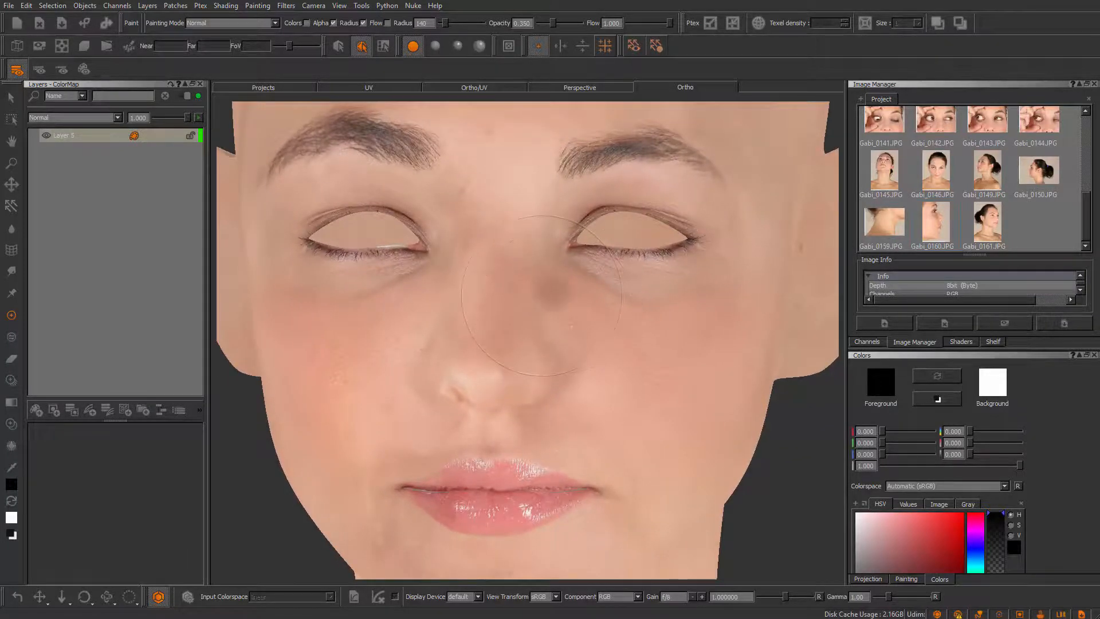
key("alt+Tab")
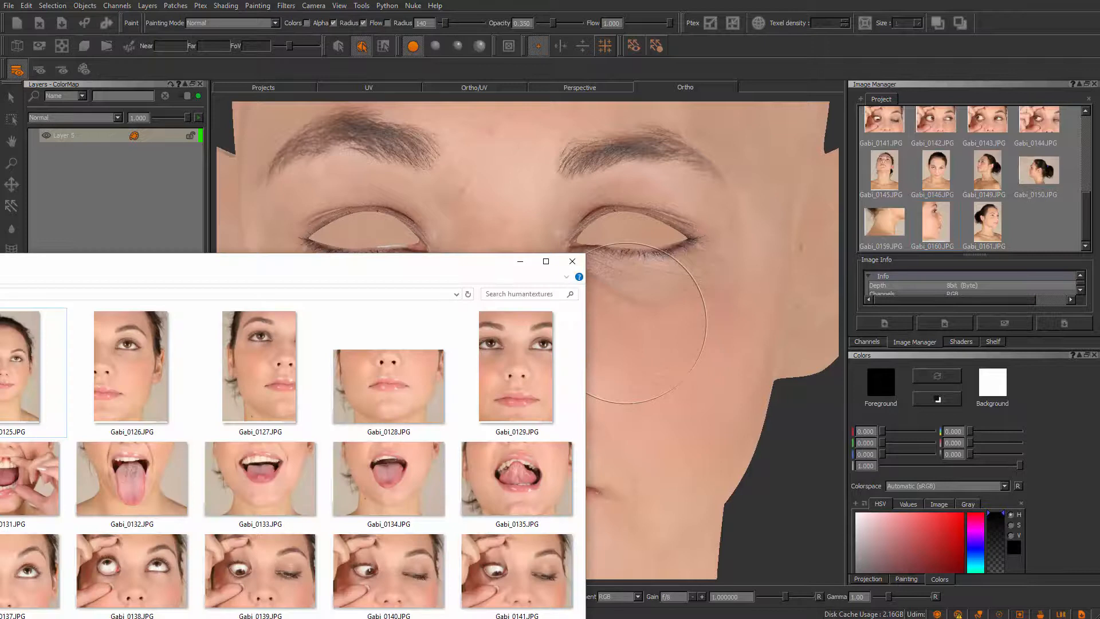
key("alt+Tab")
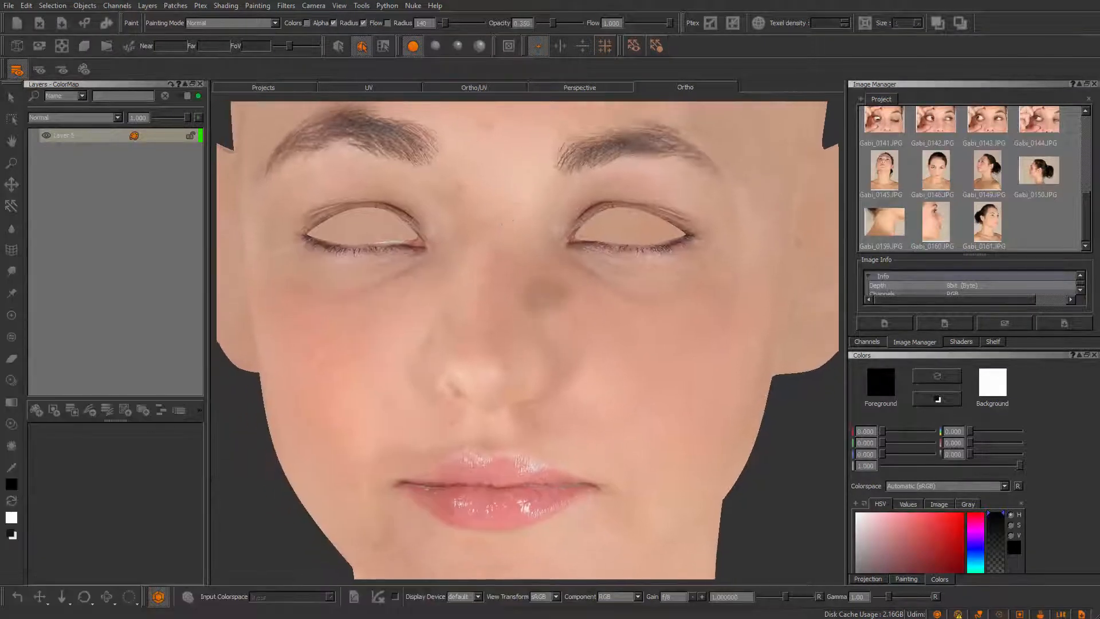
scroll(579, 259, "up", 6)
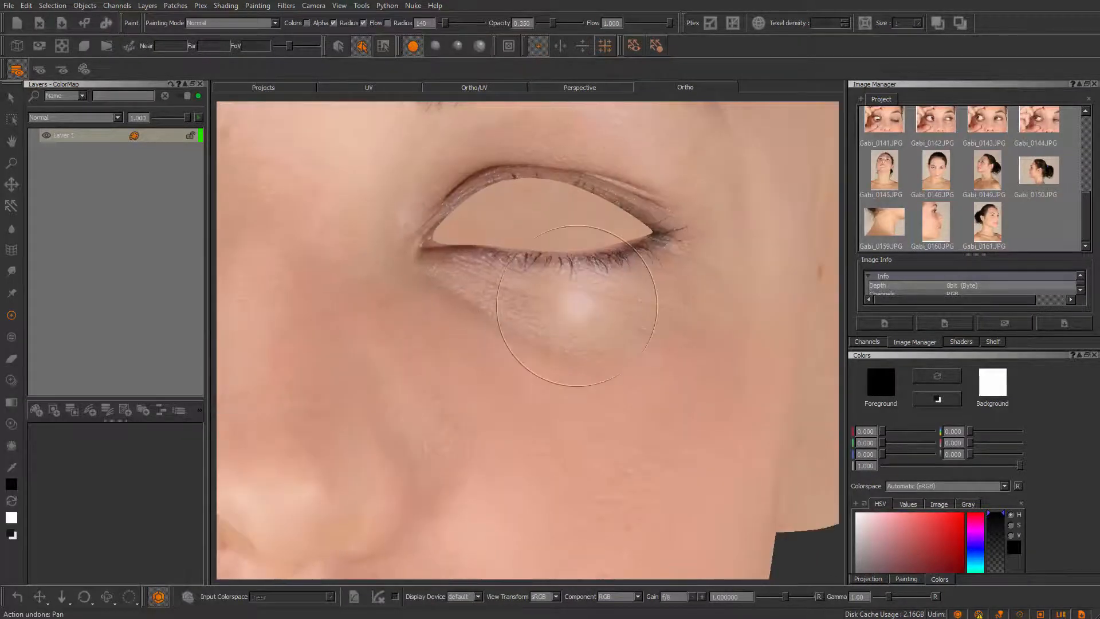
left_click_drag(577, 319, 576, 305, "shift")
mouse_move(437, 400)
middle_mouse_down()
mouse_move(500, 252)
mouse_move(397, 278)
mouse_move(397, 169)
mouse_move(491, 364)
middle_mouse_up()
scroll(600, 447, "up", 5)
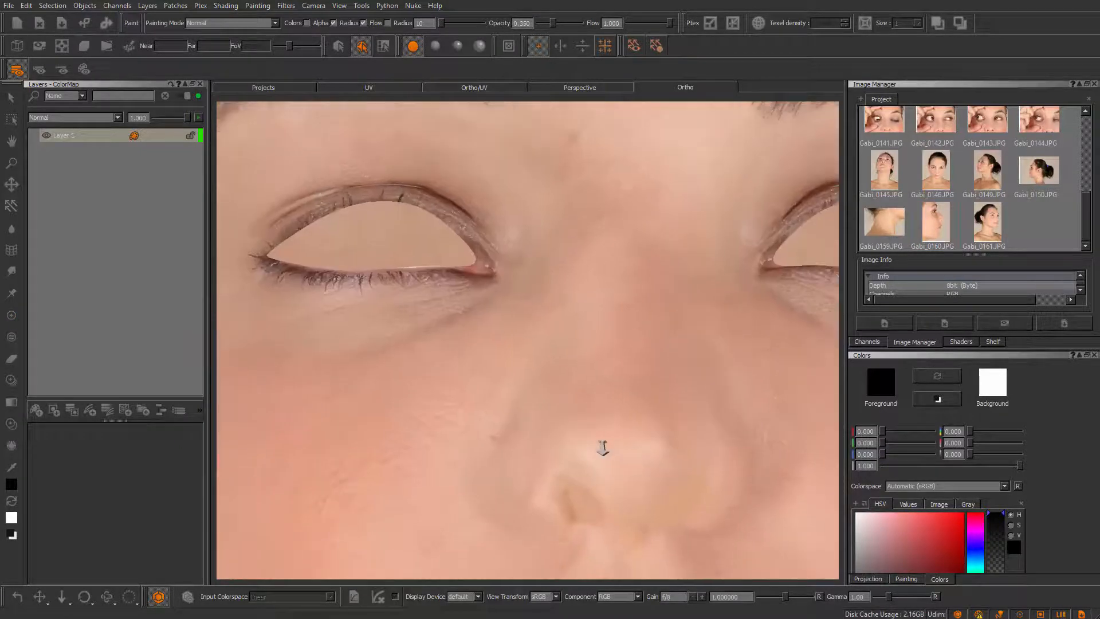
- With the Clone Stamp at radius 42, cover the long lashes along the middle of the model's right lower eyelid with clean skin
left_click(11, 425)
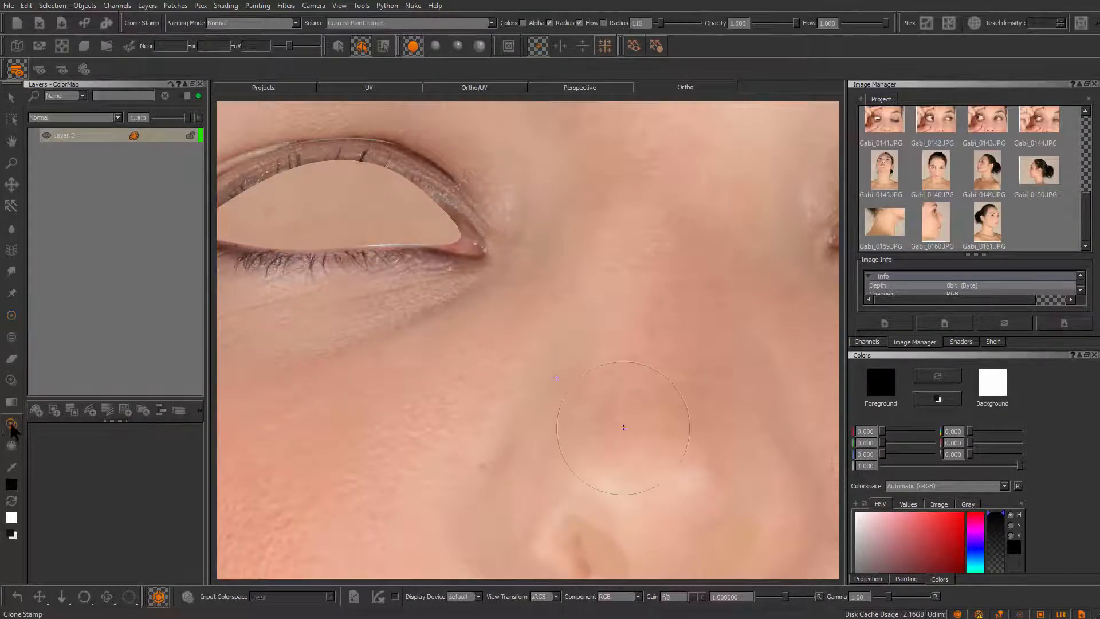
mouse_move(401, 257)
middle_mouse_down()
mouse_move(596, 331)
mouse_move(585, 307)
middle_mouse_up()
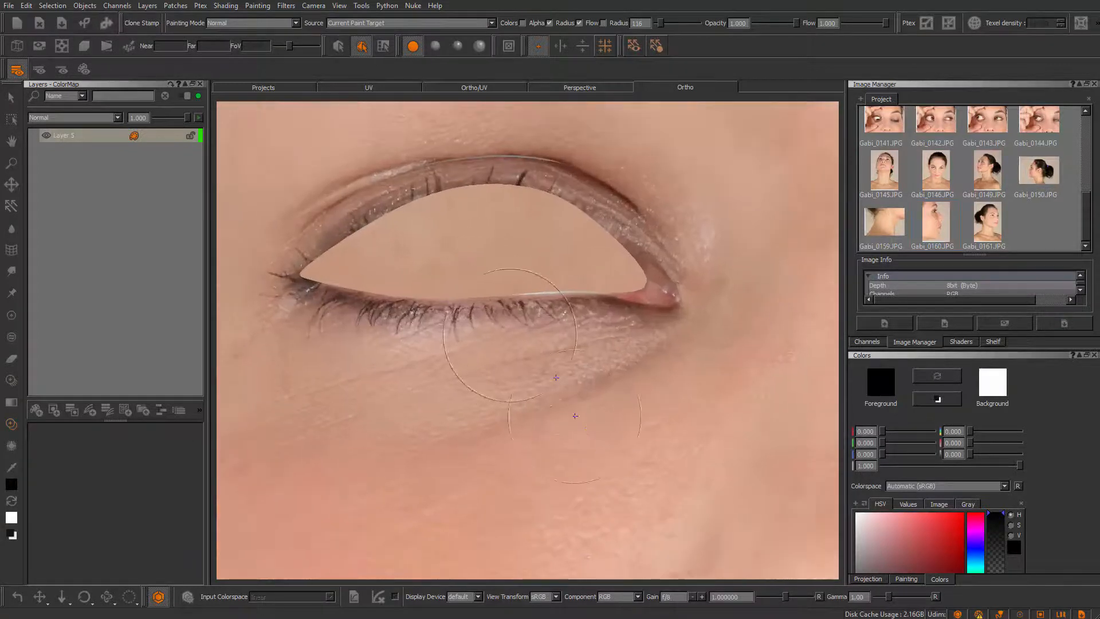
middle_click_drag(496, 327, 607, 494)
scroll(515, 444, "up", 6)
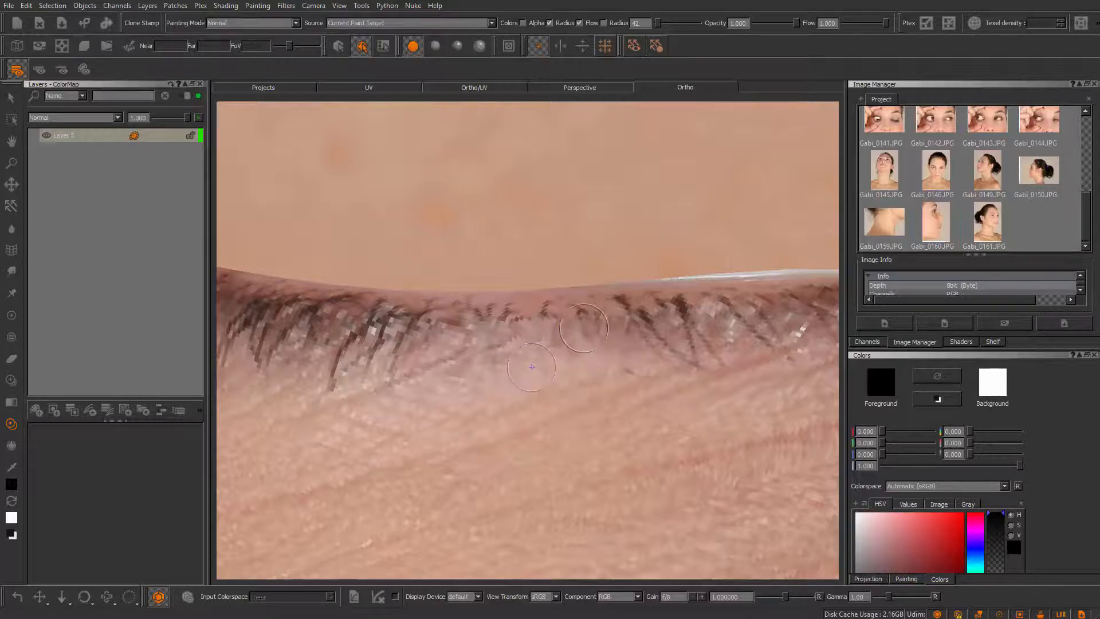
left_click_drag(581, 335, 606, 328)
key("ctrl+z")
middle_click_drag(567, 361, 568, 368)
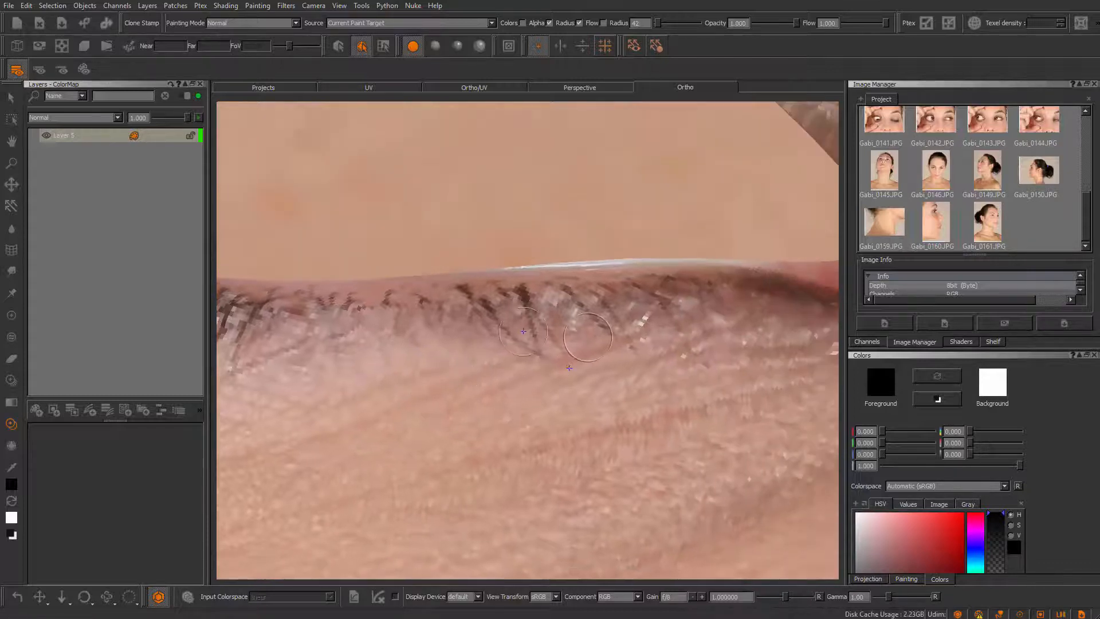
left_click_drag(590, 330, 596, 349)
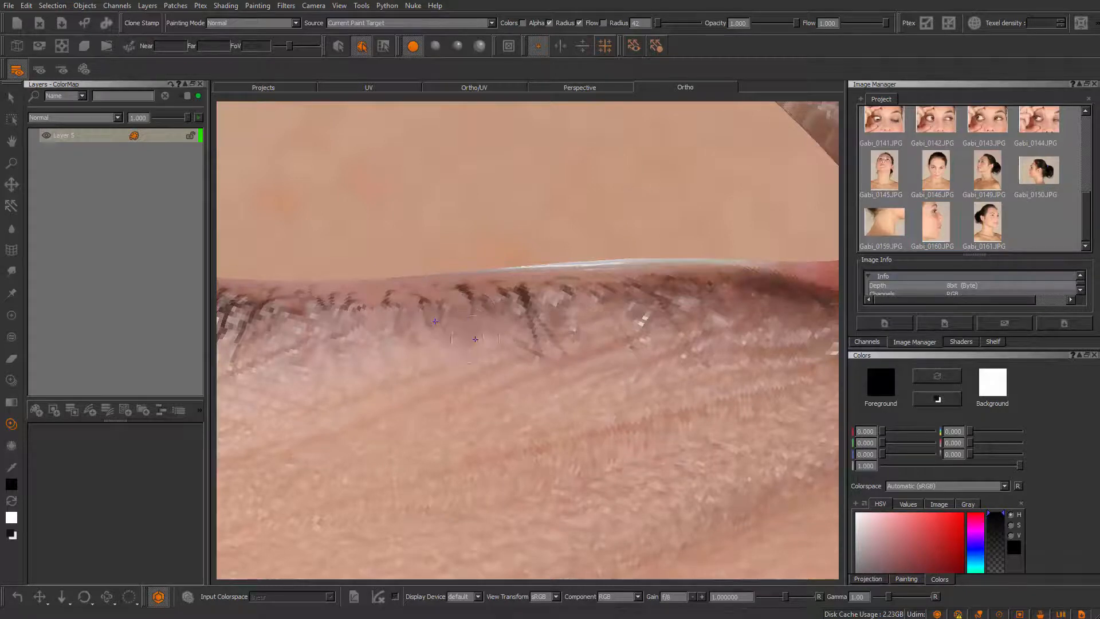
mouse_move(478, 348)
left_mouse_down()
mouse_move(544, 360)
mouse_move(547, 328)
mouse_move(498, 332)
mouse_move(530, 307)
mouse_move(492, 321)
left_mouse_up()
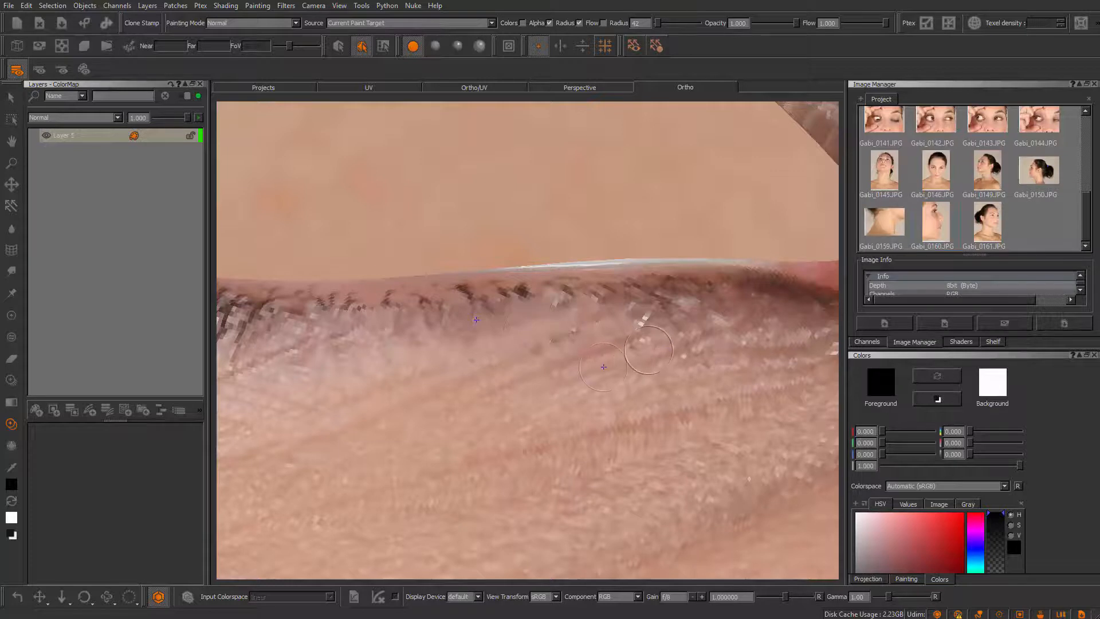
- Clone skin over the light specks and remaining dark lashes toward the inner lower lid, and undo the last clone stroke
left_click_drag(614, 340, 639, 339)
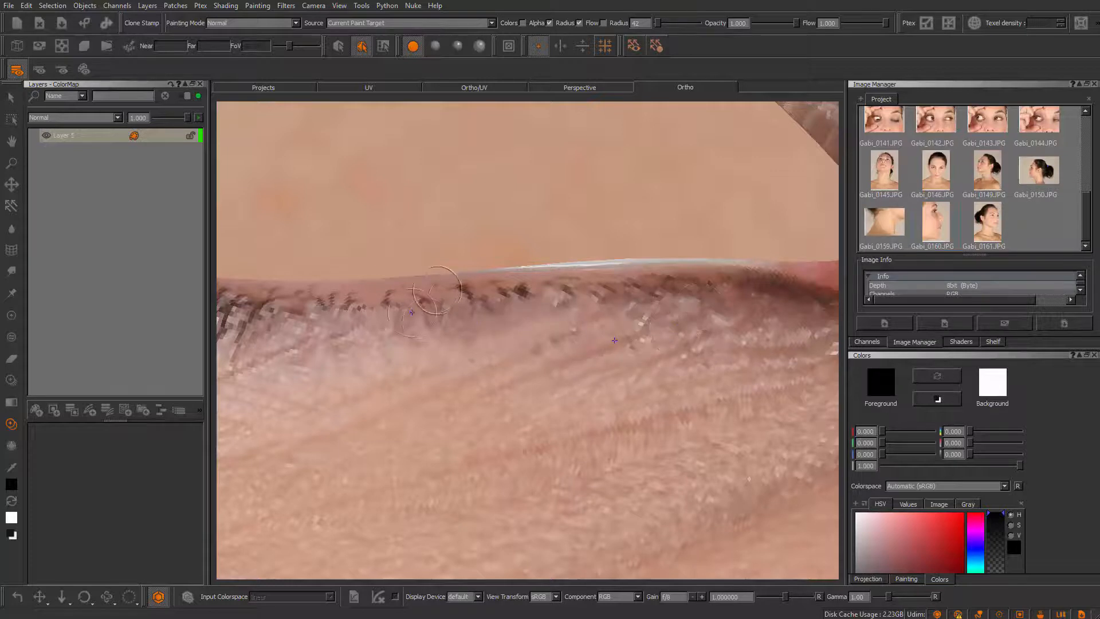
mouse_move(449, 288)
left_mouse_down()
mouse_move(418, 292)
mouse_move(455, 280)
left_mouse_up()
mouse_move(467, 346)
left_mouse_down()
mouse_move(489, 317)
mouse_move(524, 341)
mouse_move(524, 270)
mouse_move(515, 292)
mouse_move(547, 269)
left_mouse_up()
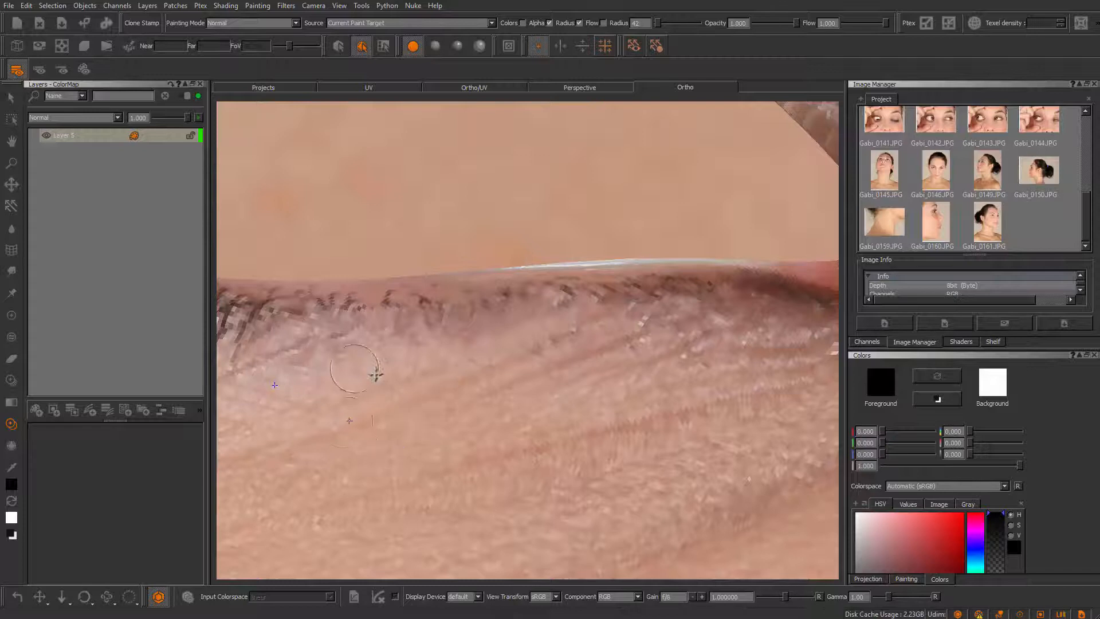
mouse_move(378, 373)
right_mouse_down("alt")
mouse_move(320, 350)
mouse_move(393, 369)
mouse_move(369, 400)
mouse_move(539, 472)
right_mouse_up("alt")
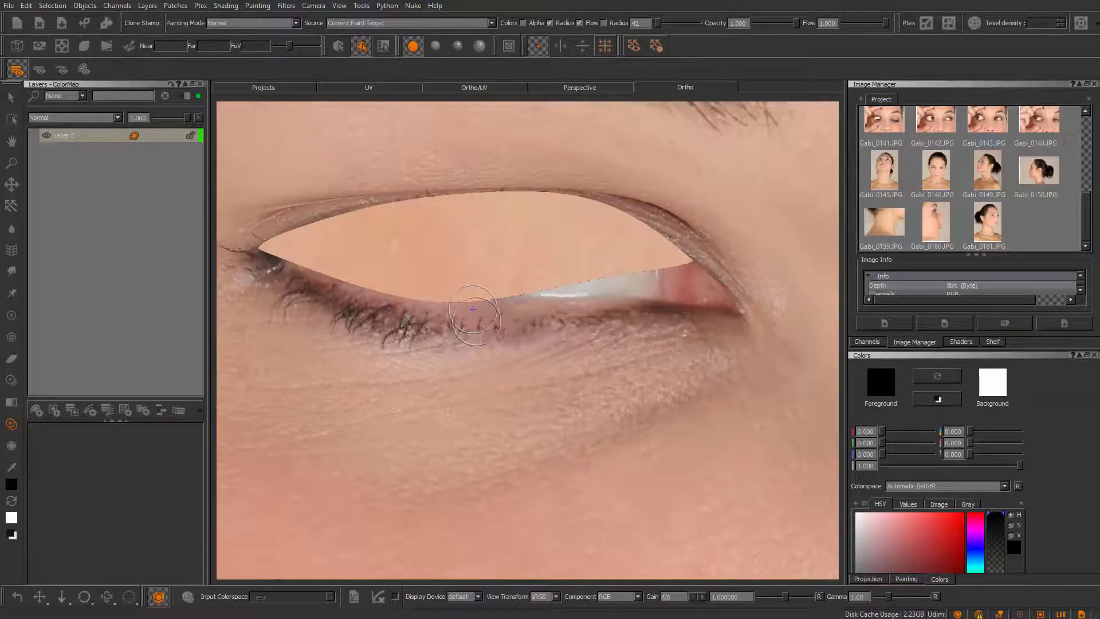
key("ctrl+z")
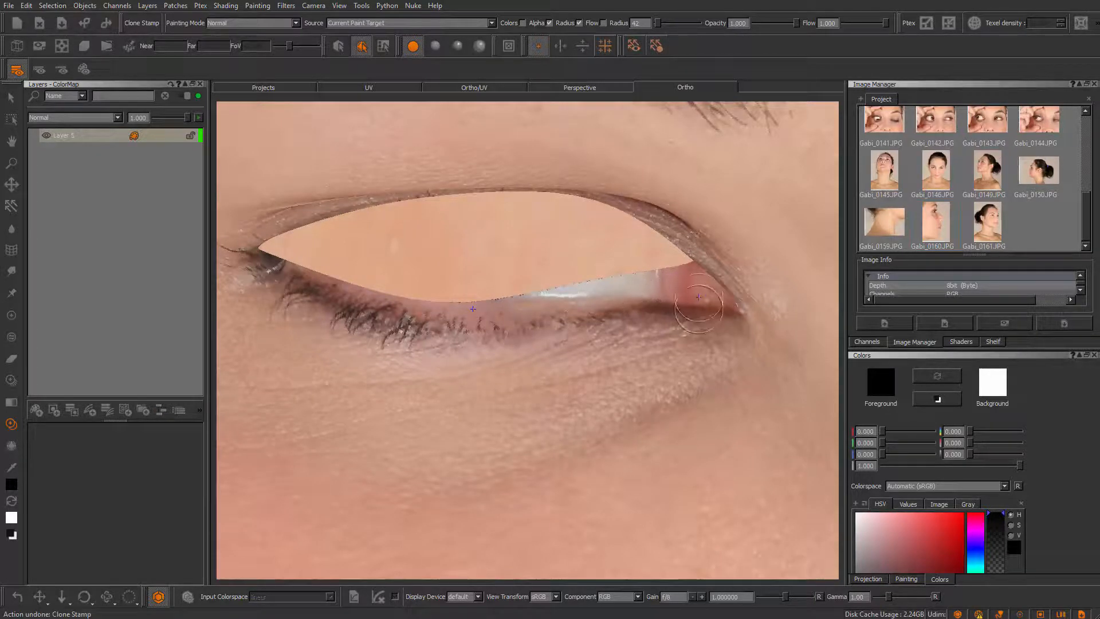
- Clone the pink inner-corner tissue over the white eyeball strip along the right eye's lower lid rim, and undo the final stroke
scroll(698, 296, "up", 5)
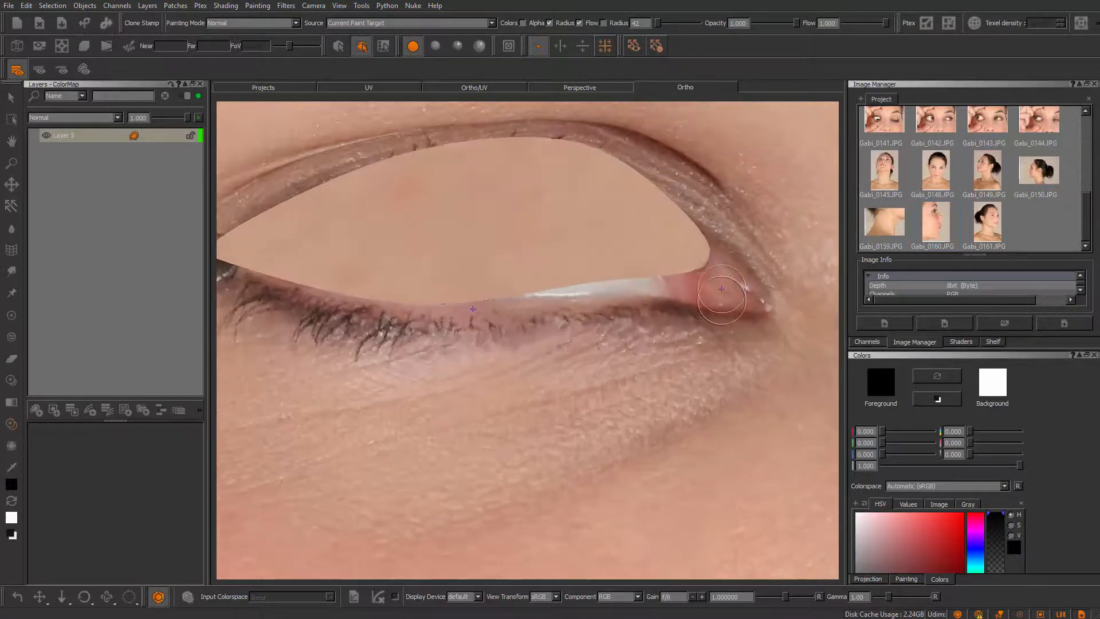
left_click_drag(722, 302, 722, 302)
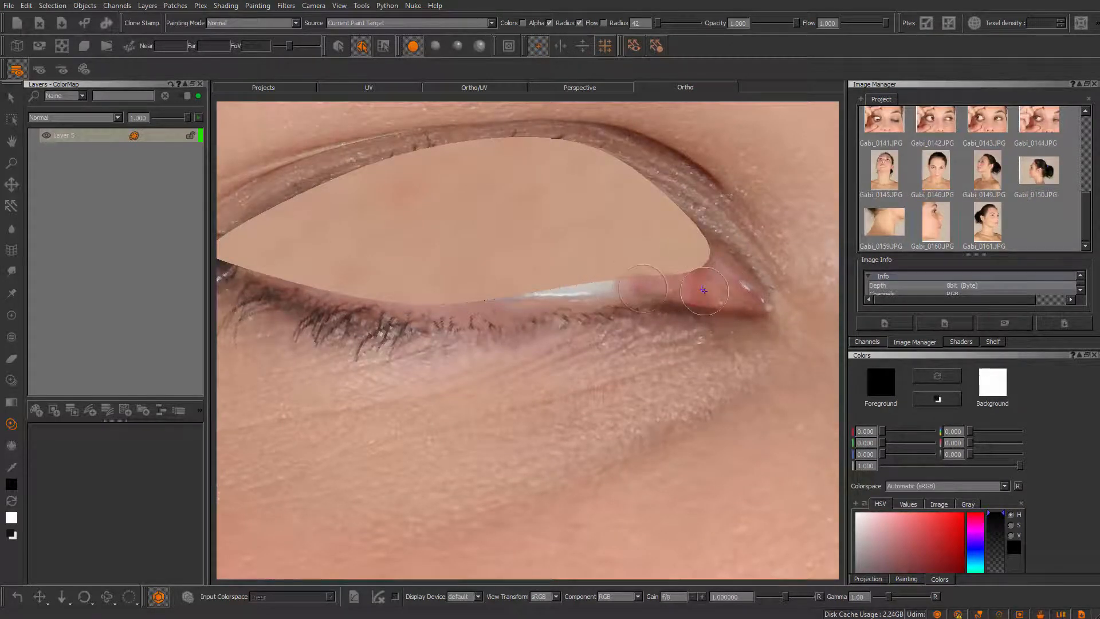
left_click(722, 295)
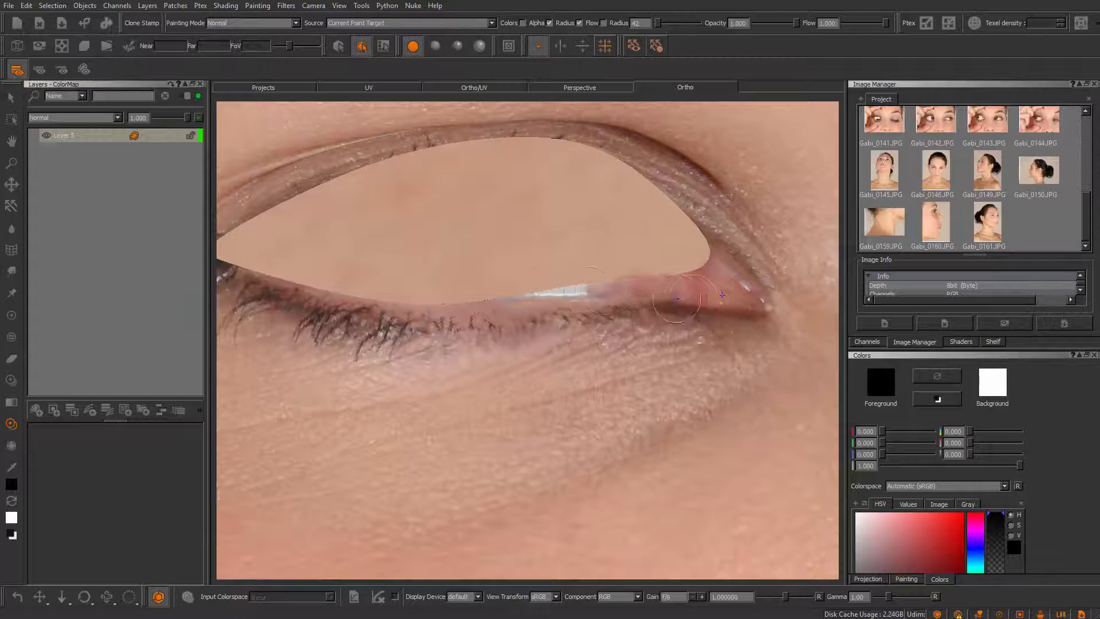
left_click_drag(714, 295, 718, 296)
left_click_drag(560, 296, 593, 293)
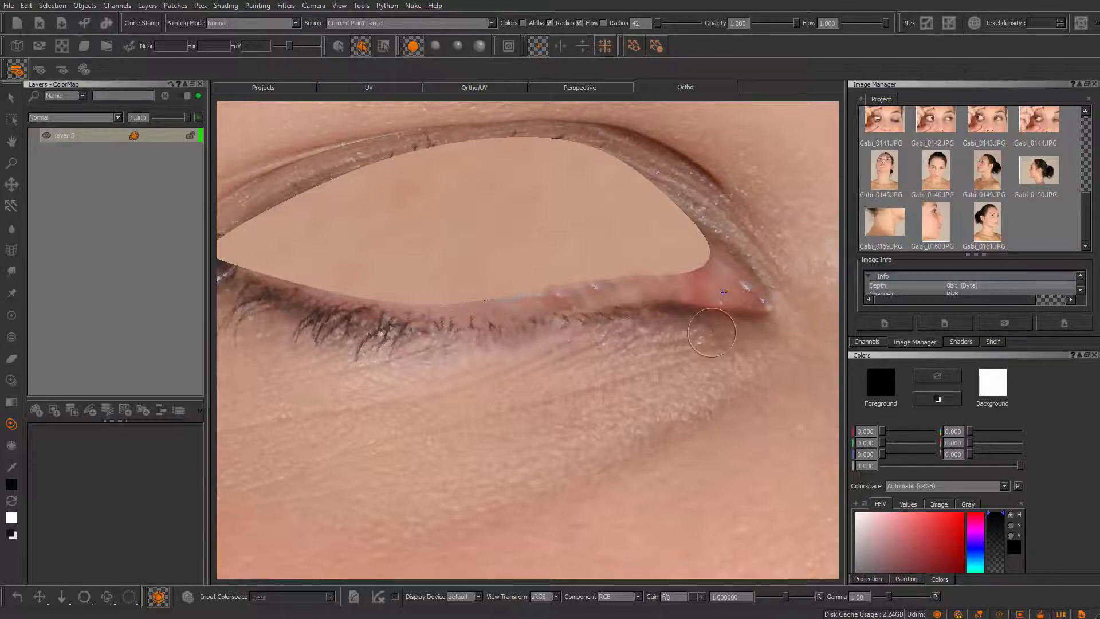
key("ctrl+z")
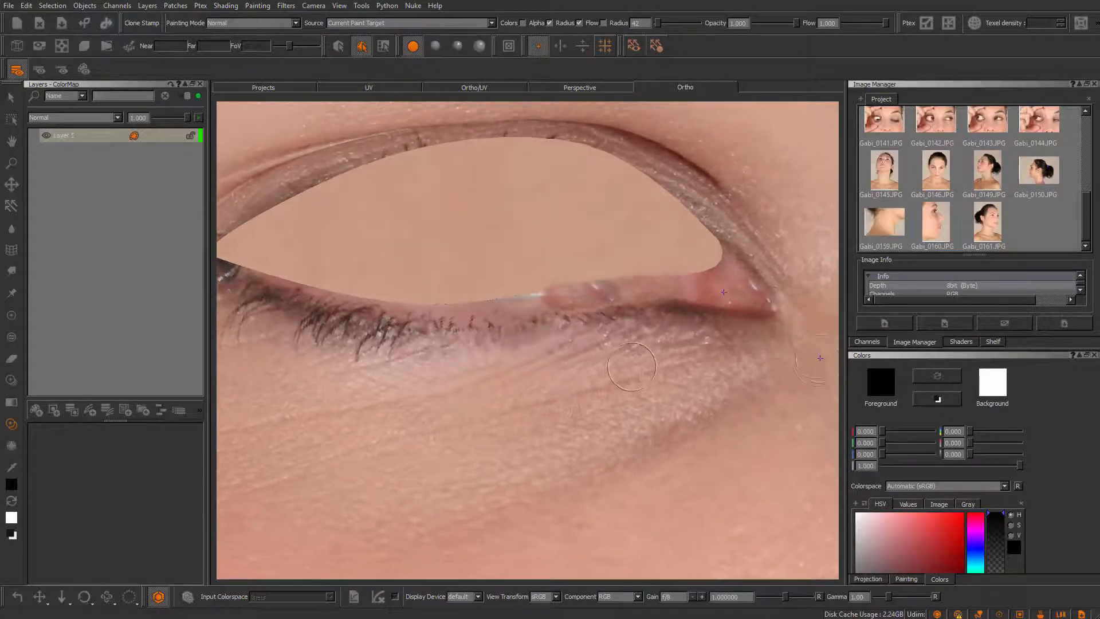
- Sample the pink of the inner eye corner and paint it over the patchy inner lower lid rim with a radius of 50
right_click_drag(618, 355, 492, 364, "alt")
mouse_move(492, 364)
left_mouse_down("alt")
mouse_move(510, 329)
mouse_move(484, 383)
left_mouse_up("alt")
right_click_drag(483, 383, 664, 338, "alt")
middle_click_drag(665, 338, 513, 370, "alt")
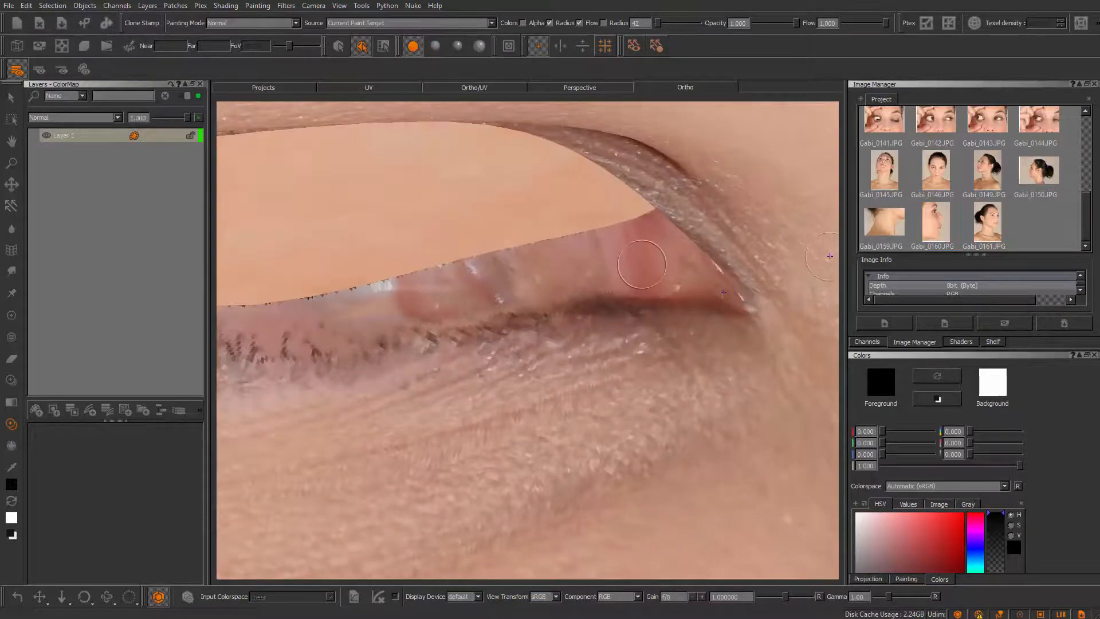
left_click(15, 465)
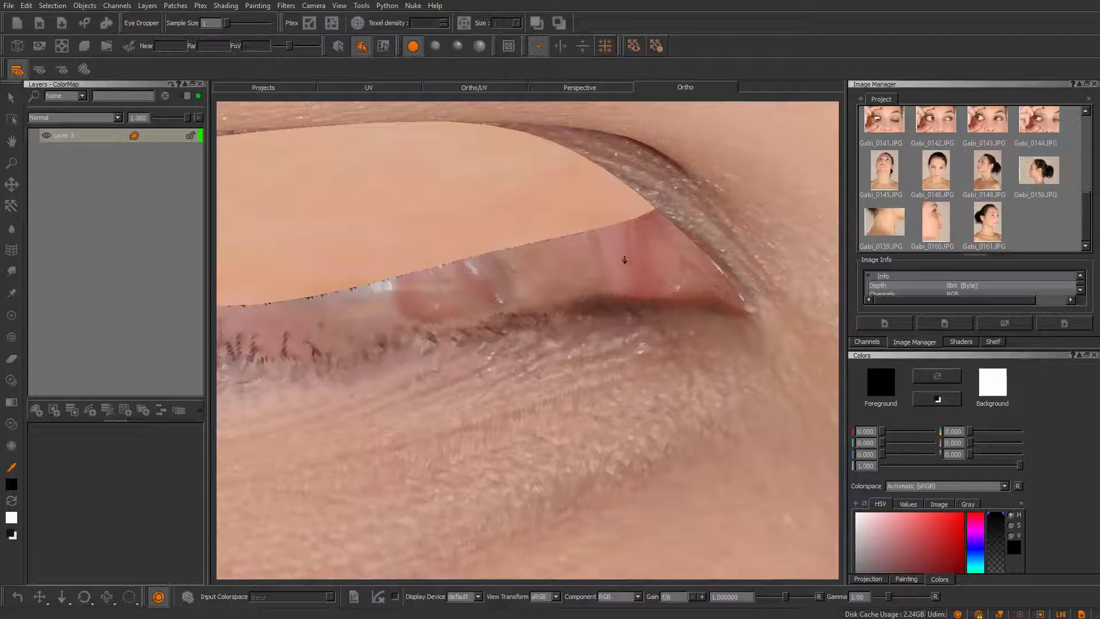
left_click(625, 259)
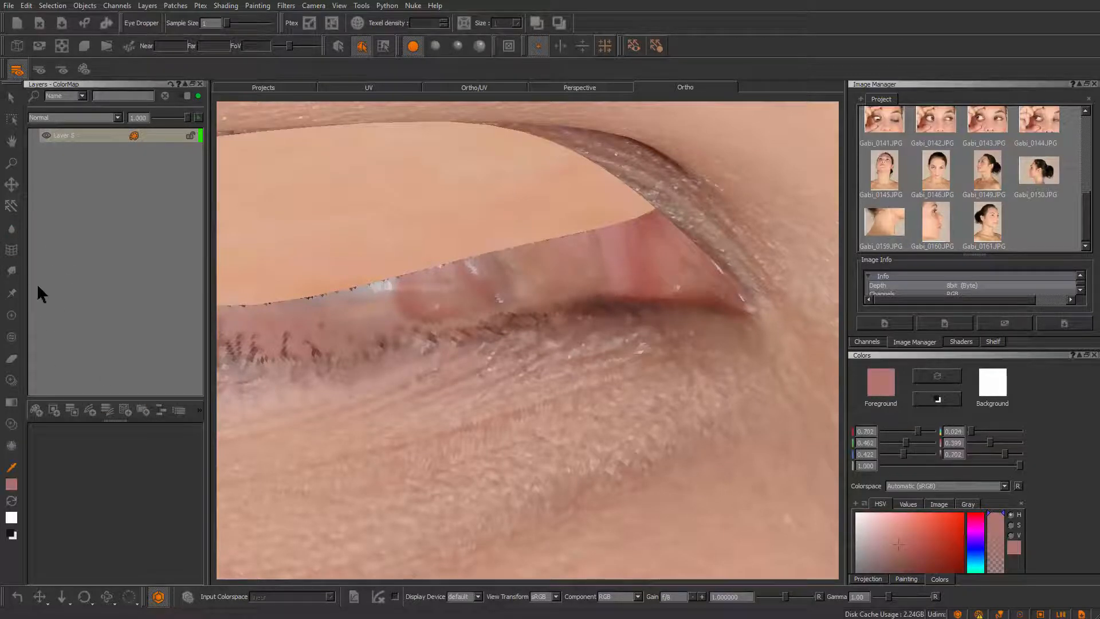
key("p")
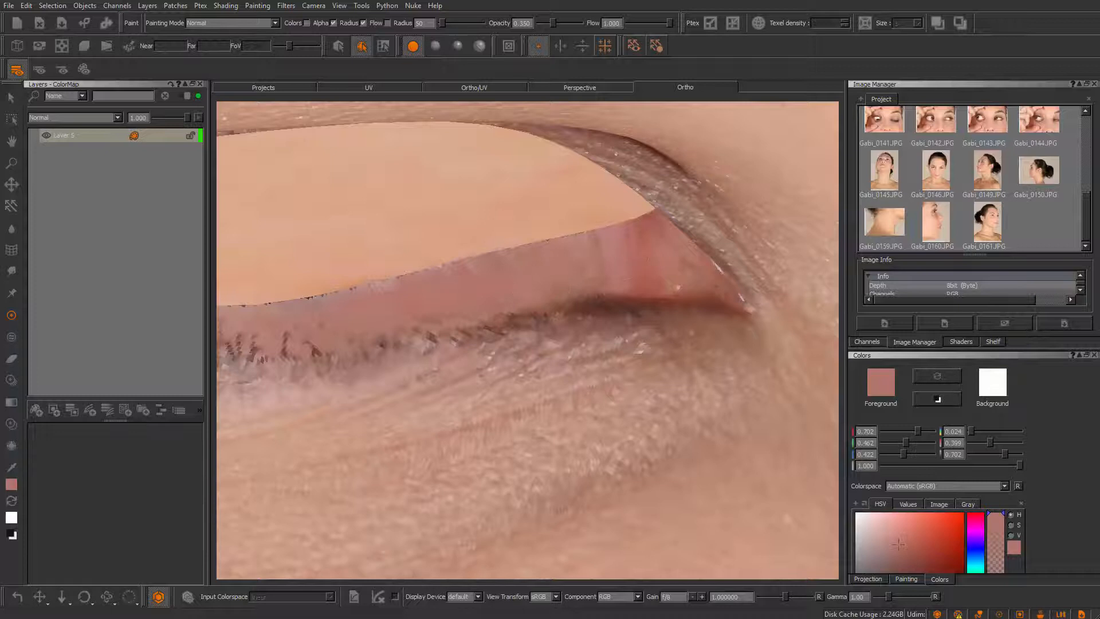
- Continue painting the sampled pink along the lower lid rim out to the outer corner of the eye
middle_click_drag(636, 321, 825, 284, "alt")
left_click_drag(436, 378, 402, 429, "alt")
mouse_move(410, 301)
left_mouse_down()
mouse_move(319, 270)
mouse_move(458, 321)
mouse_move(435, 323)
mouse_move(567, 335)
left_mouse_up()
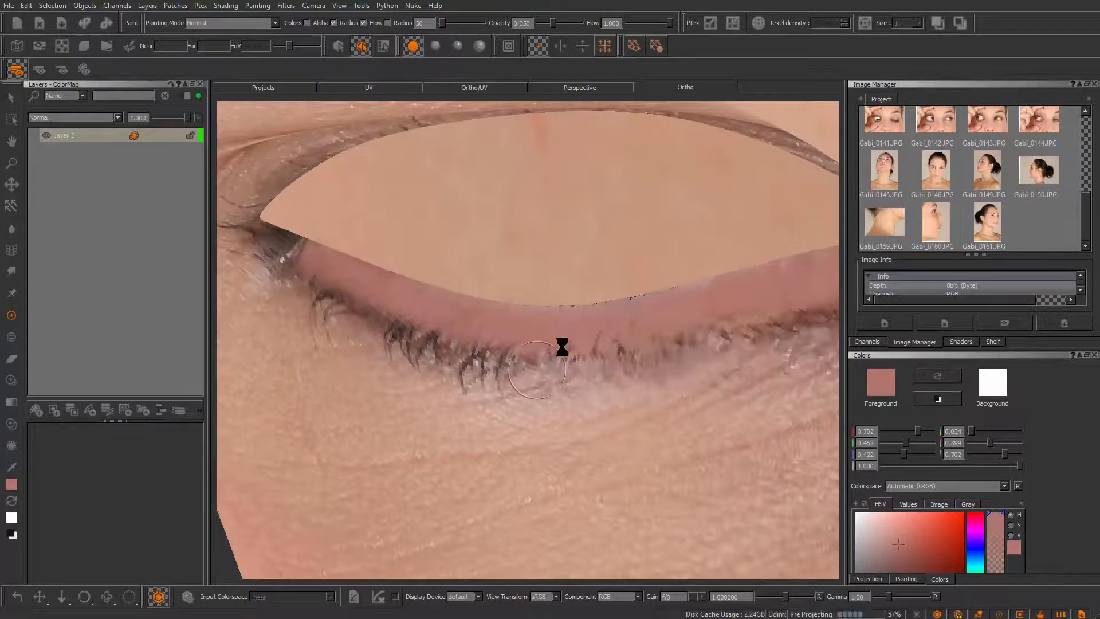
scroll(572, 350, "down", 5)
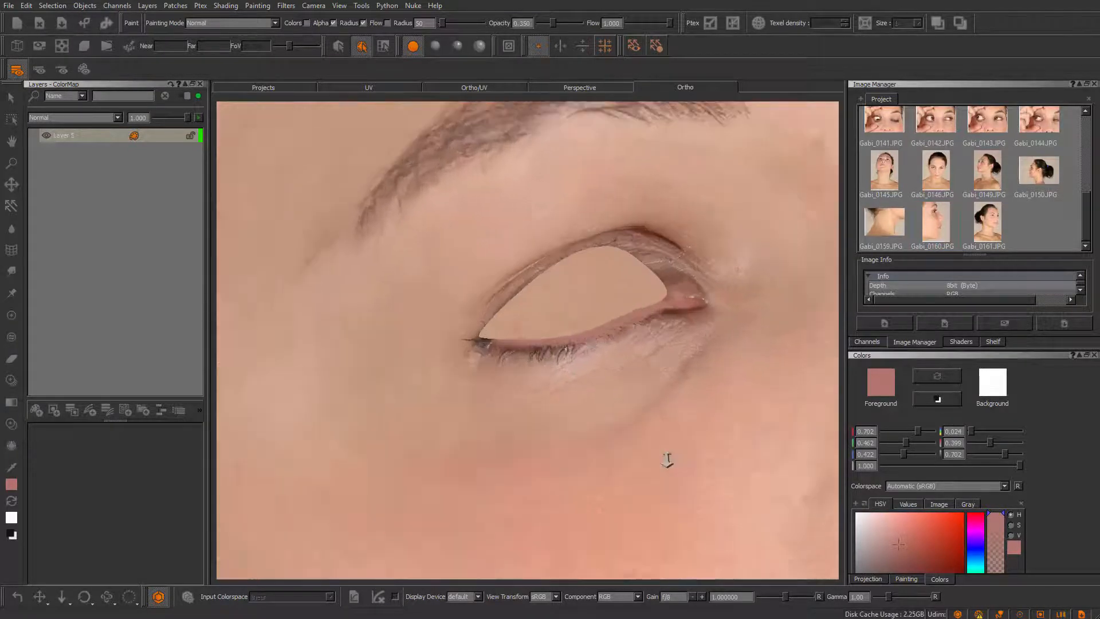
- Clone-stamp nearby skin at radius 42 over the lashes hanging below the outer half of the lower lid
scroll(573, 366, "up", 5)
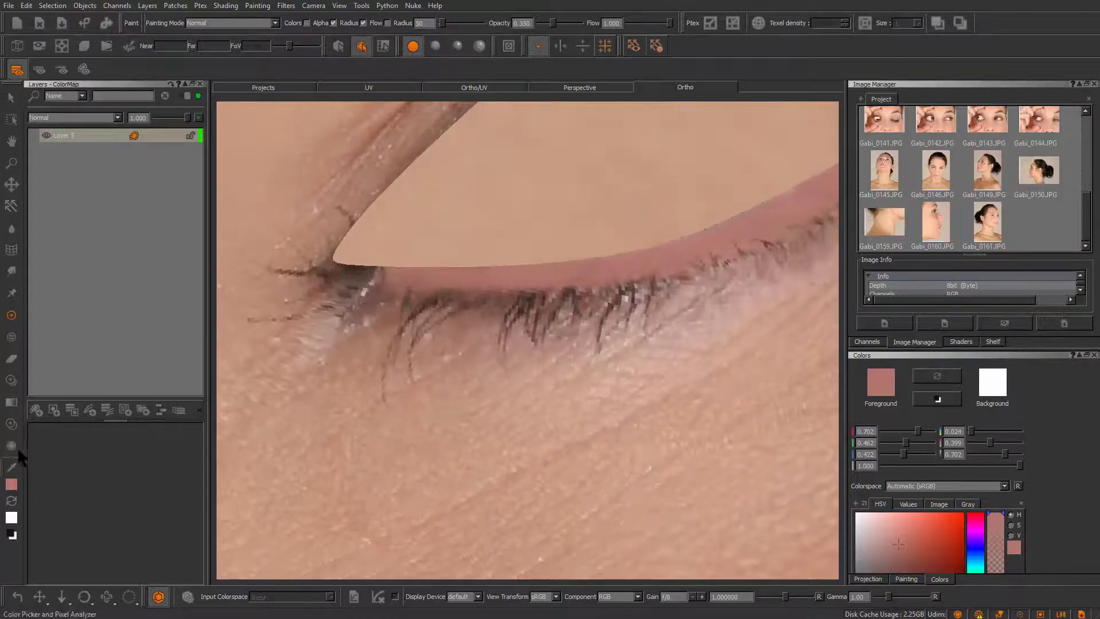
left_click(11, 424)
mouse_move(514, 333)
left_mouse_down()
mouse_move(509, 324)
mouse_move(499, 359)
left_mouse_up()
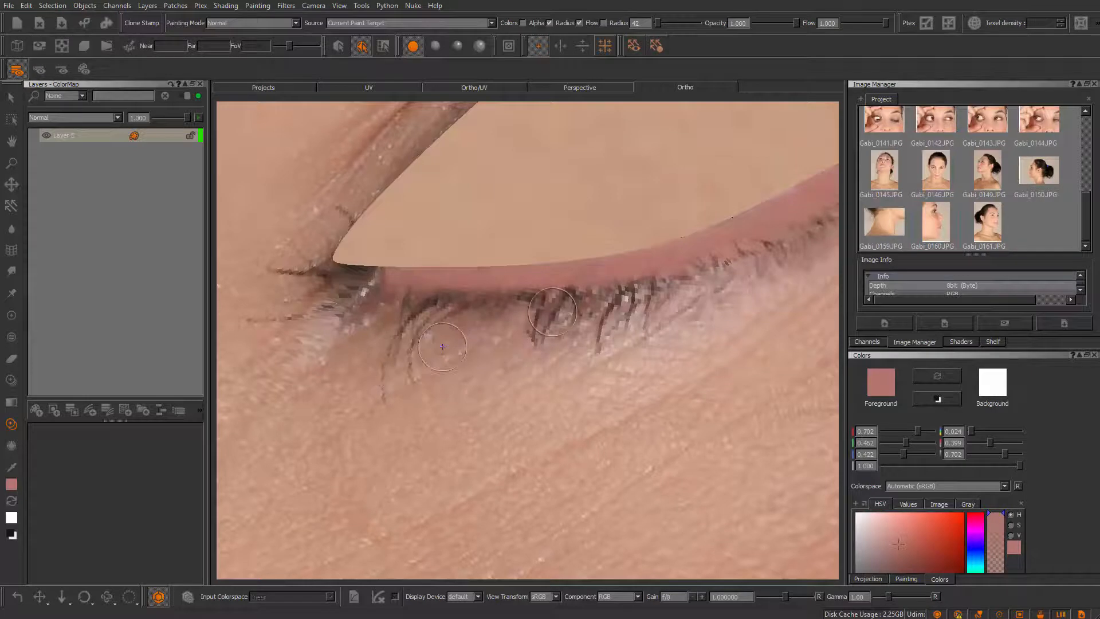
mouse_move(553, 309)
left_mouse_down()
mouse_move(539, 321)
mouse_move(544, 352)
mouse_move(614, 302)
mouse_move(584, 310)
mouse_move(627, 311)
left_mouse_up()
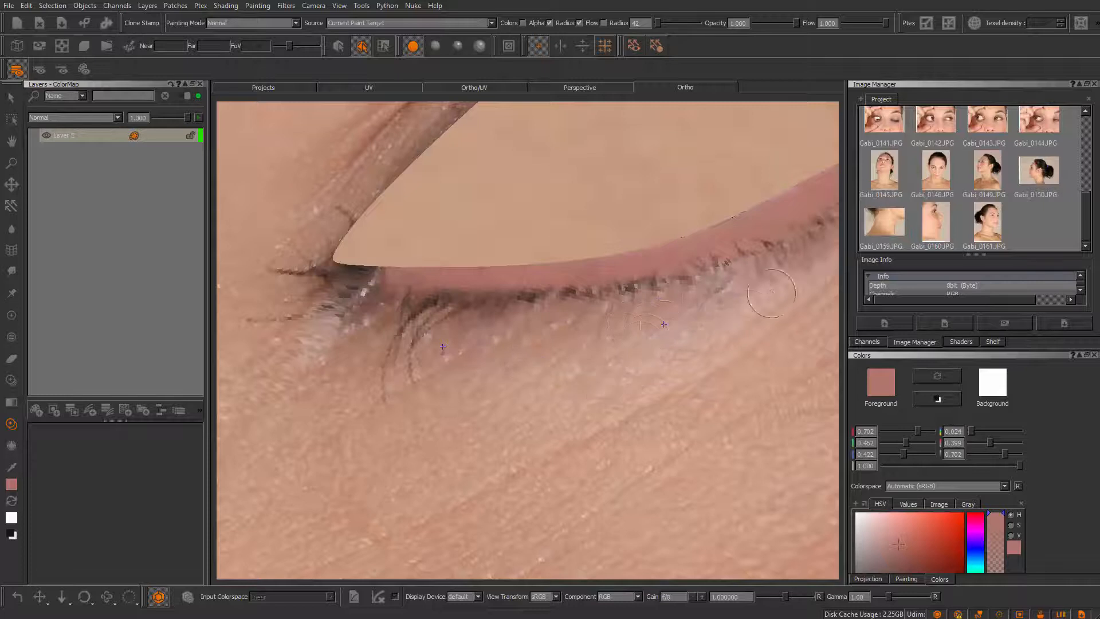
left_click(547, 338, "ctrl")
left_click_drag(623, 301, 580, 341)
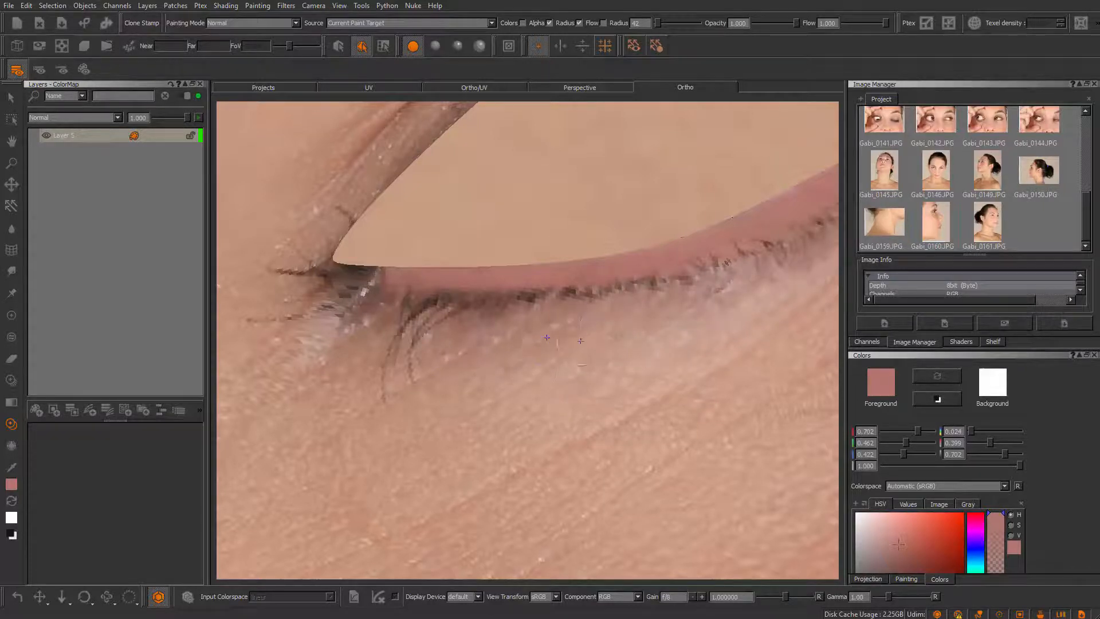
- Clone clean skin over the long lashes near the outer eye corner and the stray hairs beside it
left_click(362, 347, "ctrl")
mouse_move(414, 318)
left_mouse_down()
mouse_move(396, 343)
mouse_move(413, 361)
left_mouse_up()
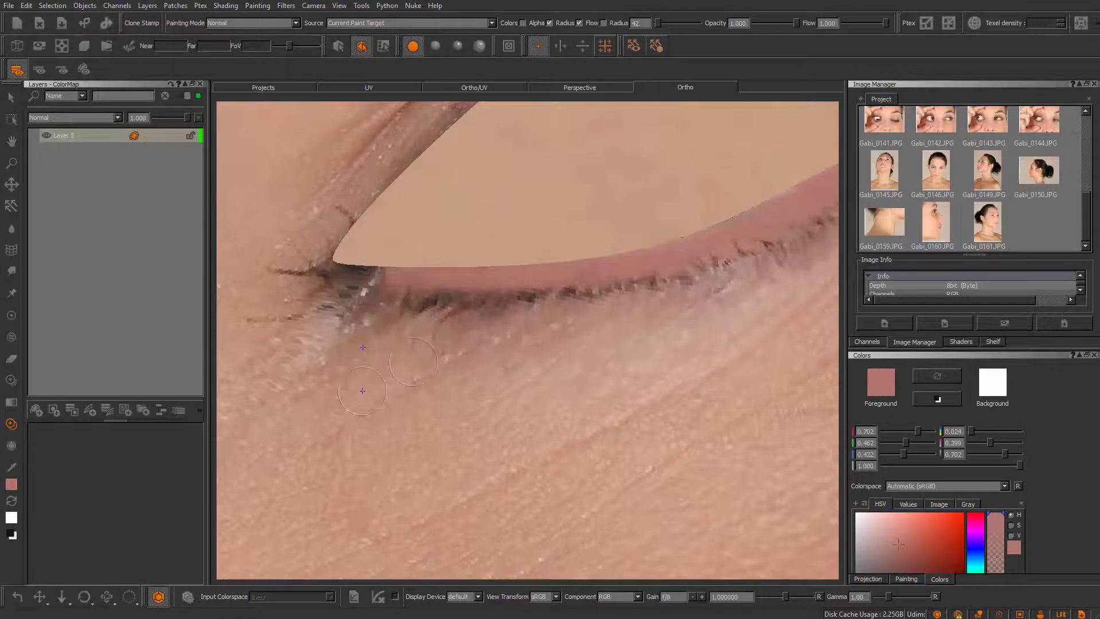
left_click(337, 357, "ctrl")
mouse_move(347, 319)
left_mouse_down()
mouse_move(332, 309)
mouse_move(370, 360)
left_mouse_up()
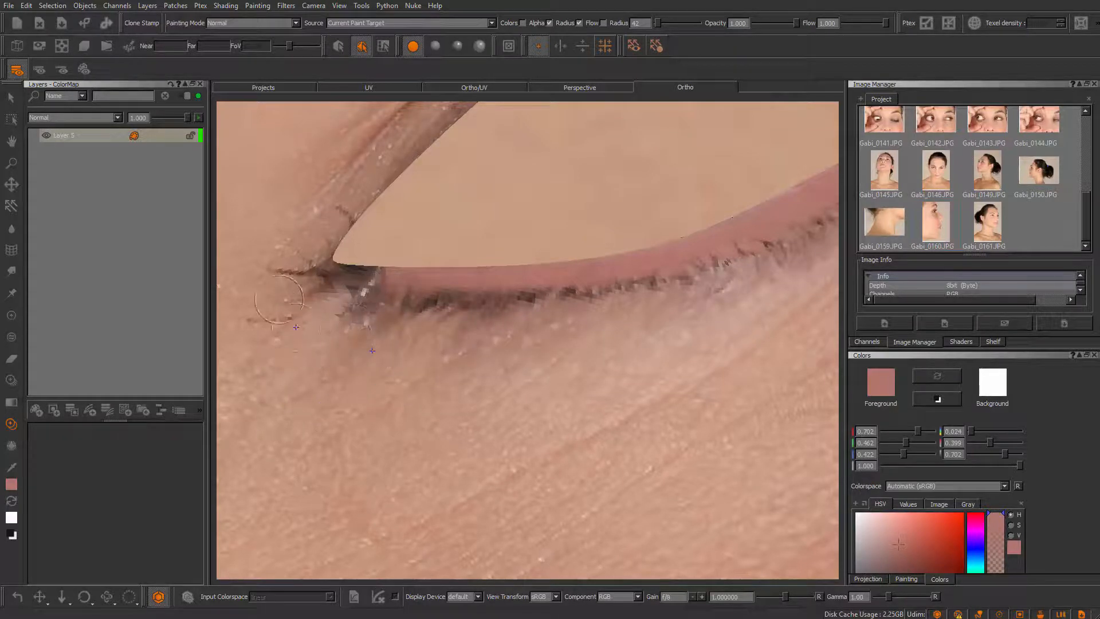
left_click(268, 277, "ctrl")
left_click(280, 211, "ctrl")
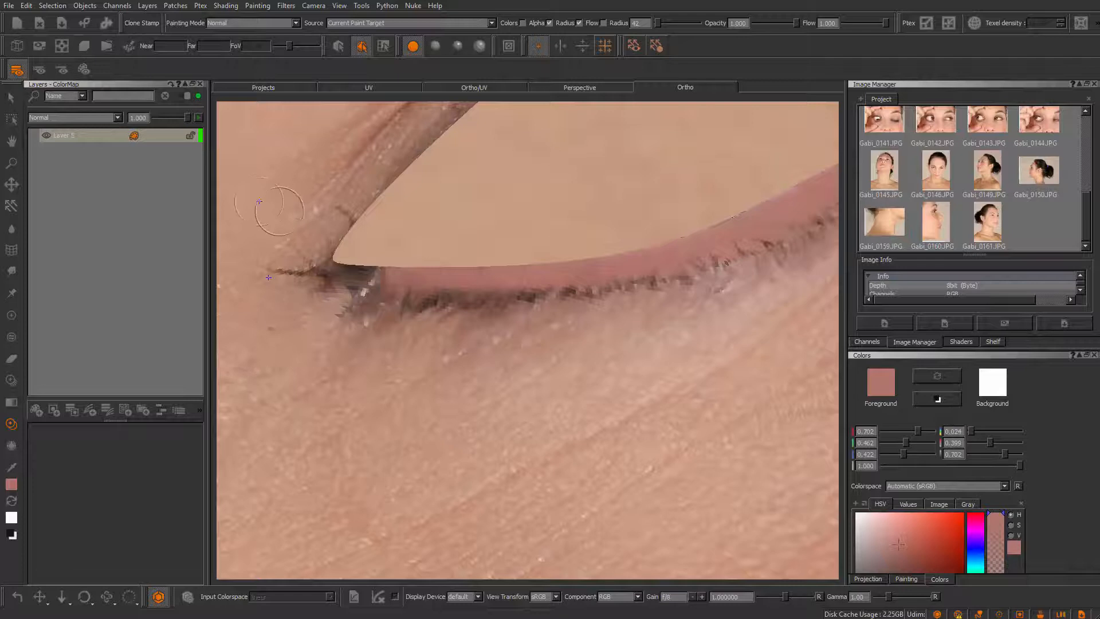
mouse_move(311, 253)
left_mouse_down()
mouse_move(294, 278)
mouse_move(378, 284)
mouse_move(412, 270)
mouse_move(462, 361)
mouse_move(449, 349)
mouse_move(623, 385)
mouse_move(505, 369)
left_mouse_up()
- Clone-stamp lid skin at radius 42 over the lashes on the outer part of the right eye's upper lid
mouse_move(504, 368)
middle_mouse_down("alt")
mouse_move(596, 464)
mouse_move(523, 395)
mouse_move(523, 380)
middle_mouse_up("alt")
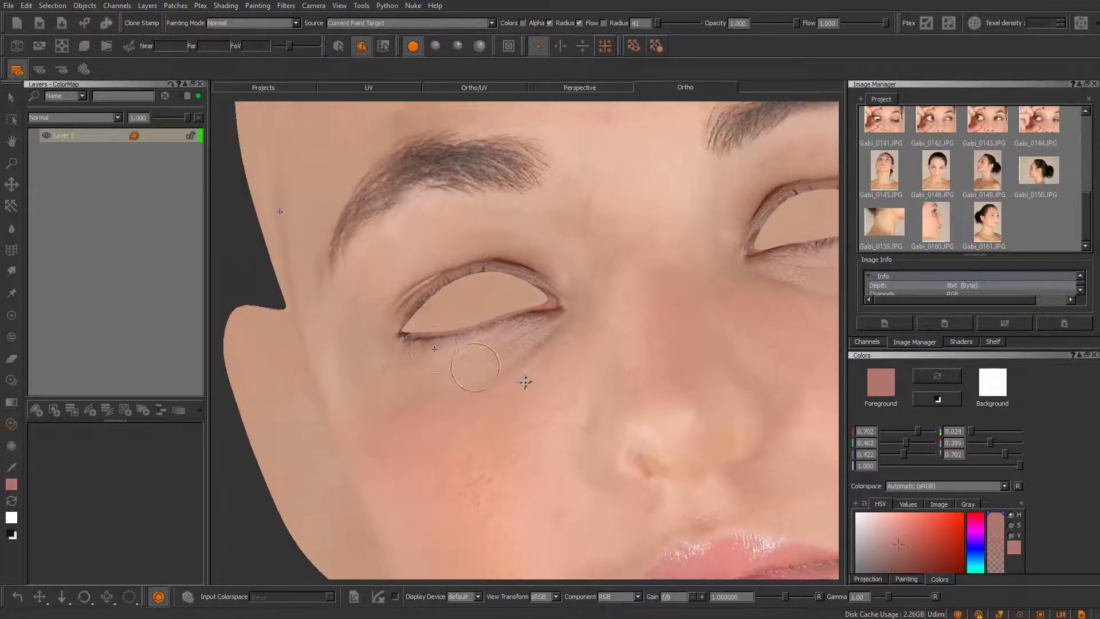
mouse_move(523, 380)
right_mouse_down("alt")
mouse_move(602, 496)
mouse_move(424, 369)
right_mouse_up("alt")
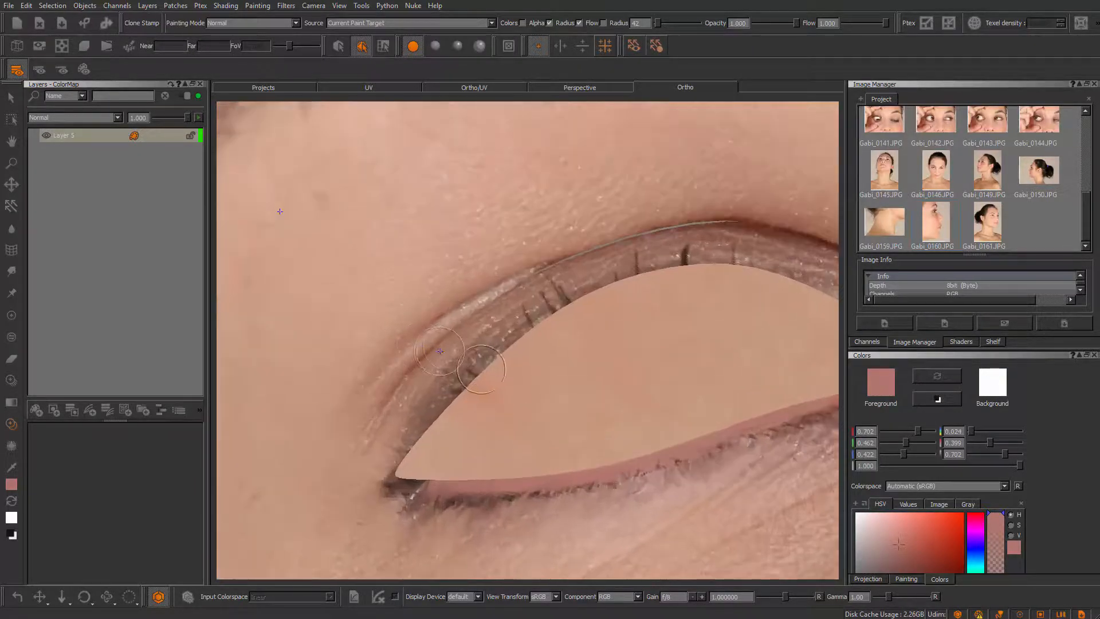
mouse_move(458, 367)
left_mouse_down()
mouse_move(463, 378)
mouse_move(474, 367)
left_mouse_up()
key("ctrl+z")
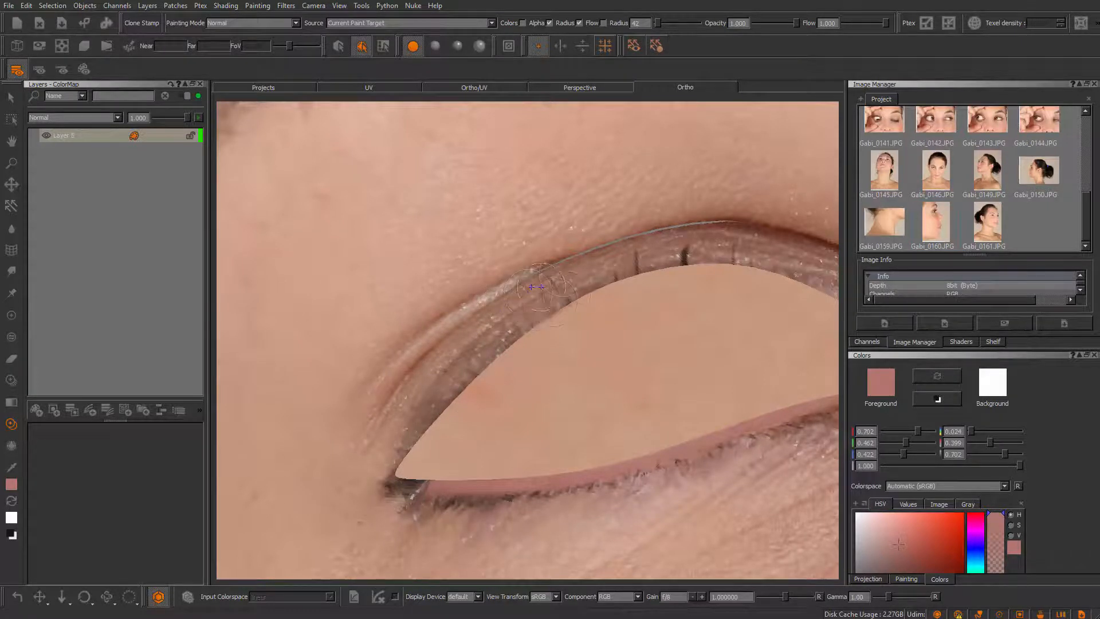
- Reduce the clone radius to 12 and stamp out the remaining short lashes along the middle of the same upper lid
right_click_drag(680, 413, 542, 343, "alt")
middle_click_drag(542, 344, 510, 544, "alt")
mouse_move(511, 544)
right_mouse_down("alt")
mouse_move(441, 516)
mouse_move(550, 493)
right_mouse_up("alt")
mouse_move(549, 493)
middle_mouse_down("alt")
mouse_move(545, 403)
mouse_move(560, 346)
middle_mouse_up("alt")
right_click_drag(560, 346, 678, 346, "alt")
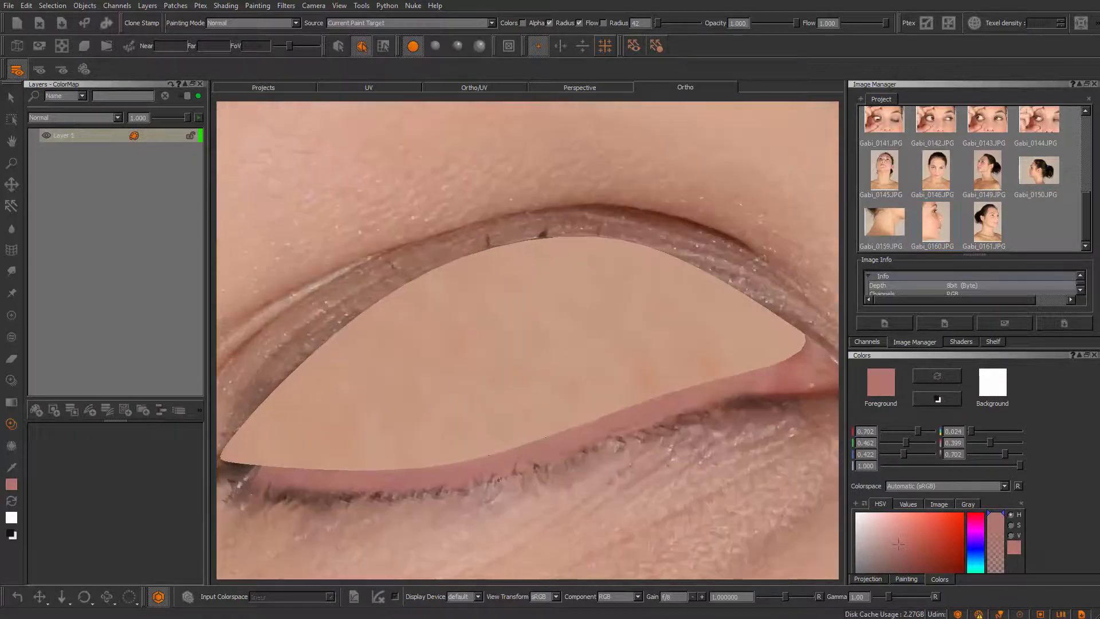
key("r")
left_click_drag(474, 249, 456, 256)
key("ctrl+z")
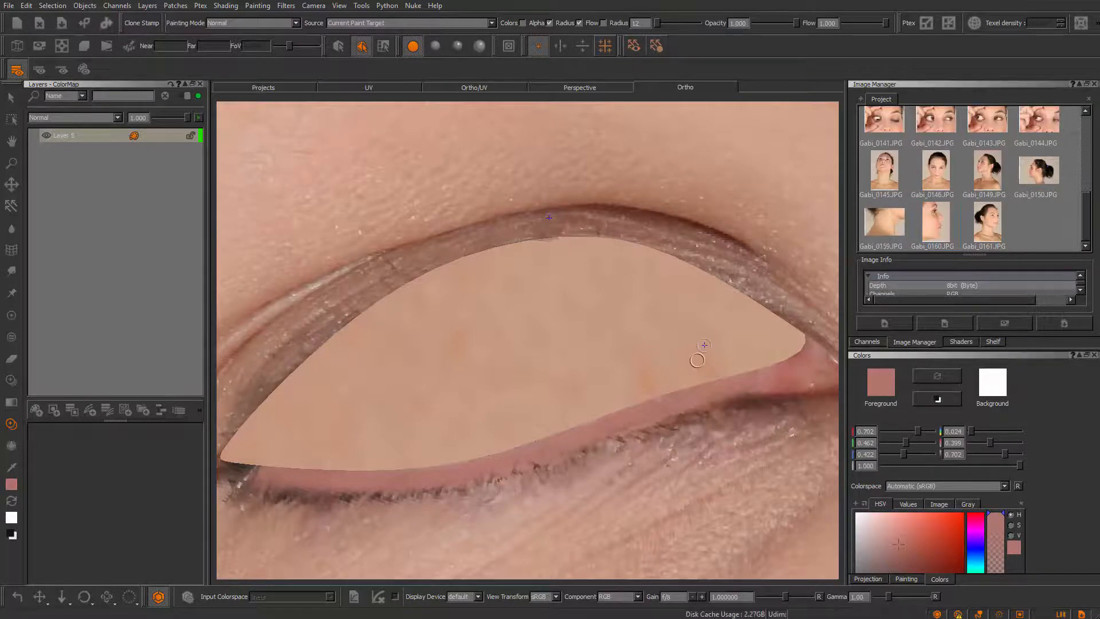
- Examine the cleaned eyelids from several angles and compare them with those of the other eye
right_click_drag(700, 353, 552, 383, "alt")
left_click_drag(553, 383, 484, 366, "alt")
right_click_drag(483, 366, 631, 523, "alt")
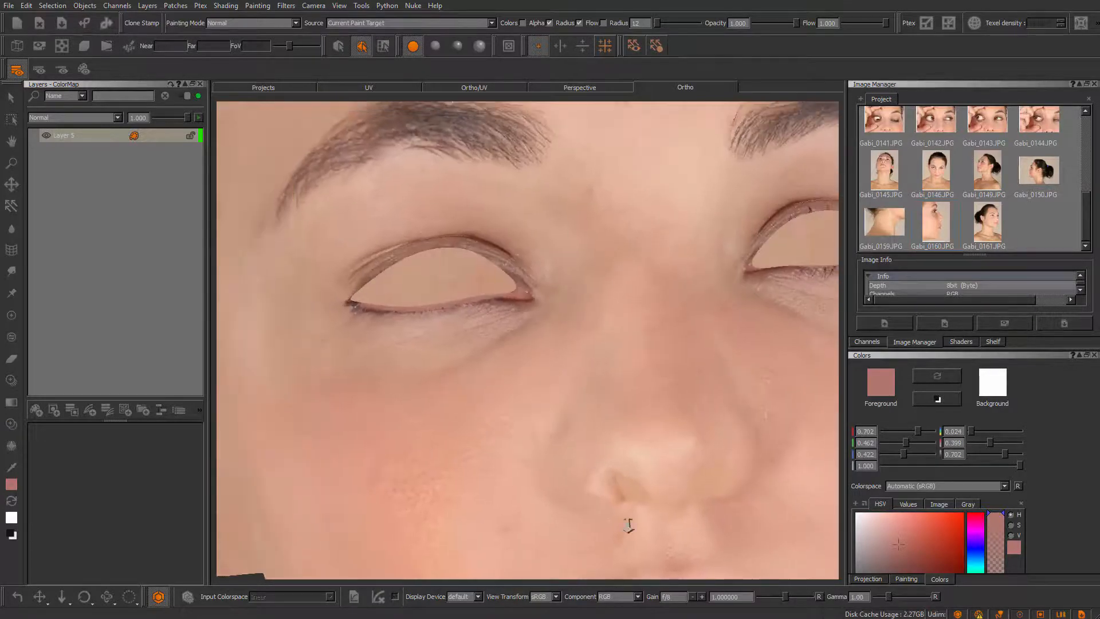
left_click_drag(631, 523, 466, 364, "alt")
right_click_drag(466, 363, 631, 560, "alt")
left_click_drag(630, 560, 584, 284, "alt")
right_click_drag(584, 285, 611, 441, "alt")
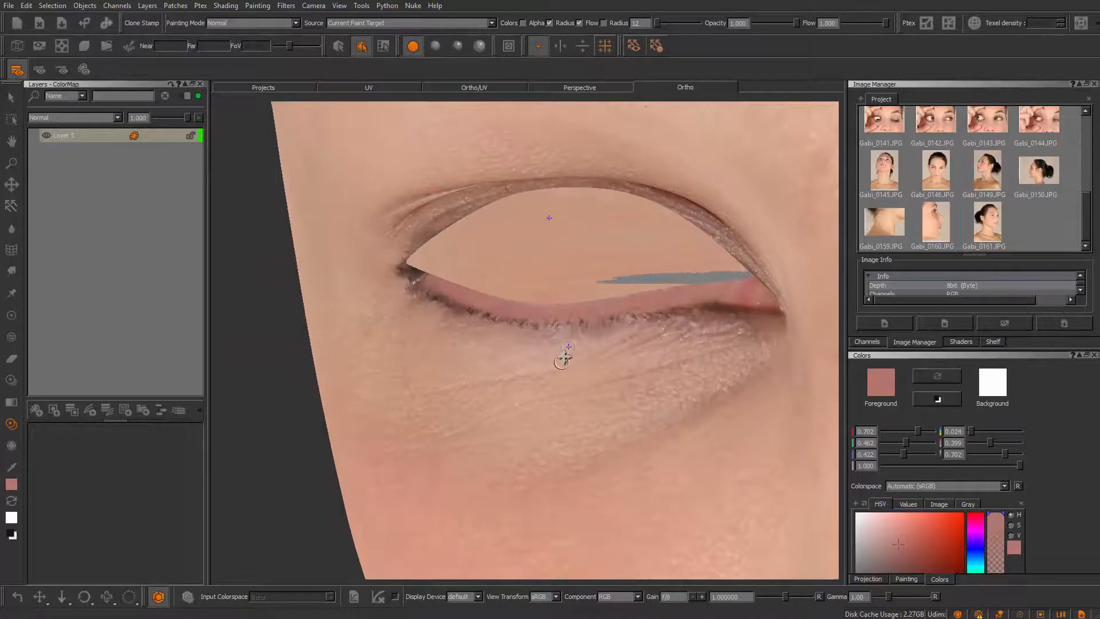
right_click_drag(564, 358, 607, 401, "alt")
left_click_drag(602, 420, 550, 343, "alt")
right_click_drag(550, 344, 561, 432, "alt")
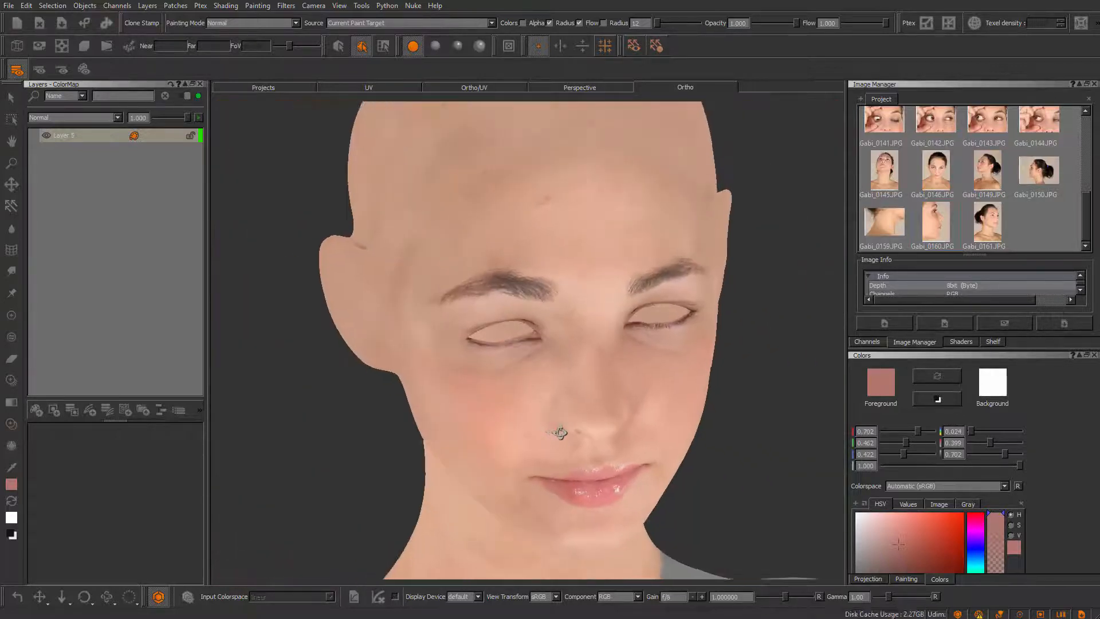
left_click_drag(561, 432, 555, 422, "alt")
right_click_drag(555, 422, 503, 402, "alt")
left_click_drag(502, 402, 416, 343, "alt")
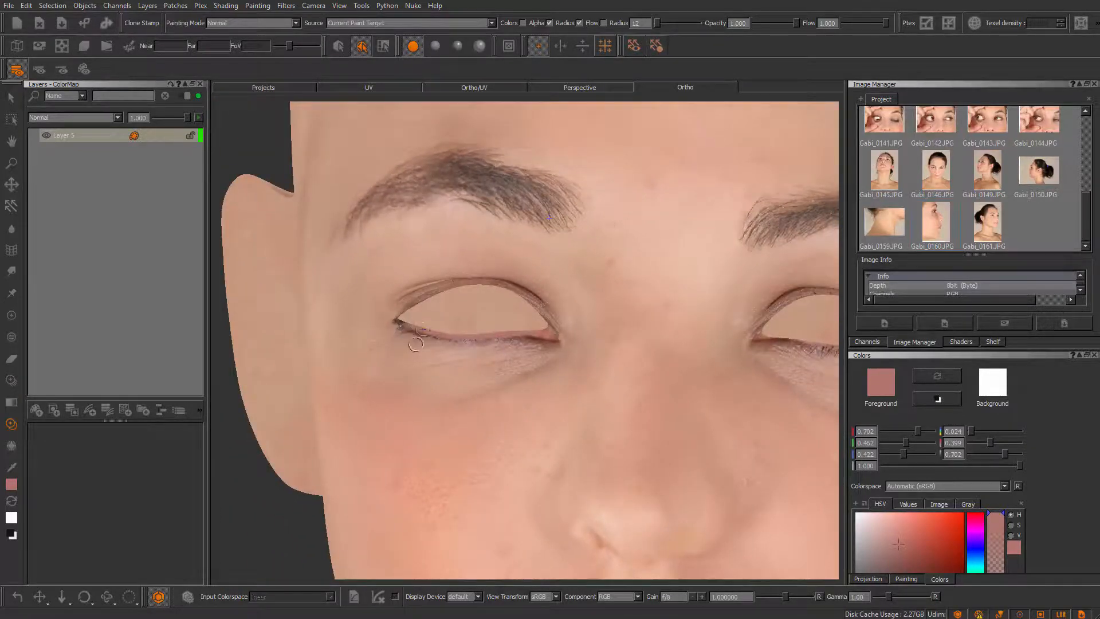
left_click_drag(571, 387, 572, 442, "alt")
middle_click_drag(572, 441, 538, 415, "alt")
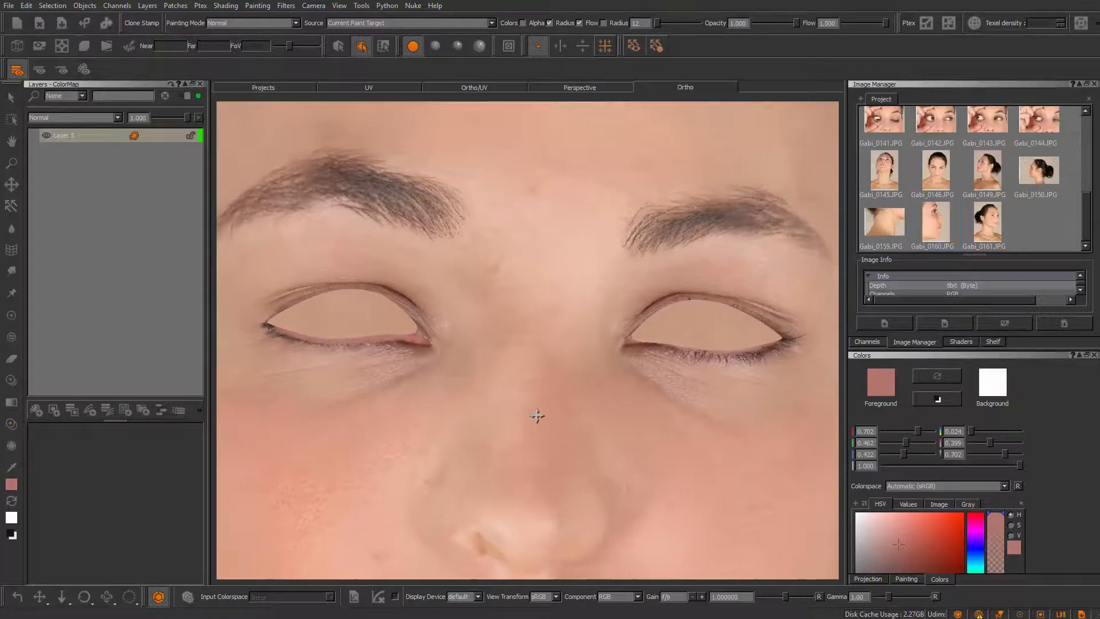
- Clone-stamp skin at radius 12 over the lashes below the inner half of the left eye's lower lid
right_click_drag(538, 415, 482, 430, "alt")
left_click_drag(481, 430, 533, 425, "alt")
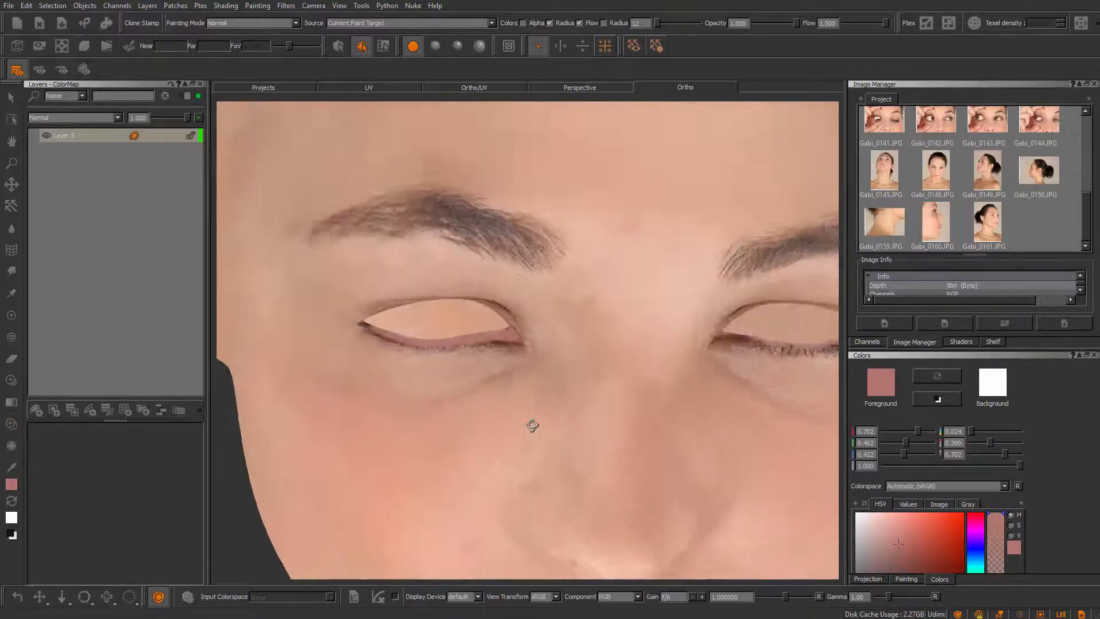
right_click_drag(533, 424, 492, 408, "alt")
left_click_drag(493, 408, 535, 380, "alt")
right_click_drag(535, 380, 693, 369, "alt")
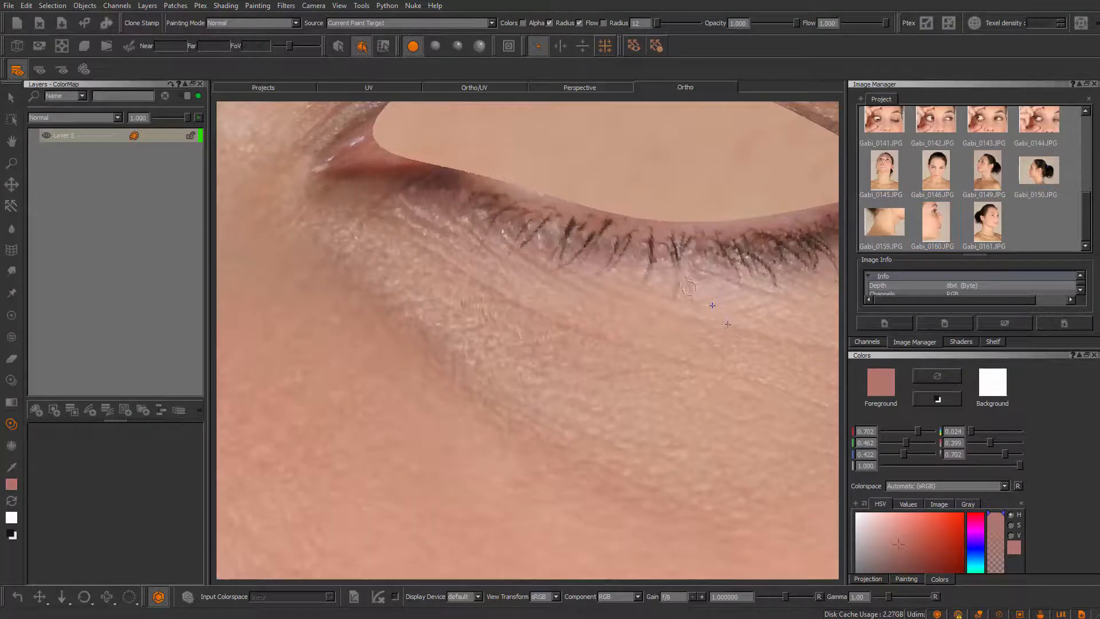
left_click(665, 286, "ctrl")
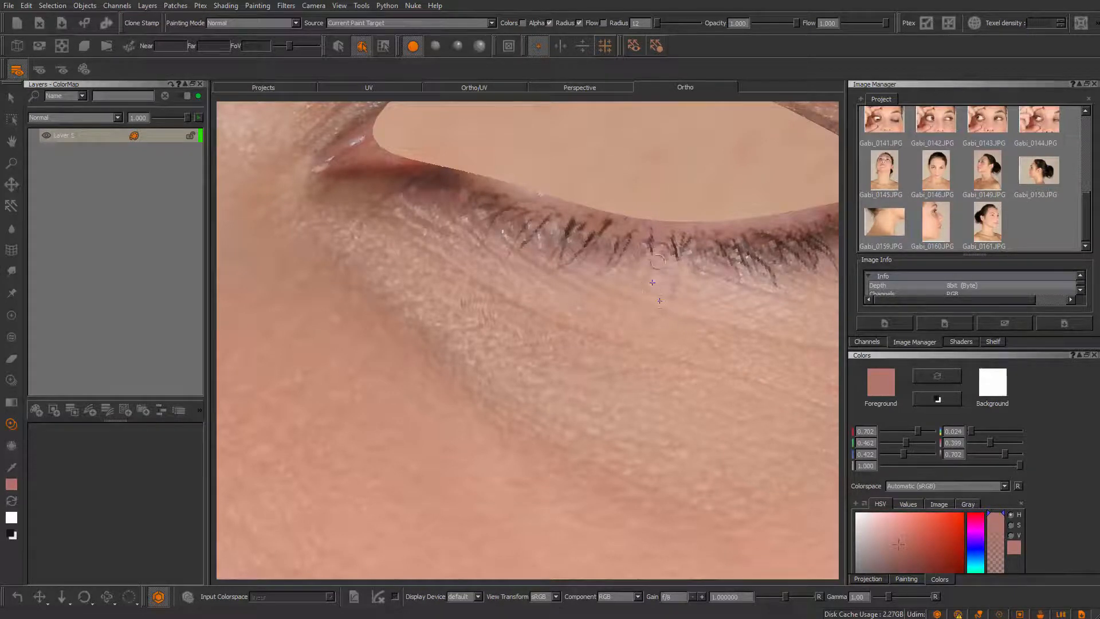
left_click(539, 256, "ctrl")
left_click(547, 242, "ctrl")
left_click(565, 240, "ctrl")
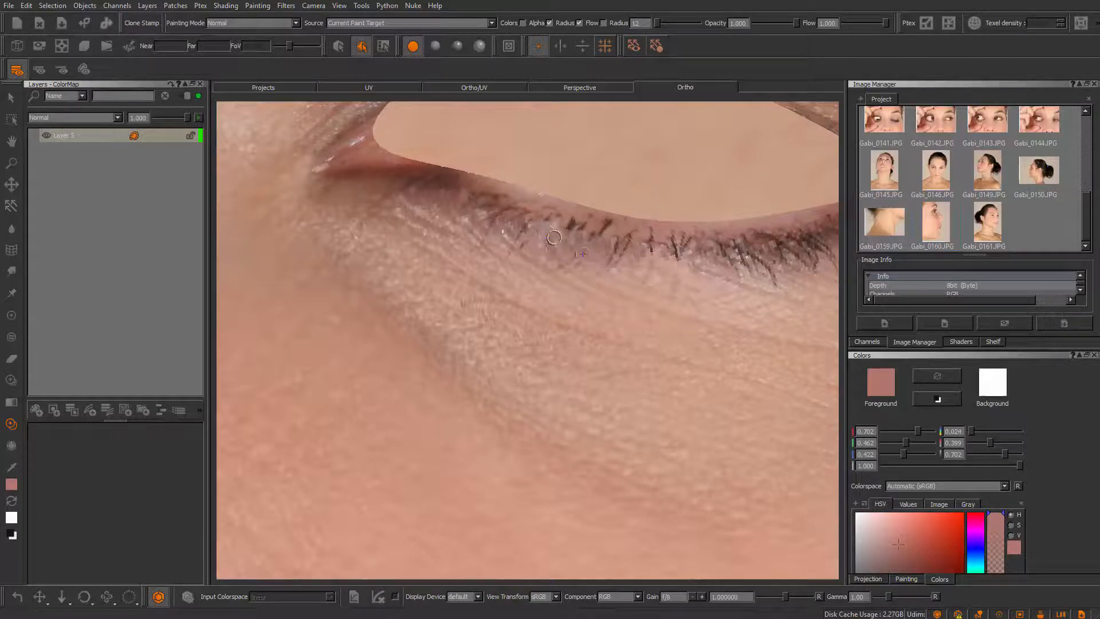
left_click_drag(571, 248, 605, 259)
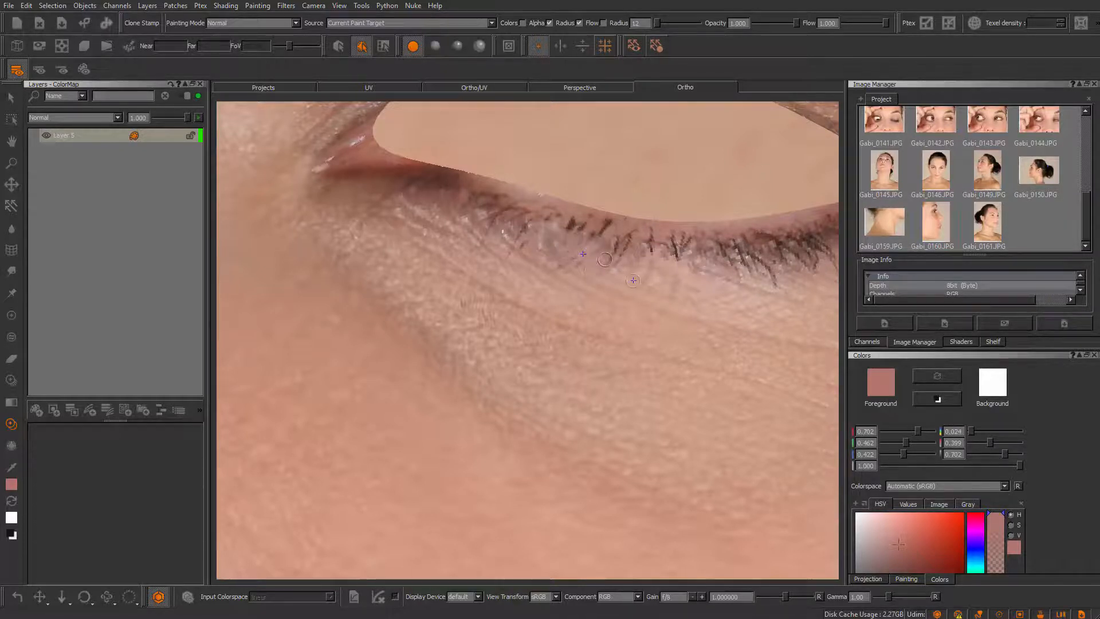
left_click(444, 200, "ctrl")
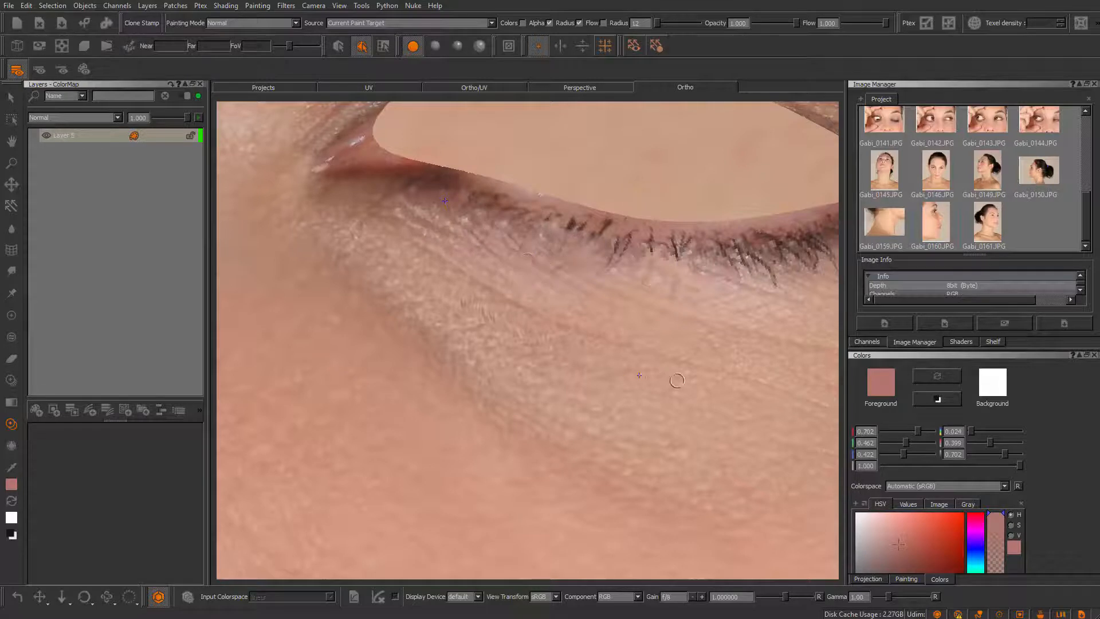
- Clone nearby clean skin at radius 46 over the long lashes hanging below the outer half of the left lower lid
middle_click_drag(699, 315, 541, 373)
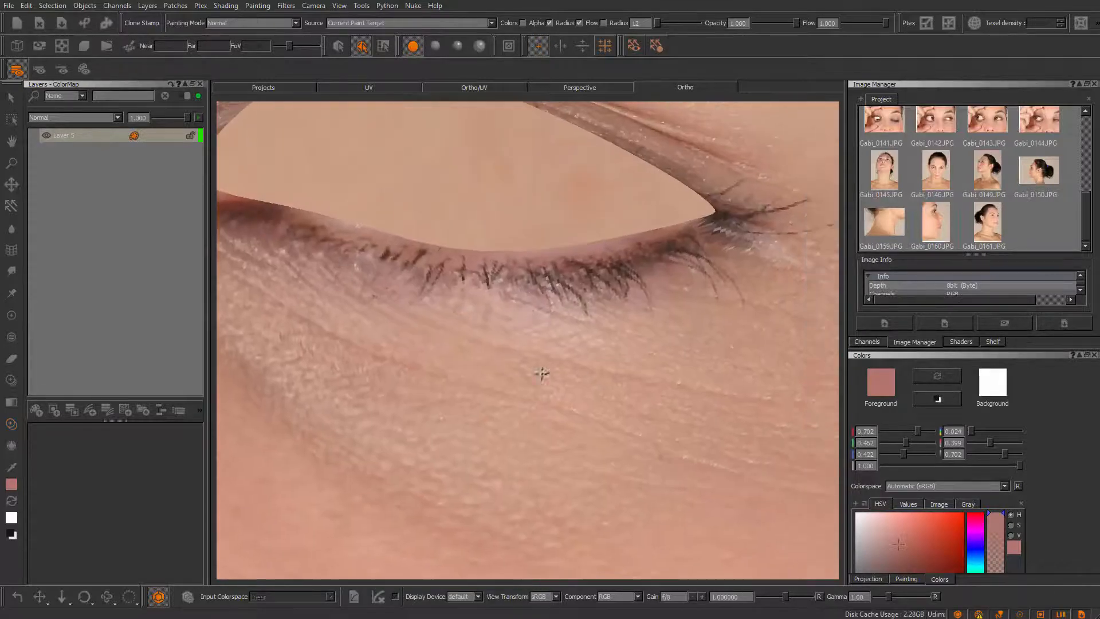
mouse_move(550, 289)
left_mouse_down()
mouse_move(578, 281)
mouse_move(590, 292)
mouse_move(538, 295)
mouse_move(573, 298)
left_mouse_up()
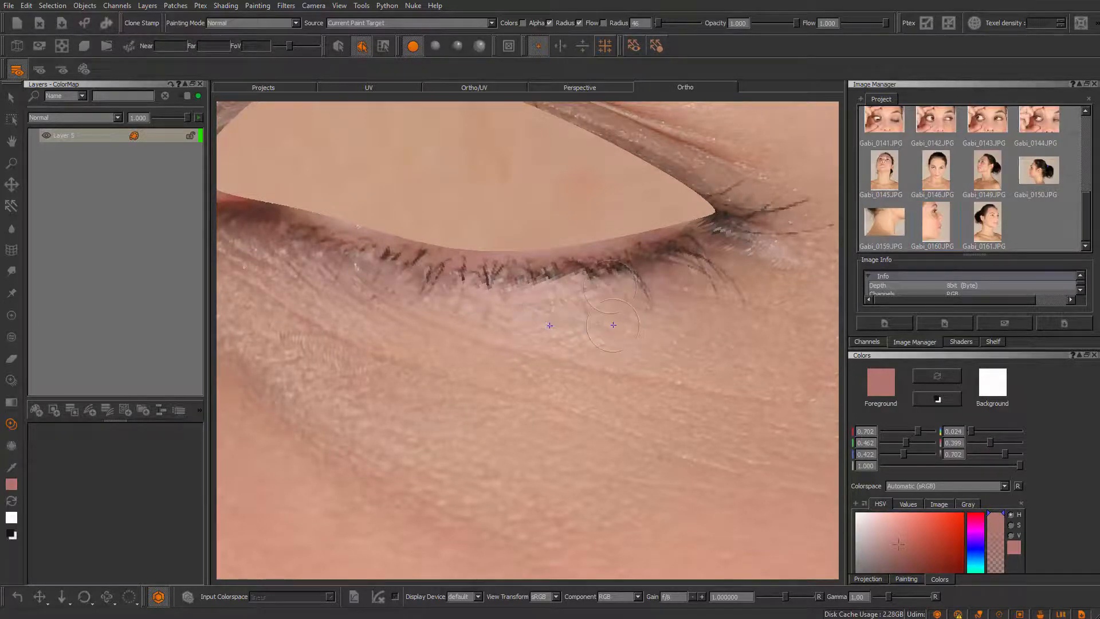
left_click_drag(631, 322, 709, 326)
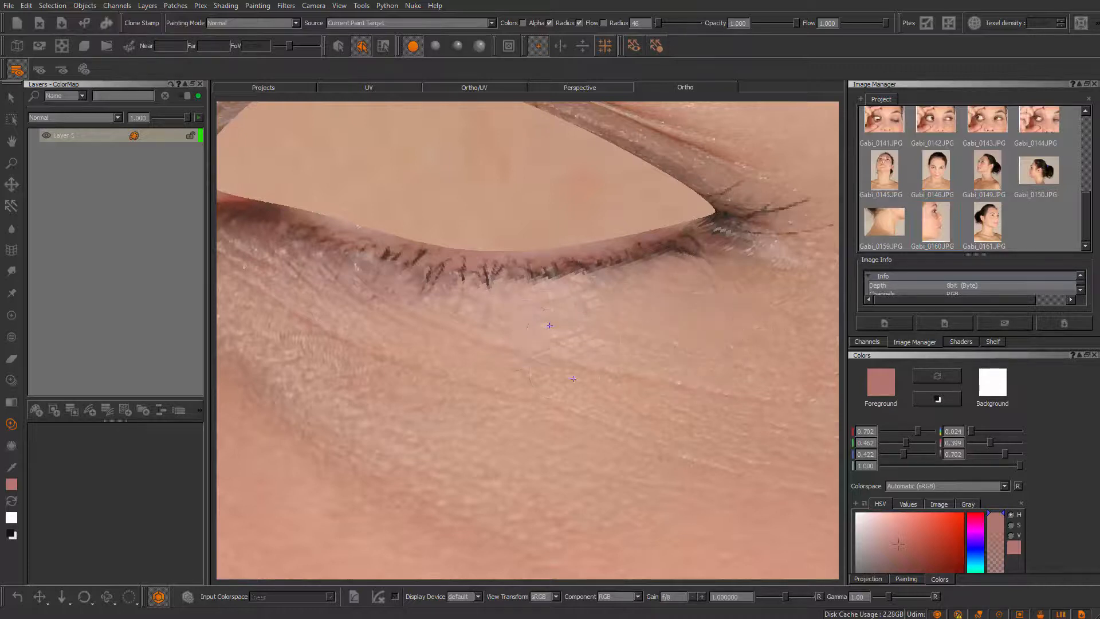
left_click_drag(587, 375, 686, 327)
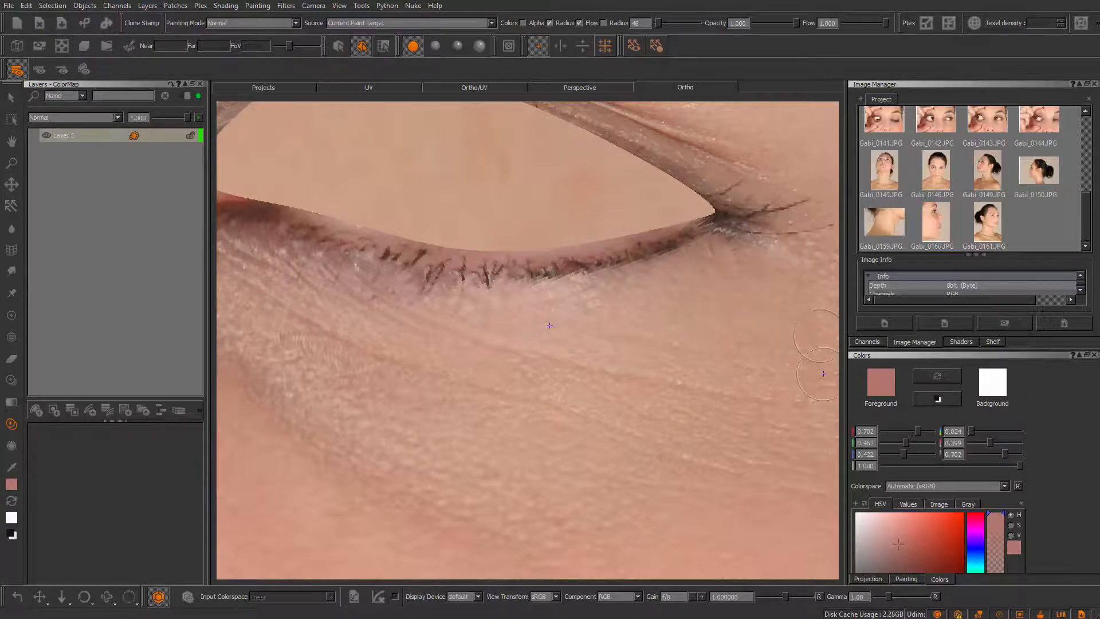
- Check the left eye as a whole and clone skin over the leftover lashes towards its outer corner
scroll(550, 325, "down", 2)
scroll(572, 378, "down", 3)
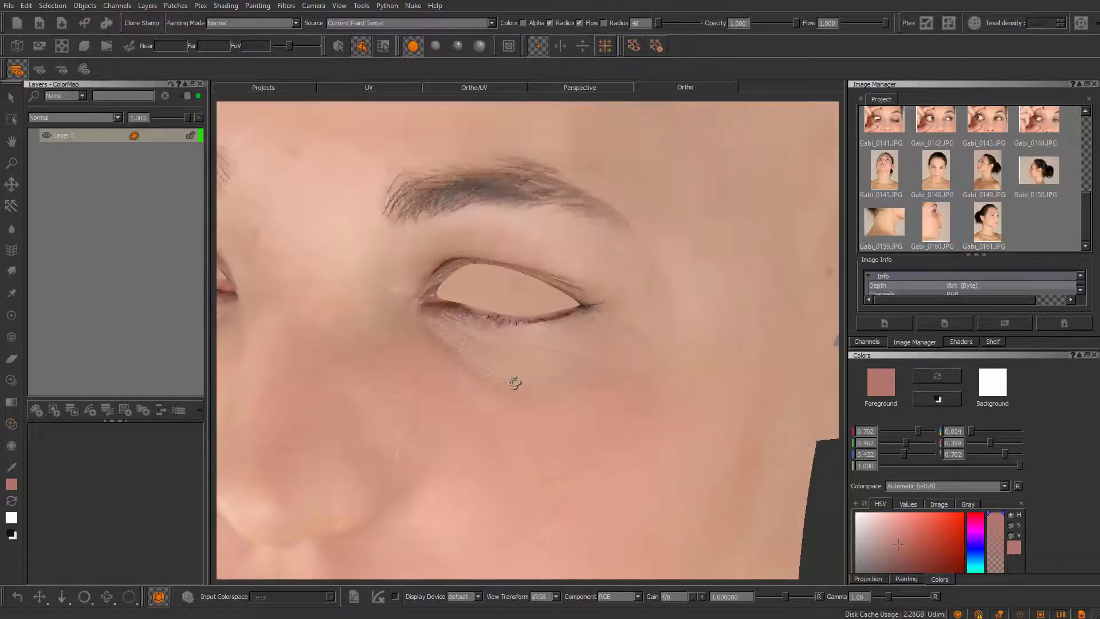
scroll(514, 383, "up", 5)
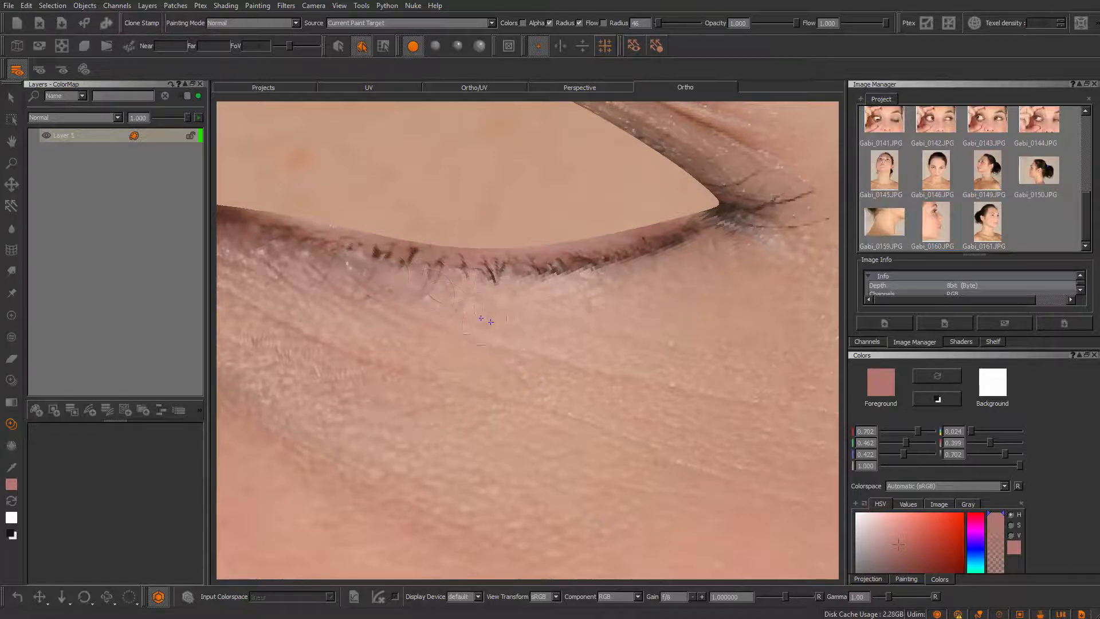
left_click_drag(522, 287, 687, 252)
key("b")
- Clone-stamp surrounding skin over the dark crease and blotches around the right nostril at radius 46
scroll(647, 364, "down", 5)
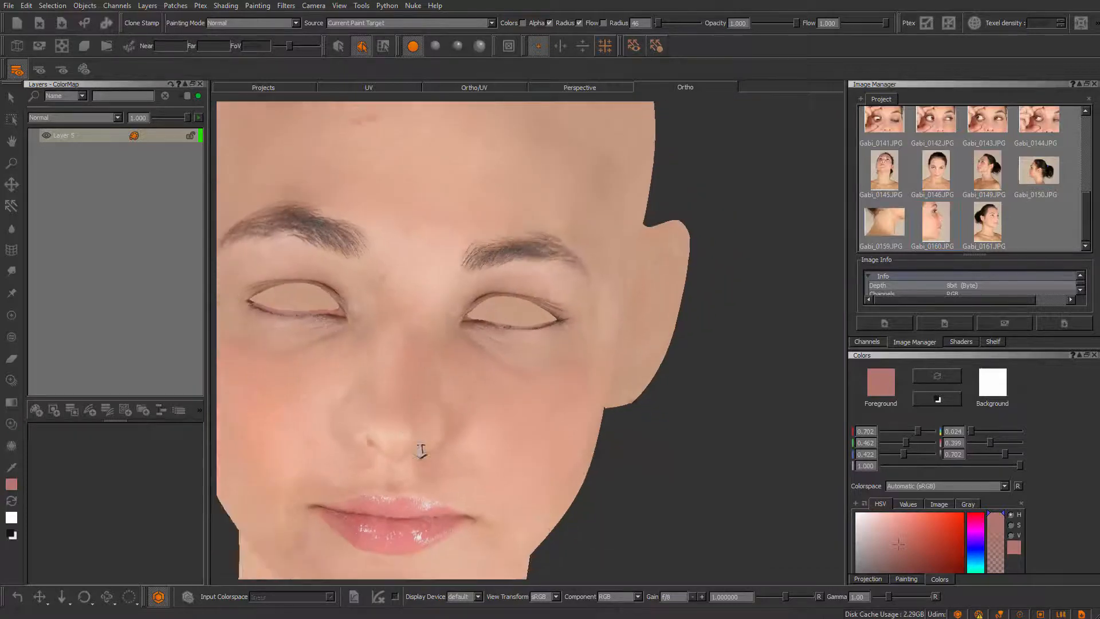
left_click_drag(531, 418, 737, 474, "alt")
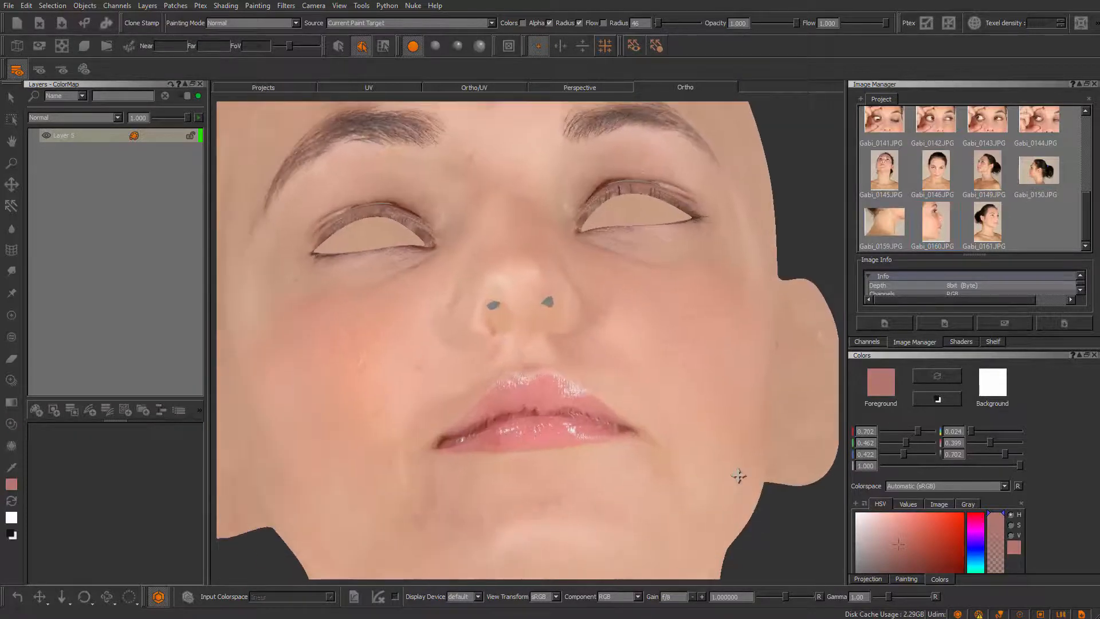
scroll(736, 474, "up", 5)
mouse_move(698, 555)
left_mouse_down("alt")
mouse_move(540, 441)
mouse_move(535, 411)
left_mouse_up("alt")
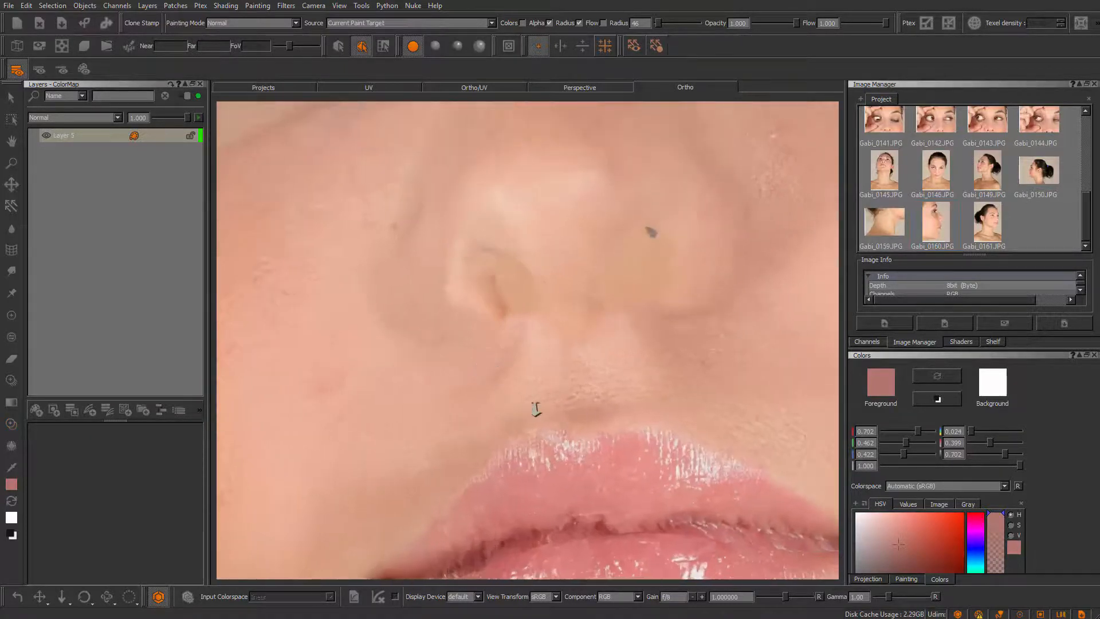
right_click_drag(535, 410, 435, 332, "alt")
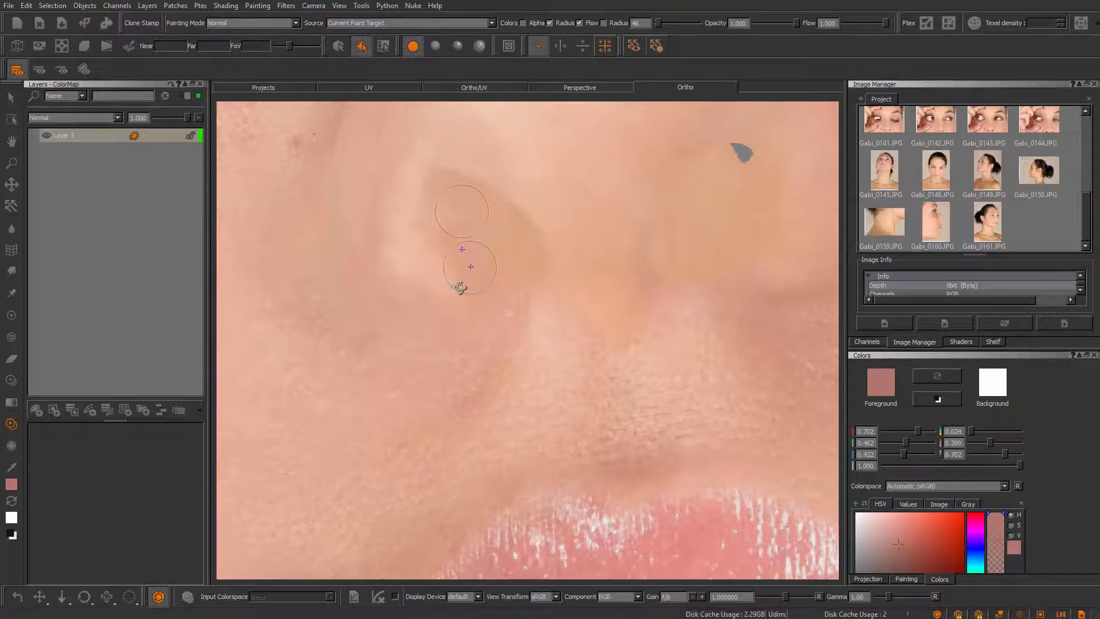
scroll(460, 292, "down", 5)
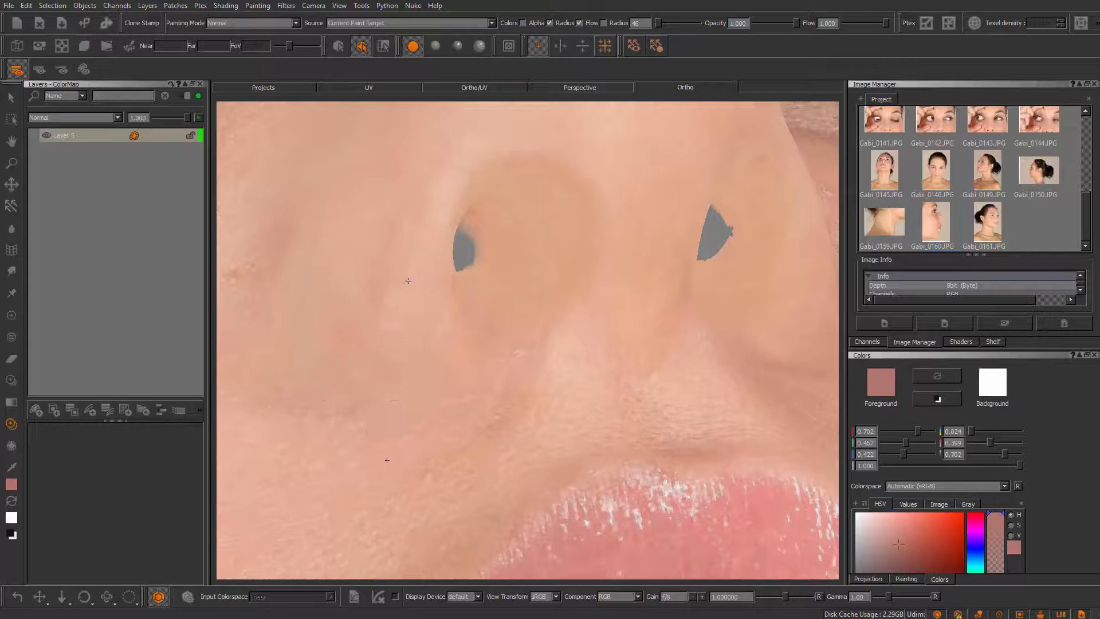
scroll(498, 344, "up", 6)
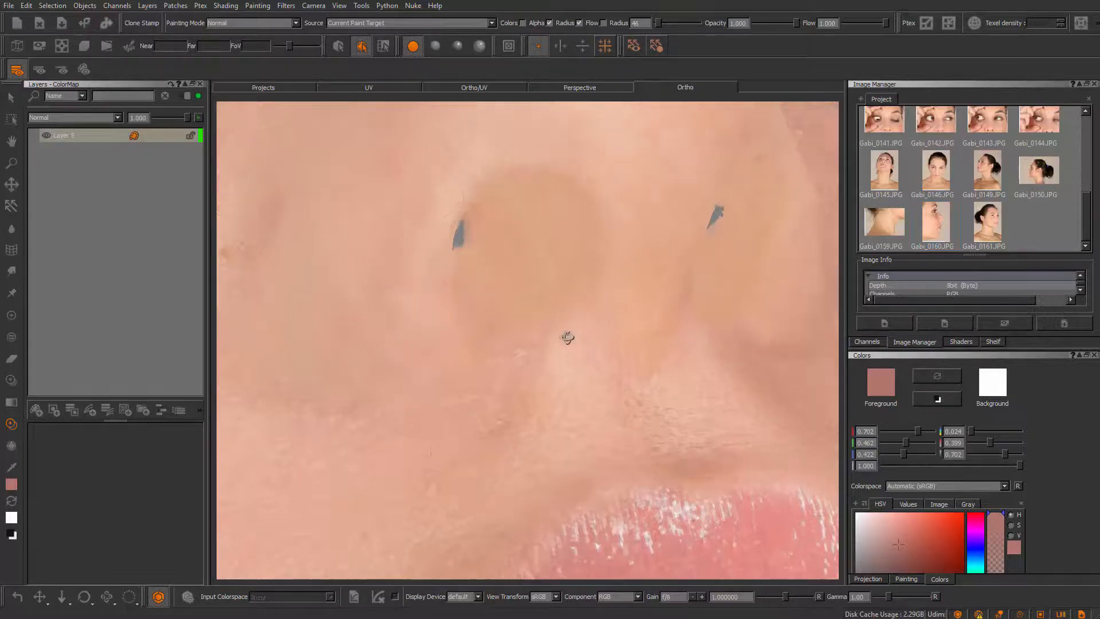
- Clone sampled skin over the uneven patch on the left nostril wing, undoing the unwanted stamps and resampling
scroll(435, 370, "down", 4)
middle_click_drag(430, 363, 609, 346)
scroll(606, 338, "up", 3)
left_click_drag(603, 329, 598, 314, "alt")
left_click(597, 265, "ctrl")
mouse_move(504, 252)
left_mouse_down()
mouse_move(567, 309)
mouse_move(515, 307)
left_mouse_up()
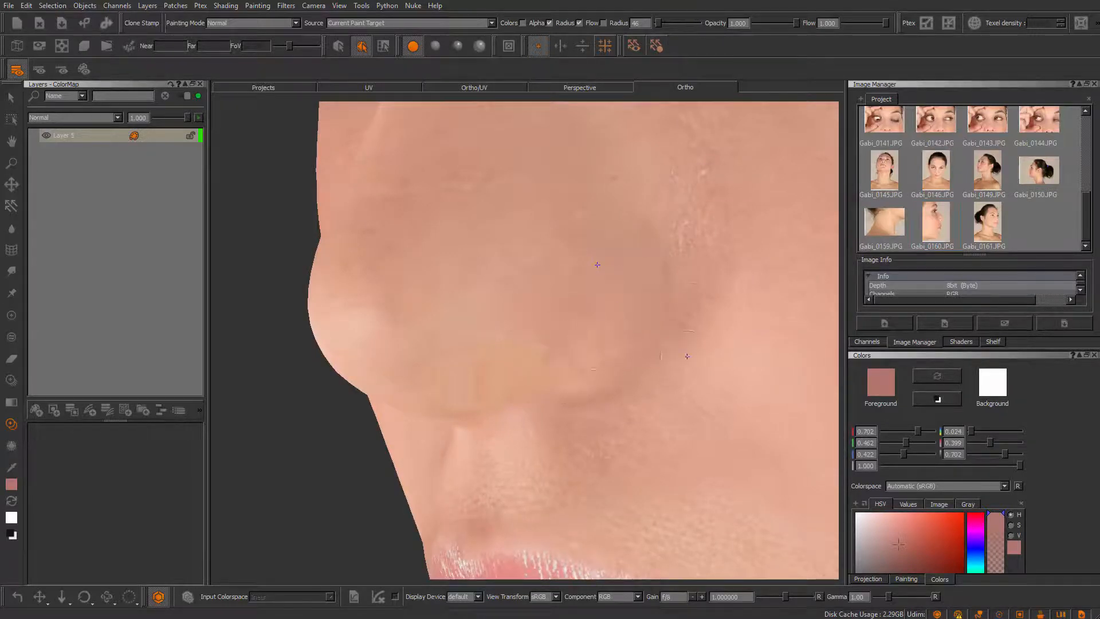
key("ctrl+z")
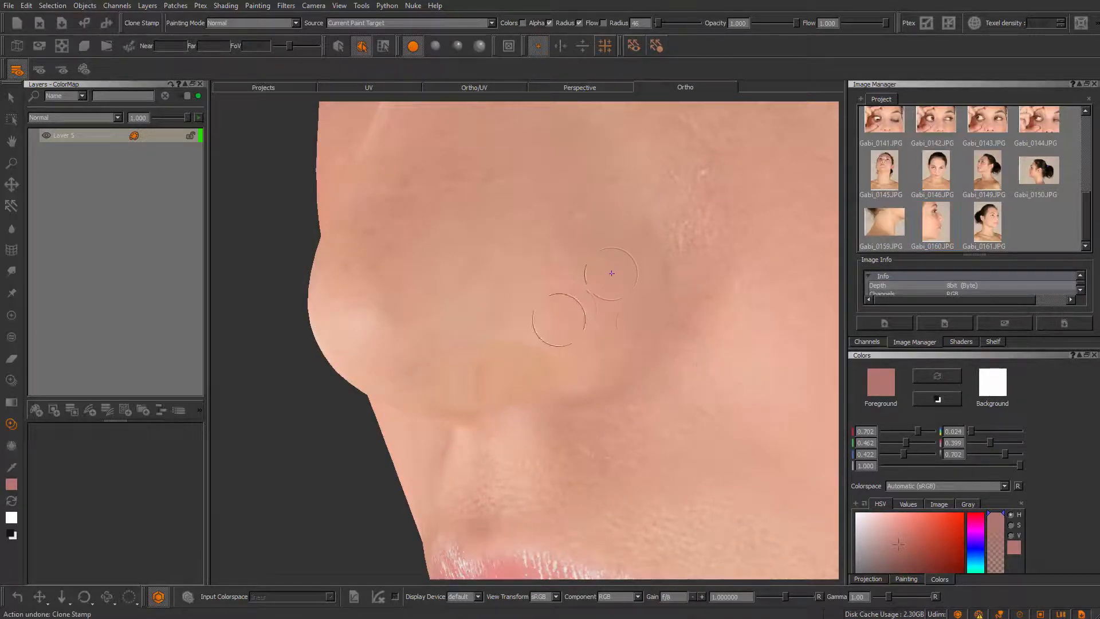
mouse_move(576, 306)
left_mouse_down()
mouse_move(577, 267)
mouse_move(577, 326)
left_mouse_up()
key("ctrl+z")
left_click(593, 283, "ctrl")
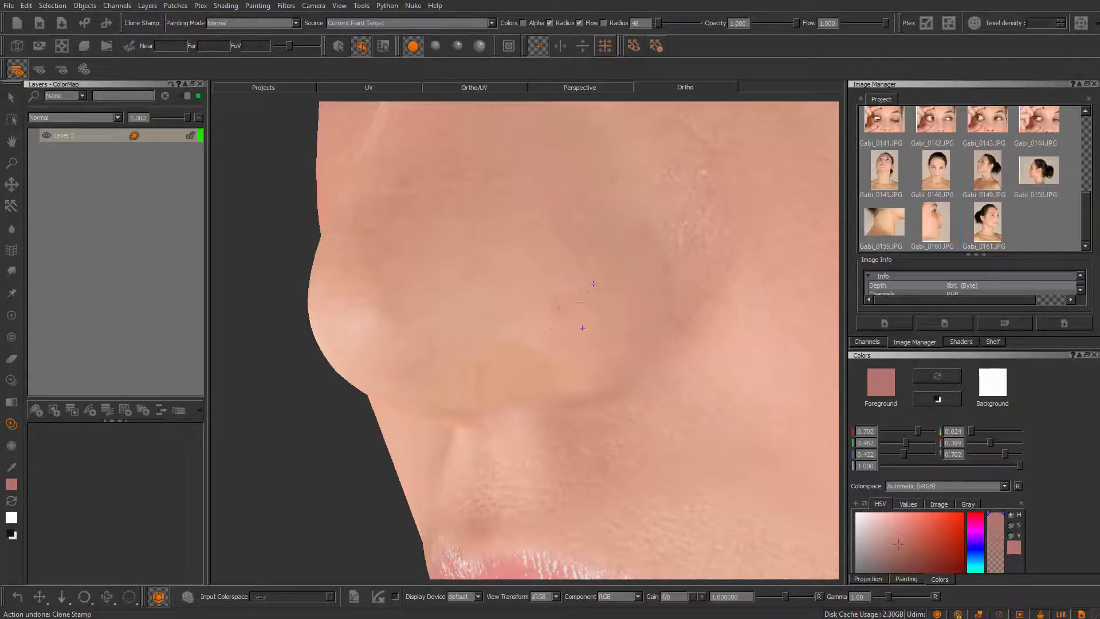
mouse_move(603, 290)
left_mouse_down()
mouse_move(579, 301)
mouse_move(587, 329)
left_mouse_up()
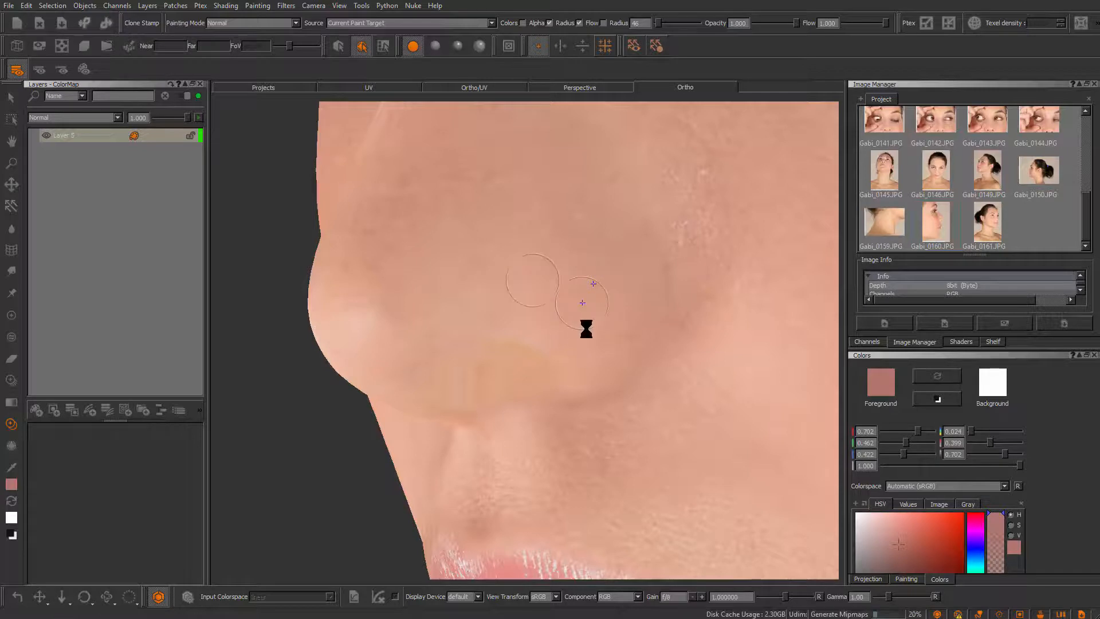
left_click_drag(530, 297, 544, 320)
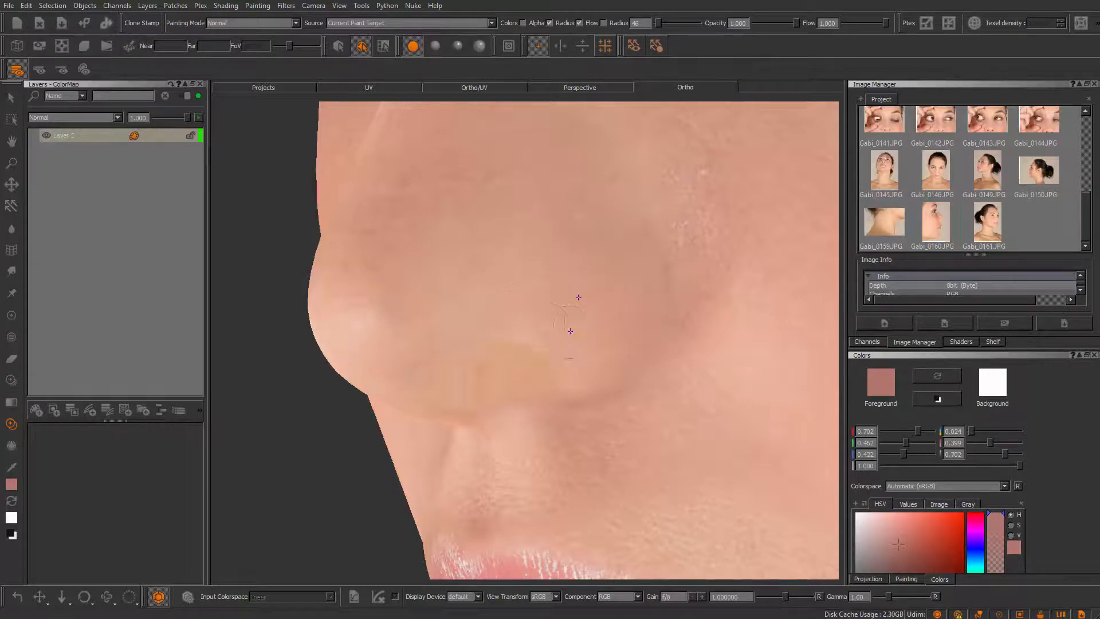
- Clone sampled skin over the yellowish patch beneath the left nostril, working on the underside of the nose and resampling nearby skin
left_click_drag(623, 412, 616, 449, "alt")
right_click_drag(616, 449, 562, 464, "alt")
left_click_drag(562, 464, 481, 422, "alt")
left_click(476, 395, "ctrl")
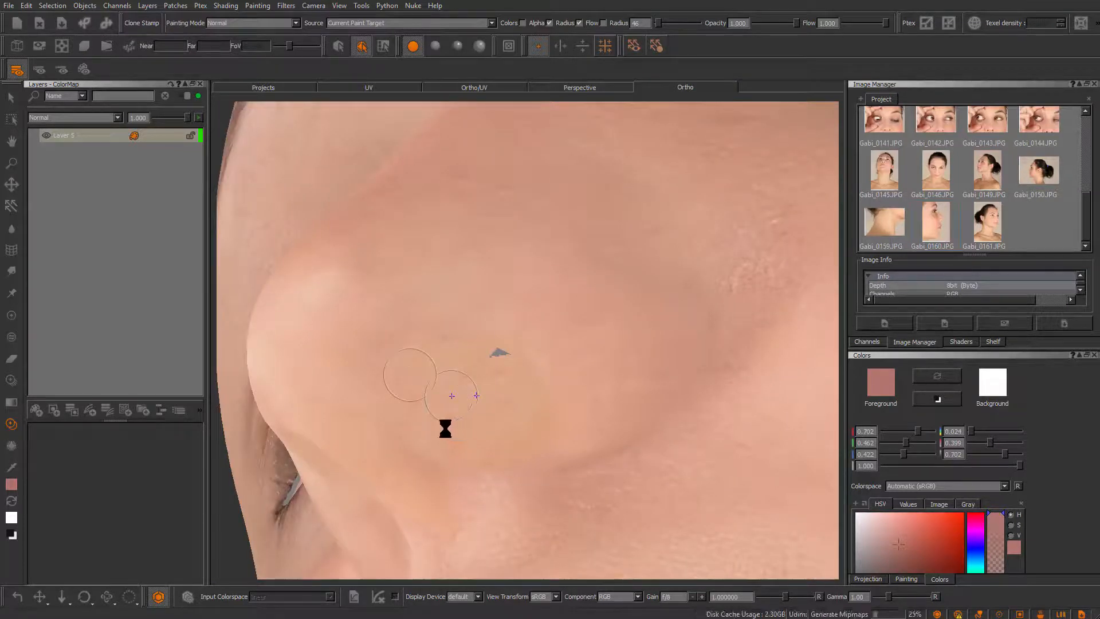
left_click_drag(444, 427, 437, 395, "alt")
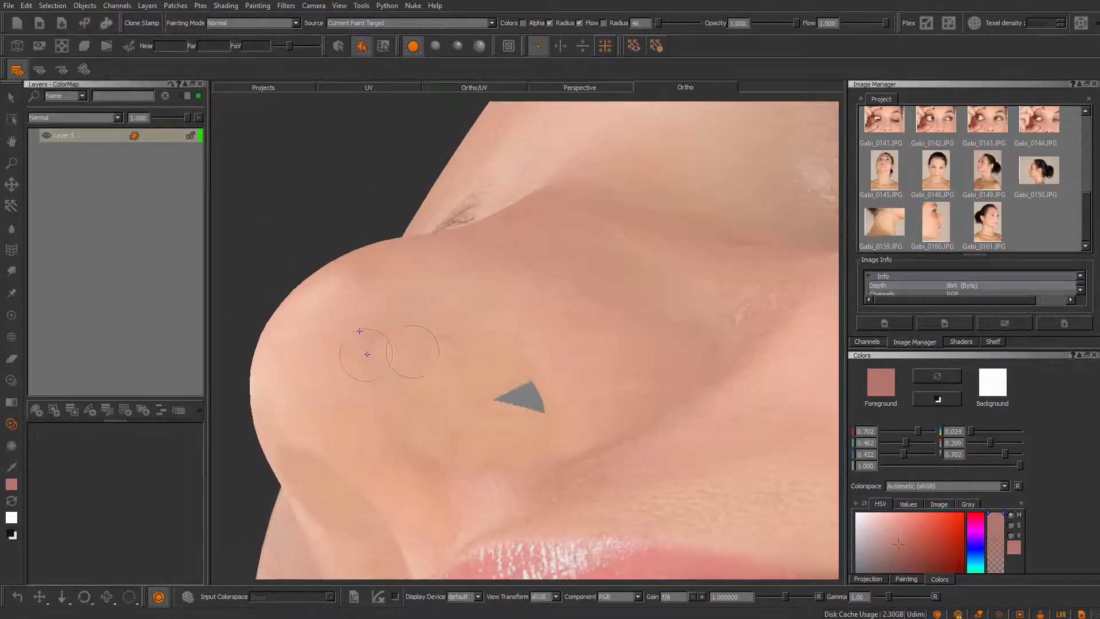
mouse_move(447, 342)
left_mouse_down()
mouse_move(449, 356)
mouse_move(355, 373)
left_mouse_up()
left_click(346, 336, "ctrl")
left_click_drag(391, 319, 380, 332)
left_click_drag(429, 423, 441, 384, "alt")
middle_click_drag(533, 458, 533, 421, "alt")
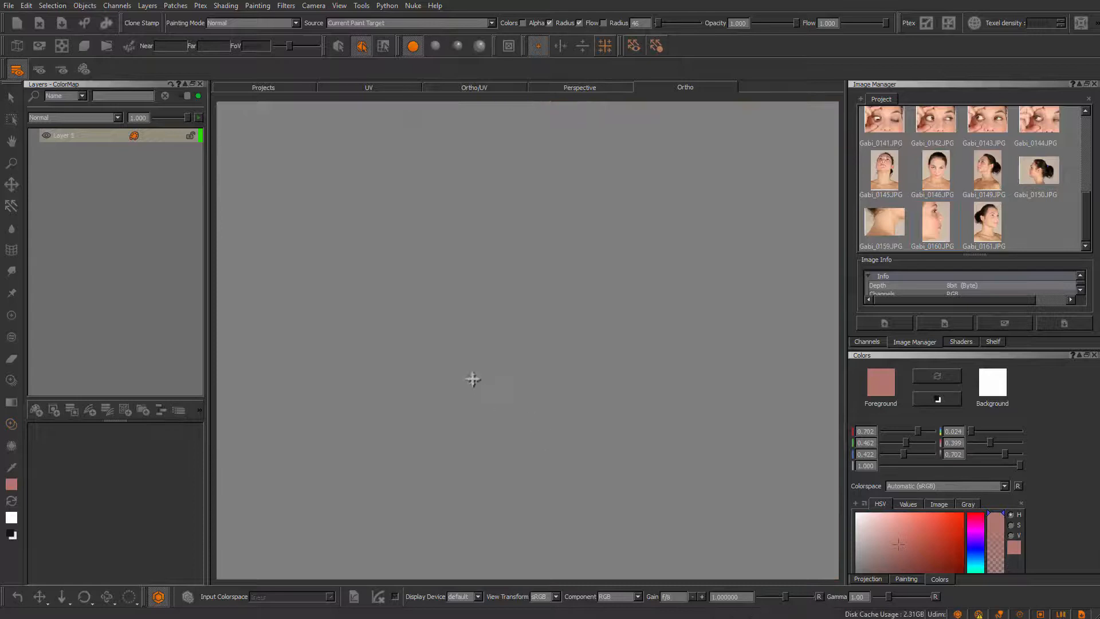
right_click_drag(488, 394, 434, 388, "alt")
mouse_move(434, 388)
middle_mouse_down("alt")
mouse_move(495, 456)
mouse_move(604, 483)
middle_mouse_up("alt")
mouse_move(604, 483)
right_mouse_down("alt")
mouse_move(675, 604)
mouse_move(716, 611)
right_mouse_up("alt")
left_click(427, 363, "ctrl")
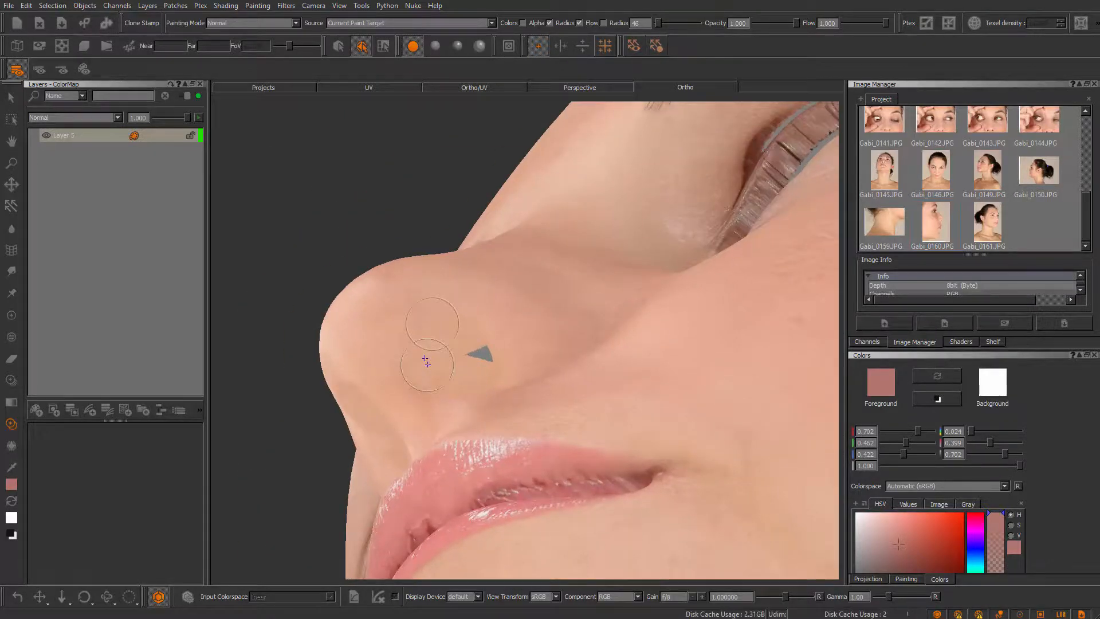
- Sample clean skin along the left jaw and clone it over the uneven area between the chin and the neck
right_click_drag(426, 361, 389, 338, "alt")
left_click_drag(389, 338, 562, 530, "alt")
middle_click_drag(562, 531, 440, 205, "alt")
mouse_move(526, 314)
left_mouse_down("alt")
mouse_move(538, 345)
mouse_move(500, 272)
mouse_move(532, 243)
mouse_move(511, 275)
left_mouse_up("alt")
left_click(468, 296, "ctrl")
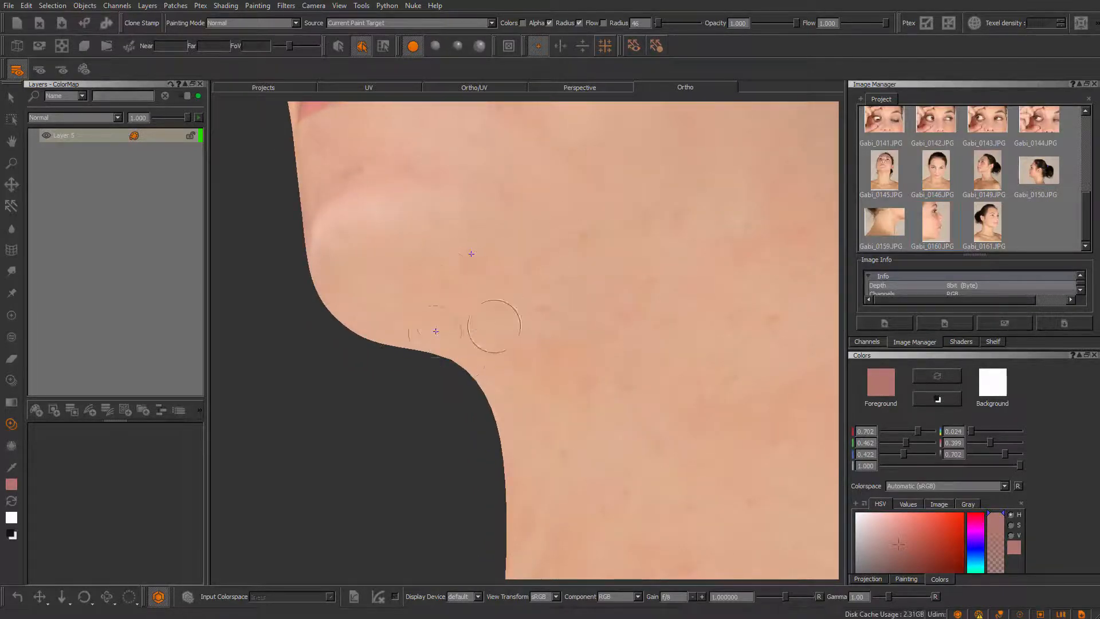
left_click(499, 310, "ctrl")
left_click_drag(440, 275, 437, 280)
- Clone nearby skin over the uneven cheek beside the left mouth corner with an enlarged brush, undoing the first stroke, and bake the result
mouse_move(500, 308)
left_mouse_down("alt")
mouse_move(565, 412)
mouse_move(545, 326)
mouse_move(552, 396)
mouse_move(565, 336)
mouse_move(635, 456)
left_mouse_up("alt")
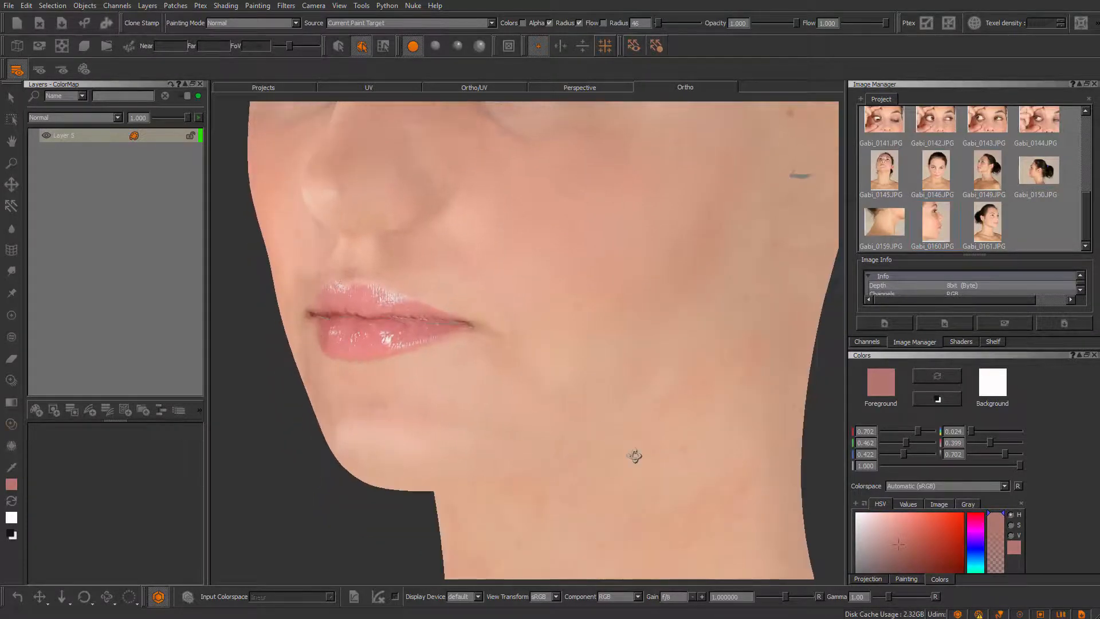
right_click_drag(636, 457, 559, 405, "alt")
left_click(437, 273, "ctrl")
mouse_move(483, 275)
left_mouse_down()
mouse_move(513, 338)
mouse_move(528, 318)
left_mouse_up()
key("ctrl+z")
left_click(546, 258, "ctrl")
key("r")
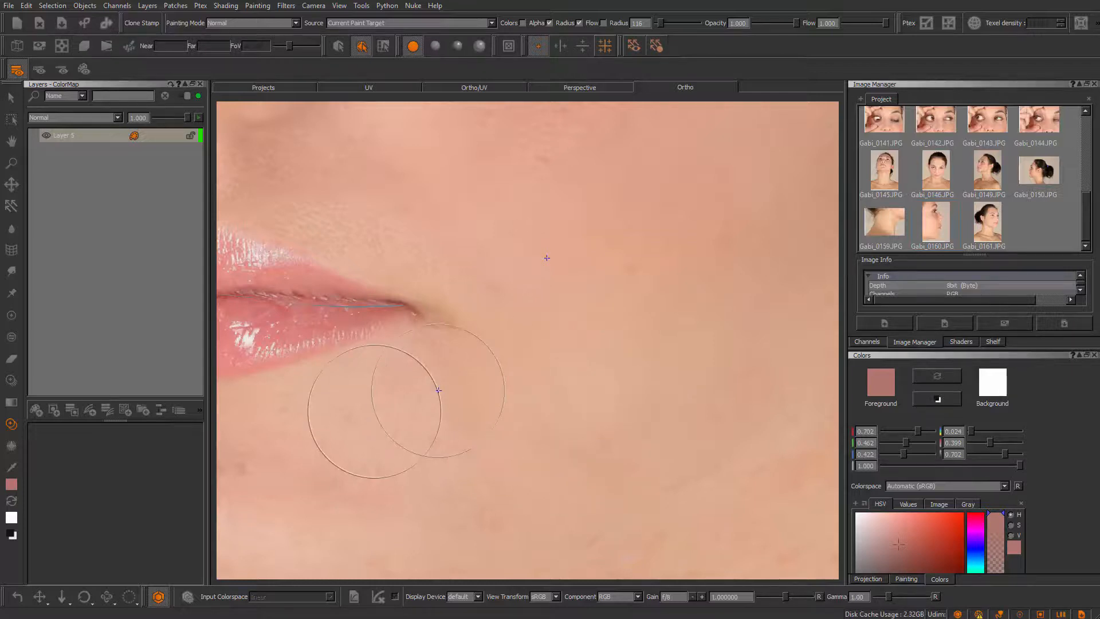
left_click(374, 410, "ctrl")
mouse_move(441, 385)
left_mouse_down()
mouse_move(447, 431)
mouse_move(438, 382)
mouse_move(493, 410)
mouse_move(562, 415)
mouse_move(436, 423)
mouse_move(462, 351)
mouse_move(407, 297)
mouse_move(459, 361)
mouse_move(615, 410)
left_mouse_up()
key("b")
- Try cloning skin from the upper right cheek over the lower cheek, undo the stroke and reduce the brush radius to 48
right_click_drag(615, 410, 644, 454, "alt")
left_click_drag(643, 454, 660, 466, "alt")
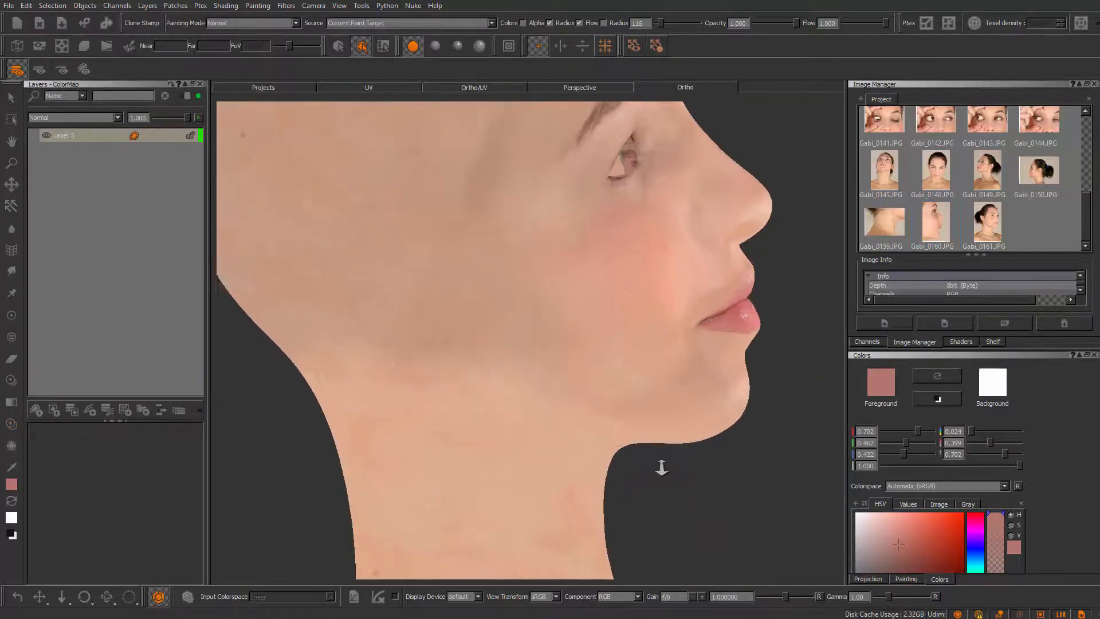
right_click_drag(660, 467, 596, 275, "alt")
left_click(588, 254, "ctrl")
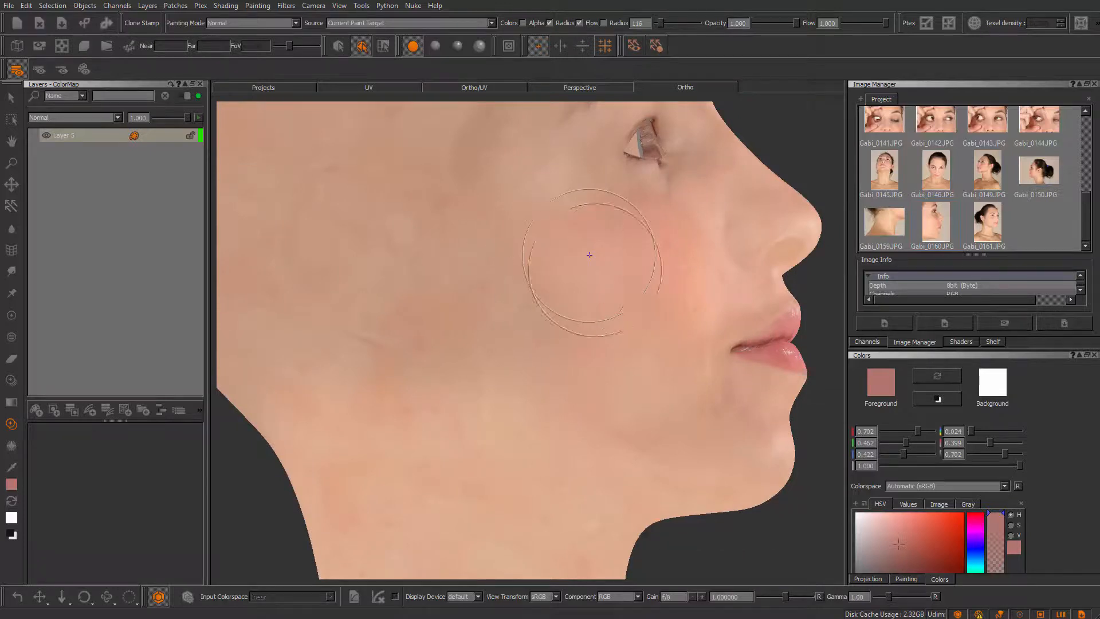
left_click_drag(638, 321, 662, 332)
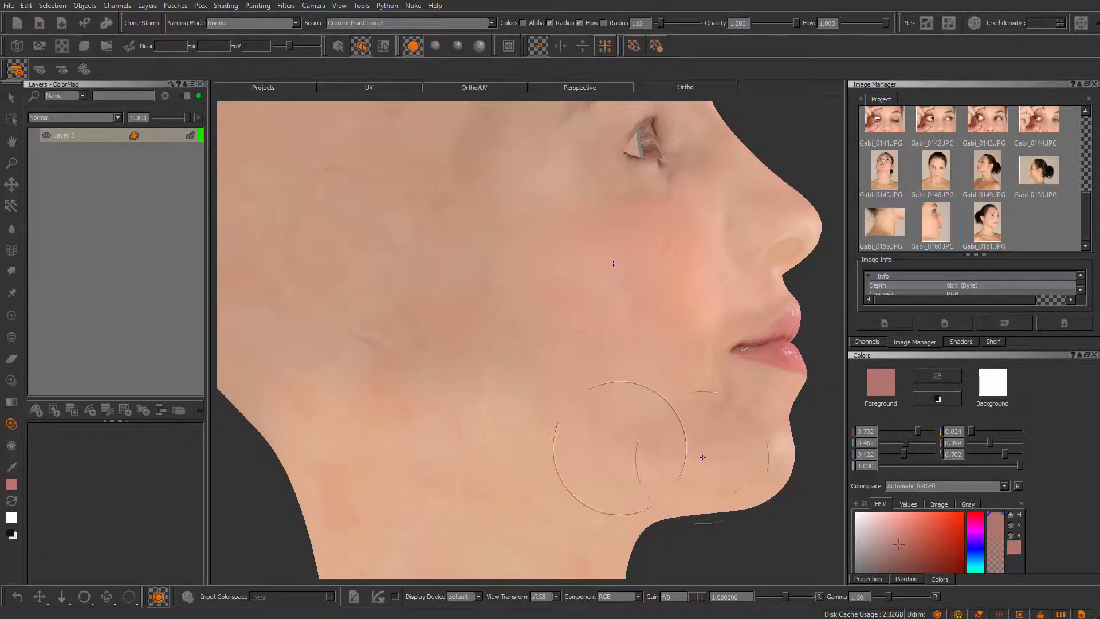
key("ctrl+z")
left_click_drag(616, 269, 578, 273)
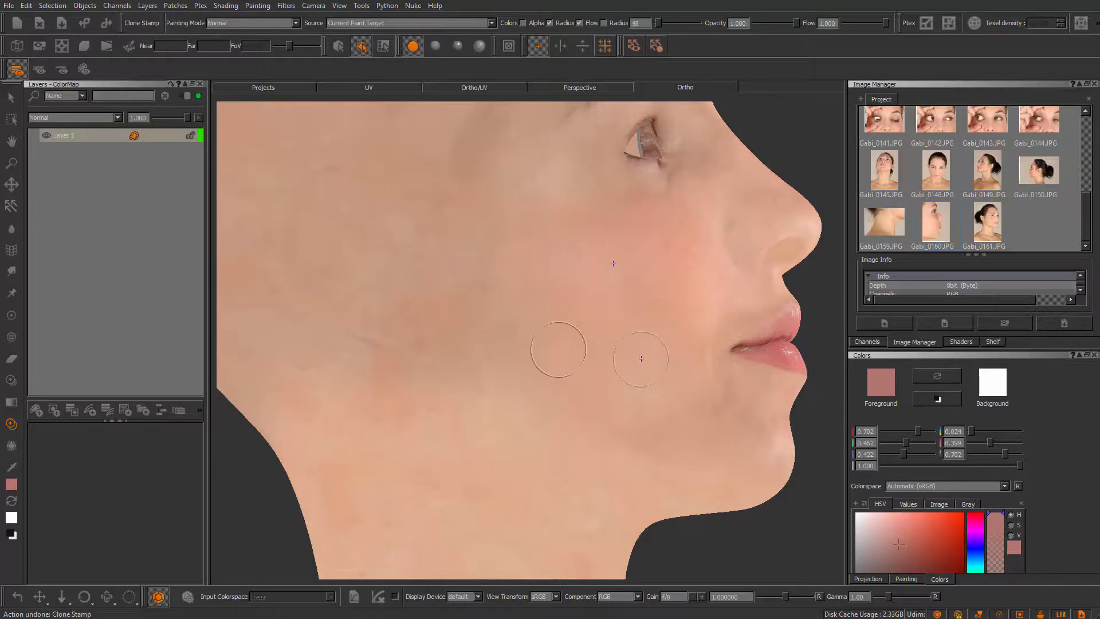
- Clone nearby skin at radius 72 over the dark diagonal streak on the right temple
mouse_move(634, 417)
left_mouse_down("alt")
mouse_move(634, 385)
mouse_move(489, 324)
mouse_move(456, 451)
mouse_move(526, 418)
left_mouse_up("alt")
right_click_drag(527, 417, 601, 483, "alt")
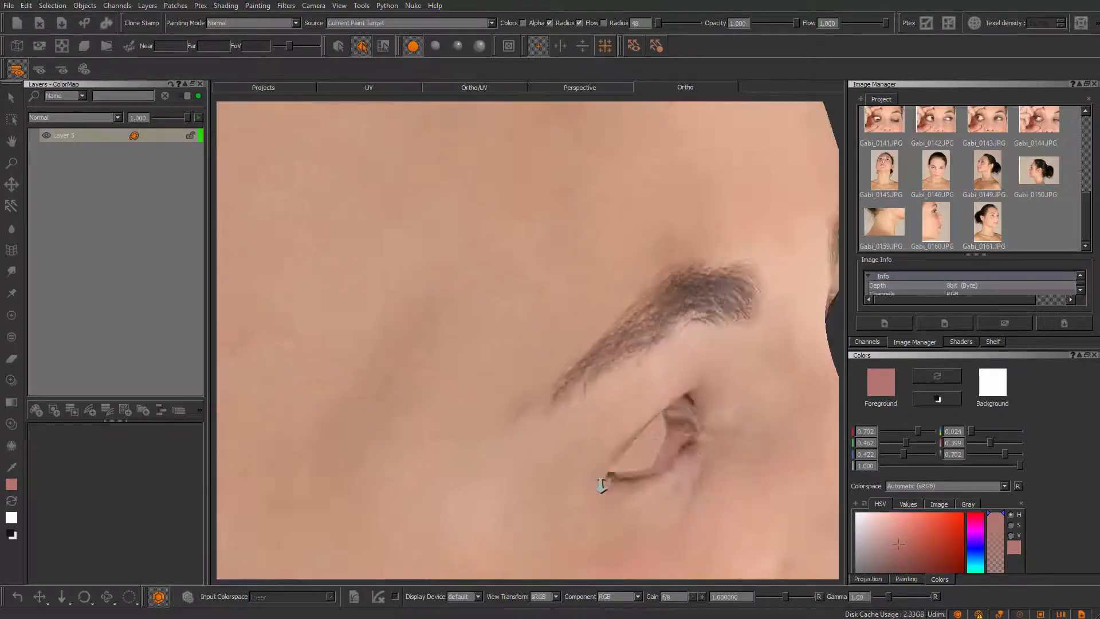
mouse_move(601, 484)
left_mouse_down("alt")
mouse_move(619, 393)
mouse_move(542, 332)
left_mouse_up("alt")
left_click_drag(459, 323, 472, 322)
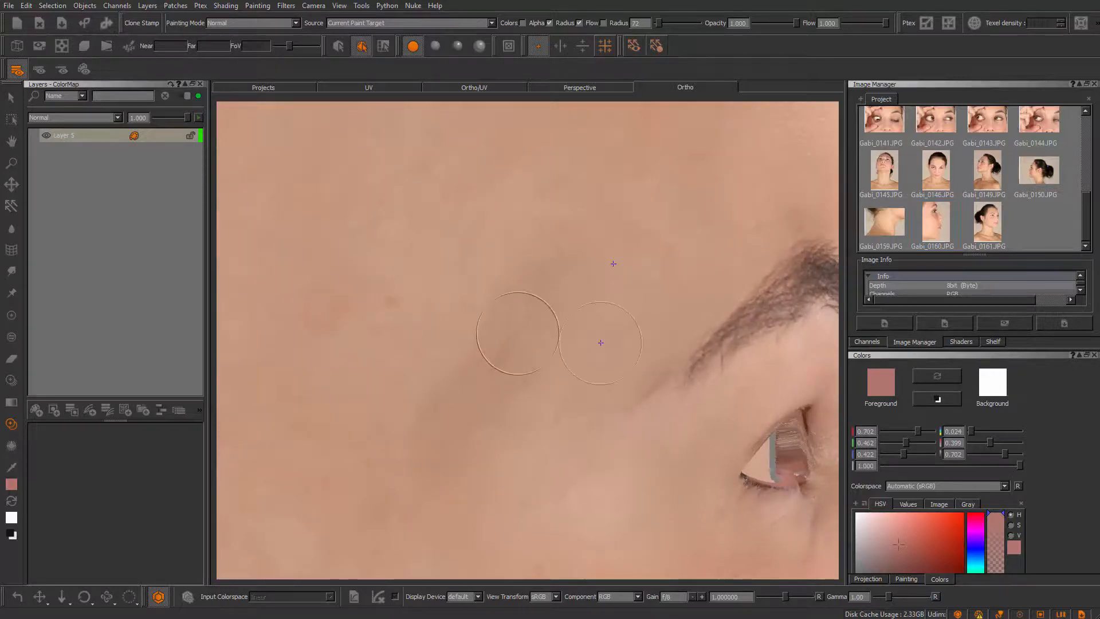
left_click(526, 352, "ctrl")
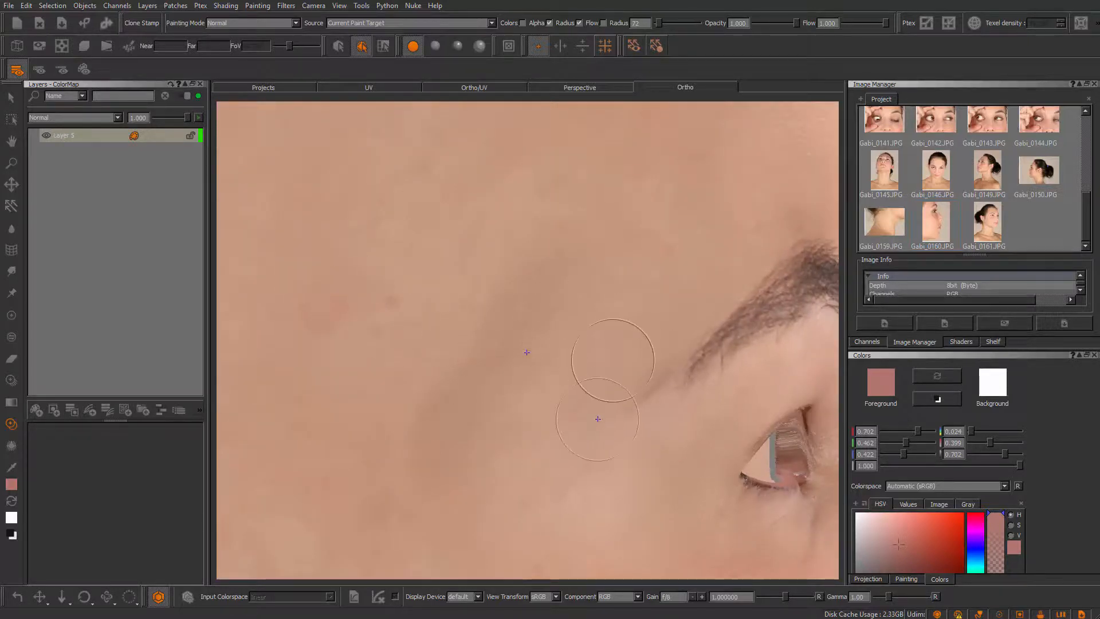
left_click(613, 359, "ctrl")
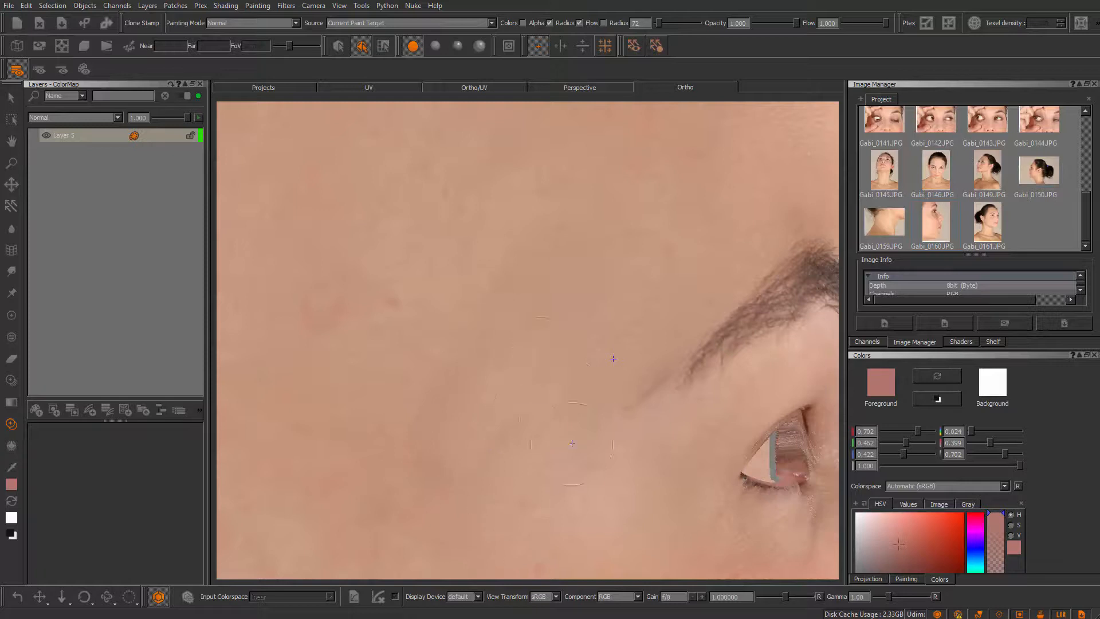
left_click(589, 445)
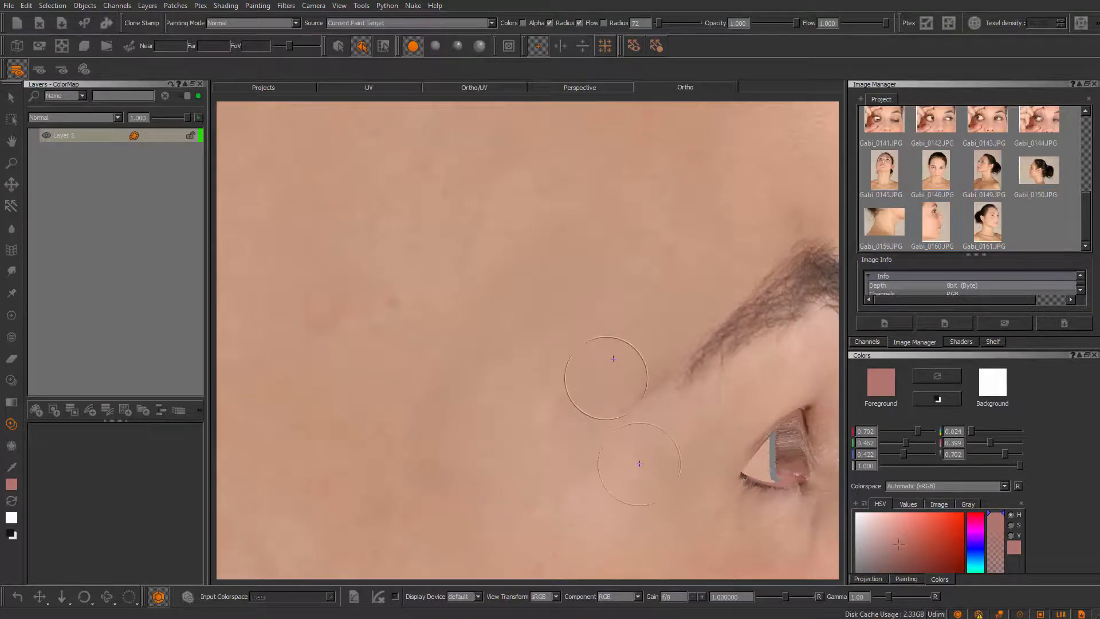
- Resample skin near the tail of the right eyebrow and clone it over the remaining shading on the temple
left_click(605, 377, "ctrl")
left_click(558, 263)
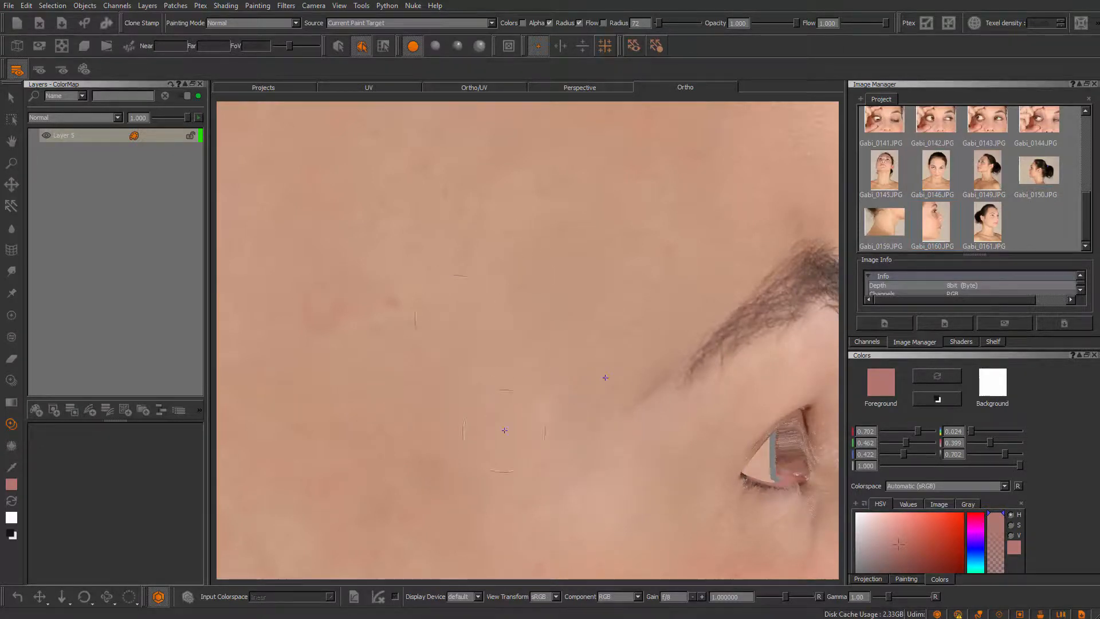
left_click(523, 491)
left_click(593, 374, "ctrl")
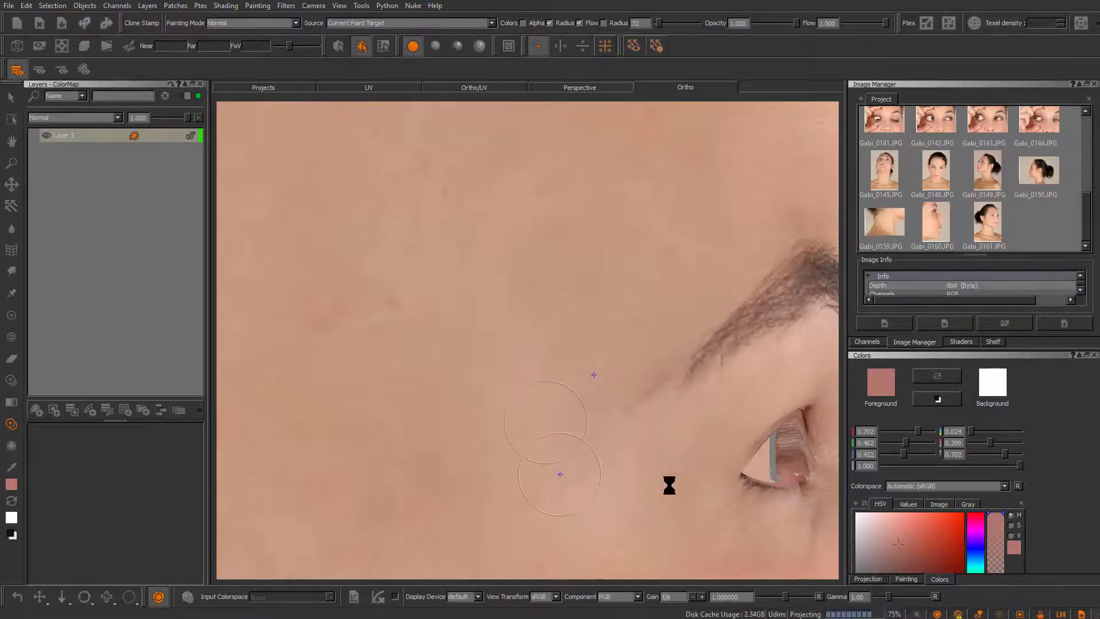
- Sample clean forehead skin above the left eyebrow and clone it over the nearby uneven patch
scroll(606, 437, "down", 10)
left_click_drag(559, 425, 558, 269, "alt")
scroll(558, 269, "up", 6)
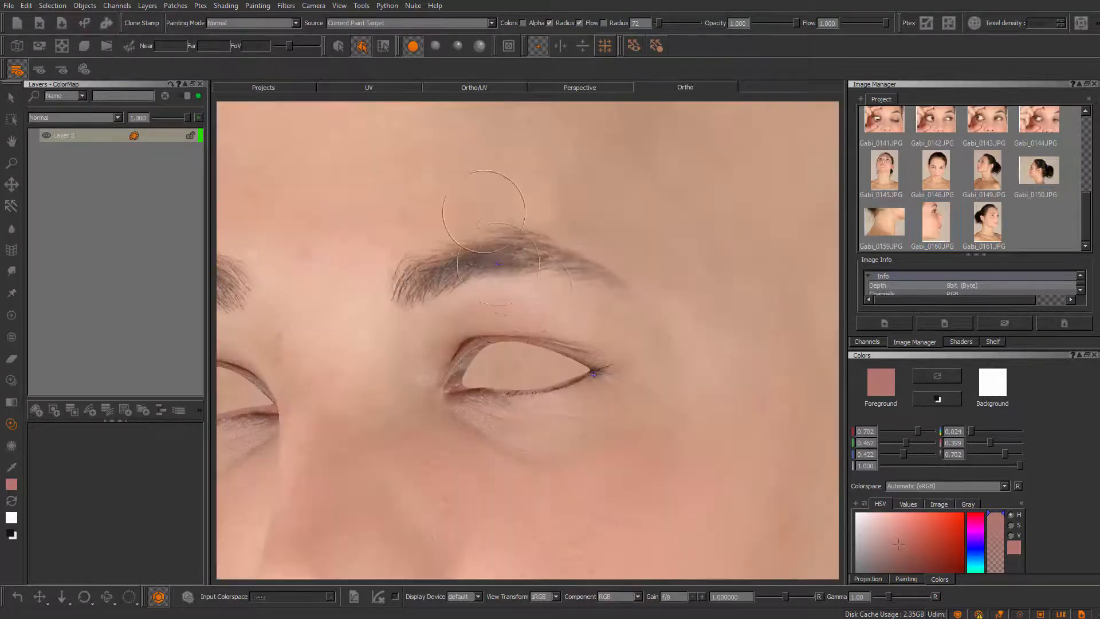
left_click(535, 209, "ctrl")
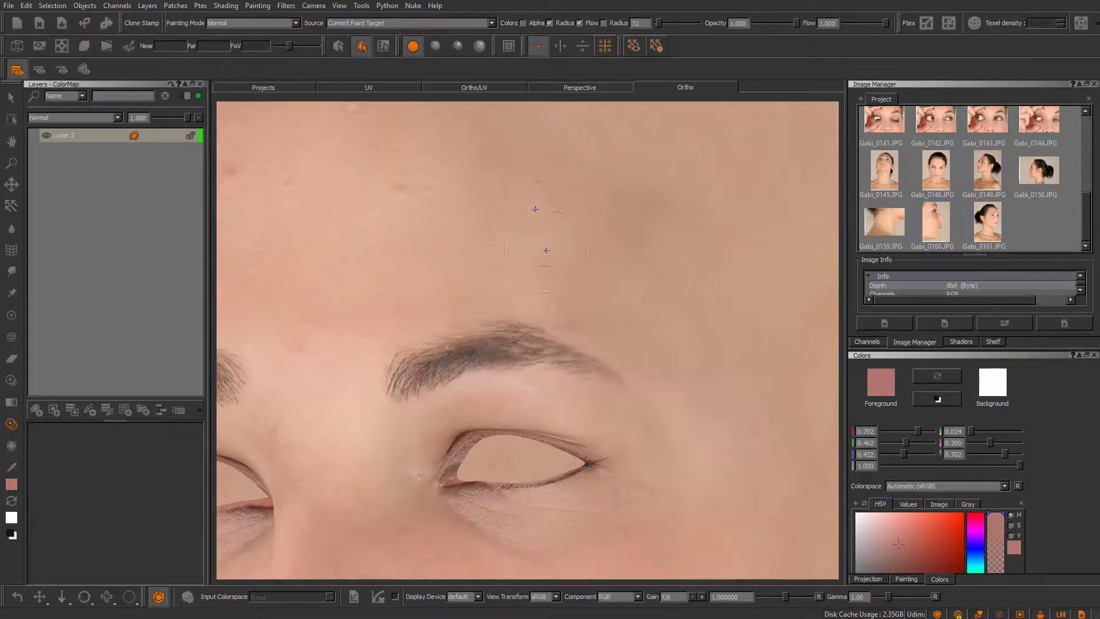
- Reduce the clone radius to 20 and clone skin around the outer corner of the left eye, undoing the unwanted stroke
mouse_move(712, 452)
right_mouse_down("alt")
mouse_move(646, 510)
mouse_move(672, 535)
right_mouse_up("alt")
key("r")
left_click_drag(576, 351, 550, 353)
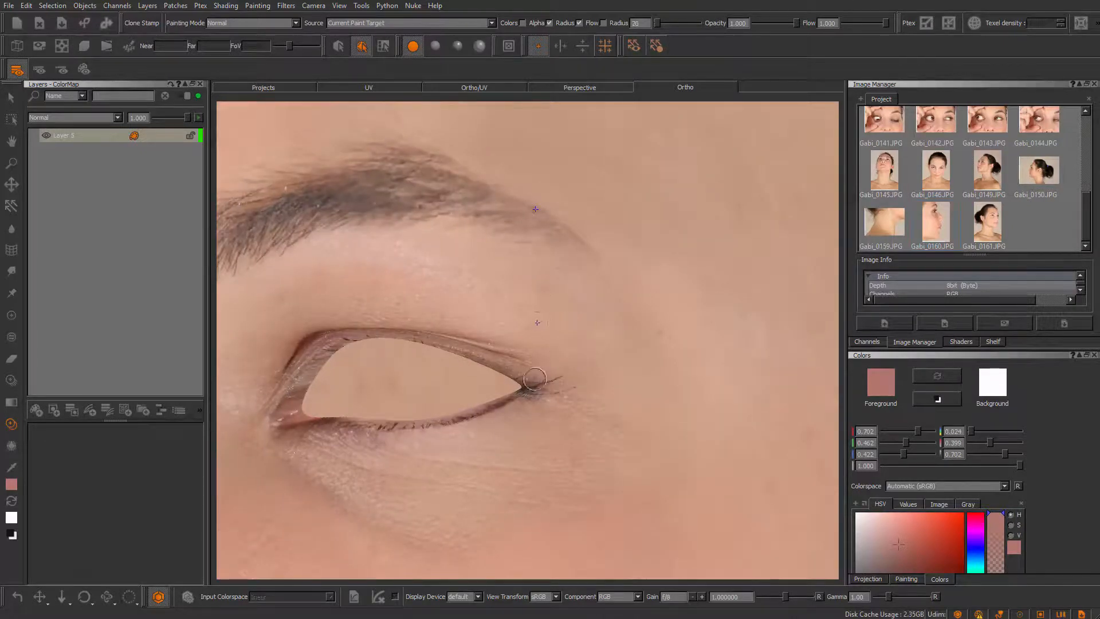
left_click(535, 378, "ctrl")
mouse_move(552, 301)
left_mouse_down()
mouse_move(577, 309)
mouse_move(509, 300)
mouse_move(526, 330)
left_mouse_up()
key("ctrl+z")
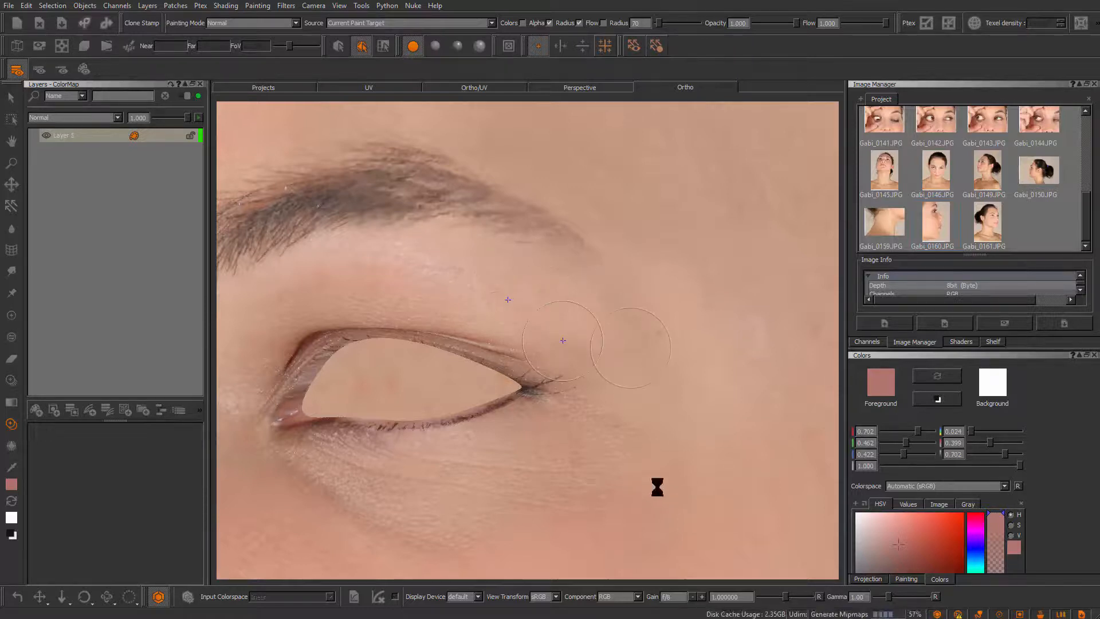
- Clone plain lip texture at radius 28 over the white highlights on the left half of the lower lip
right_click_drag(653, 482, 577, 324)
middle_click_drag(577, 324, 697, 512)
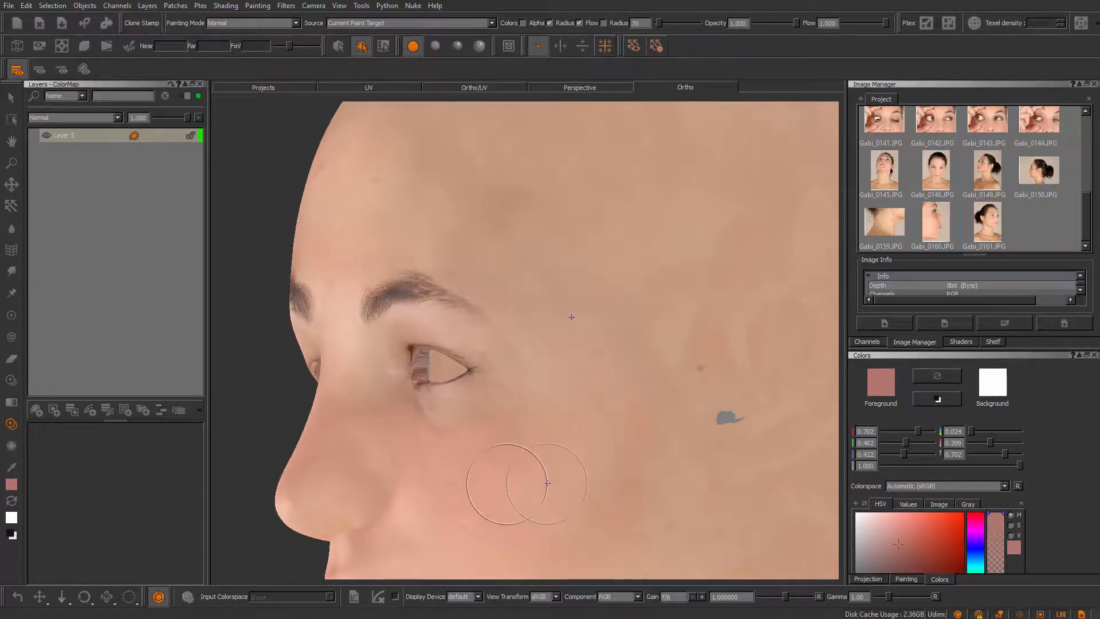
middle_click_drag(466, 490, 568, 405)
scroll(569, 405, "up", 8)
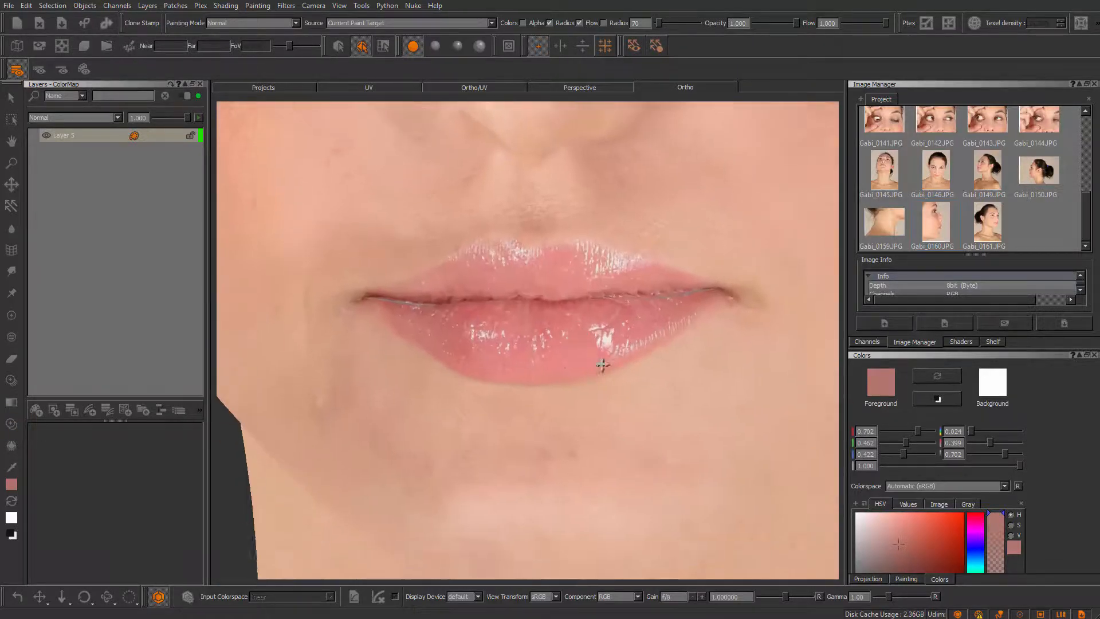
scroll(608, 350, "up", 4)
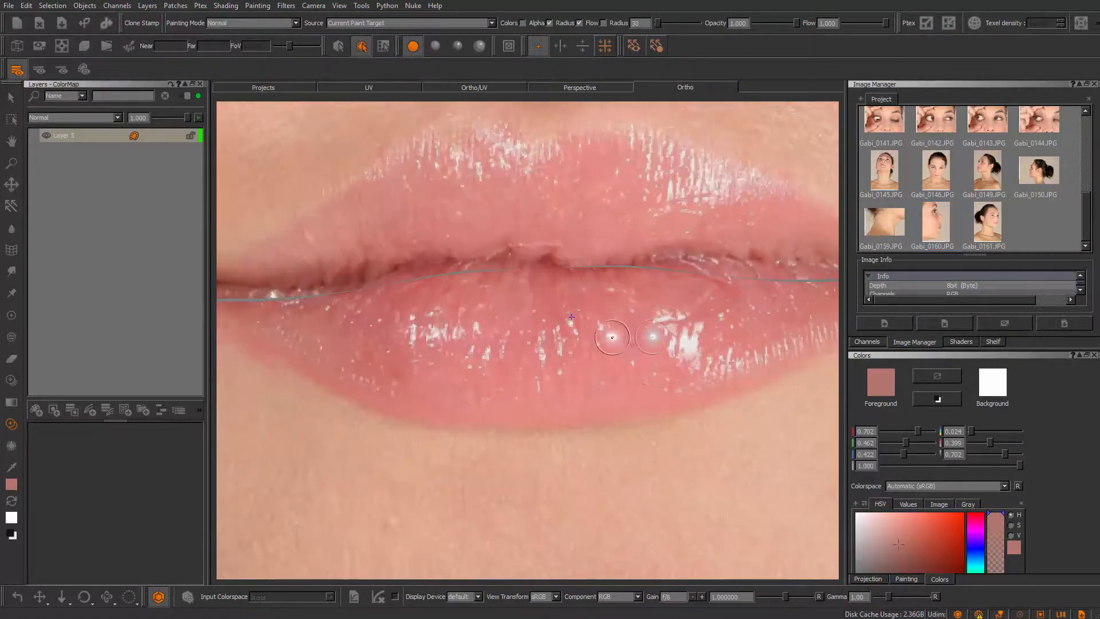
left_click(623, 286, "ctrl")
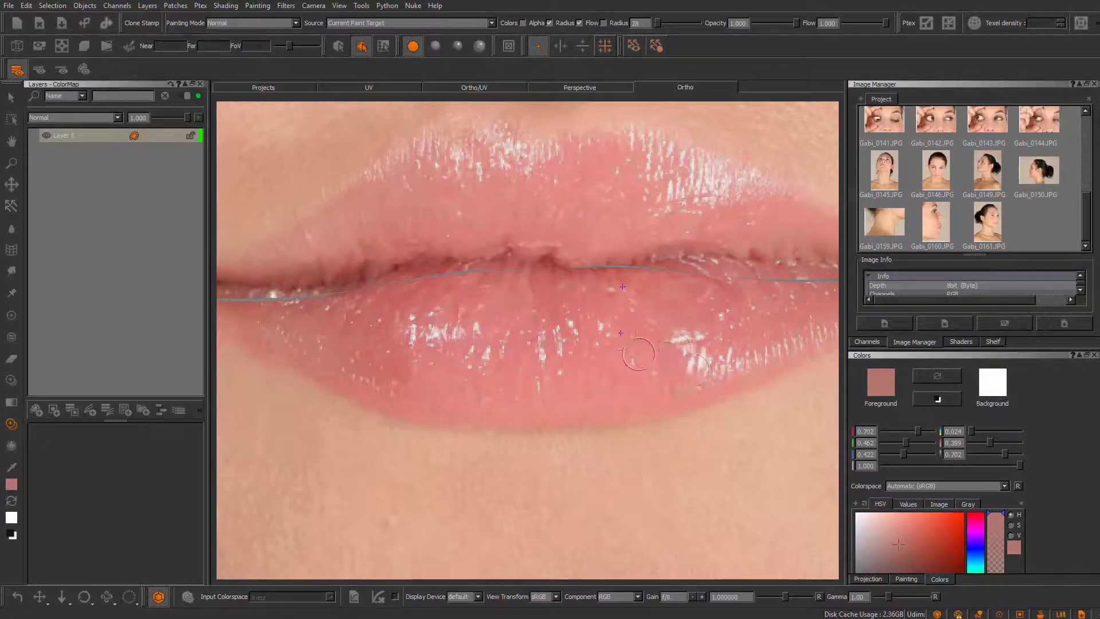
left_click_drag(651, 335, 659, 374)
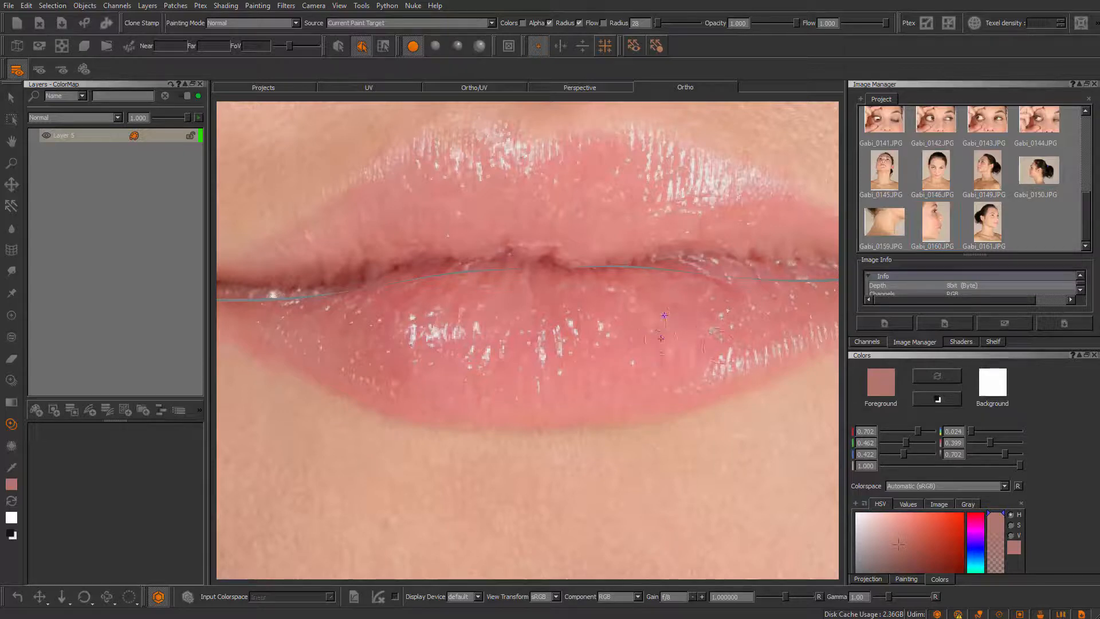
mouse_move(711, 336)
left_mouse_down()
mouse_move(724, 367)
mouse_move(750, 362)
left_mouse_up()
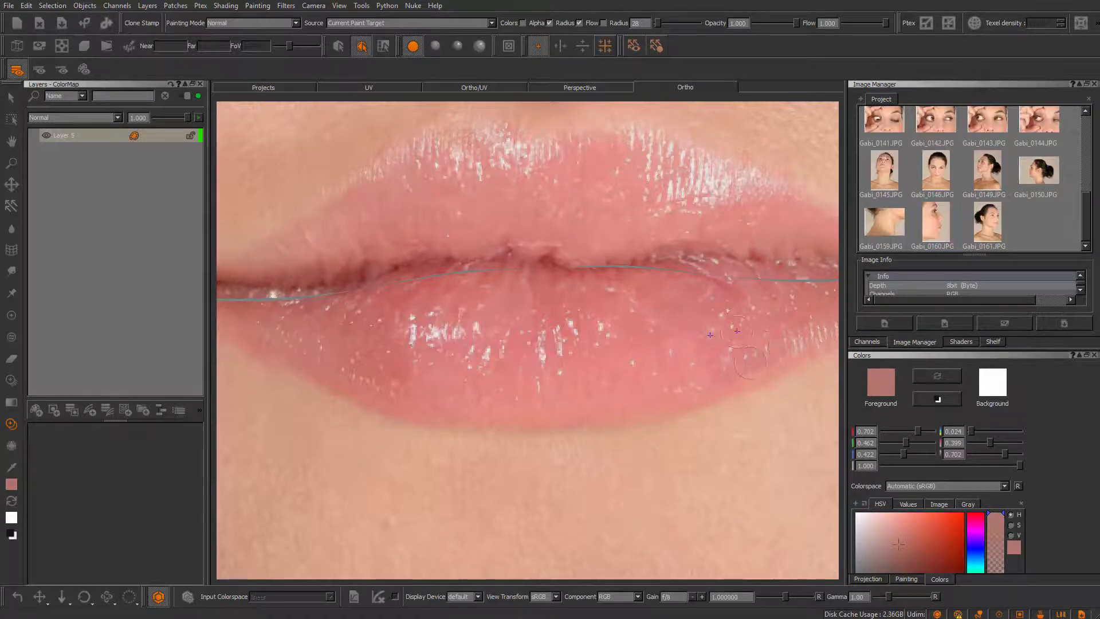
- Clone plain lip texture over the remaining highlights near the left corner, in the middle and on the right half of the lower lip
middle_click_drag(756, 363, 519, 378)
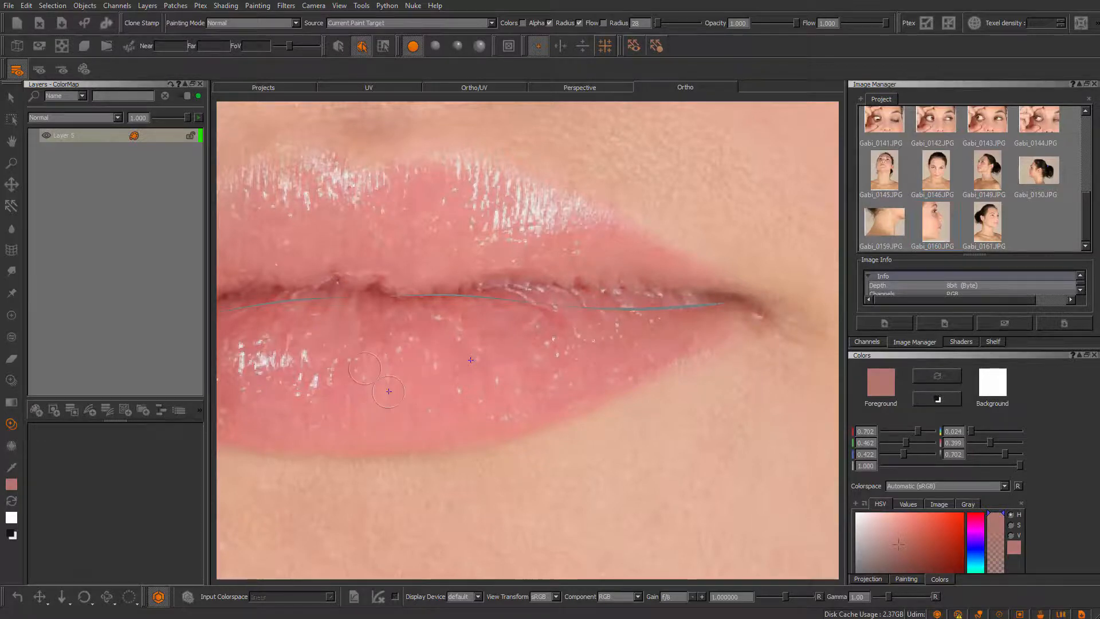
scroll(567, 432, "up", 4)
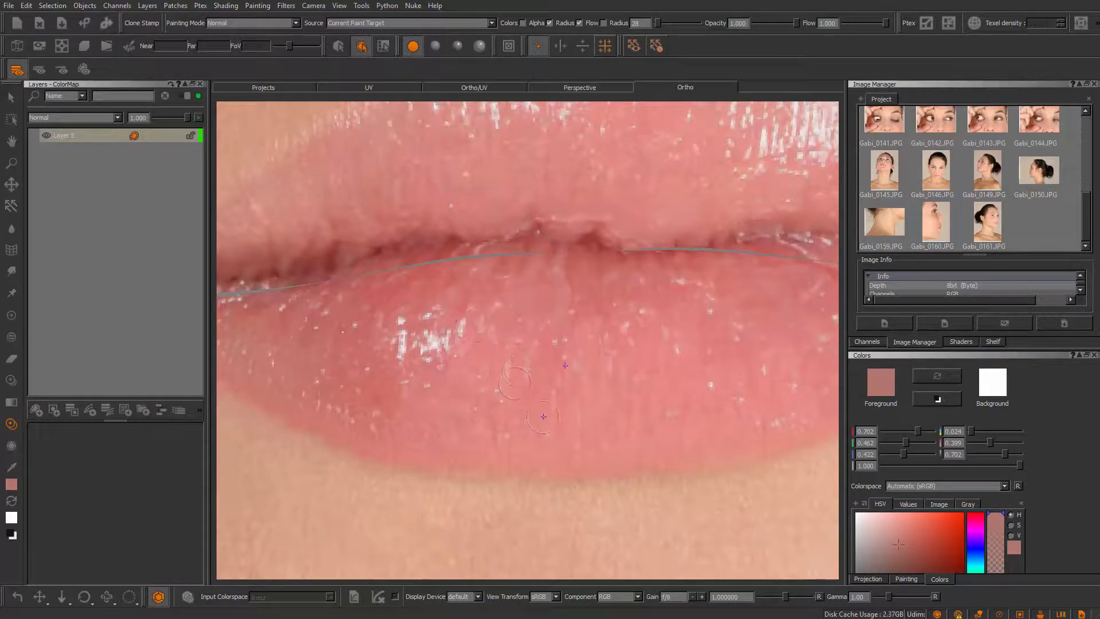
left_click_drag(543, 416, 422, 421)
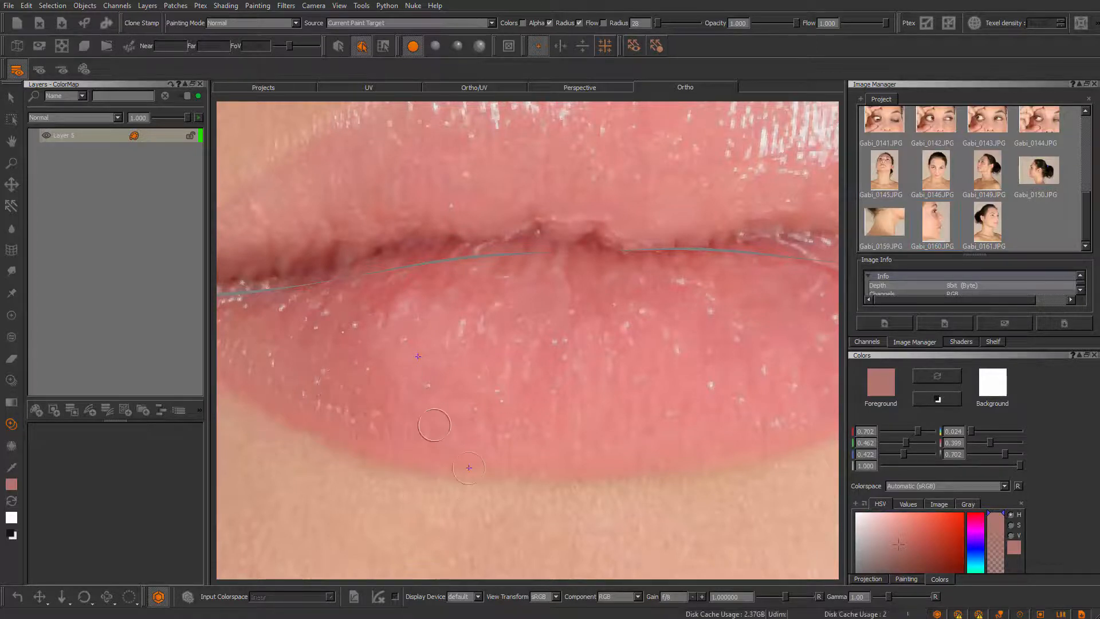
- Clone plain lip texture at radius 28 over the white highlights on the left half of the upper lip, resampling along the way
middle_click_drag(504, 166, 516, 339)
left_click(534, 281, "ctrl")
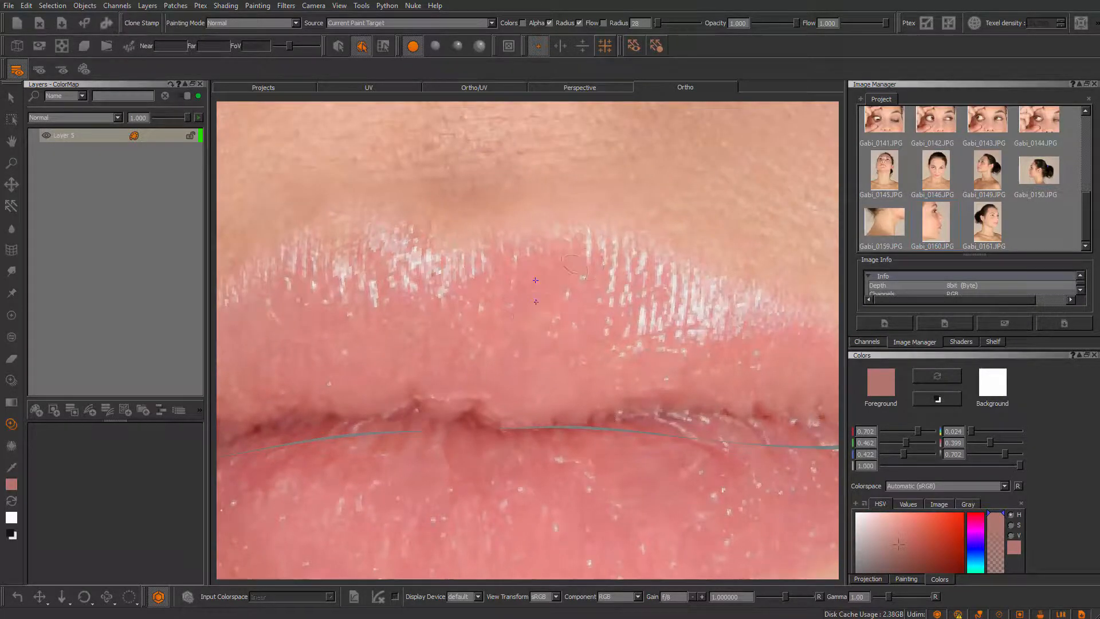
mouse_move(592, 280)
left_mouse_down()
mouse_move(601, 292)
mouse_move(593, 272)
left_mouse_up()
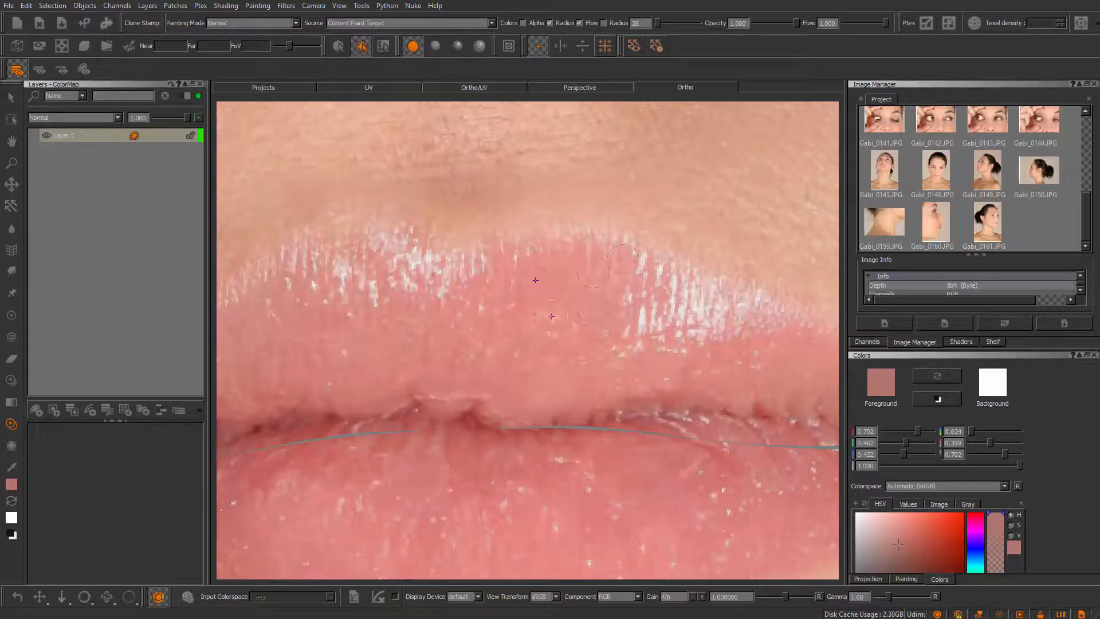
left_click_drag(630, 318, 636, 342)
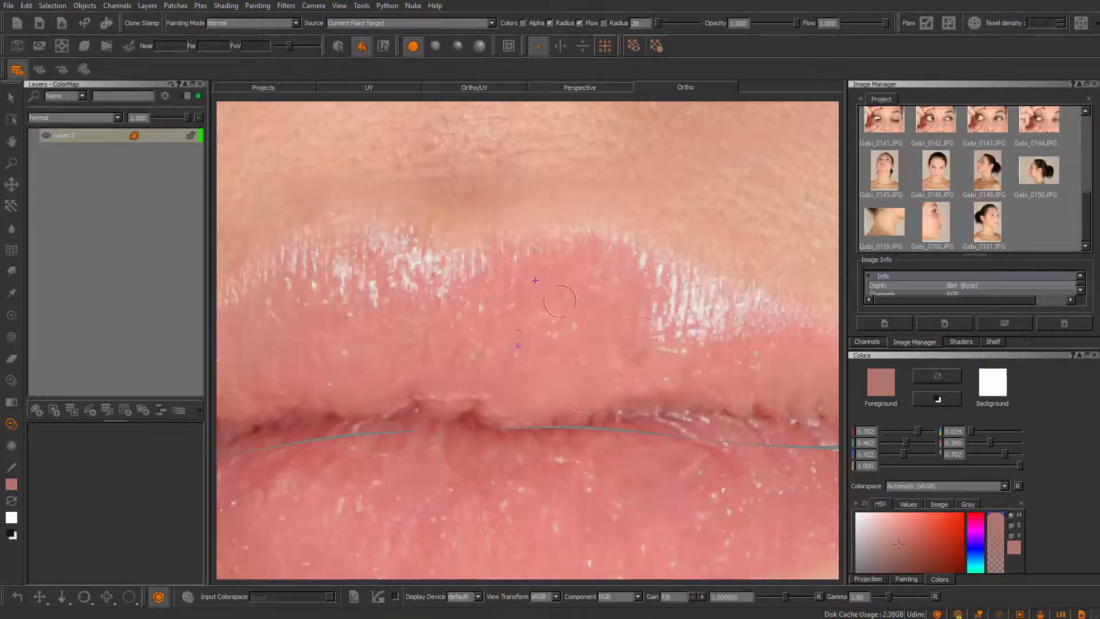
left_click(560, 300, "ctrl")
left_click(590, 297, "ctrl")
mouse_move(659, 278)
left_mouse_down()
mouse_move(662, 326)
mouse_move(676, 335)
mouse_move(705, 301)
mouse_move(748, 349)
left_mouse_up()
left_click(597, 312, "ctrl")
left_click_drag(707, 282, 782, 326)
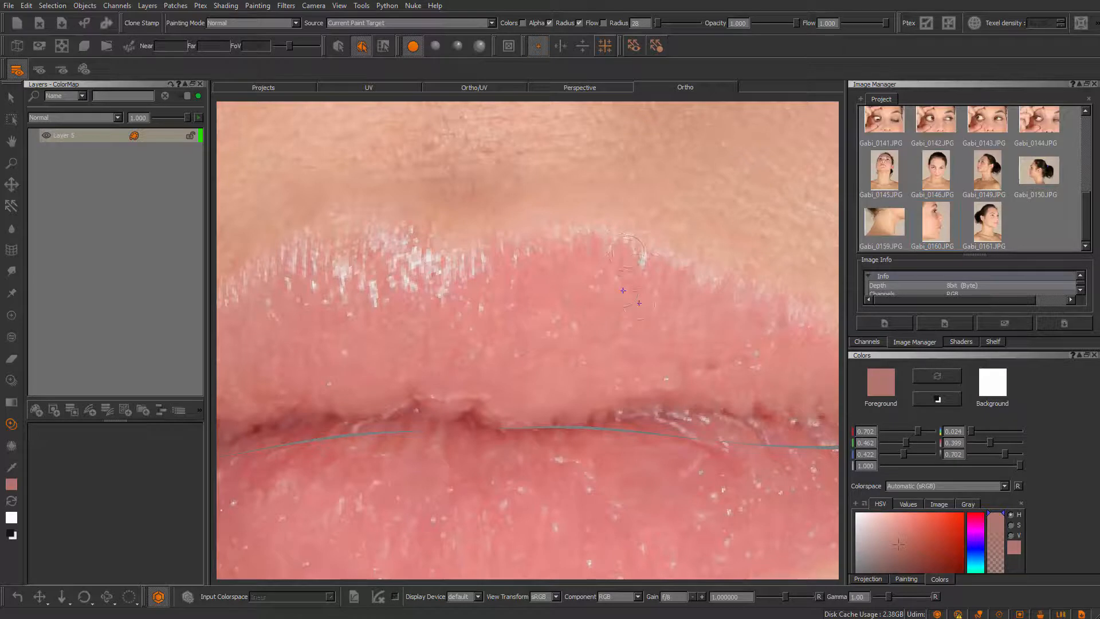
- Clone clean texture at radius 28 over the white highlights along the right half of the upper lip's edge, resampling from nearby skin
left_click_drag(696, 269, 758, 355)
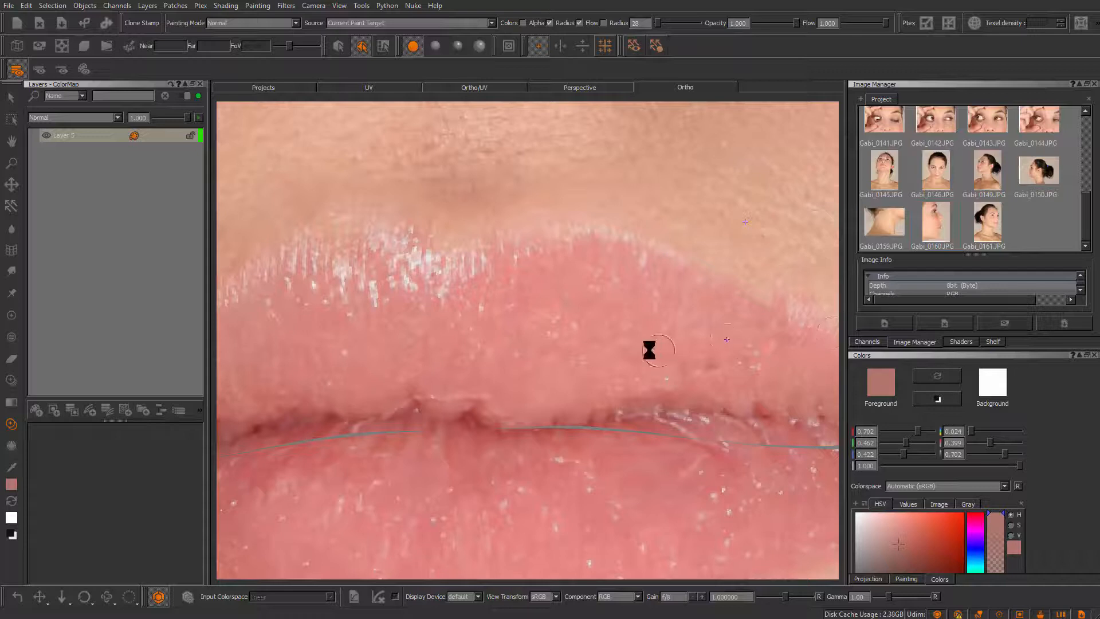
scroll(648, 369, "down", 5)
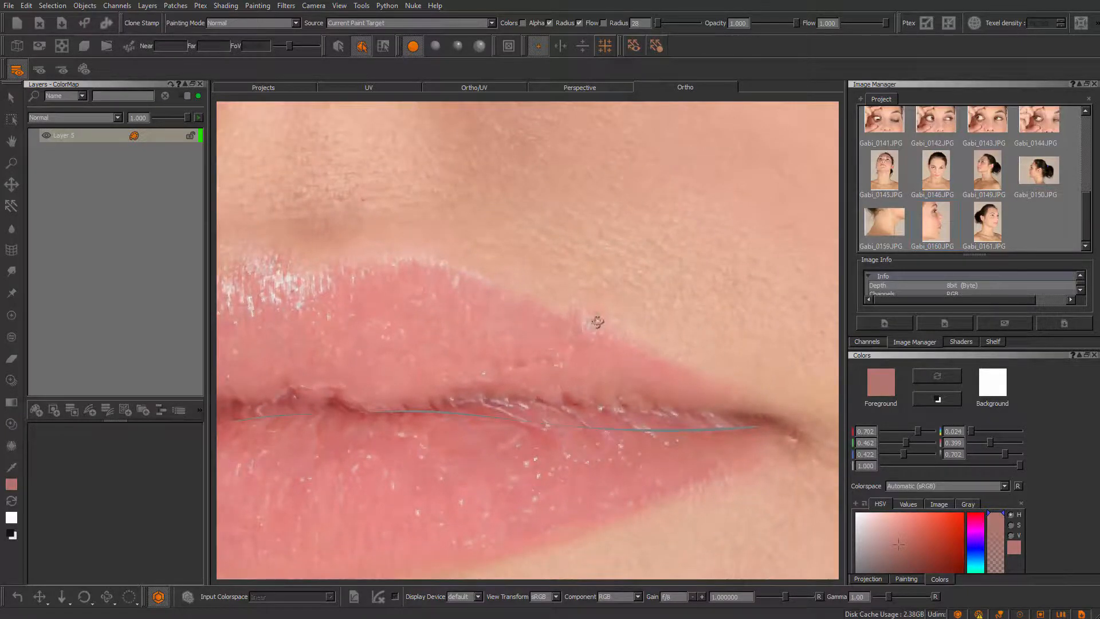
left_click(621, 268, "ctrl")
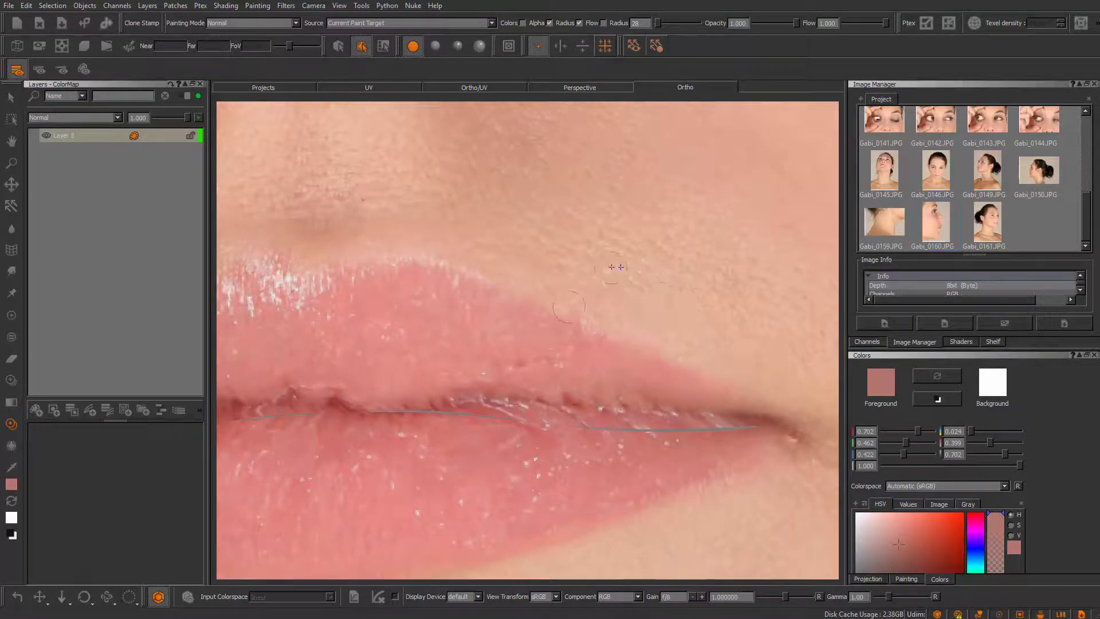
- Clone plain lip texture over the dense white highlights around the left peak of the upper lip, undoing the unwanted strokes
middle_click_drag(415, 361, 520, 384)
left_click_drag(520, 384, 510, 378, "alt")
left_click(510, 372, "ctrl")
left_click(535, 339)
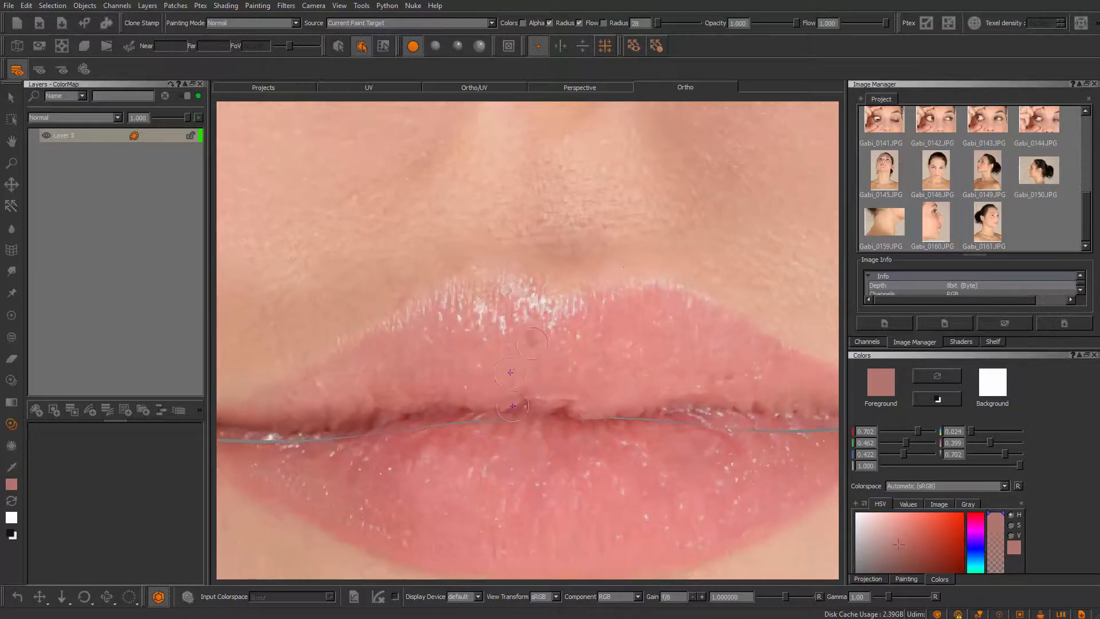
left_click_drag(530, 308, 527, 319)
key("ctrl+z")
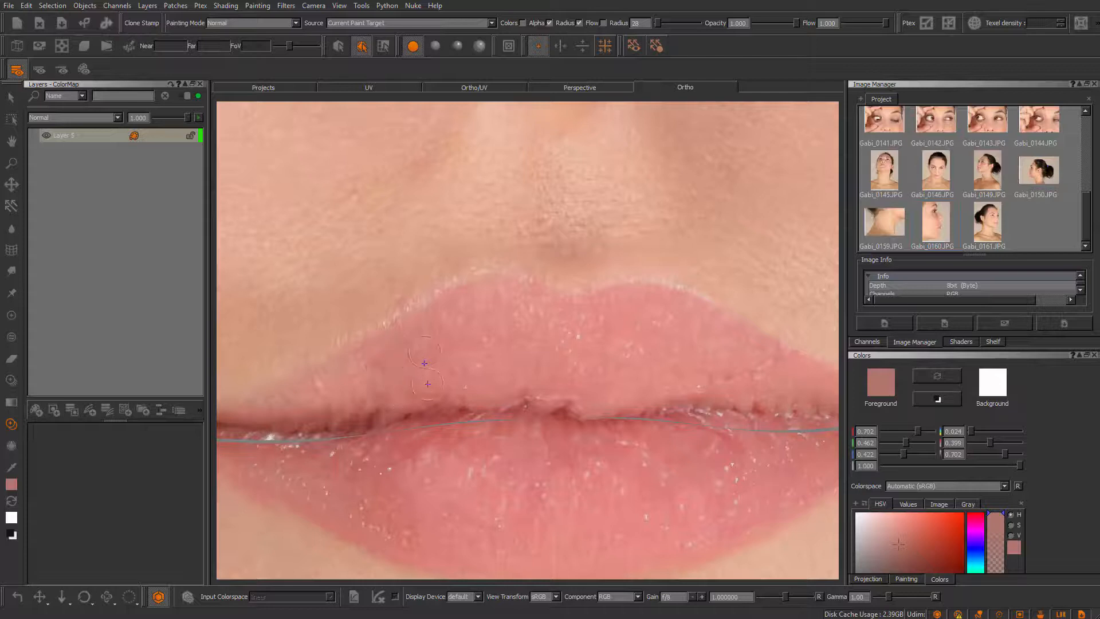
key("ctrl+z")
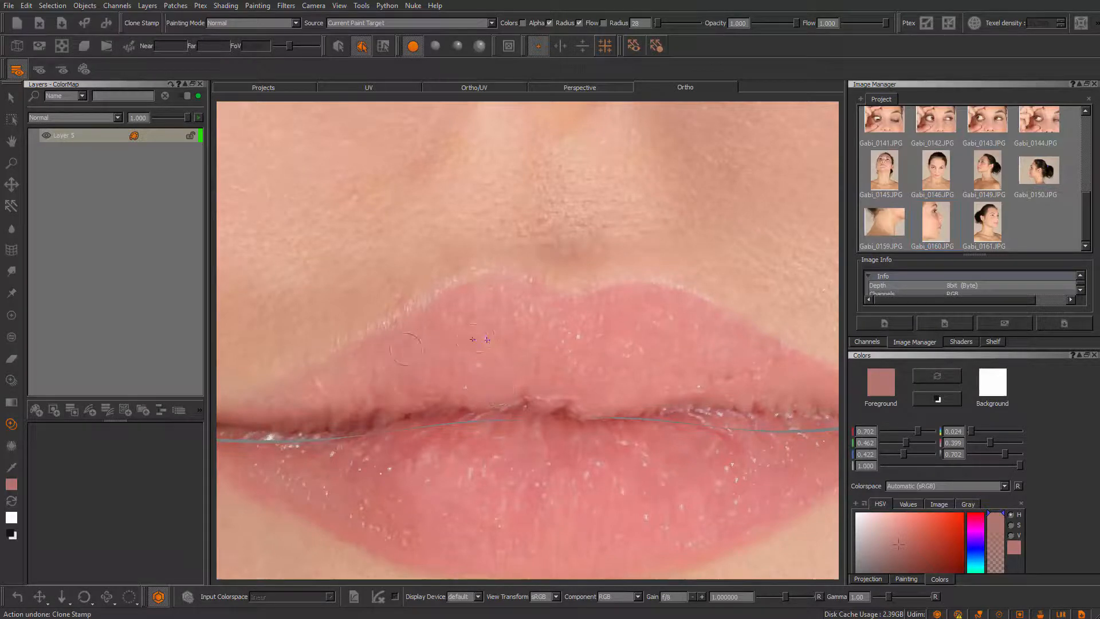
- Examine the cleaned lips up close and the whole face from the front and the side
right_click_drag(484, 336, 501, 343, "alt")
left_click_drag(500, 344, 401, 350, "alt")
mouse_move(401, 350)
right_mouse_down("alt")
mouse_move(383, 365)
mouse_move(457, 412)
mouse_move(616, 550)
mouse_move(716, 560)
right_mouse_up("alt")
mouse_move(588, 416)
middle_mouse_down("alt")
mouse_move(562, 388)
mouse_move(554, 354)
middle_mouse_up("alt")
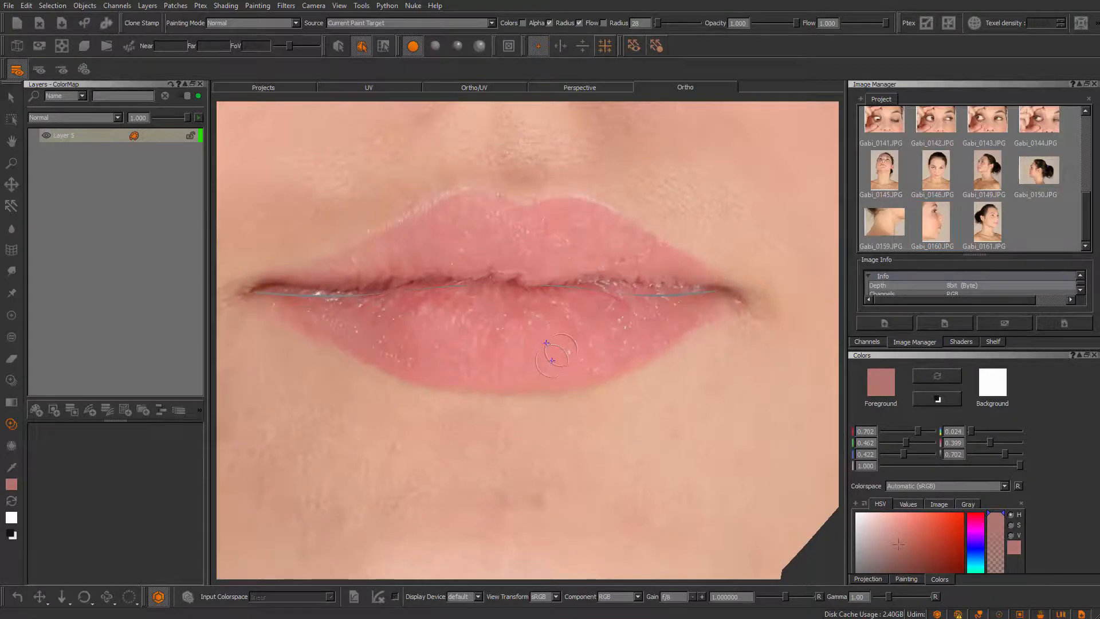
right_click_drag(552, 358, 510, 409, "alt")
left_click_drag(498, 355, 444, 347, "alt")
right_click_drag(410, 381, 389, 401, "alt")
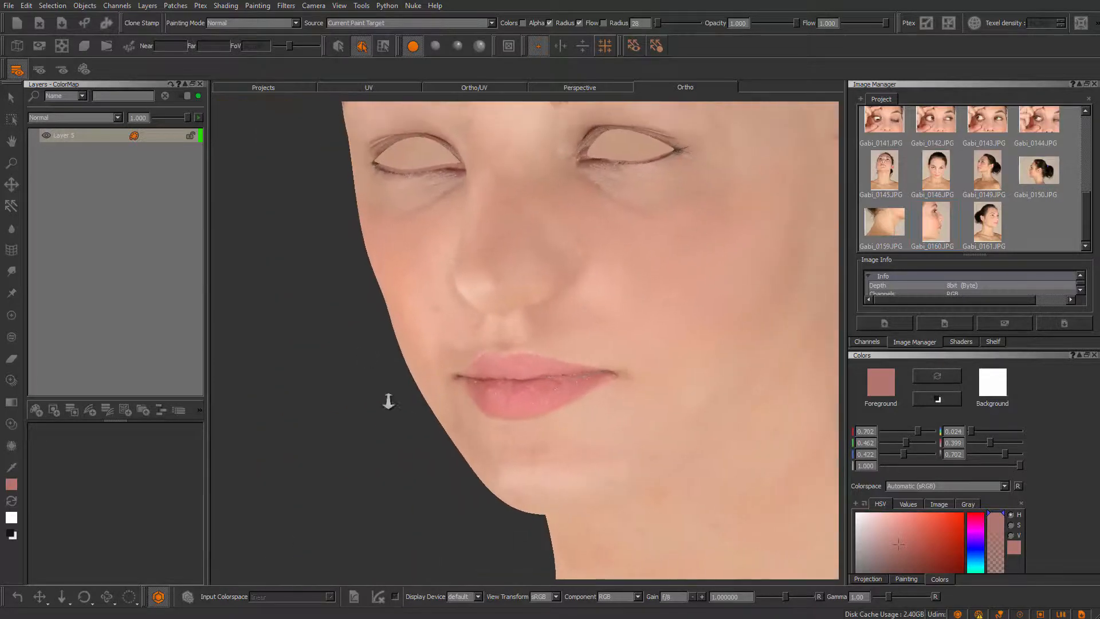
middle_click_drag(485, 441, 449, 502, "alt")
left_click_drag(418, 435, 290, 503, "alt")
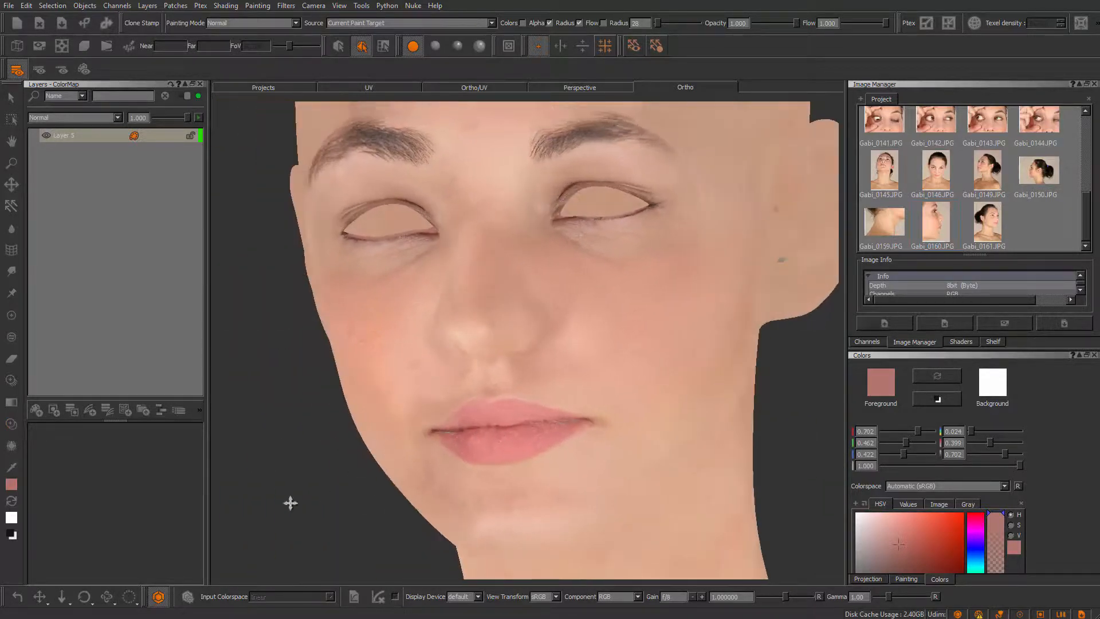
- Set the clone radius to 76 and clone skin over the area between the model's left eye and the ear
right_click_drag(291, 503, 344, 458, "alt")
left_click_drag(545, 376, 508, 376, "alt")
middle_click_drag(508, 376, 393, 490, "alt")
middle_click_drag(469, 378, 369, 459, "alt")
key("r")
left_click_drag(433, 333, 444, 322)
left_click_drag(522, 300, 546, 348)
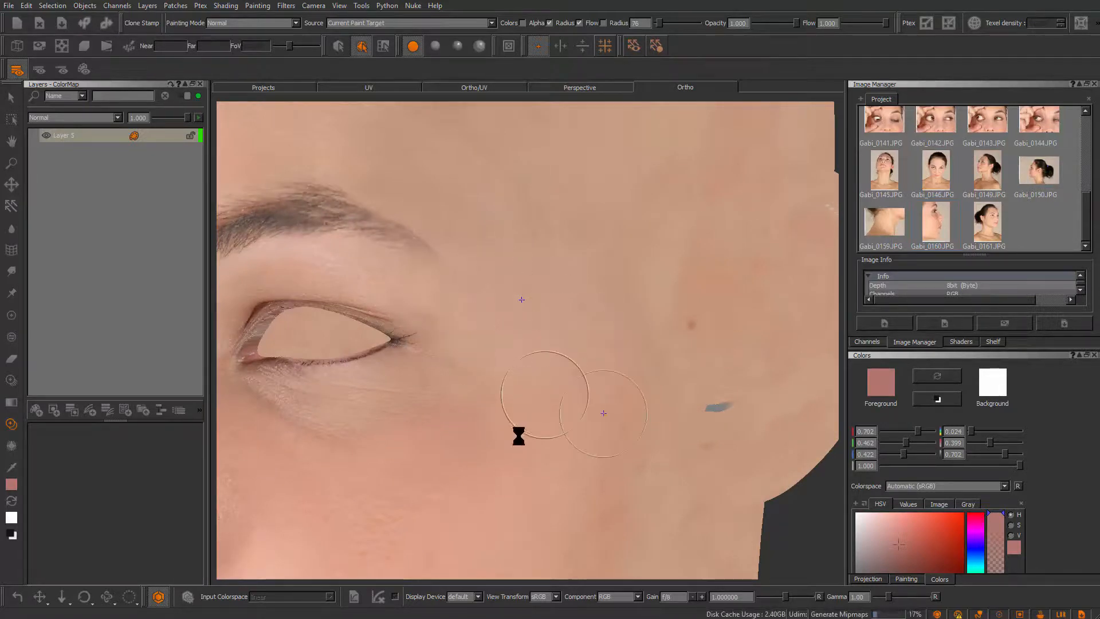
left_click(458, 382)
- Increase the clone radius to 122, try cloning skin over the cheek beside the model's left eye, and undo the stroke
key("r")
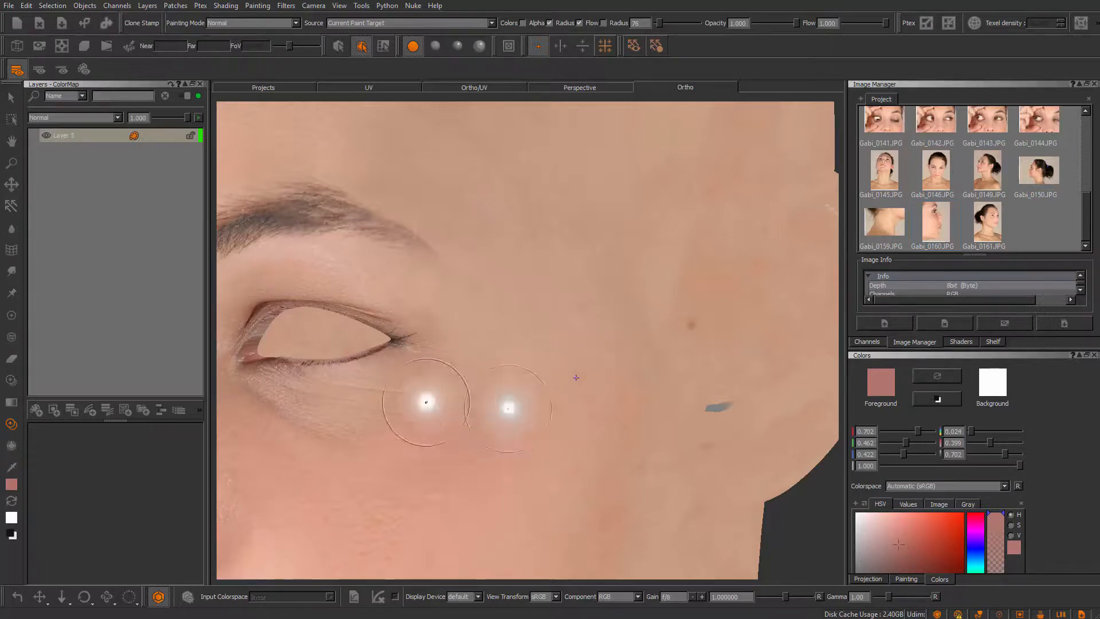
left_click_drag(424, 401, 535, 388)
left_click(528, 385, "ctrl")
left_click_drag(416, 400, 458, 387)
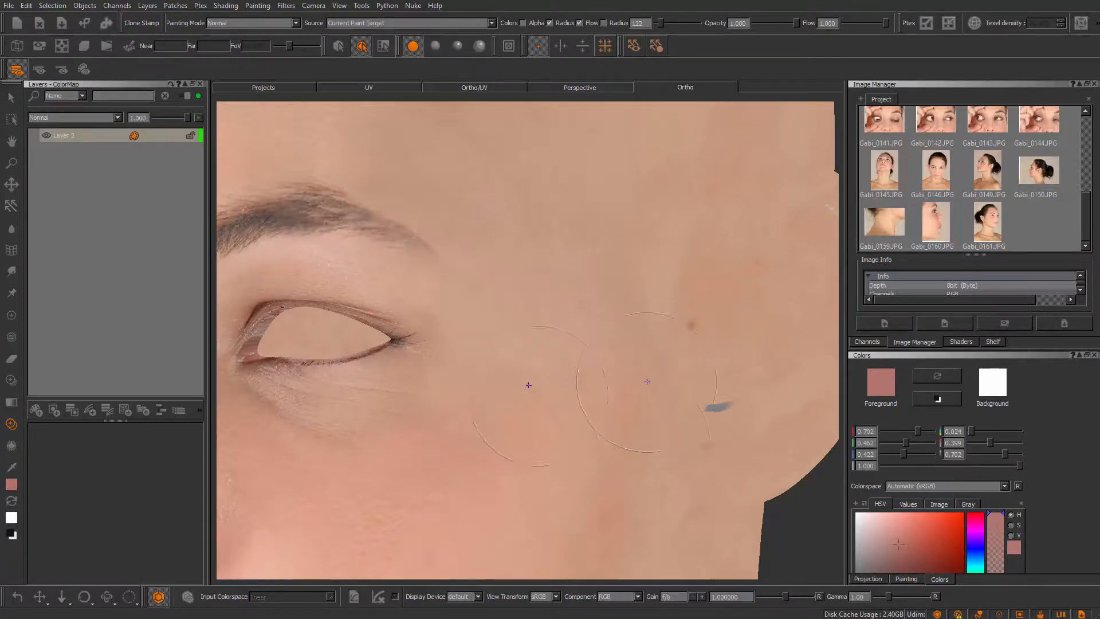
key("ctrl+z")
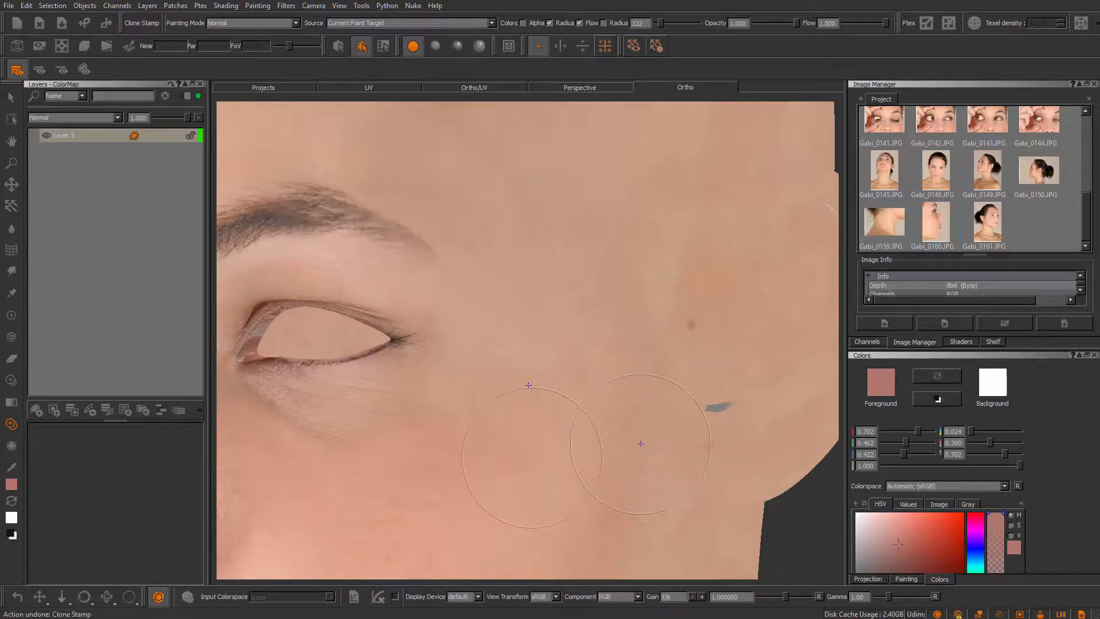
- Examine the cheek, the side of the head and the model's left eye from several angles
scroll(528, 385, "down", 5)
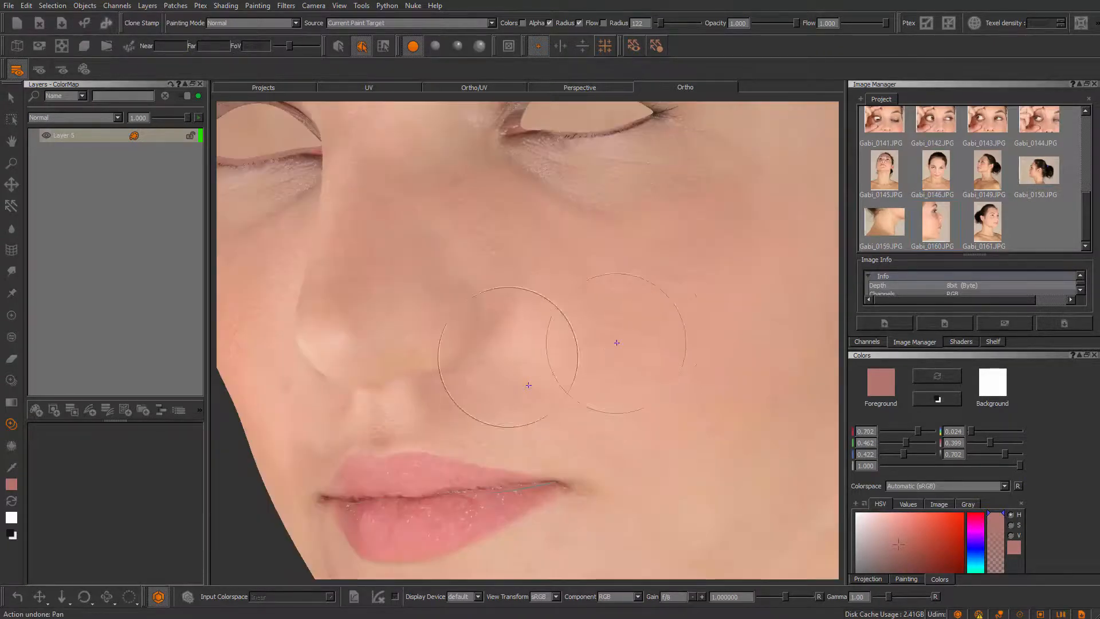
mouse_move(528, 386)
middle_mouse_down()
mouse_move(562, 449)
mouse_move(518, 363)
mouse_move(462, 365)
mouse_move(538, 370)
middle_mouse_up()
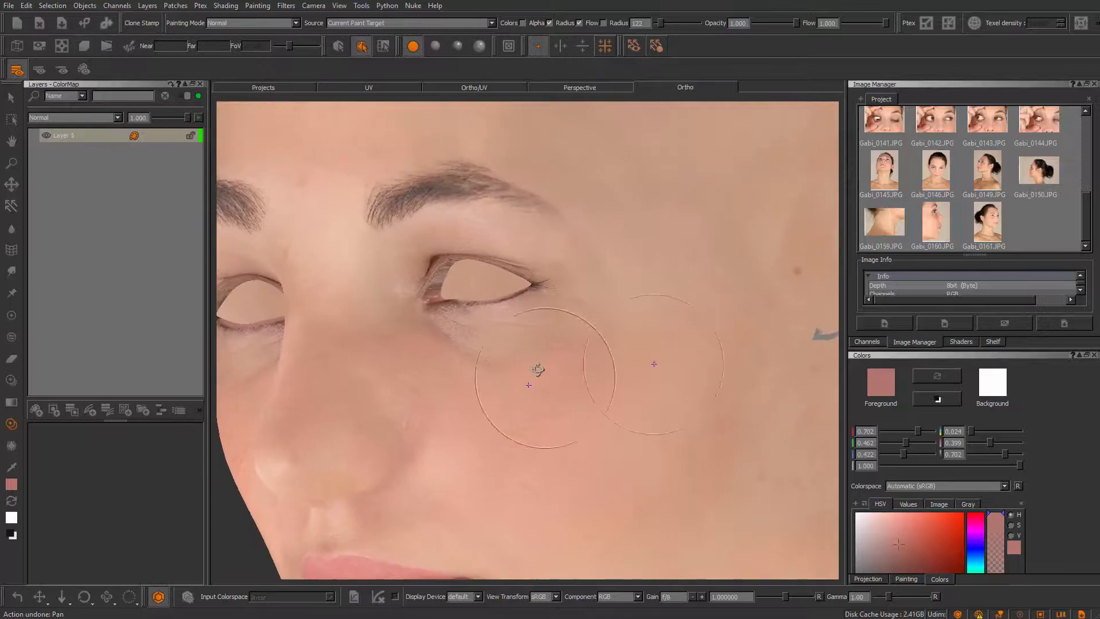
left_click_drag(538, 371, 548, 391, "alt")
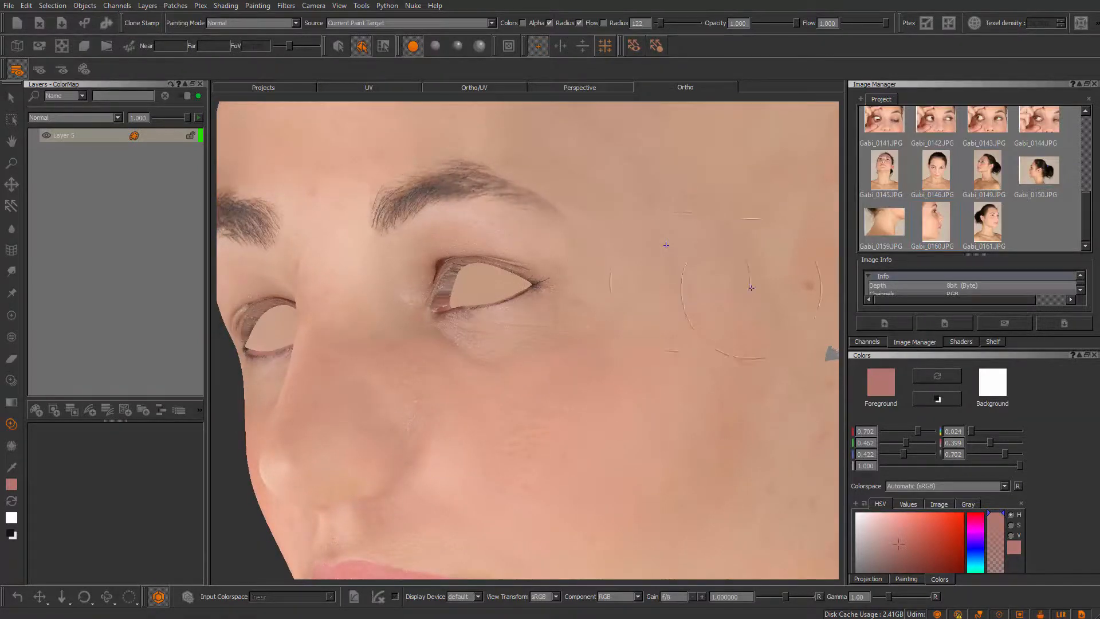
right_click_drag(673, 408, 564, 401, "alt")
left_click_drag(564, 401, 614, 418, "alt")
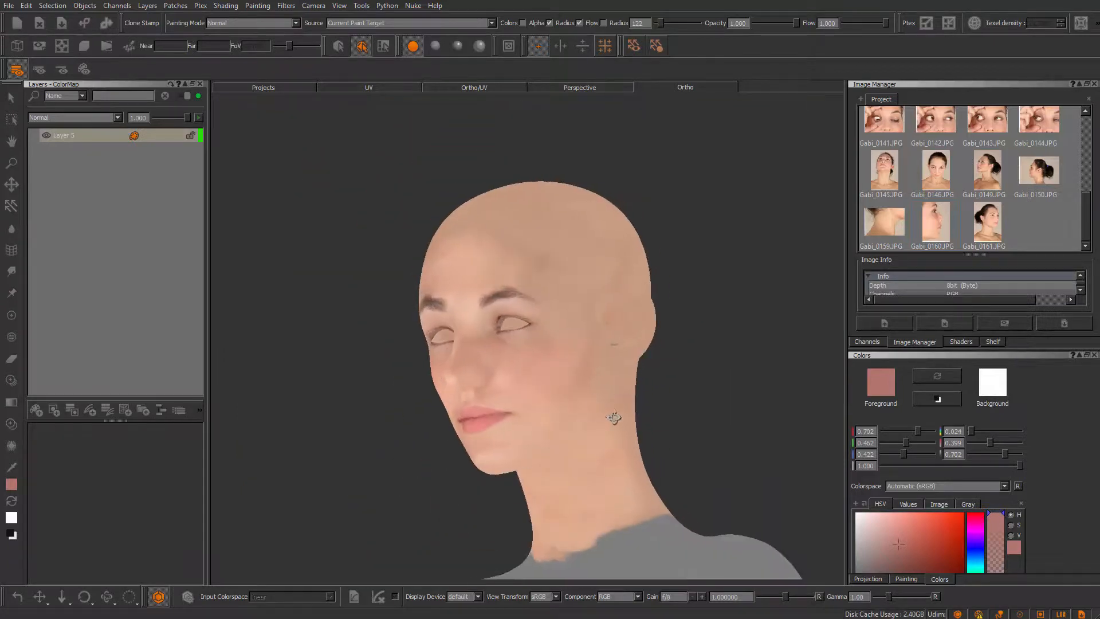
right_click_drag(614, 418, 656, 535, "alt")
middle_click_drag(656, 535, 734, 572, "alt")
right_click_drag(735, 572, 603, 403, "alt")
middle_click_drag(603, 403, 652, 468, "alt")
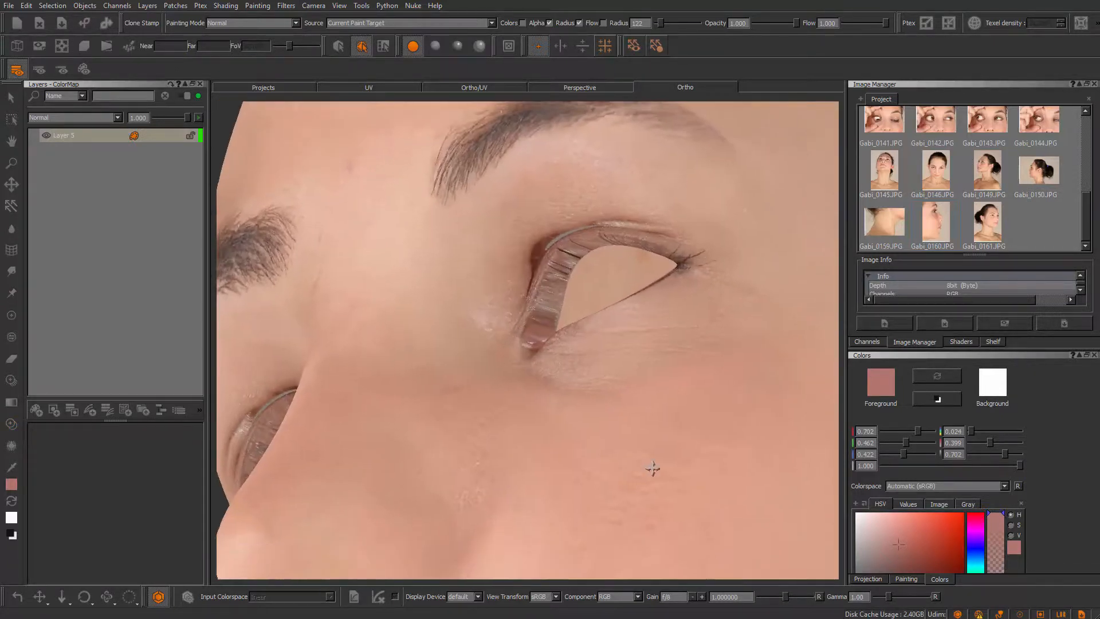
mouse_move(652, 468)
left_mouse_down("alt")
mouse_move(638, 444)
mouse_move(635, 461)
left_mouse_up("alt")
right_click_drag(636, 462, 636, 403, "alt")
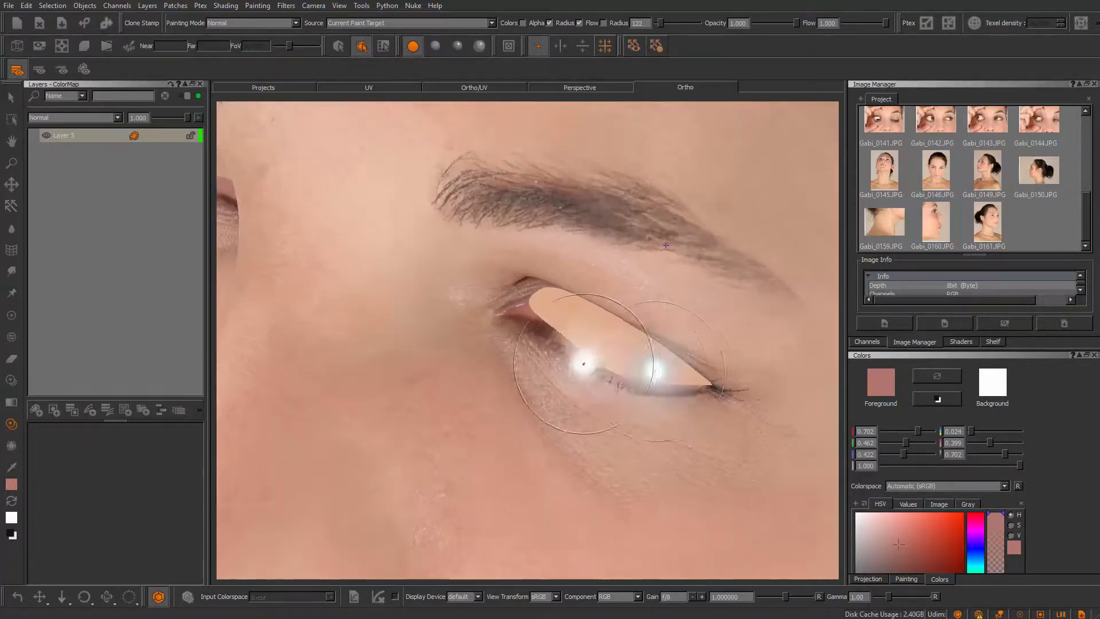
- Reduce the clone radius to 22 and clone clean pink rim texture along the lower eyelid near the inner eye corner
left_click_drag(584, 363, 545, 387)
middle_click_drag(685, 568, 702, 560, "alt")
right_click_drag(702, 559, 623, 344, "alt")
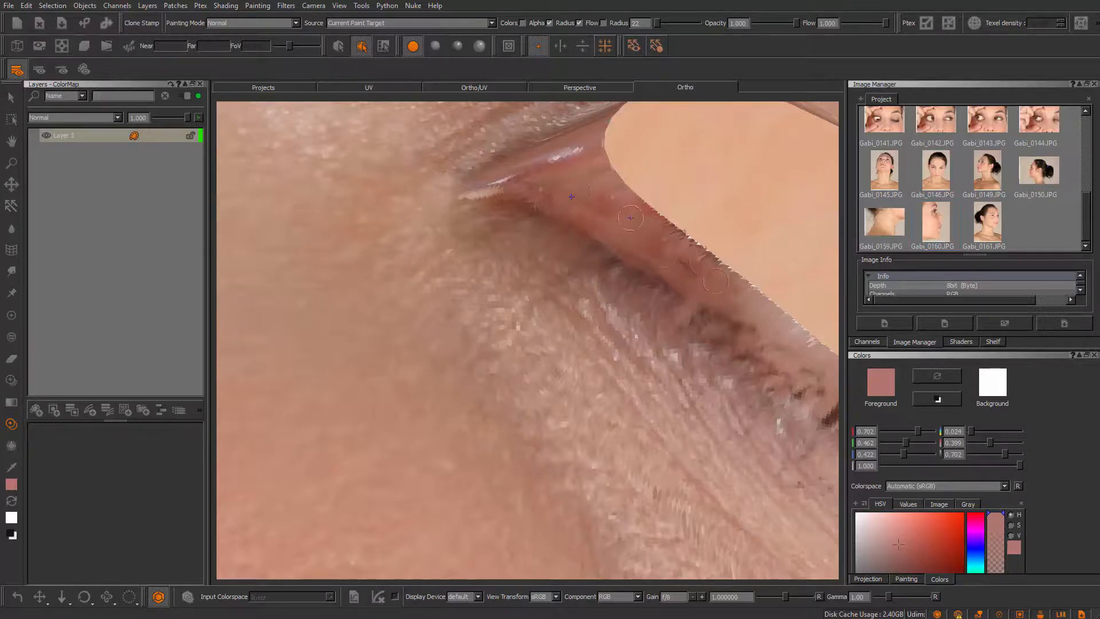
mouse_move(733, 306)
left_mouse_down()
mouse_move(766, 301)
mouse_move(800, 344)
left_mouse_up()
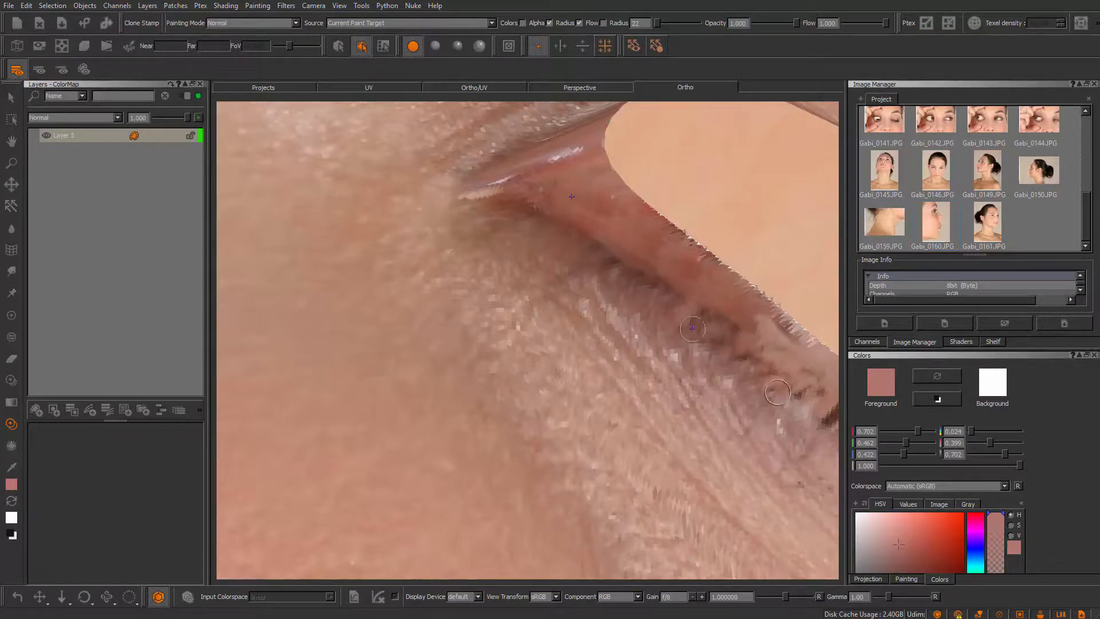
- Paint the pink foreground colour at radius 50 and opacity 0.350 along the inner half of the lower eyelid rim, over the lash traces
scroll(479, 327, "down", 5)
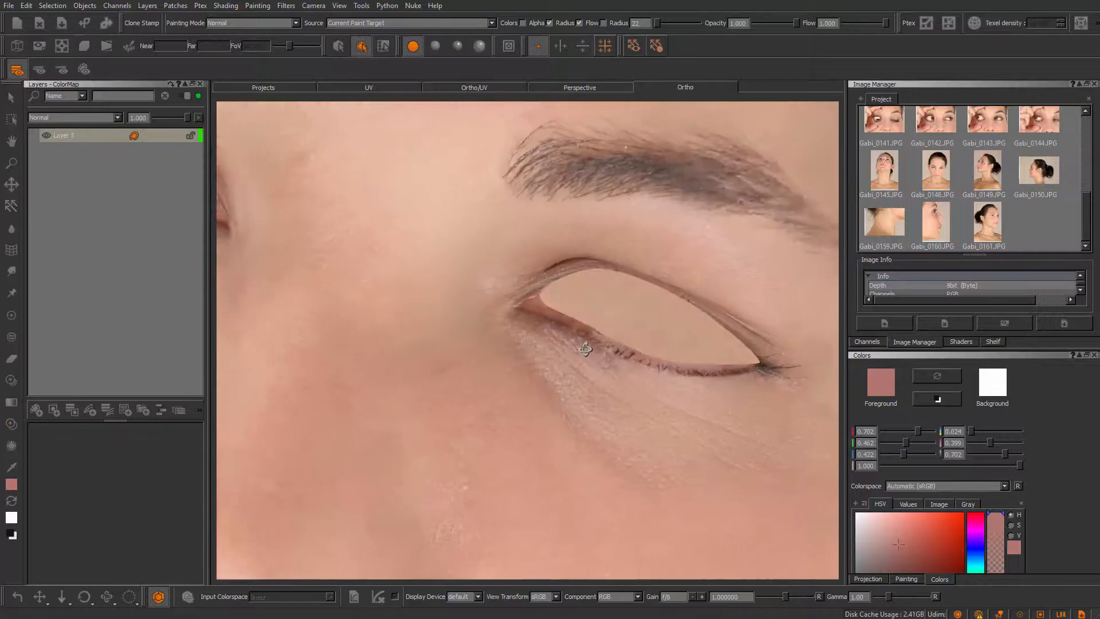
scroll(559, 373, "up", 5)
middle_click_drag(559, 373, 447, 223)
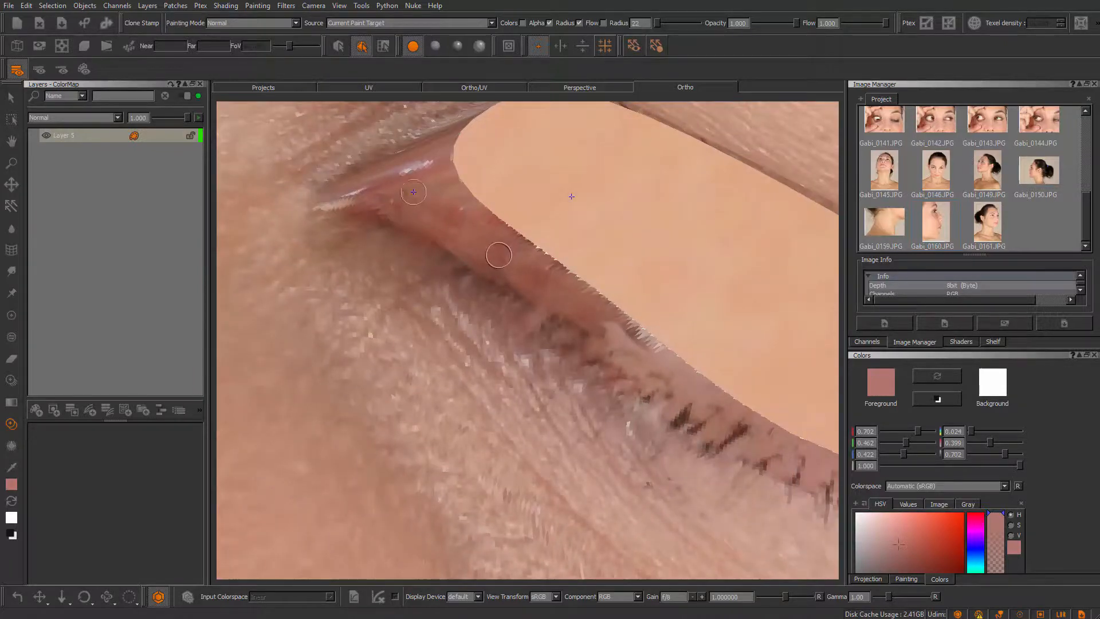
left_click(11, 467)
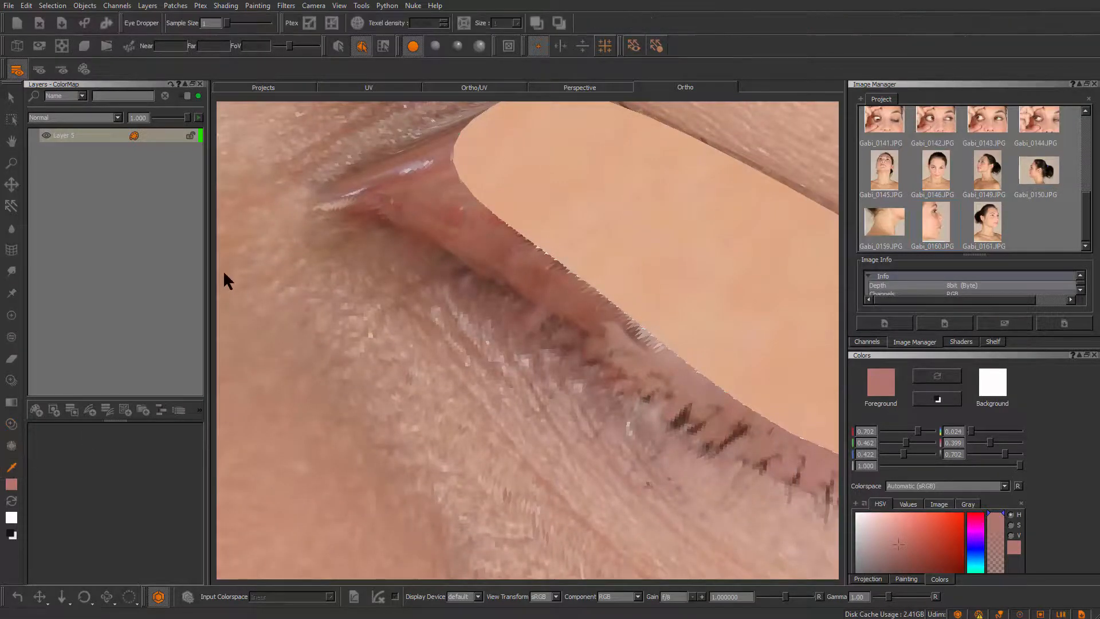
key("p")
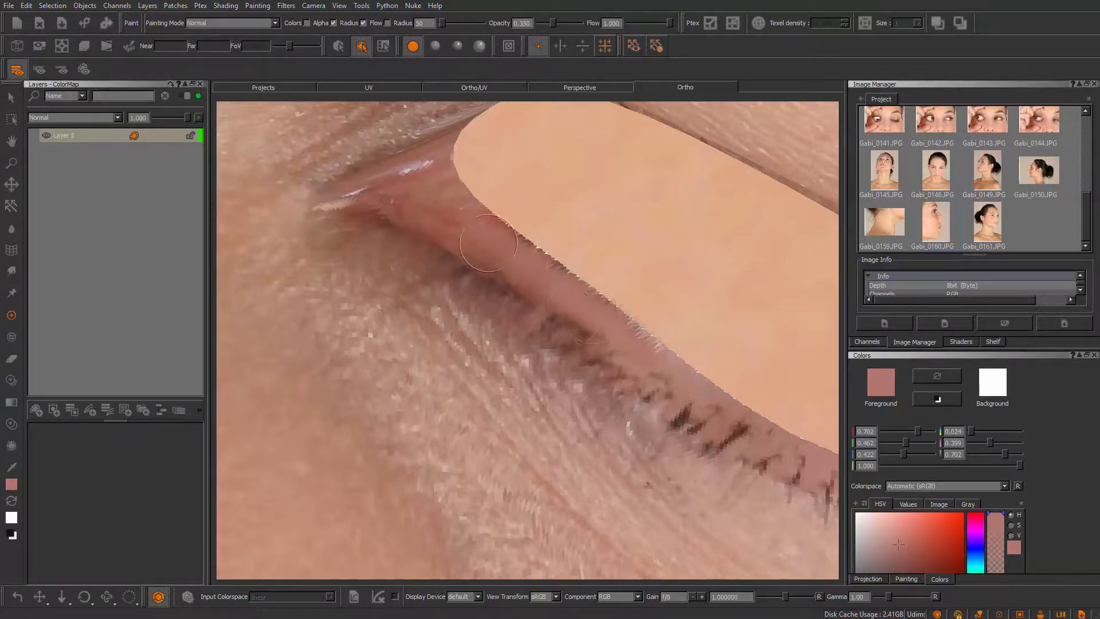
left_click_drag(636, 356, 767, 456)
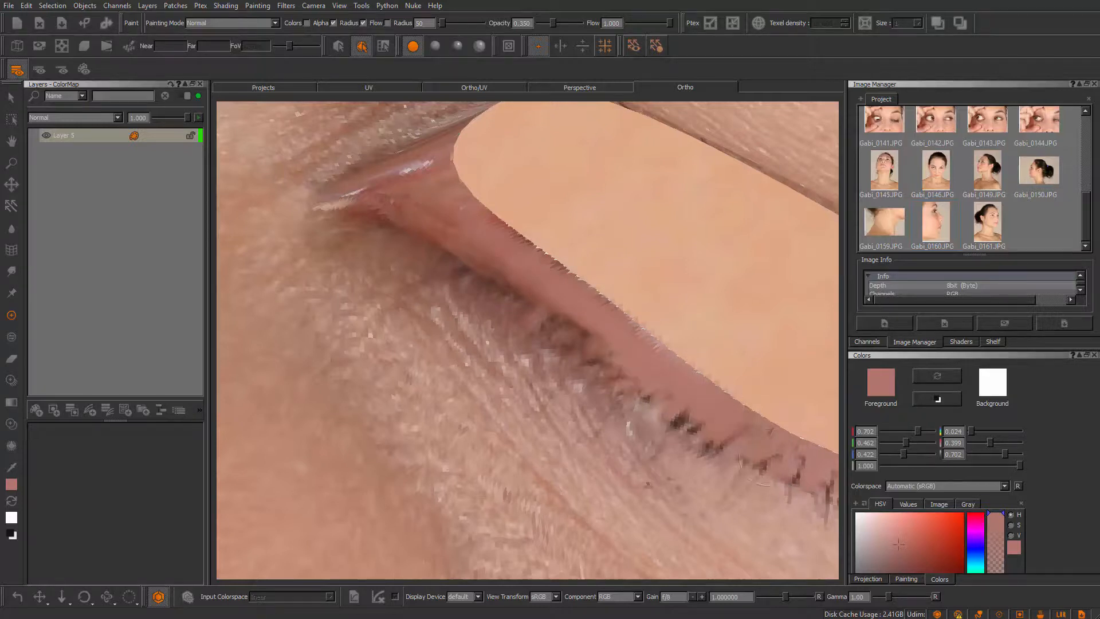
- Reduce the paint radius to 26 and cover the lash traces on the outer half of the lower eyelid rim with pink
right_click_drag(744, 461, 716, 498, "alt")
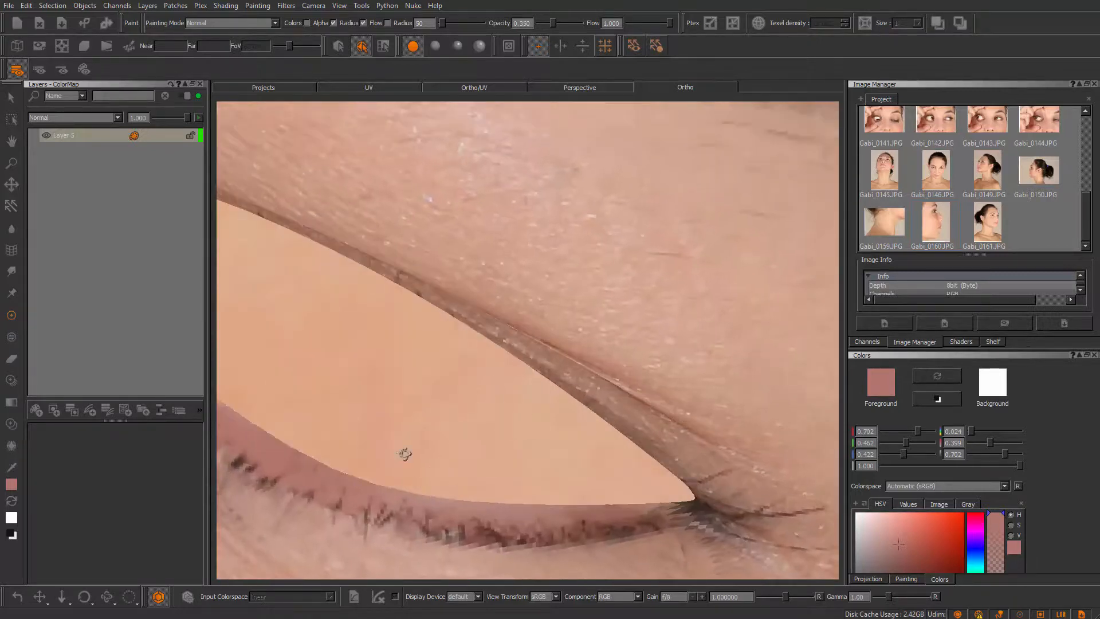
mouse_move(404, 453)
left_mouse_down("alt")
mouse_move(489, 343)
mouse_move(513, 354)
left_mouse_up("alt")
key("r")
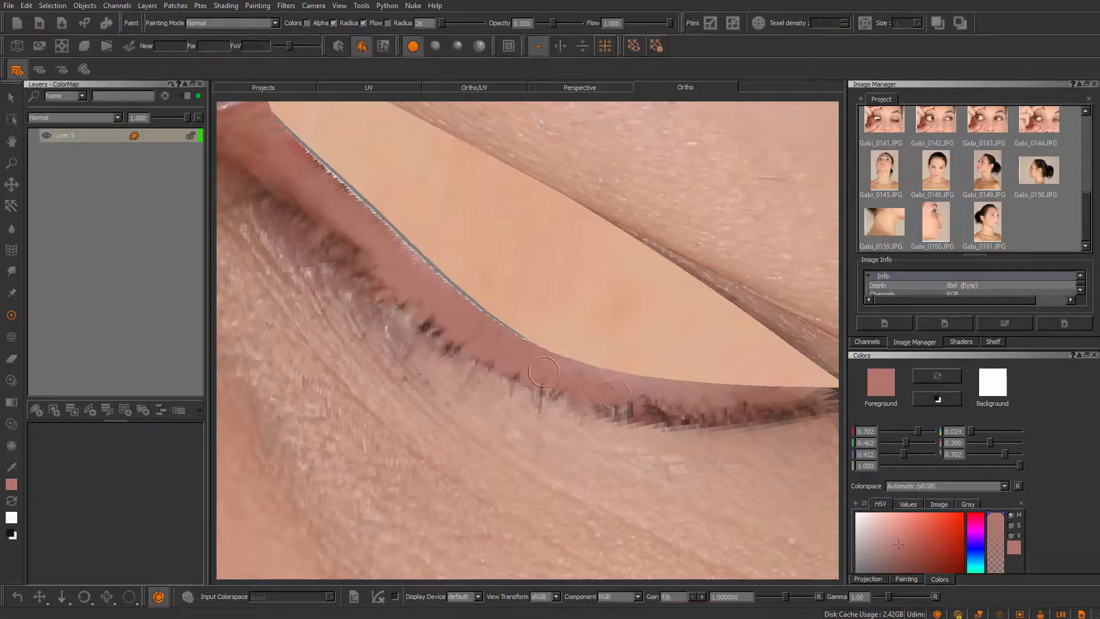
mouse_move(595, 404)
left_mouse_down()
mouse_move(761, 407)
mouse_move(728, 400)
left_mouse_up()
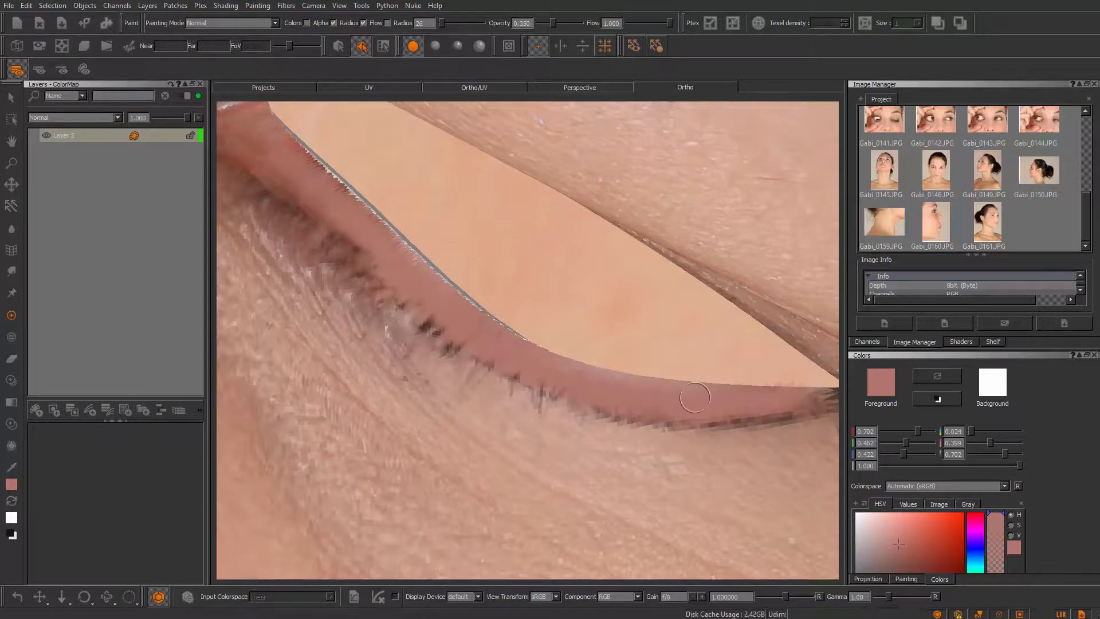
- Examine the whole painted head from the front, including the forehead and scalp
right_click_drag(645, 395, 538, 403, "alt")
left_click_drag(538, 402, 452, 275, "alt")
right_click_drag(452, 275, 499, 408, "alt")
left_click_drag(500, 409, 546, 488, "alt")
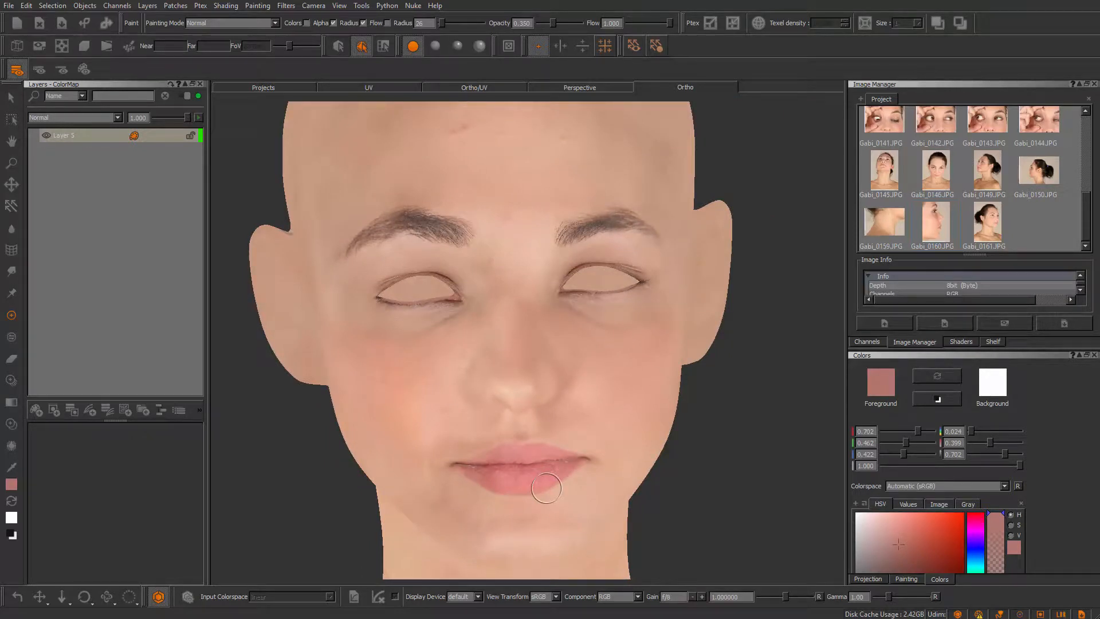
right_click_drag(550, 166, 570, 283, "alt")
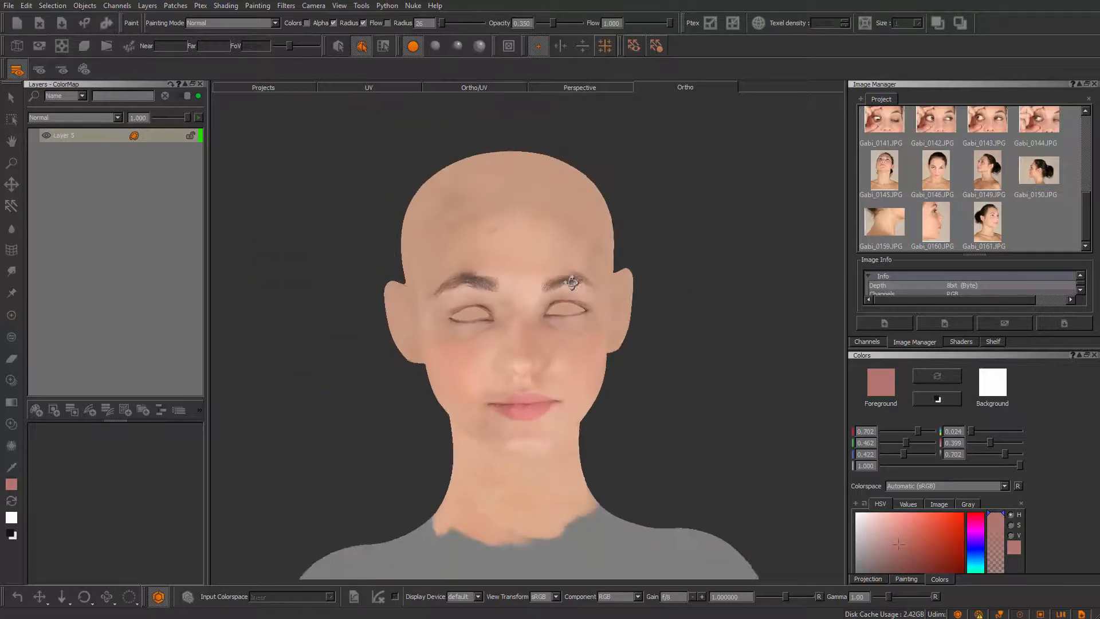
left_click_drag(570, 282, 544, 292, "alt")
right_click_drag(544, 292, 608, 275, "alt")
middle_click_drag(544, 172, 544, 344, "alt")
right_click_drag(544, 344, 510, 298, "alt")
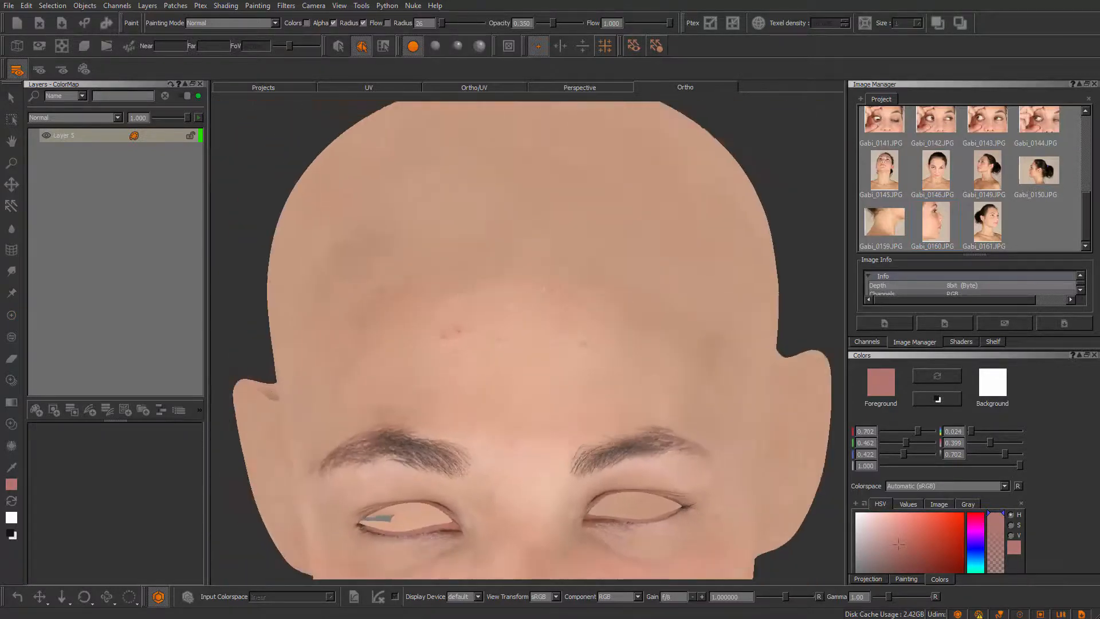
- Examine the painted head from several angles, checking the scalp, eyelids, nose, lips and the skin between the brows
mouse_move(509, 298)
left_mouse_down("alt")
mouse_move(516, 323)
mouse_move(525, 315)
left_mouse_up("alt")
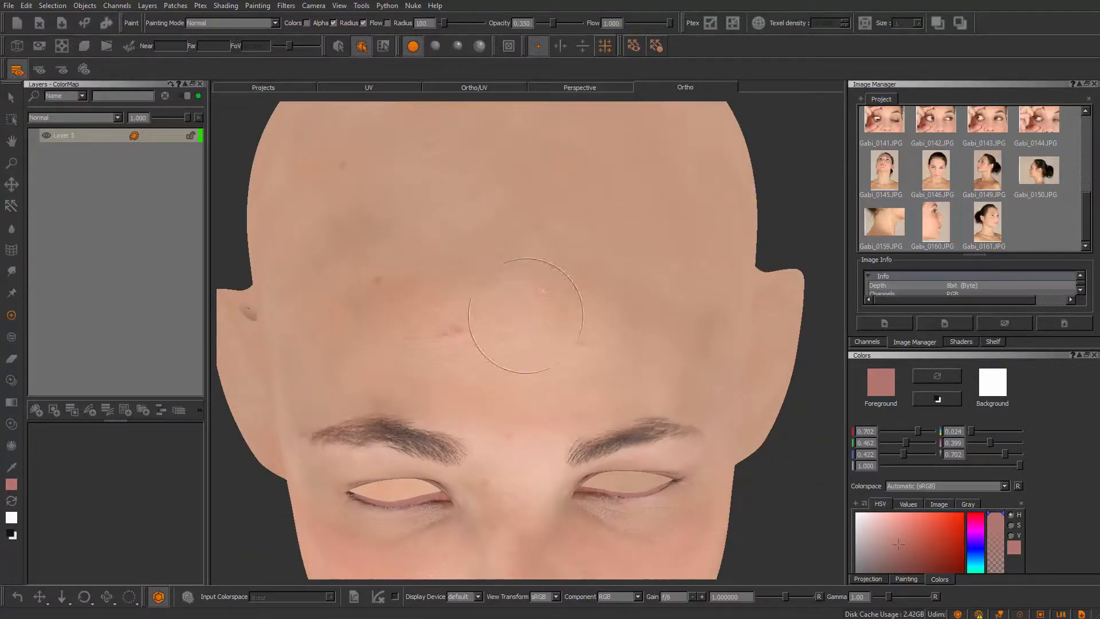
left_click(12, 359)
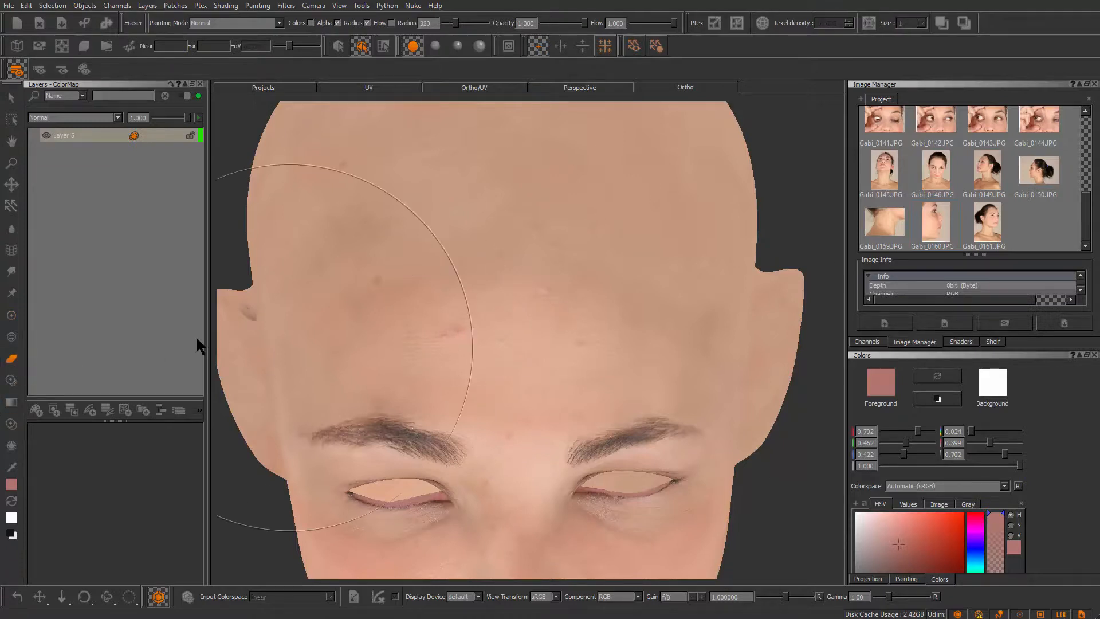
mouse_move(687, 401)
right_mouse_down("alt")
mouse_move(522, 331)
mouse_move(584, 413)
right_mouse_up("alt")
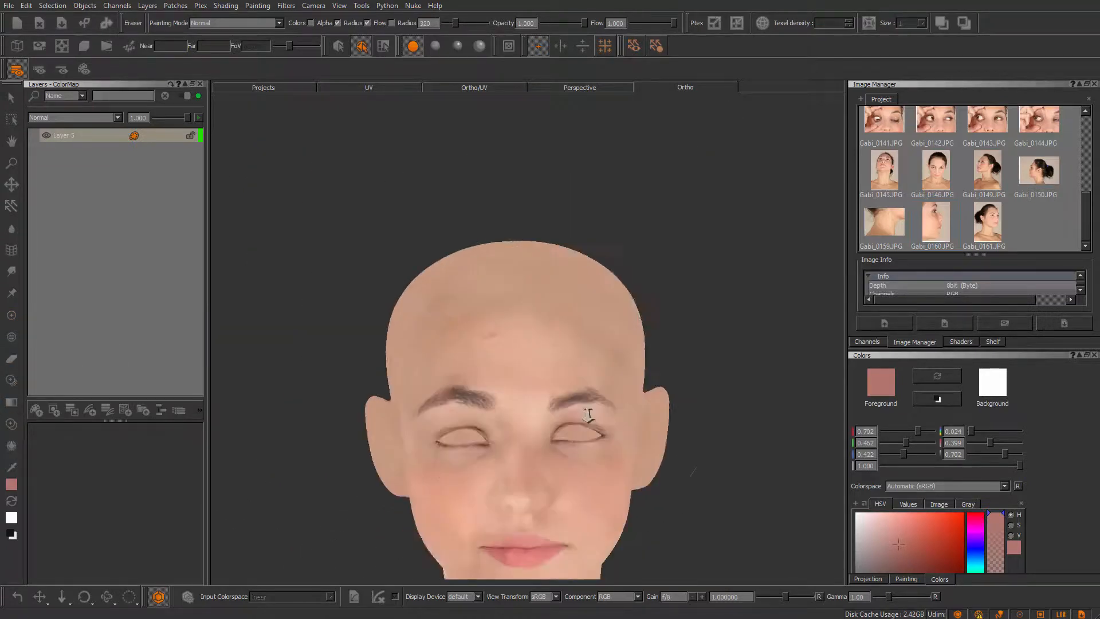
left_click_drag(584, 412, 564, 297, "alt")
right_click_drag(565, 298, 592, 387, "alt")
mouse_move(544, 339)
left_mouse_down("shift")
mouse_move(515, 337)
mouse_move(594, 355)
left_mouse_up("shift")
right_click_drag(594, 355, 506, 363, "alt")
left_click_drag(506, 363, 530, 351, "alt")
right_click_drag(530, 351, 561, 389, "alt")
left_click_drag(561, 389, 521, 378, "alt")
right_click_drag(520, 378, 500, 340, "alt")
mouse_move(500, 339)
left_mouse_down("alt")
mouse_move(469, 369)
mouse_move(513, 343)
left_mouse_up("alt")
right_click_drag(514, 344, 509, 275, "alt")
mouse_move(509, 274)
left_mouse_down("alt")
mouse_move(545, 307)
mouse_move(501, 299)
left_mouse_up("alt")
mouse_move(500, 299)
right_mouse_down("alt")
mouse_move(460, 380)
mouse_move(380, 282)
mouse_move(520, 302)
right_mouse_up("alt")
left_click_drag(520, 302, 664, 430, "alt")
right_click_drag(665, 430, 687, 395, "alt")
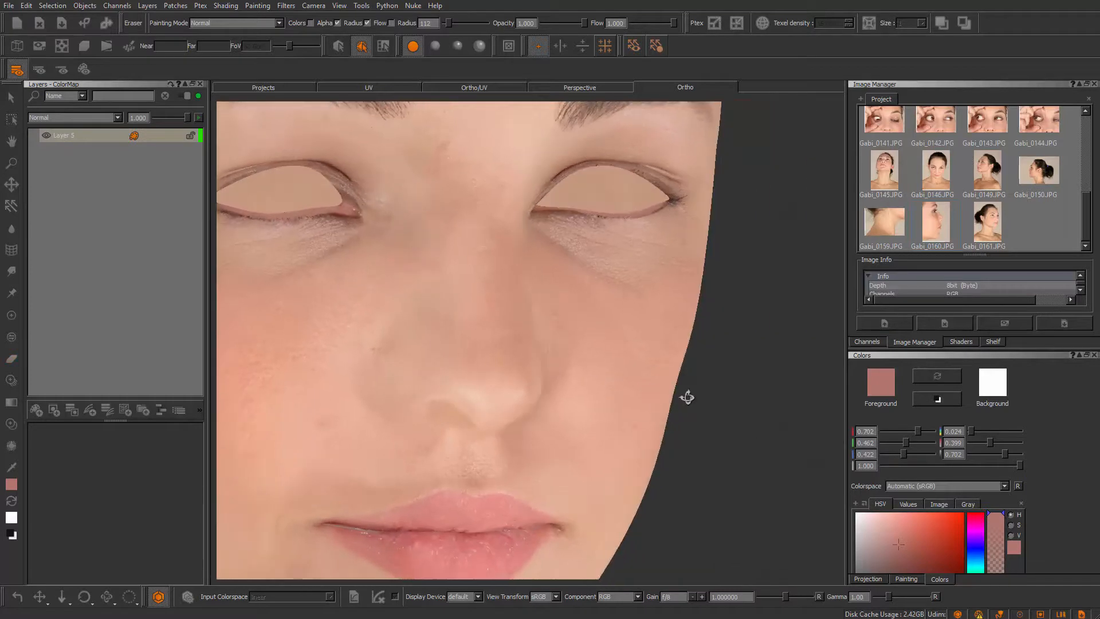
left_click_drag(688, 395, 641, 320, "alt")
scroll(557, 361, "up", 5)
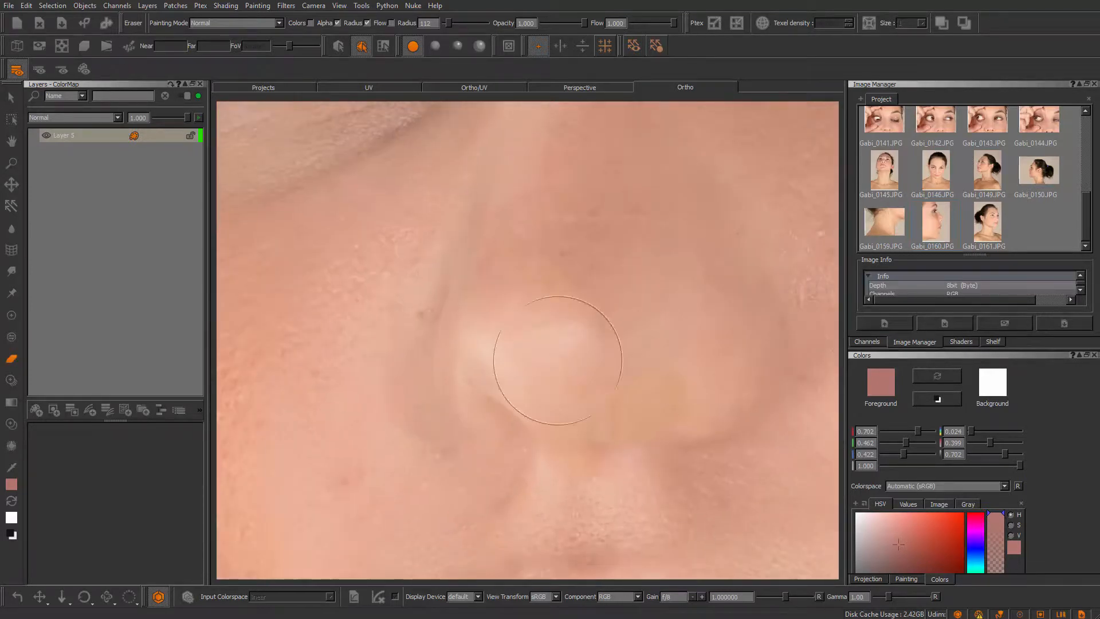
left_click_drag(464, 334, 487, 328, "alt")
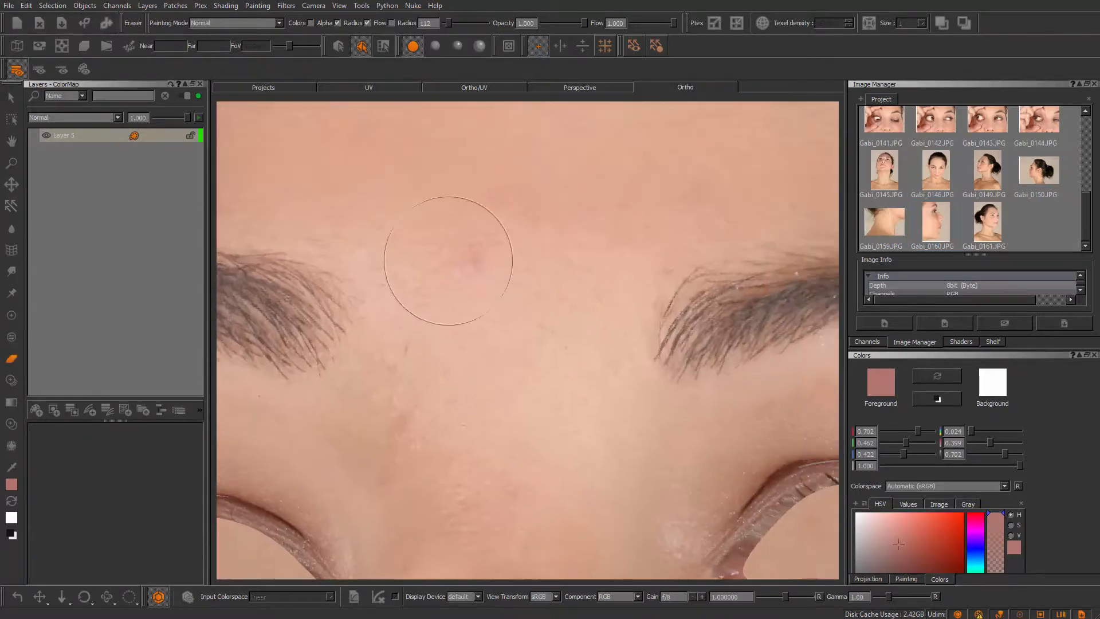
right_click_drag(722, 393, 599, 258, "alt")
- Examine the head from several angles under basic lighting and switch the viewport back to flat lighting
left_click(435, 47)
left_click_drag(544, 264, 562, 265, "alt")
right_click_drag(562, 265, 473, 246, "alt")
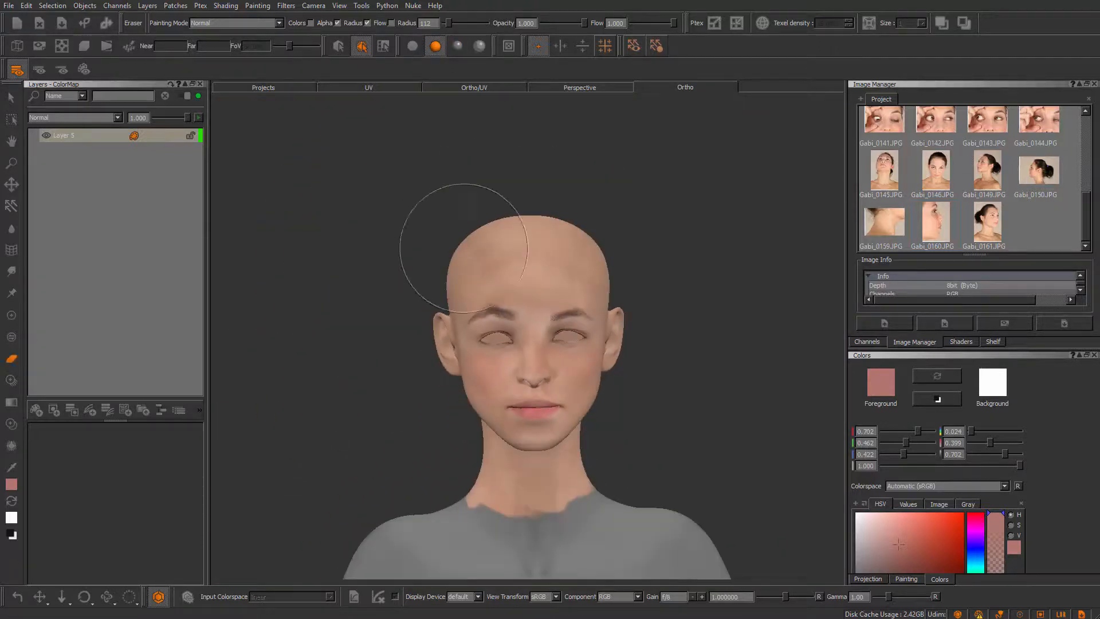
left_click_drag(473, 246, 496, 248, "alt")
middle_click_drag(496, 248, 494, 191, "alt")
right_click_drag(494, 192, 548, 188, "alt")
middle_click_drag(531, 212, 527, 246, "alt")
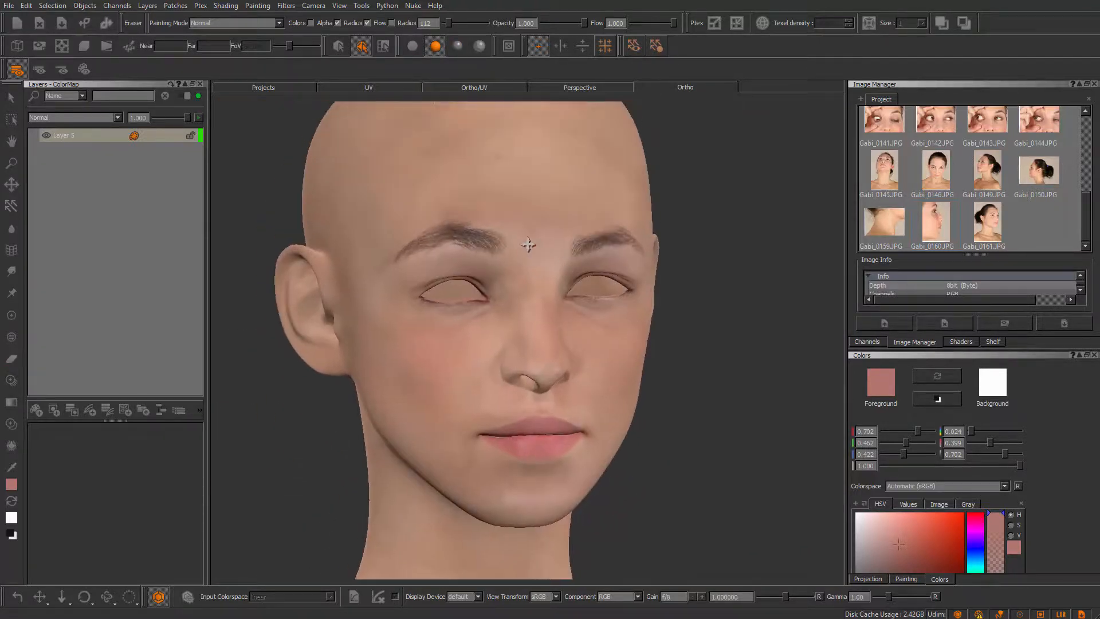
mouse_move(527, 246)
right_mouse_down("alt")
mouse_move(570, 246)
mouse_move(527, 290)
right_mouse_up("alt")
middle_click_drag(527, 290, 516, 221, "alt")
right_click_drag(515, 221, 492, 172, "alt")
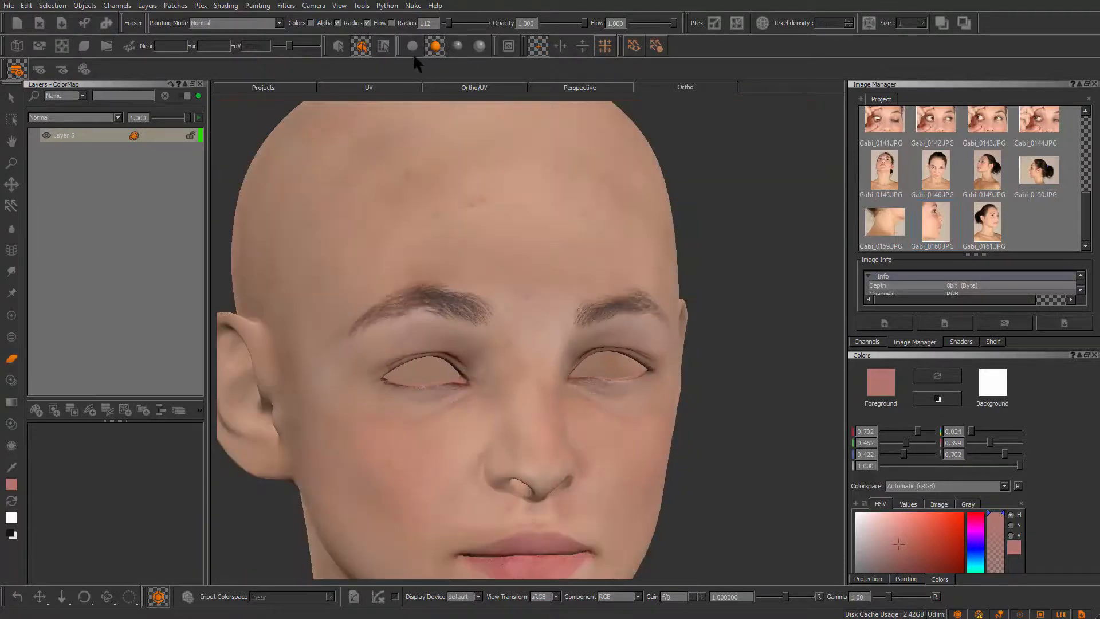
left_click(413, 47)
left_click_drag(466, 237, 436, 310, "alt")
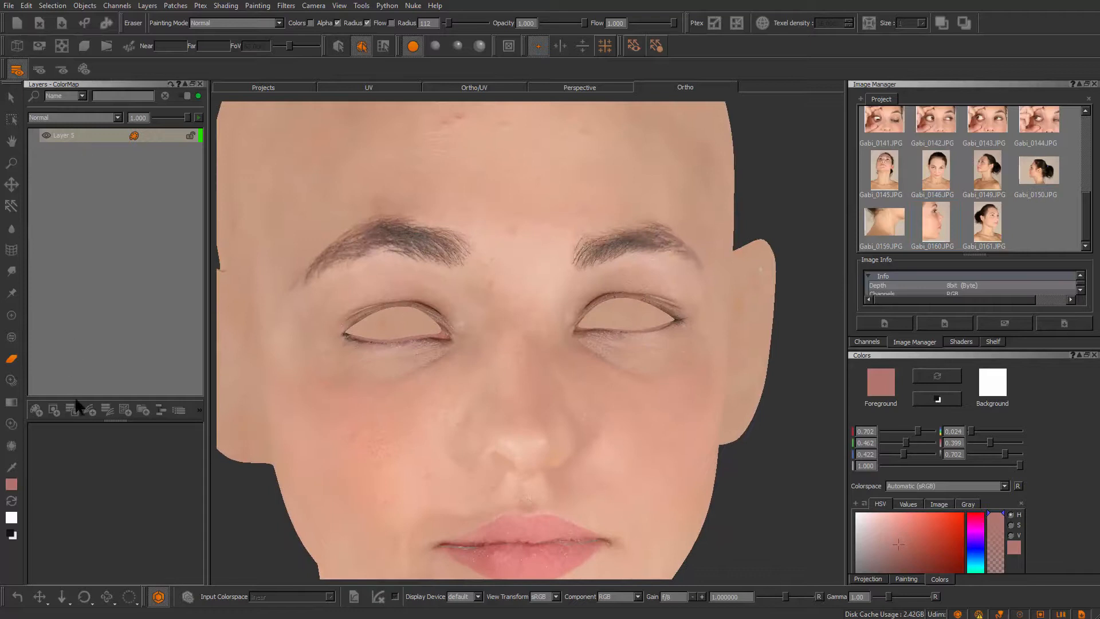
- Add an HSV adjustment layer above the merged skin layer, set its saturation scale to 0.943 and lower its value scale to darken the skin
left_click(89, 412)
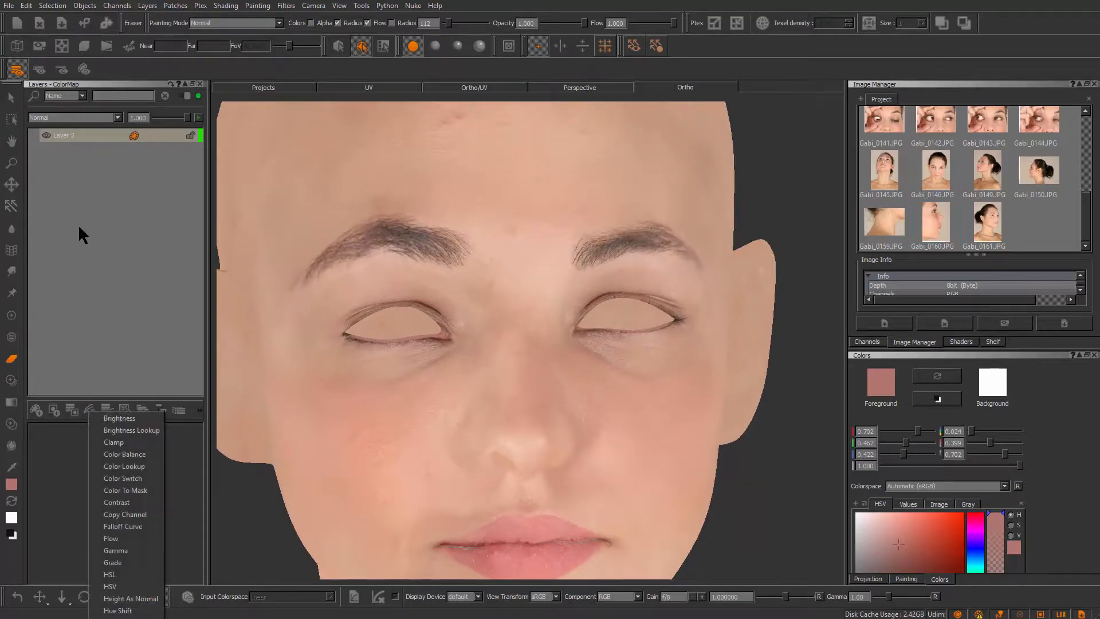
left_click(119, 583)
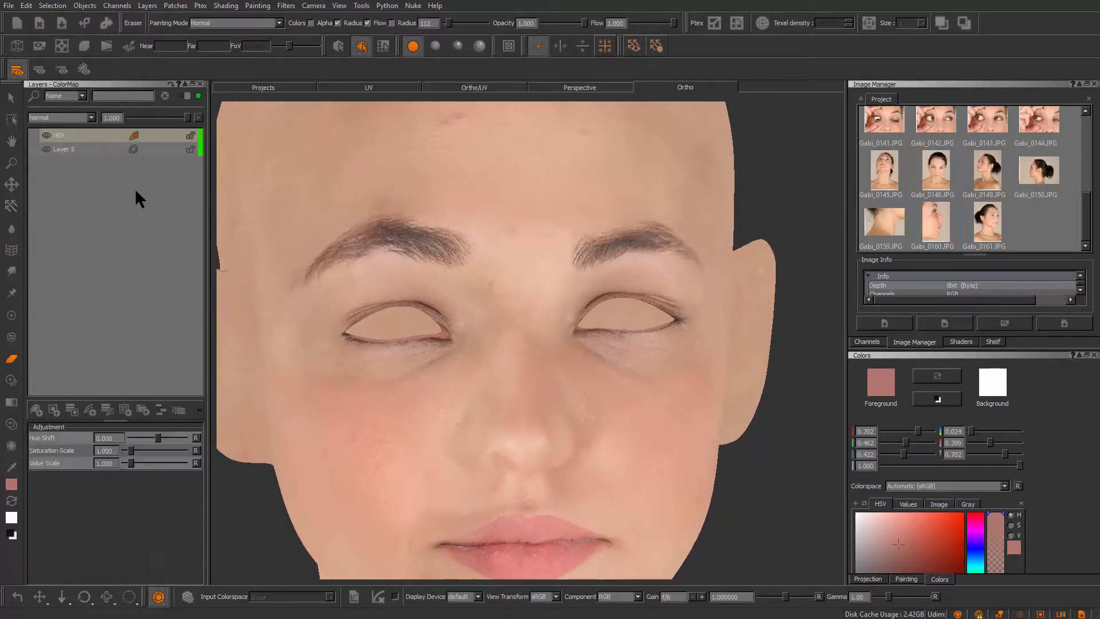
right_click(151, 136)
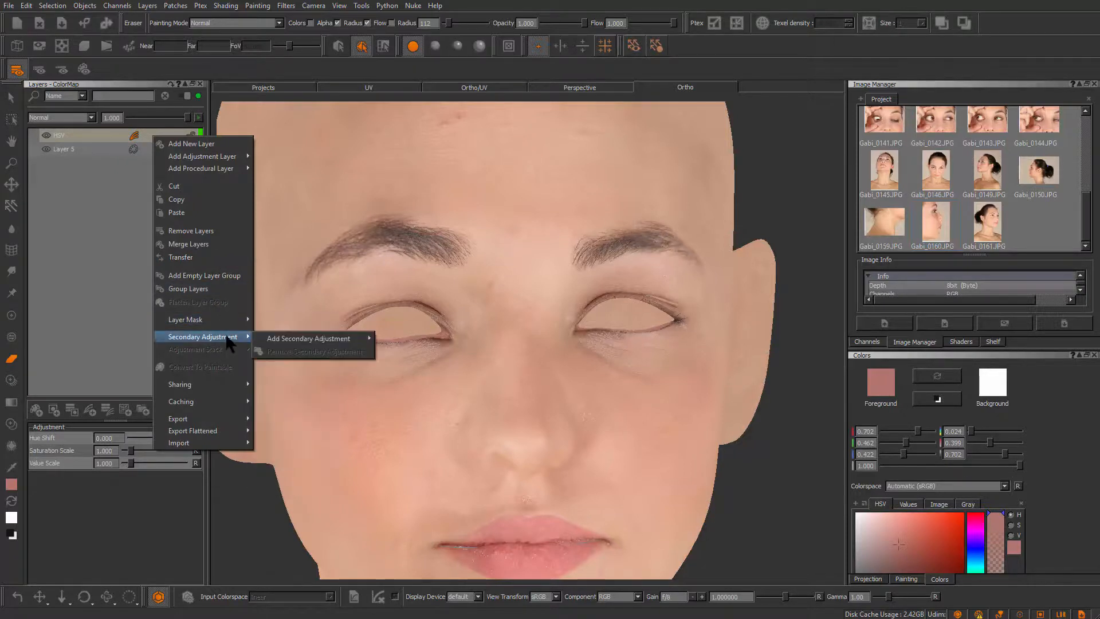
left_click(110, 378)
left_click_drag(131, 463, 129, 463)
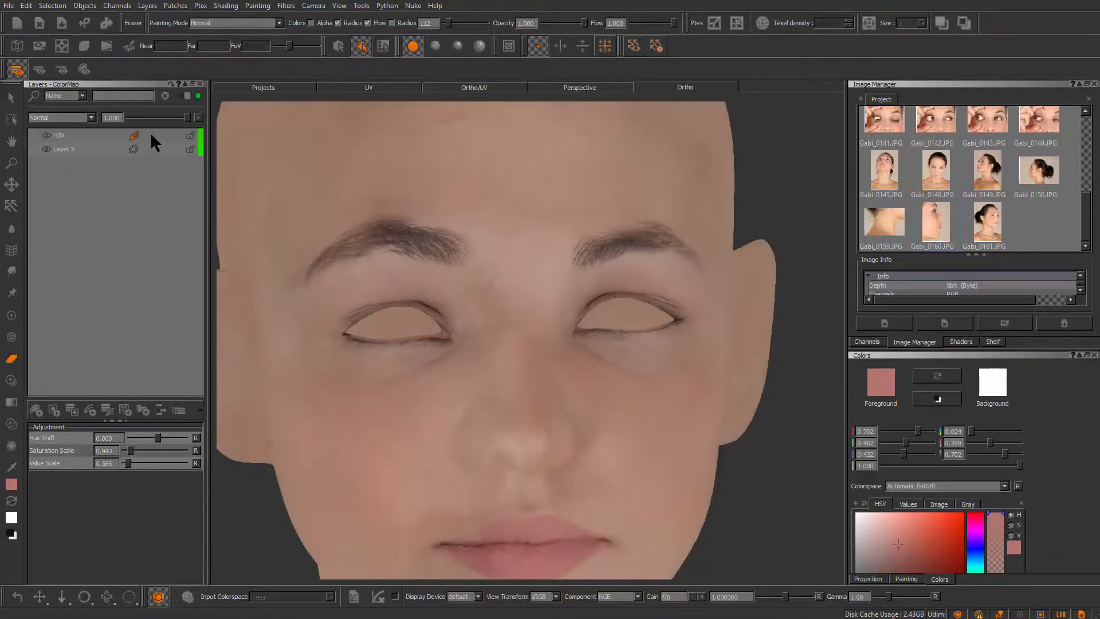
- Add a Hide All mask to the HSV layer and activate the Paint tool for working on the mask
right_click(152, 136)
mouse_move(195, 321)
mouse_move(286, 326)
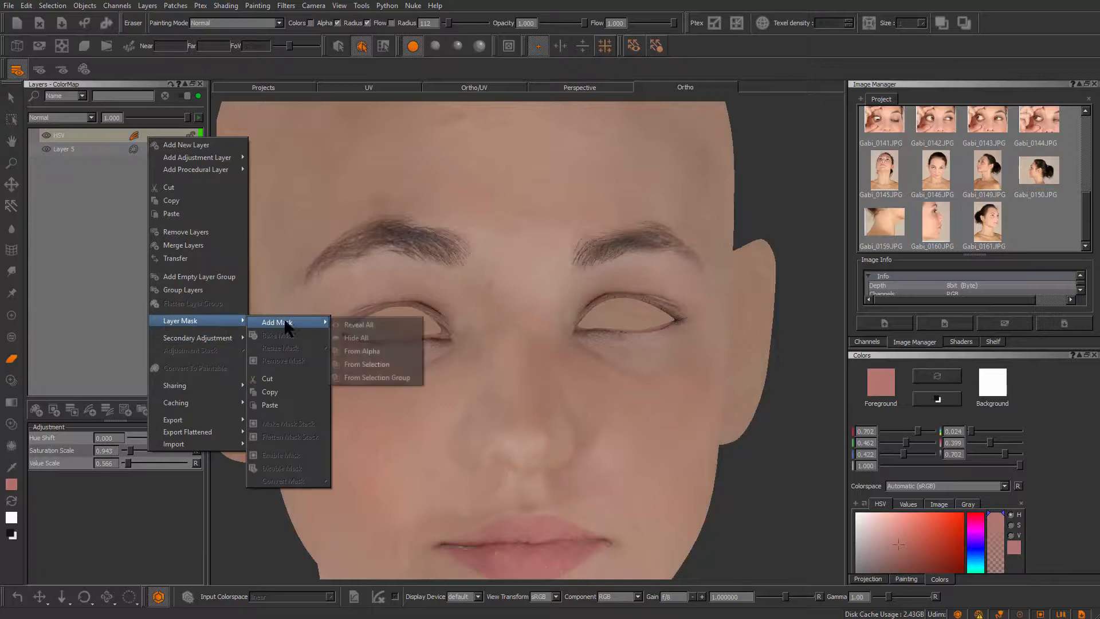
left_click(358, 338)
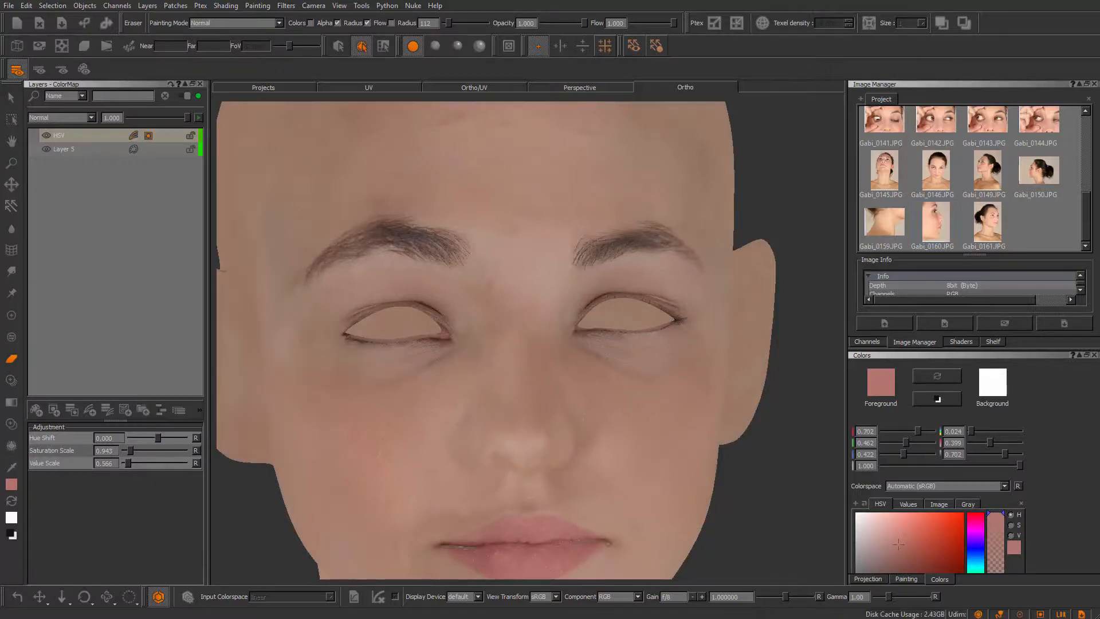
key("p")
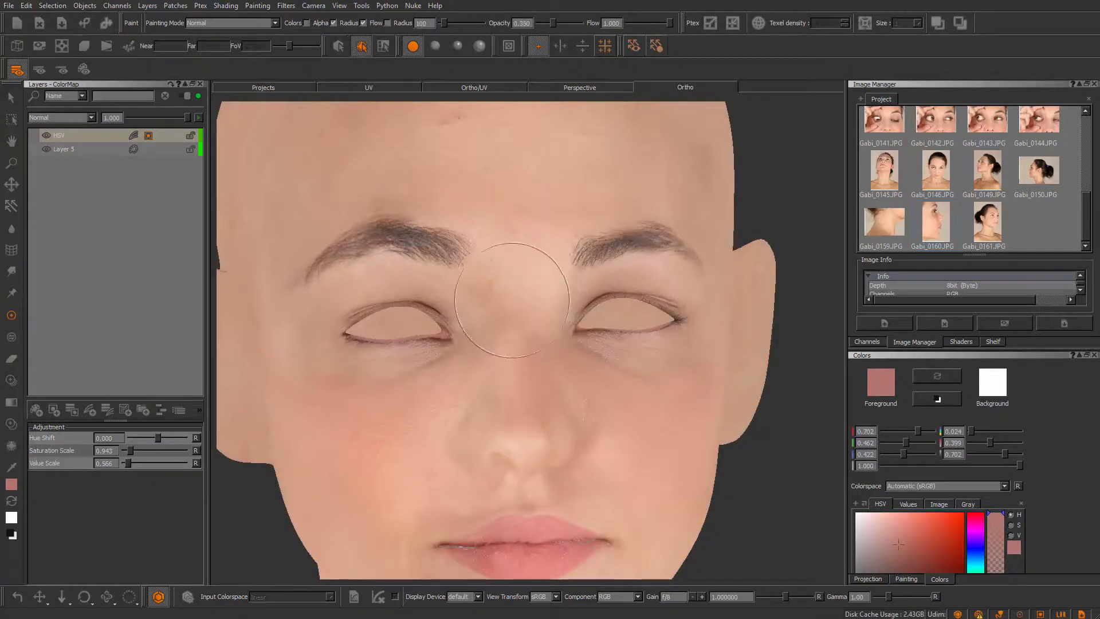
- Try painting white into the HSV mask at radius 202 and opacity 0.350 over the brow bridge, nose and neighbouring cheek
key("x")
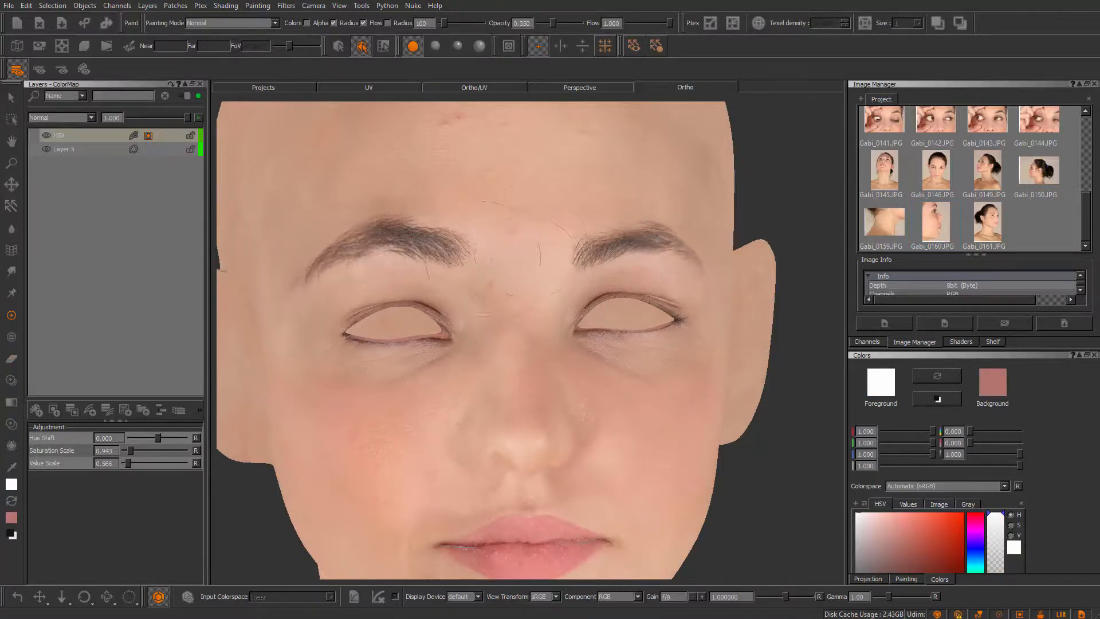
mouse_move(515, 263)
left_mouse_down()
mouse_move(532, 252)
mouse_move(504, 269)
mouse_move(610, 257)
left_mouse_up()
key("r")
left_click_drag(399, 219, 458, 220)
key("ctrl+z")
left_click(497, 267)
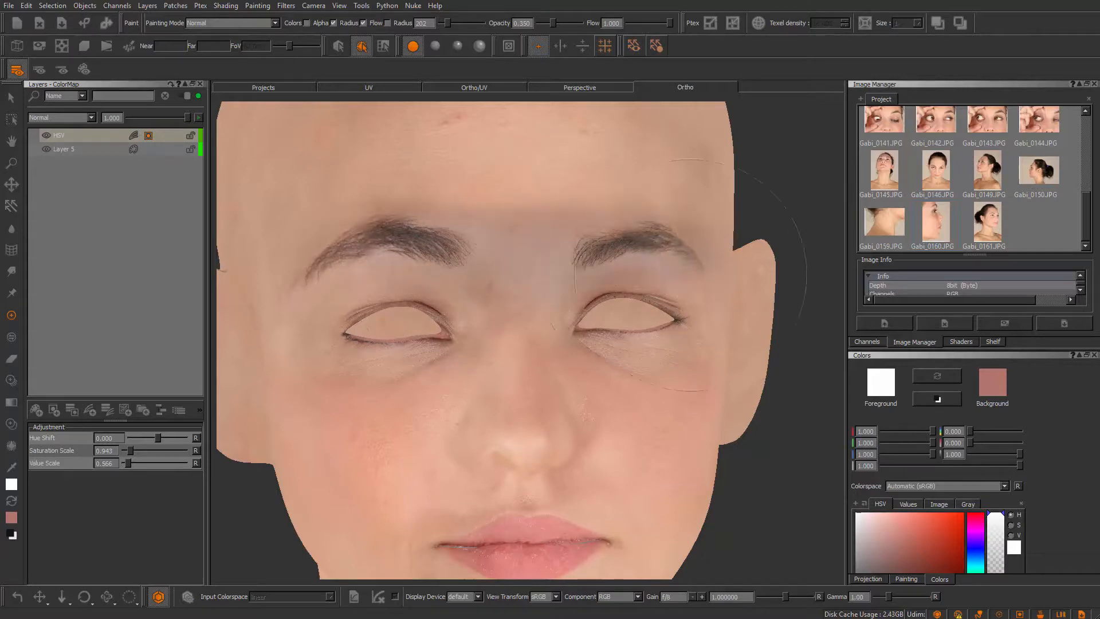
mouse_move(484, 415)
left_mouse_down()
mouse_move(518, 438)
mouse_move(601, 452)
left_mouse_up()
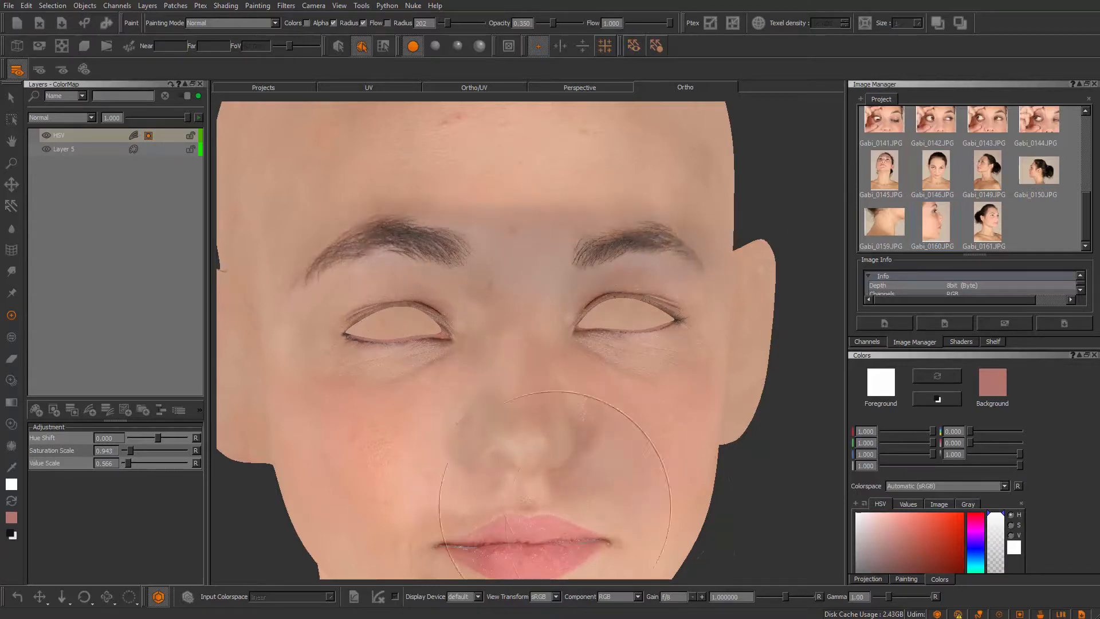
middle_click_drag(481, 338, 490, 189, "alt")
key("x")
key("ctrl+z")
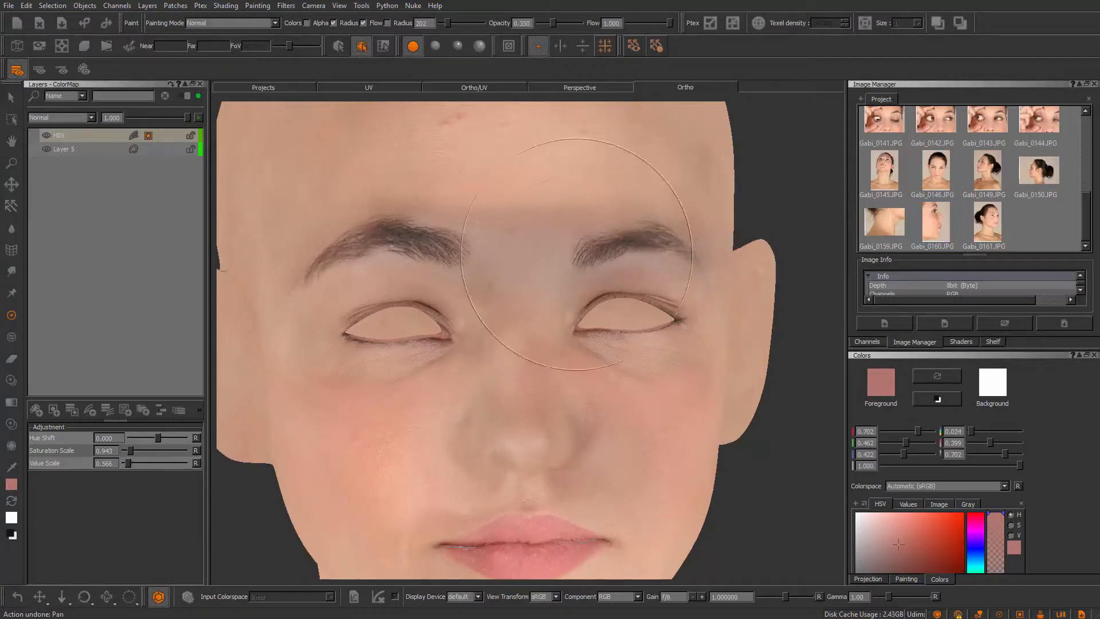
- Reduce the brush radius to 118, paint the HSV mask around the nose and brow bridge, and set the saturation scale to 1.321
left_click_drag(576, 258, 552, 246, "shift")
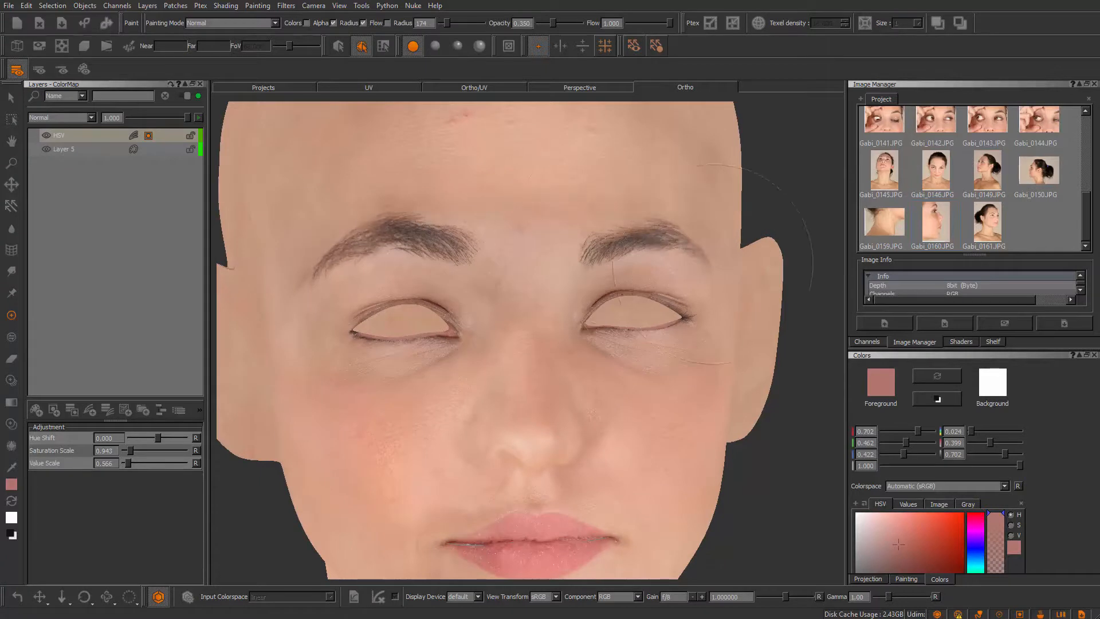
left_click_drag(563, 265, 531, 265, "shift")
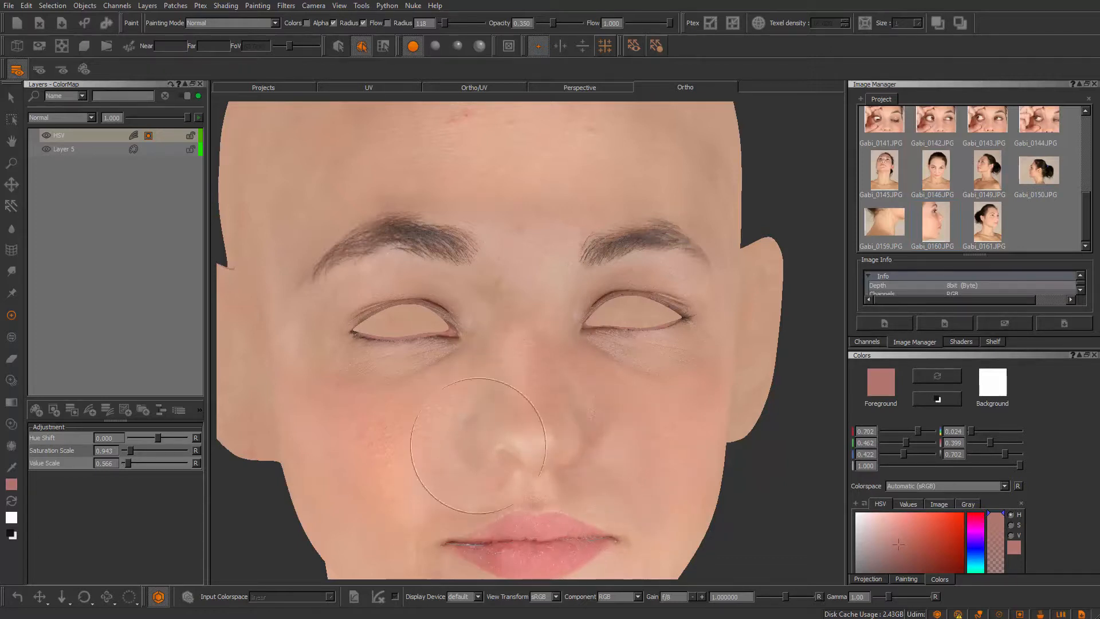
left_click(122, 139)
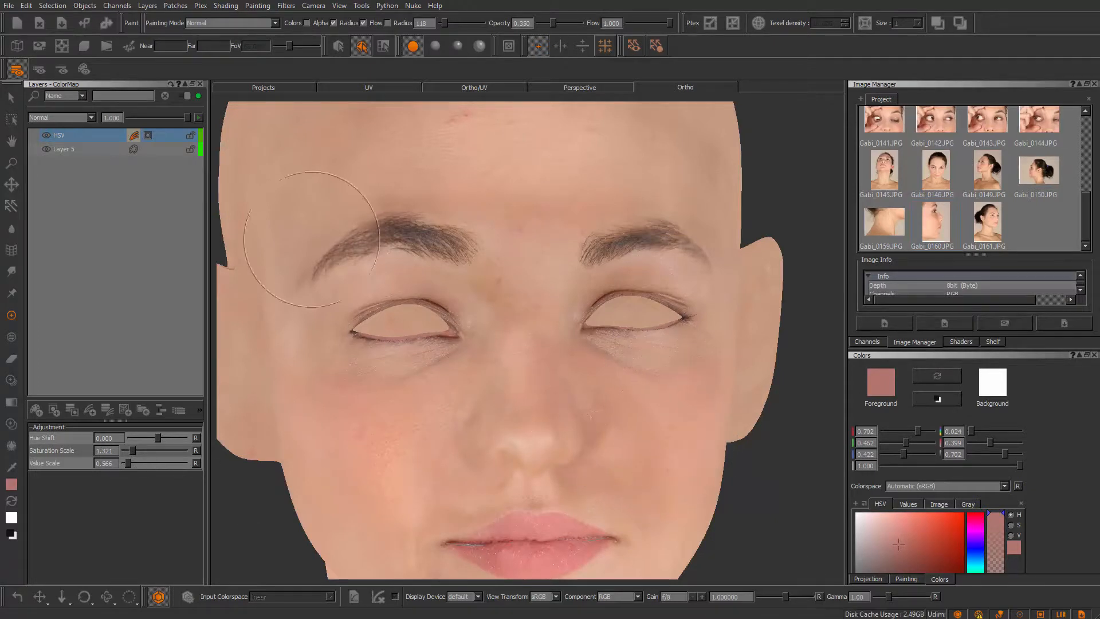
- Try painting white strokes on the base skin layer over the cheek and below the eye, undoing each stroke
left_click(150, 148)
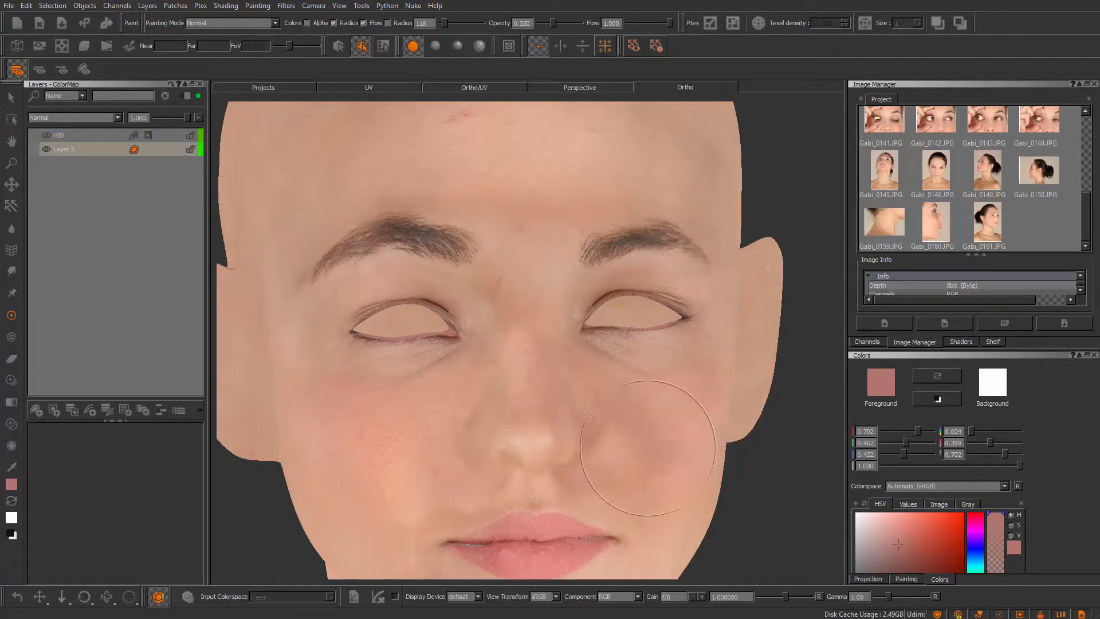
key("ctrl+z")
key("x")
left_click_drag(638, 420, 668, 481)
key("ctrl+z")
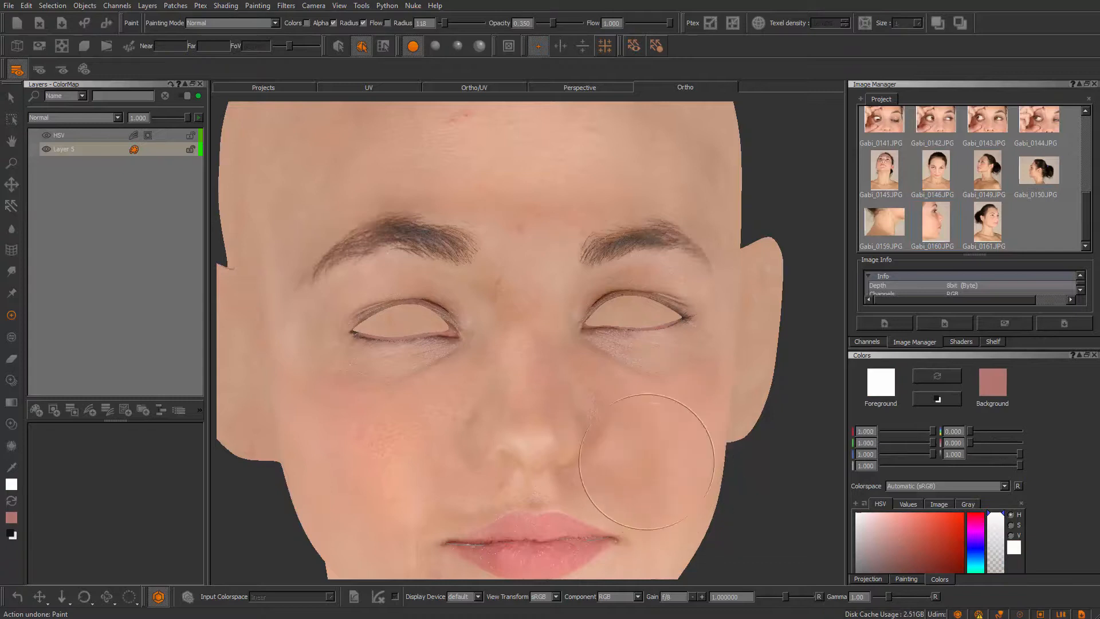
left_click(630, 415)
key("ctrl+z")
left_click(664, 378)
key("ctrl+z")
left_click(670, 353)
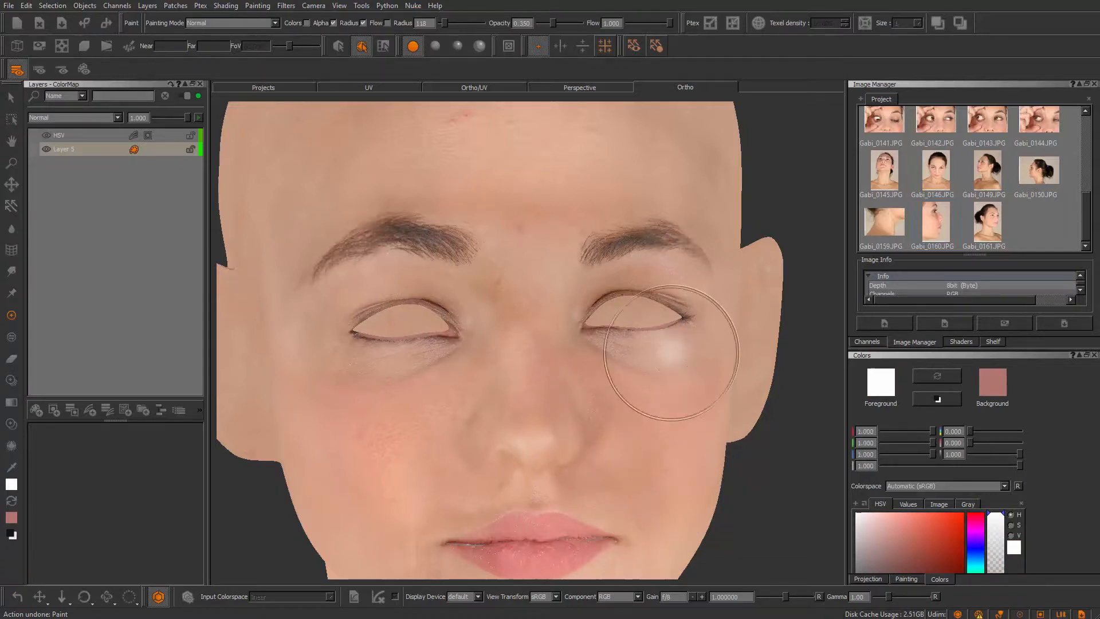
key("ctrl+z")
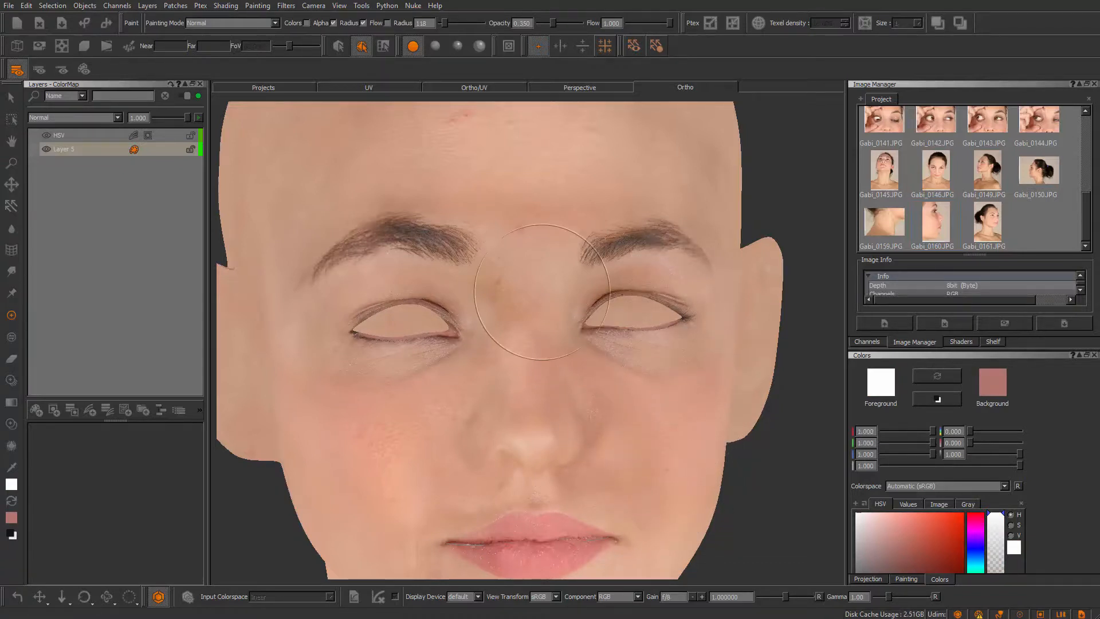
- Reselect the HSV mask, refine it over the cheek with a smaller black brush, and toggle the HSV layer's visibility to compare
left_click(160, 135)
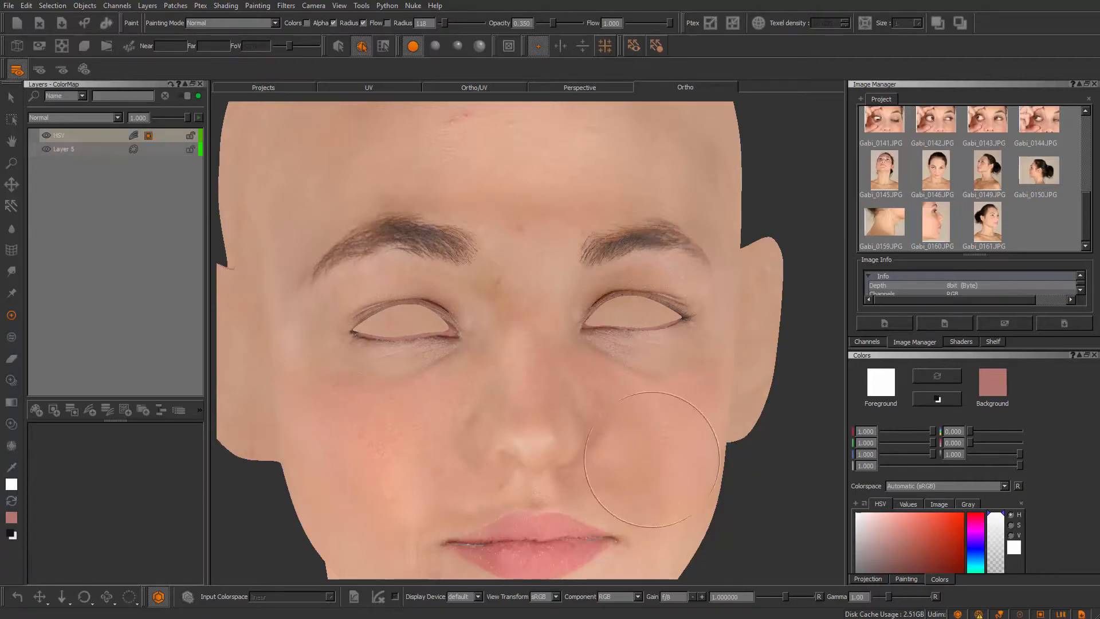
key("x")
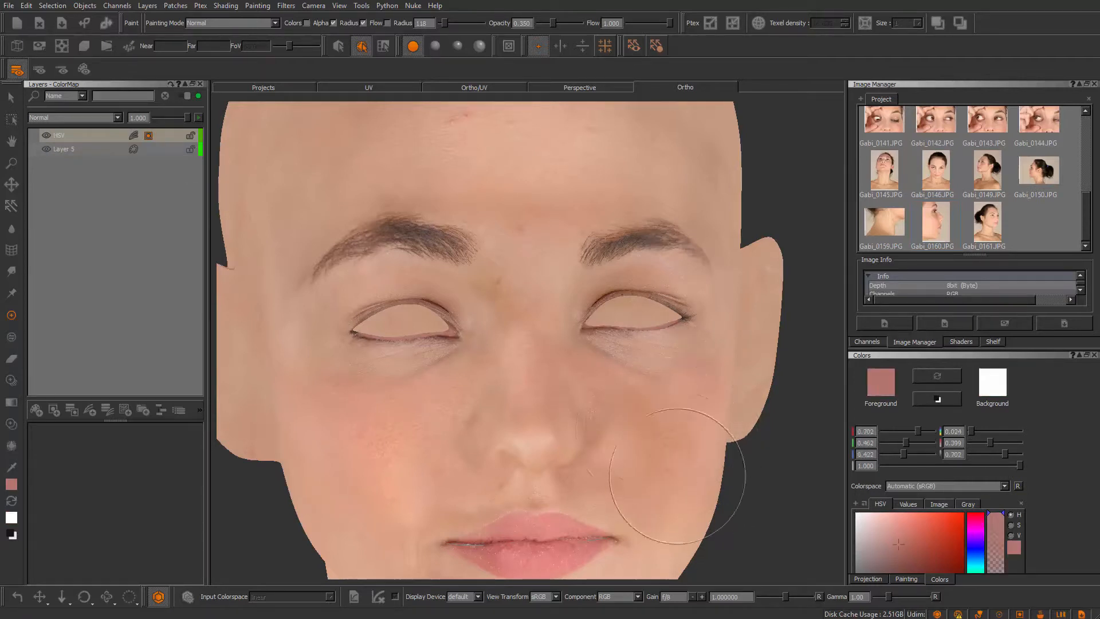
key("x")
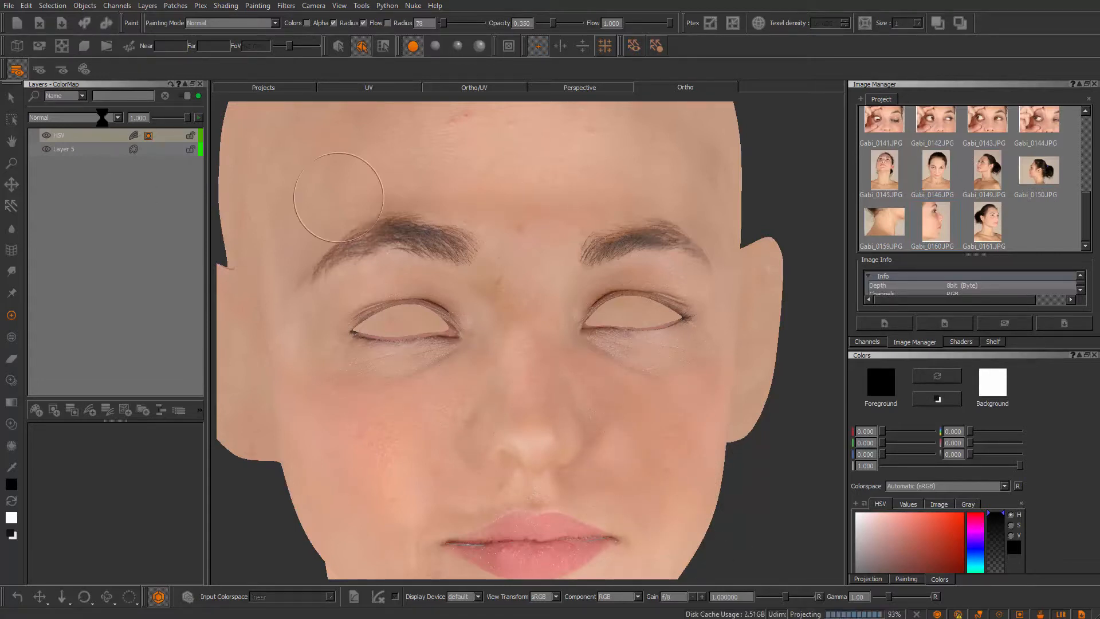
left_click(46, 136)
left_click(45, 135)
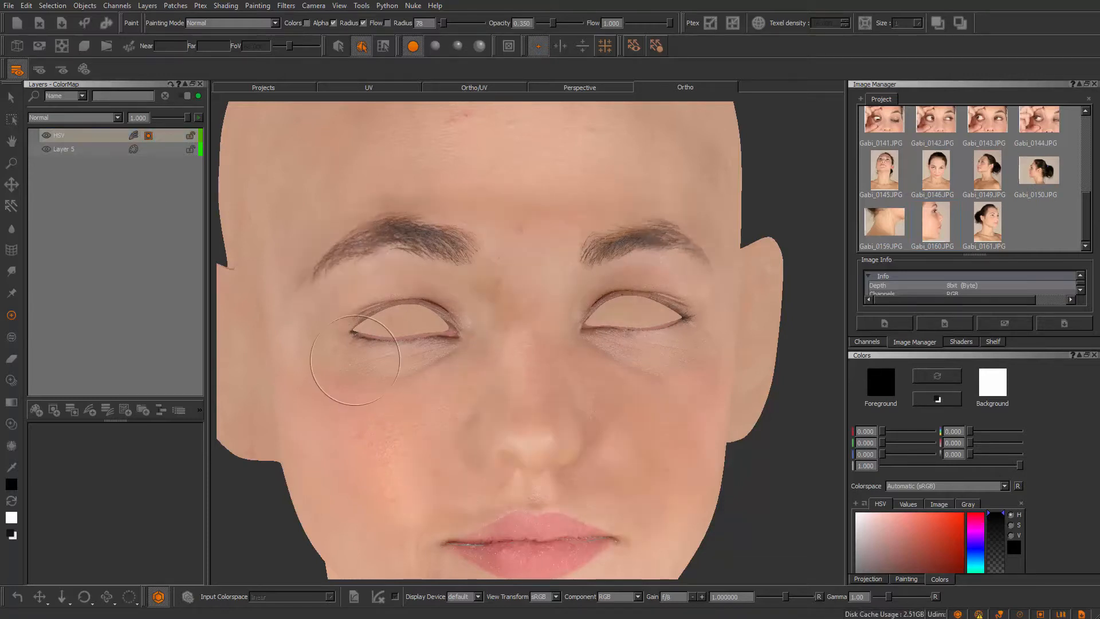
- Examine the colour correction across the face from several angles, including the forehead, cheeks, lips and chin
right_click_drag(447, 438, 373, 390, "alt")
left_click_drag(372, 390, 402, 392, "alt")
right_click_drag(402, 391, 390, 332, "alt")
left_click_drag(545, 204, 574, 253, "alt")
right_click_drag(574, 253, 662, 437, "alt")
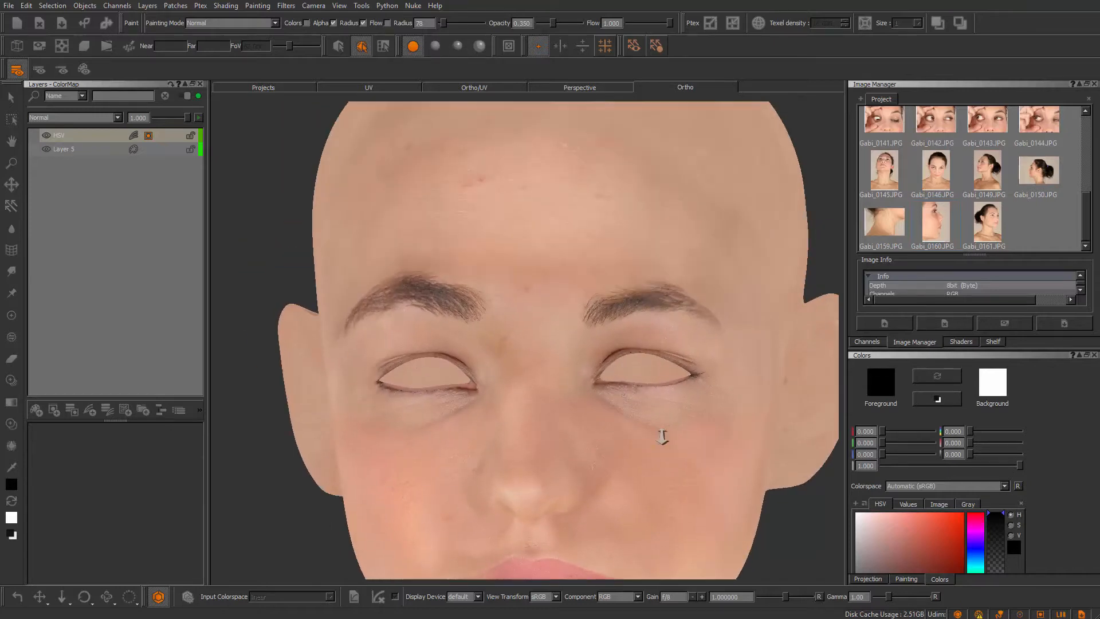
left_click_drag(663, 437, 549, 406, "alt")
middle_click_drag(549, 407, 549, 246, "alt")
right_click_drag(549, 246, 606, 408, "alt")
middle_click_drag(606, 407, 715, 315, "alt")
left_click_drag(577, 349, 610, 340, "alt")
right_click_drag(609, 339, 579, 331, "alt")
left_click_drag(579, 331, 481, 322, "alt")
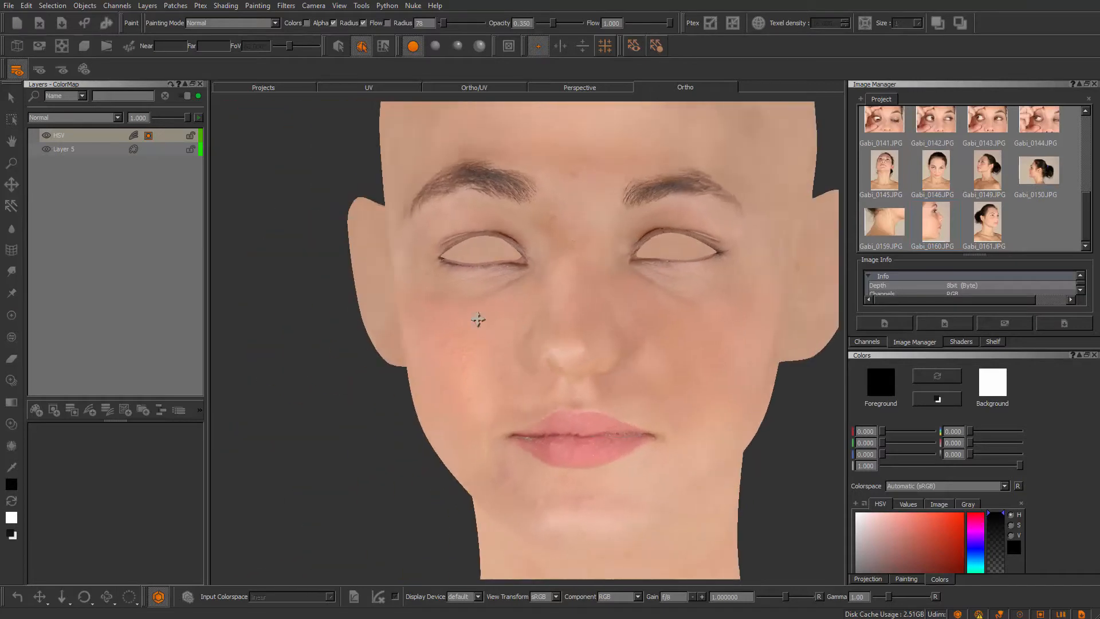
right_click_drag(482, 321, 577, 317, "alt")
- Target the base skin layer on the neck, undo the black clone stroke, and clone clean skin over the seam at radius 68
mouse_move(577, 316)
left_mouse_down("alt")
mouse_move(397, 321)
mouse_move(517, 346)
mouse_move(558, 336)
mouse_move(467, 361)
mouse_move(437, 407)
mouse_move(485, 322)
mouse_move(590, 380)
mouse_move(455, 356)
mouse_move(521, 332)
mouse_move(526, 302)
mouse_move(596, 300)
mouse_move(523, 315)
mouse_move(430, 211)
mouse_move(515, 163)
mouse_move(493, 322)
mouse_move(533, 410)
mouse_move(596, 378)
mouse_move(412, 410)
mouse_move(462, 422)
mouse_move(486, 364)
mouse_move(533, 392)
mouse_move(516, 351)
mouse_move(513, 290)
left_mouse_up("alt")
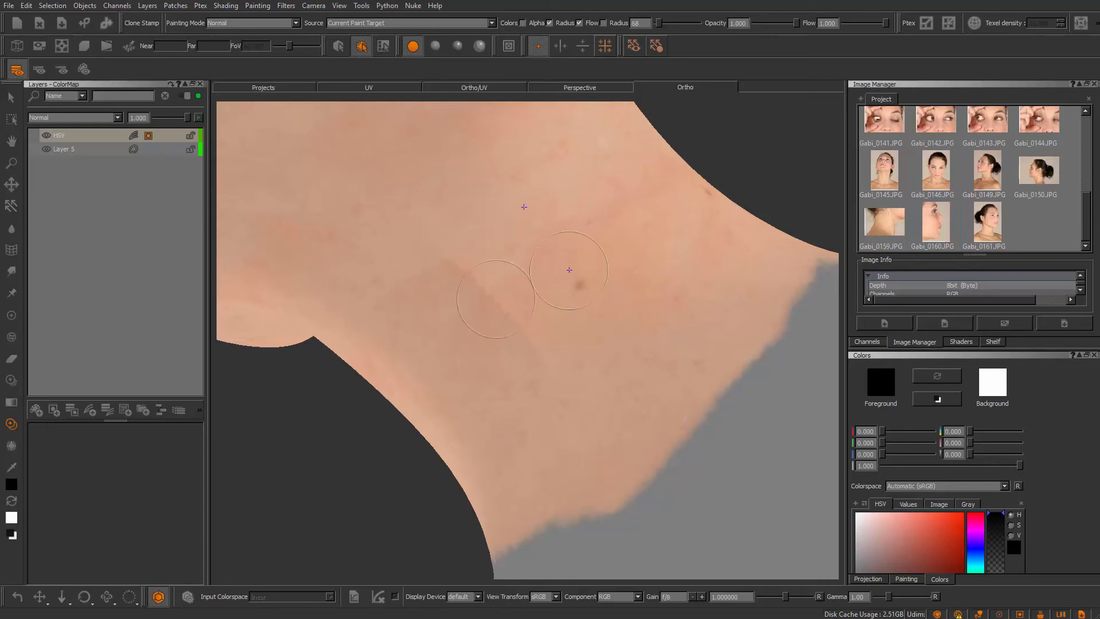
left_click(94, 146)
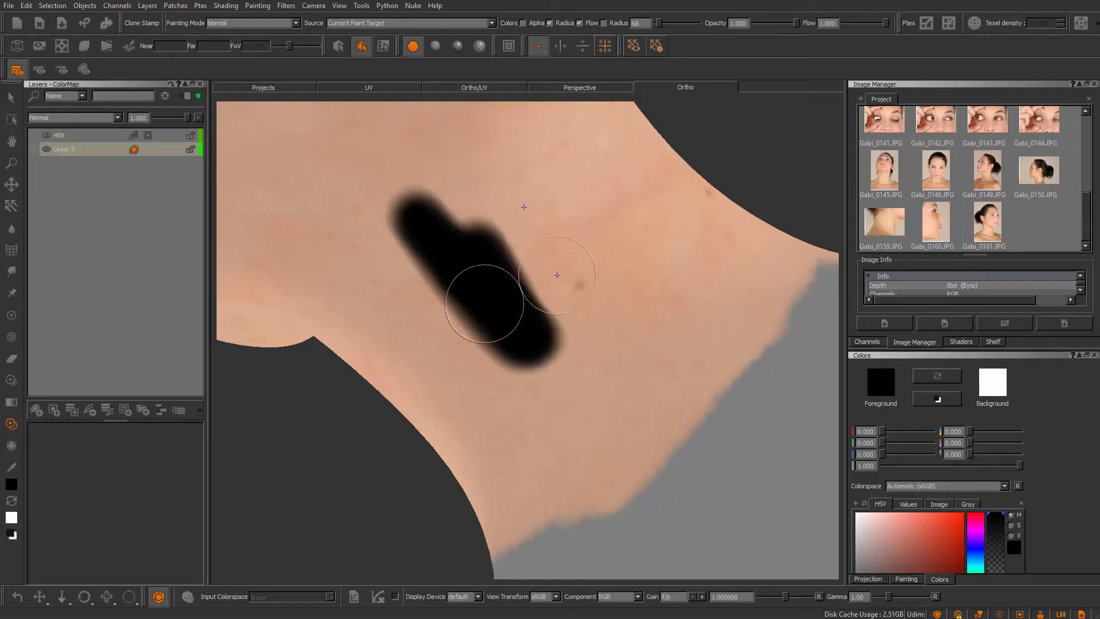
key("ctrl+z")
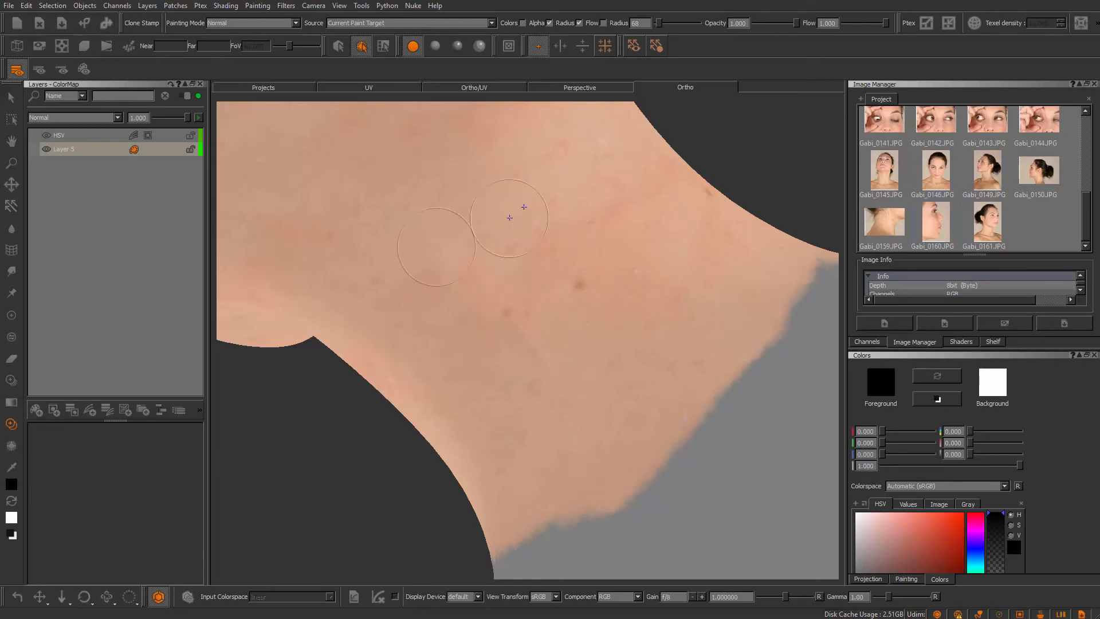